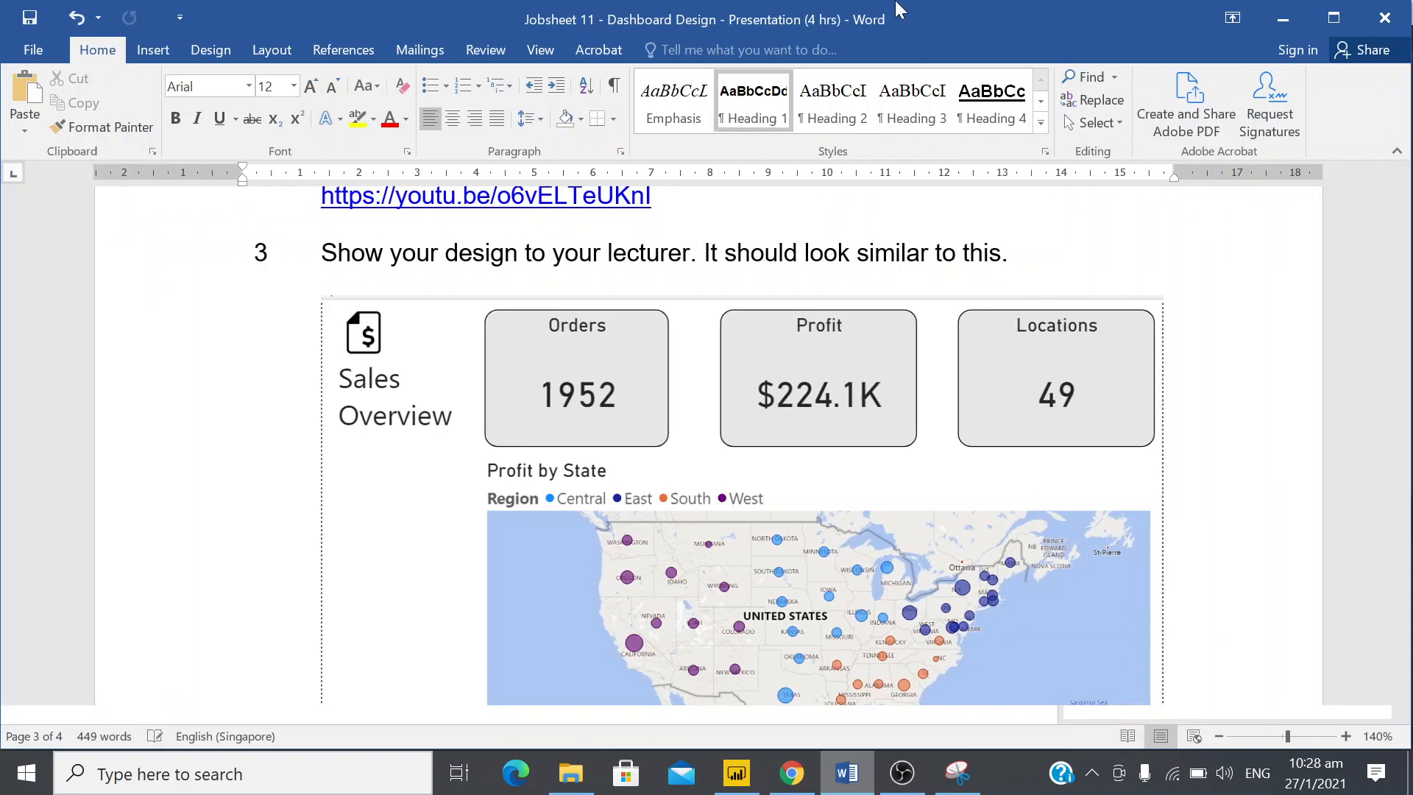
# Read the jobsheet's Part C: Create Page section on dashboards and reports, highlighting the words "multi-perspective view"
pyautogui.scroll(3, 706, 537)
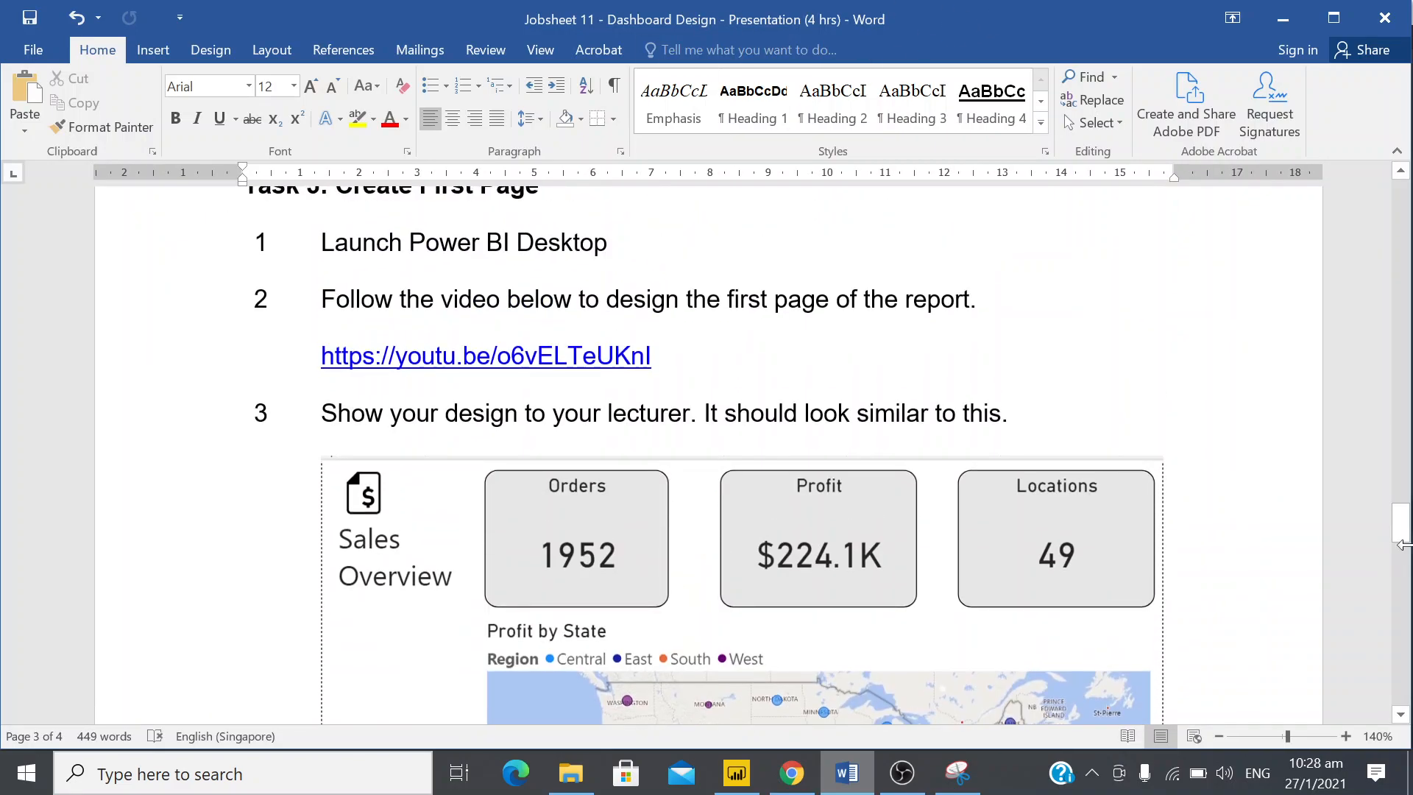
pyautogui.moveTo(1401, 524); pyautogui.dragTo(1401, 464)
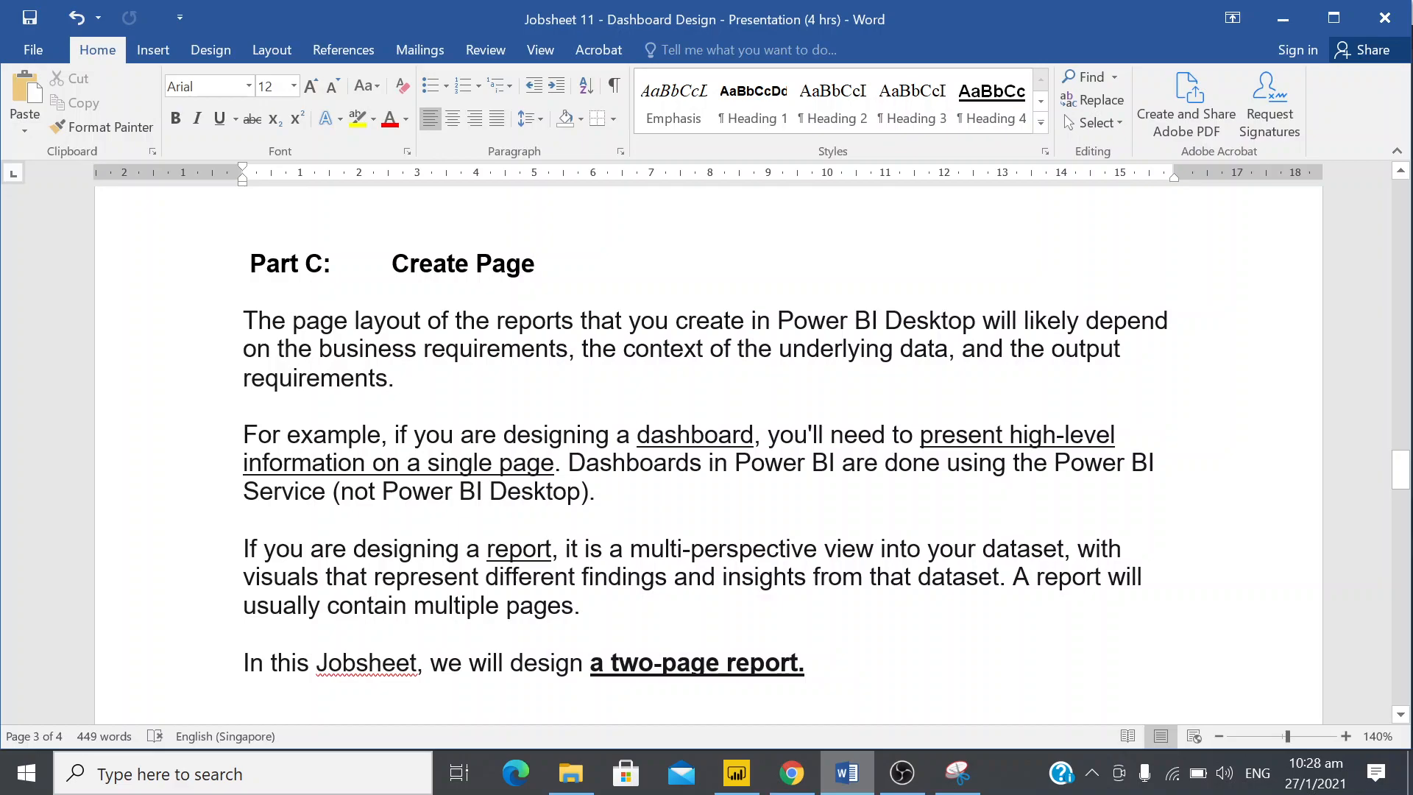
pyautogui.scroll(-1, 707, 441)
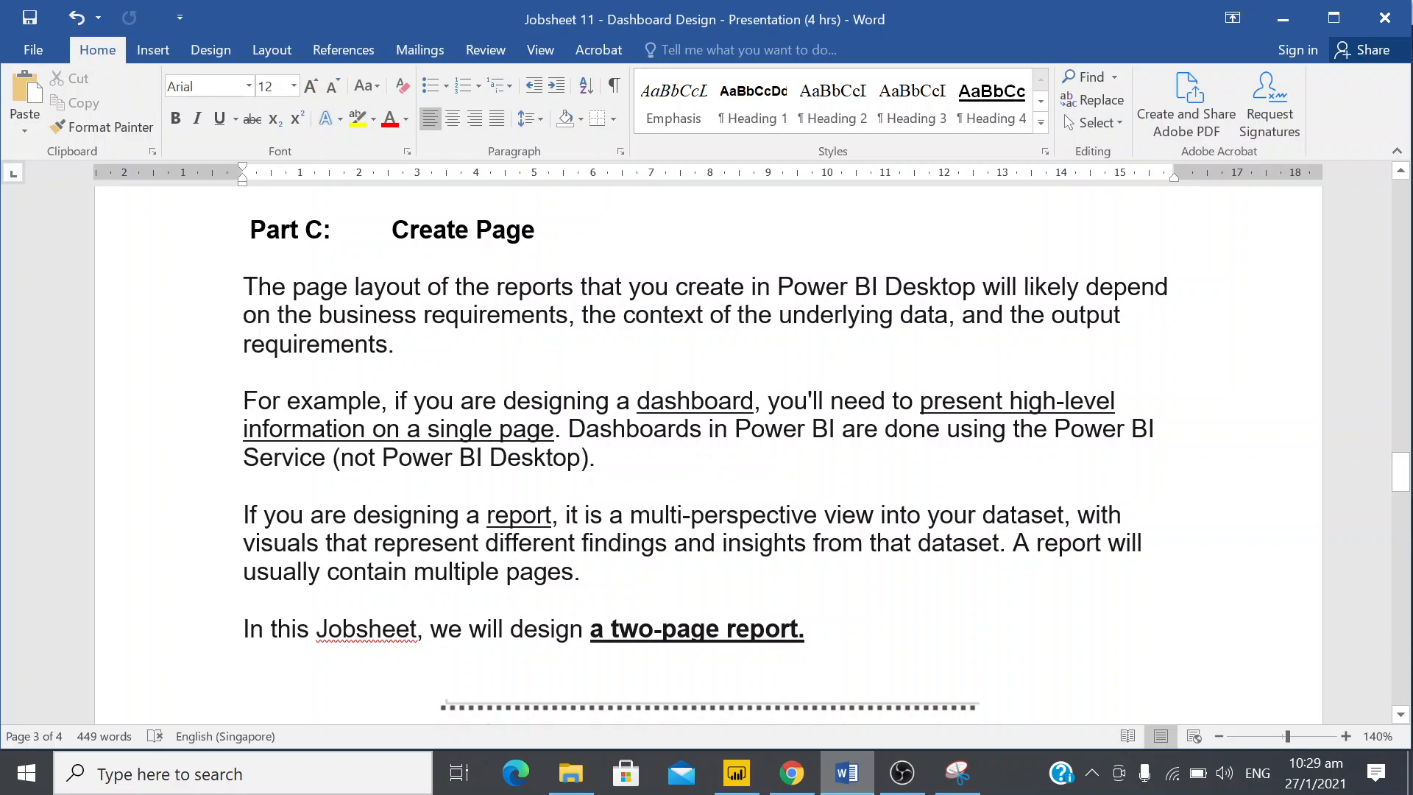
pyautogui.scroll(-7, 578, 383)
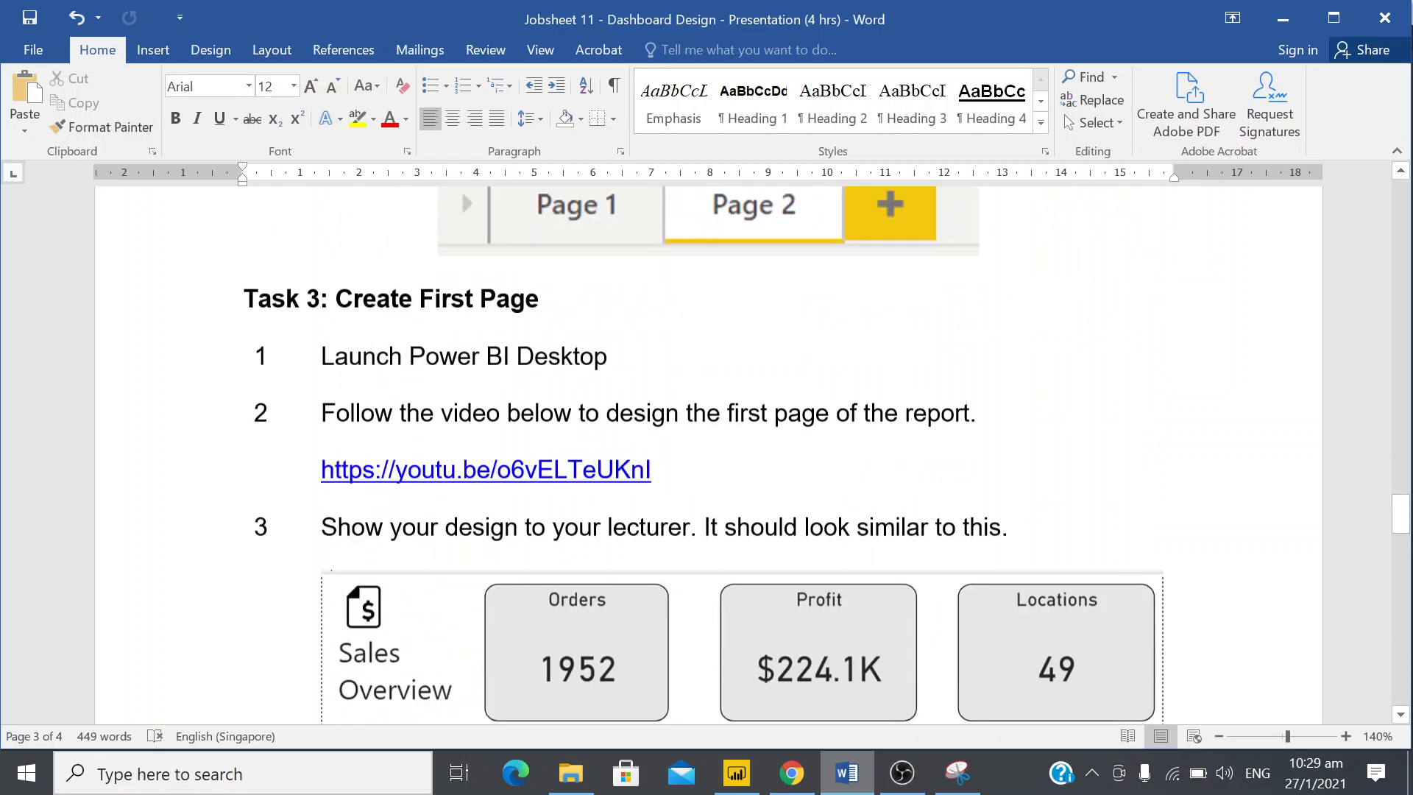
pyautogui.scroll(2, 578, 383)
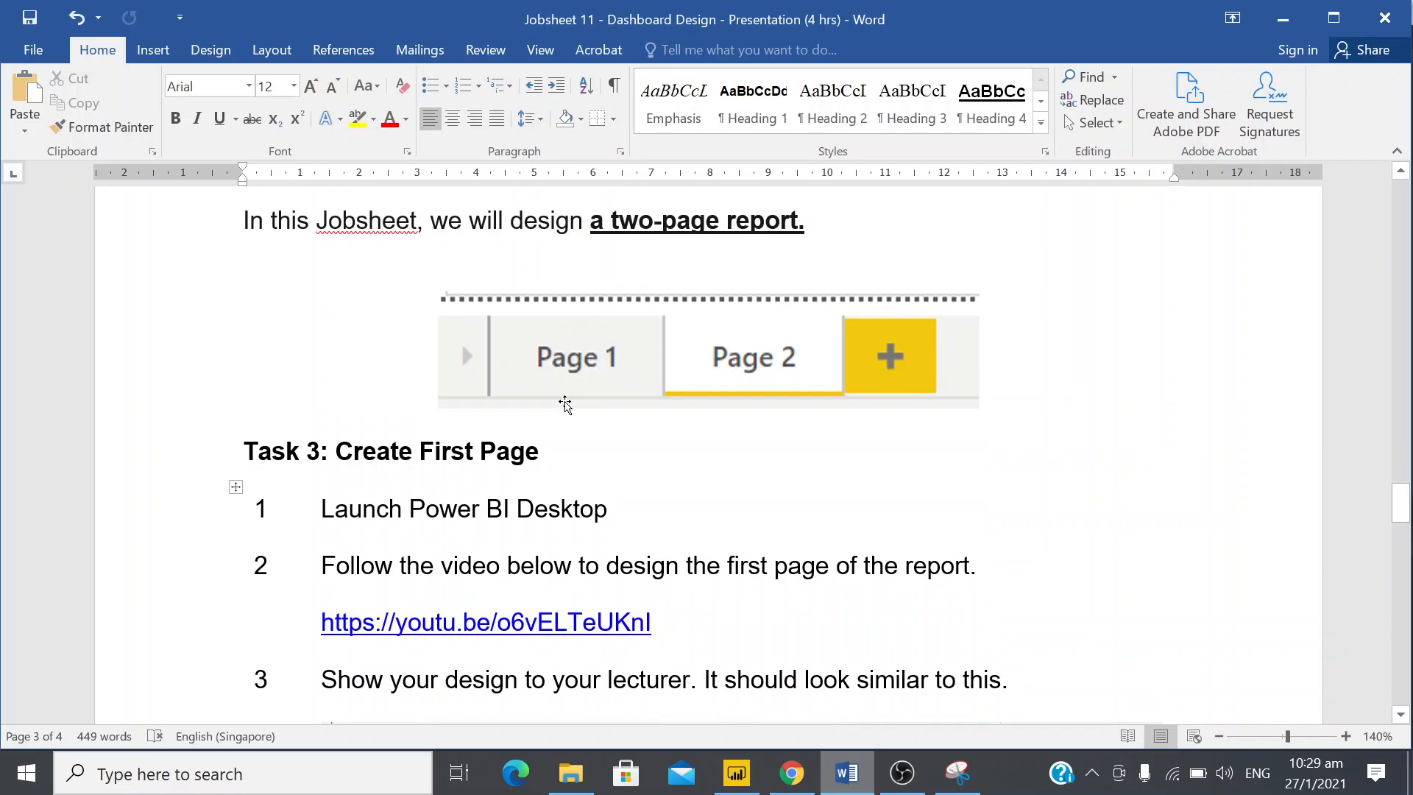
pyautogui.scroll(2, 554, 377)
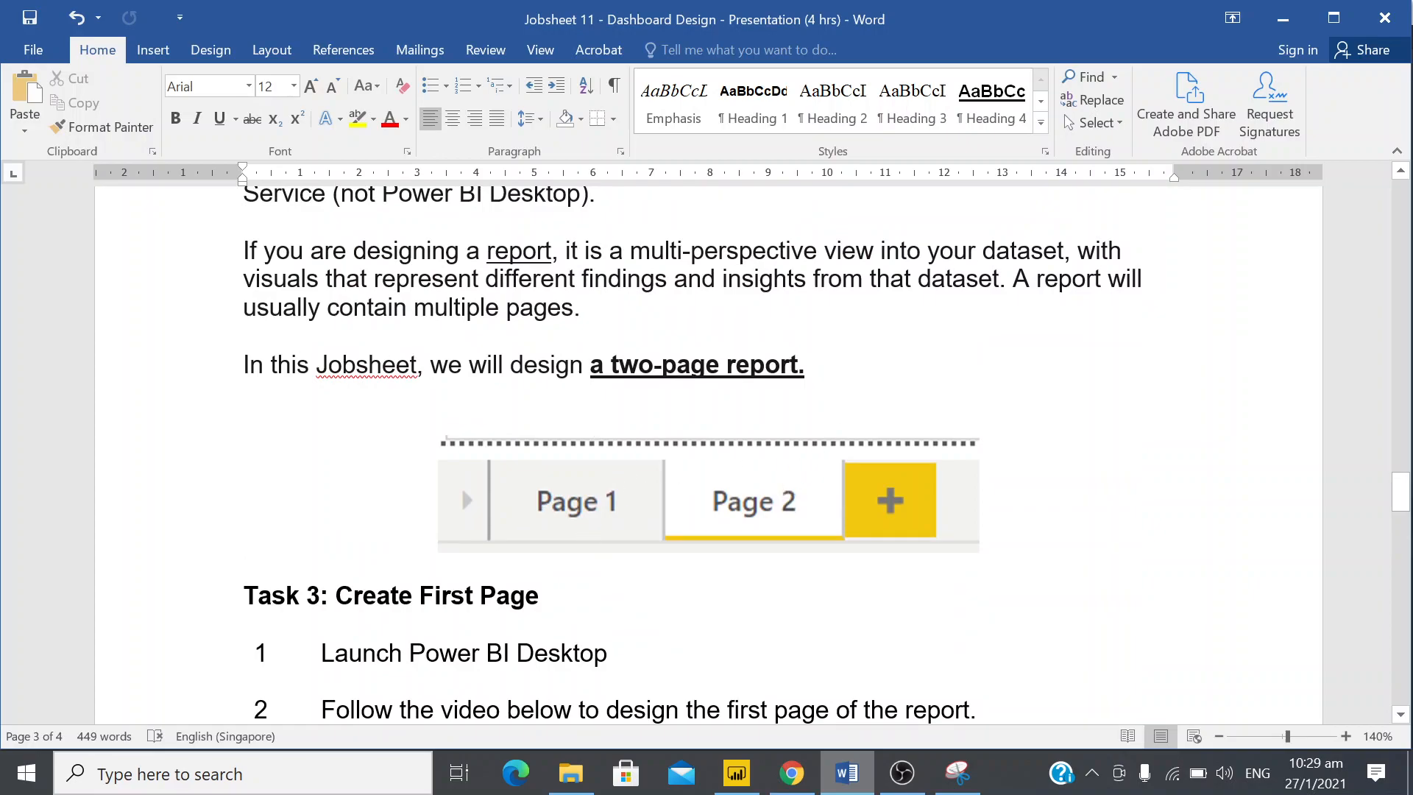
pyautogui.scroll(1, 691, 455)
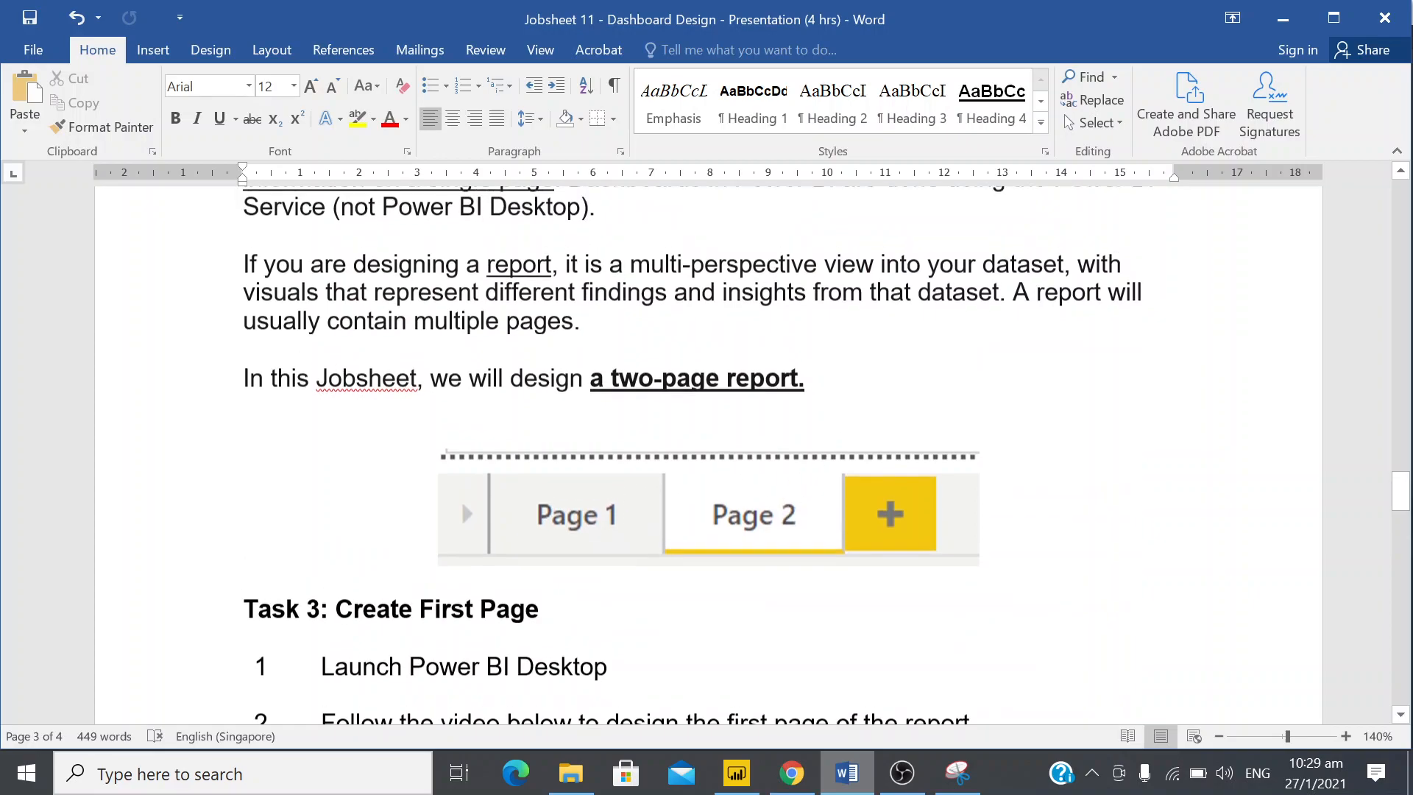
pyautogui.moveTo(631, 267); pyautogui.dragTo(846, 283)
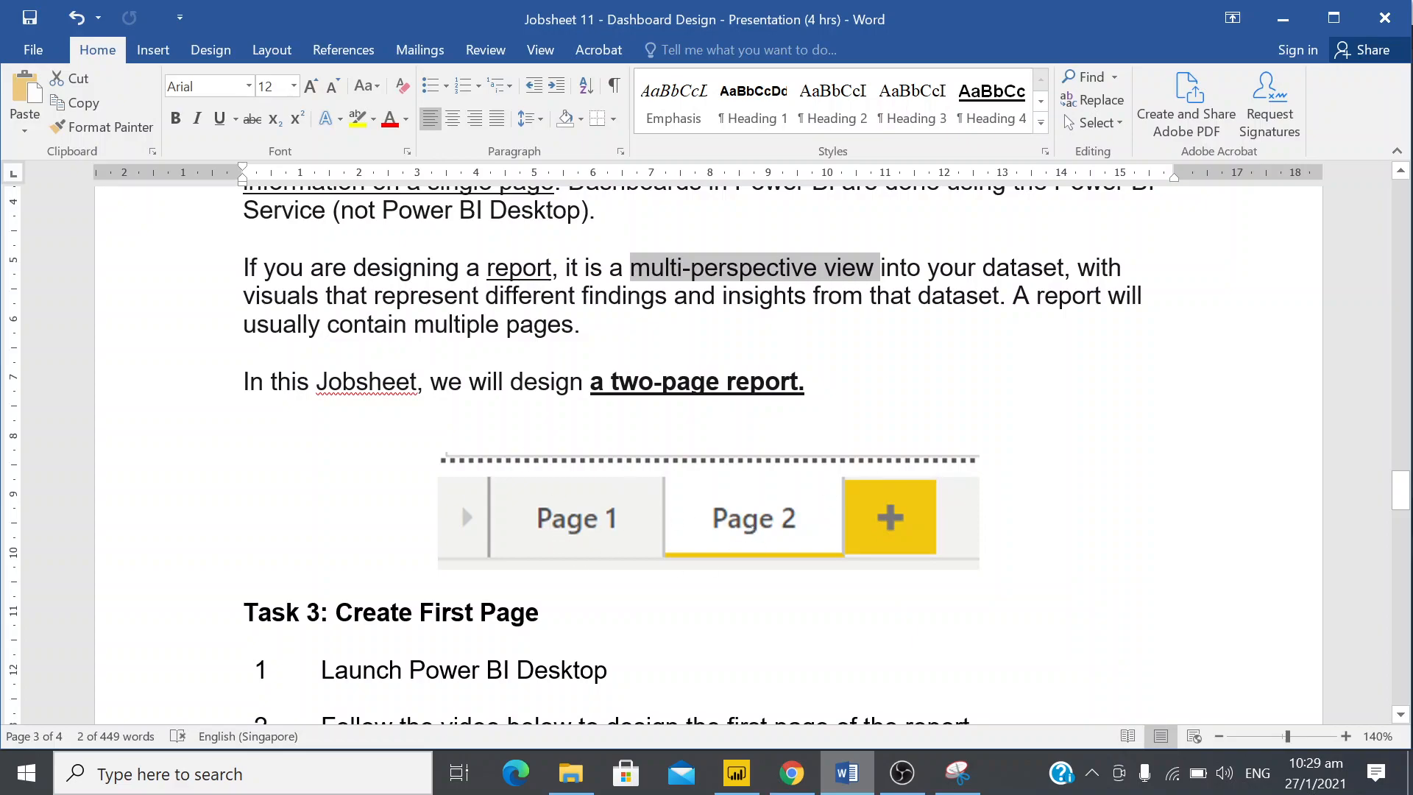
# Examine the sample Sales Overview page under Task 3, including its three cards and the Profit by State map
pyautogui.scroll(-10, 769, 461)
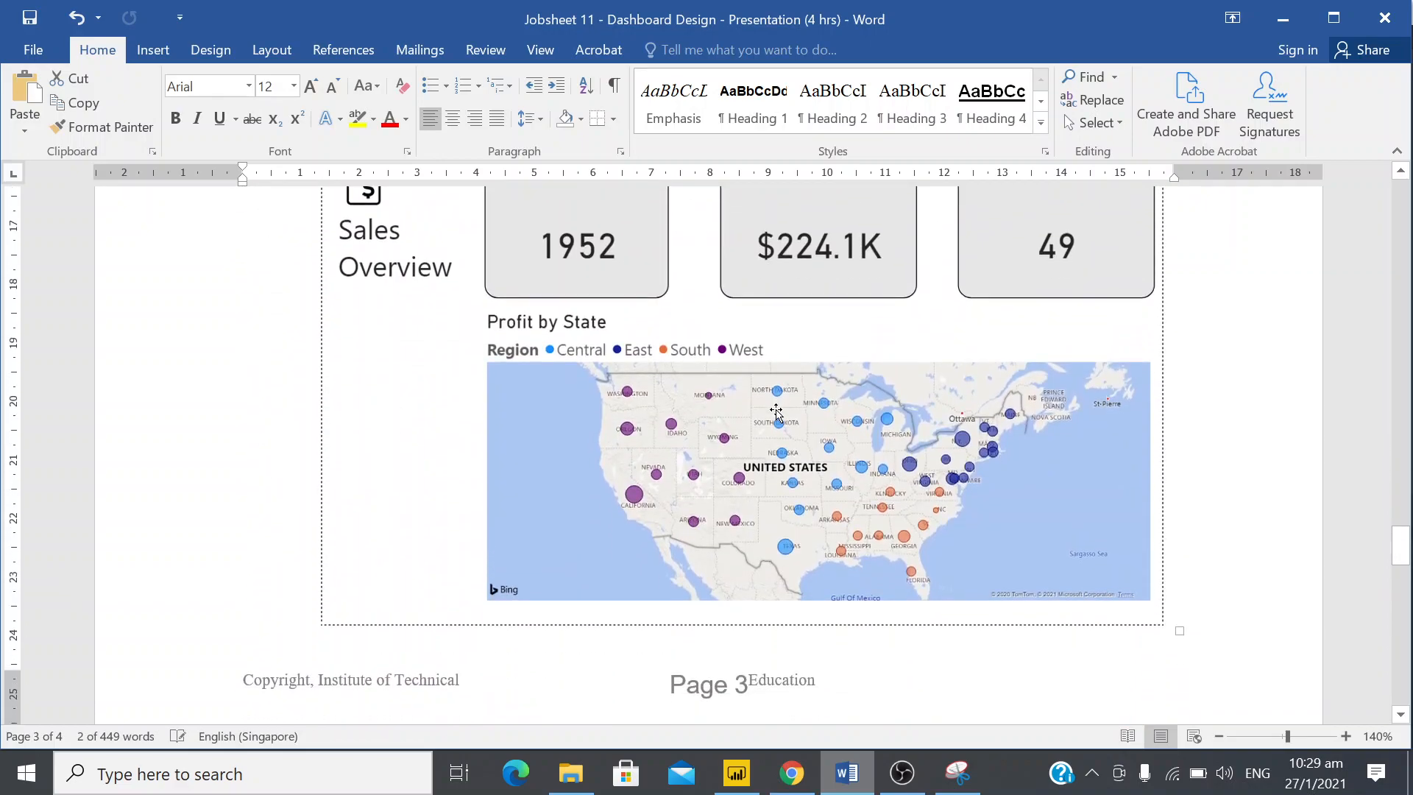
pyautogui.scroll(1, 776, 412)
pyautogui.hotkey('alt', 'Tab')
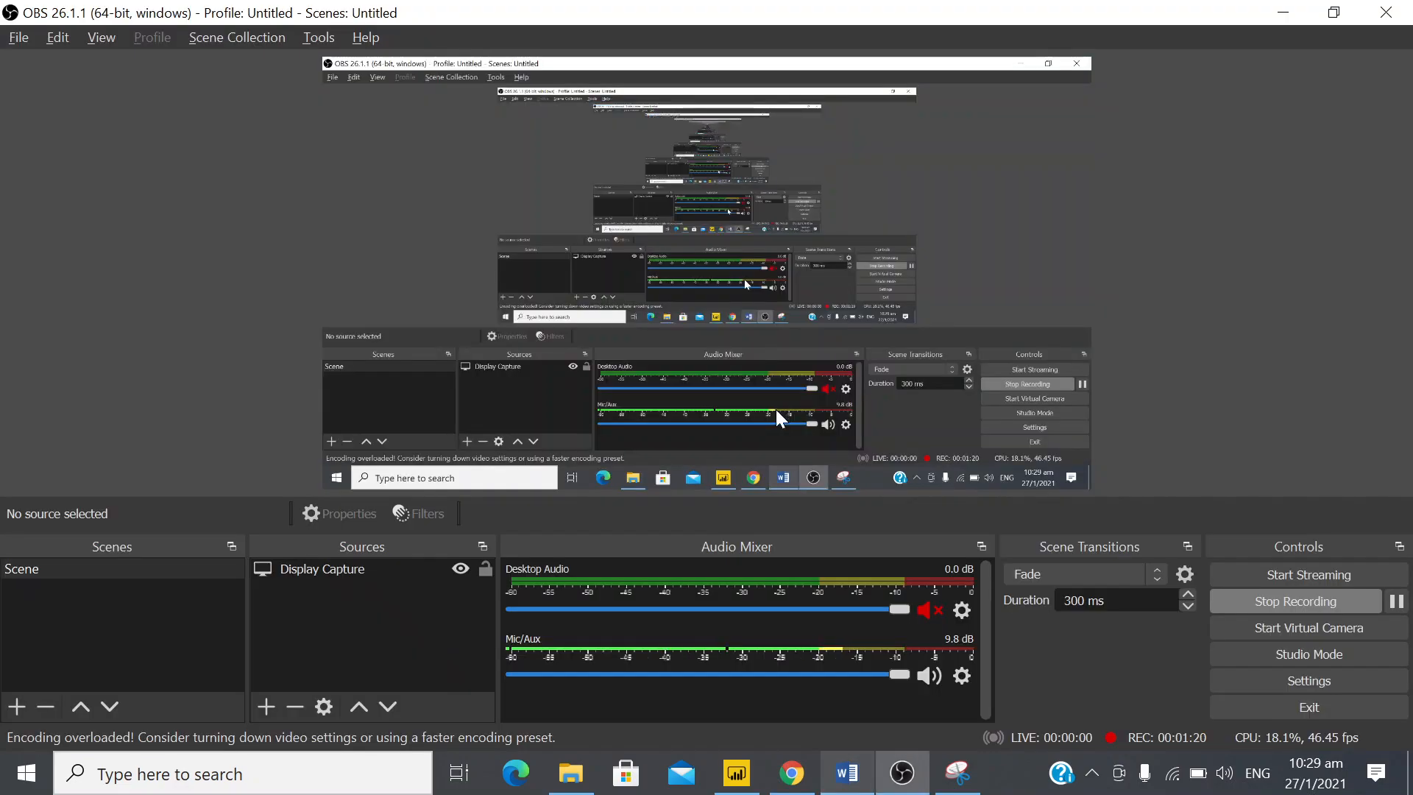
pyautogui.hotkey('alt', 'Tab')
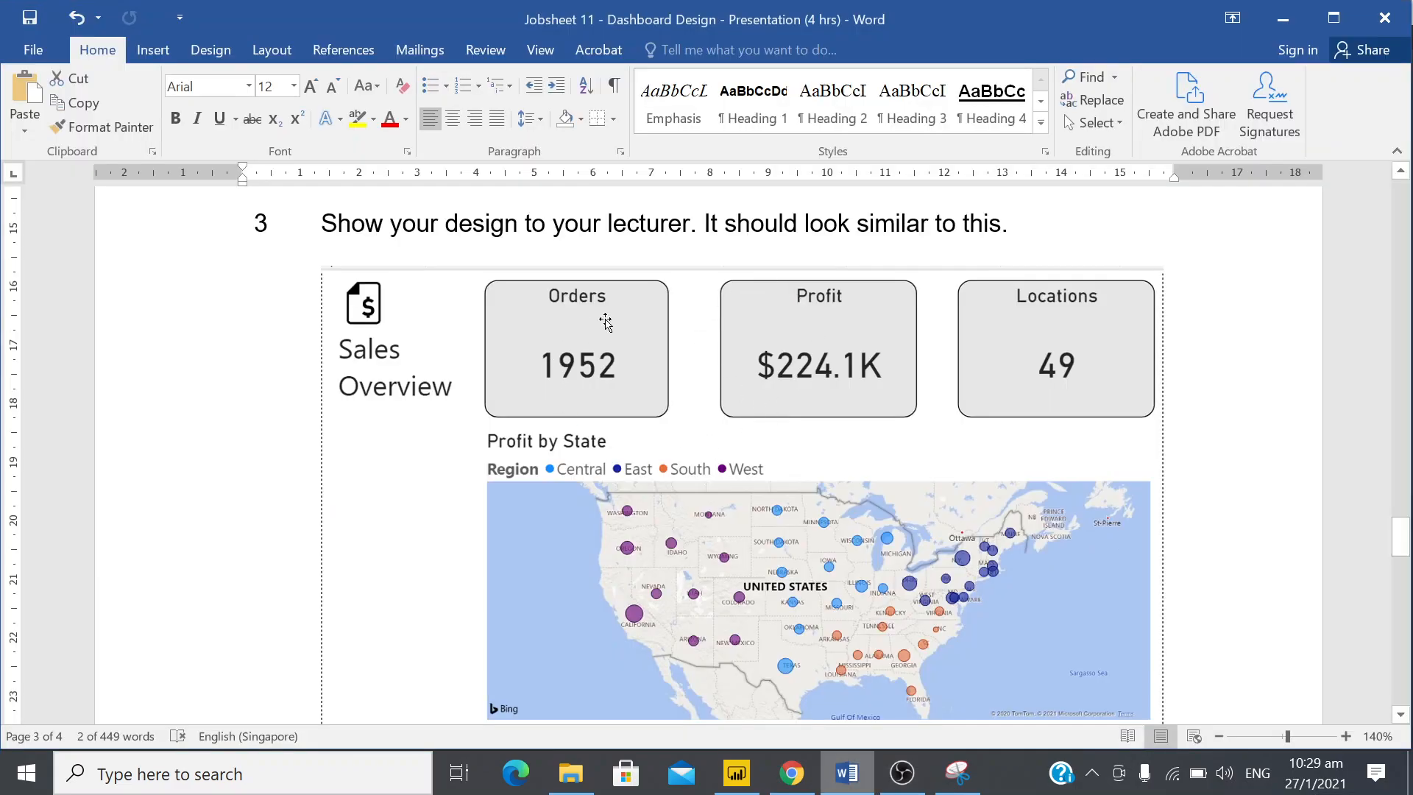
pyautogui.scroll(-1, 603, 406)
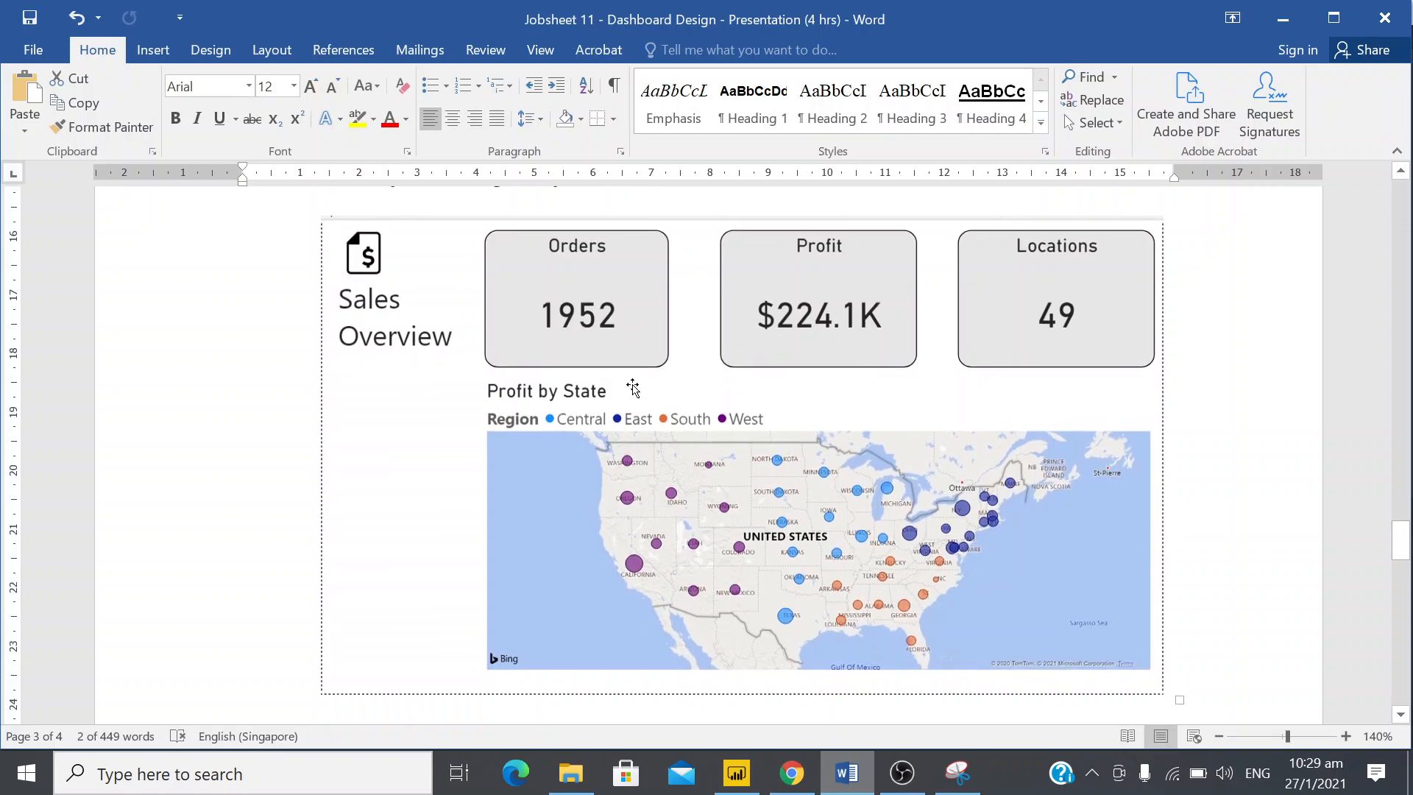
pyautogui.scroll(2, 632, 388)
pyautogui.scroll(-2, 533, 564)
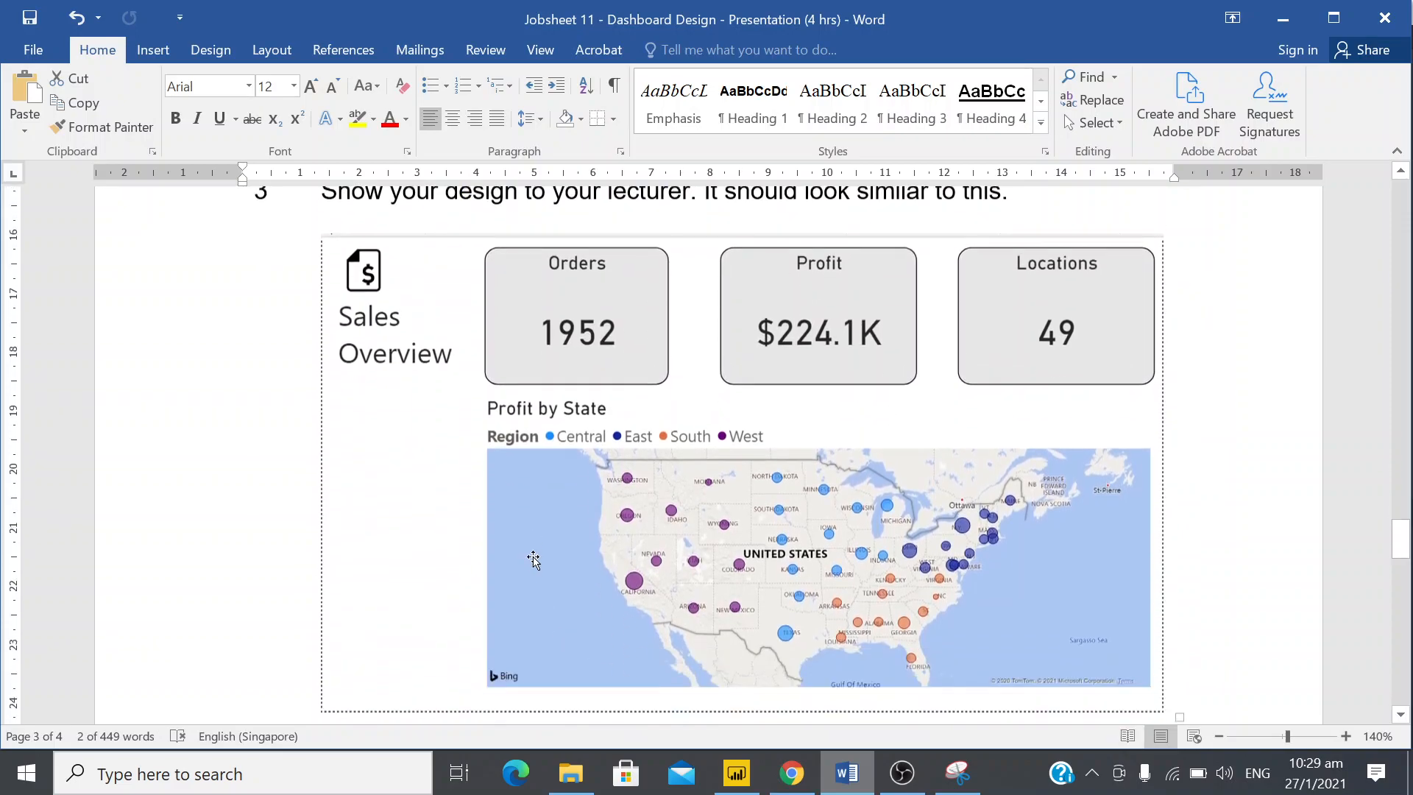
pyautogui.scroll(3, 538, 559)
pyautogui.scroll(-3, 551, 552)
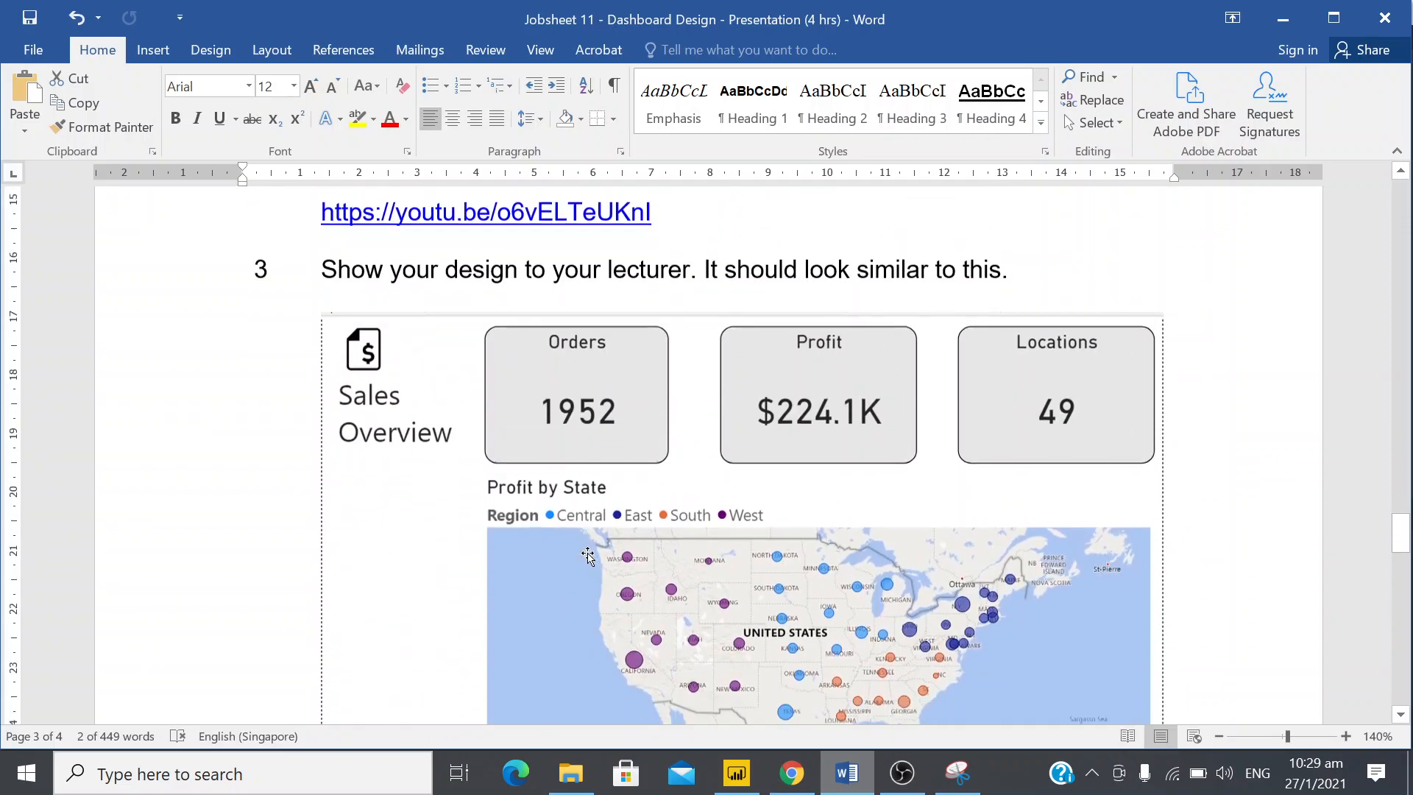
# Review the Task 2 instructions for importing the SuperStoreUS-2015 workbook and the picture of the expected fields
pyautogui.scroll(12, 620, 453)
pyautogui.scroll(14, 620, 456)
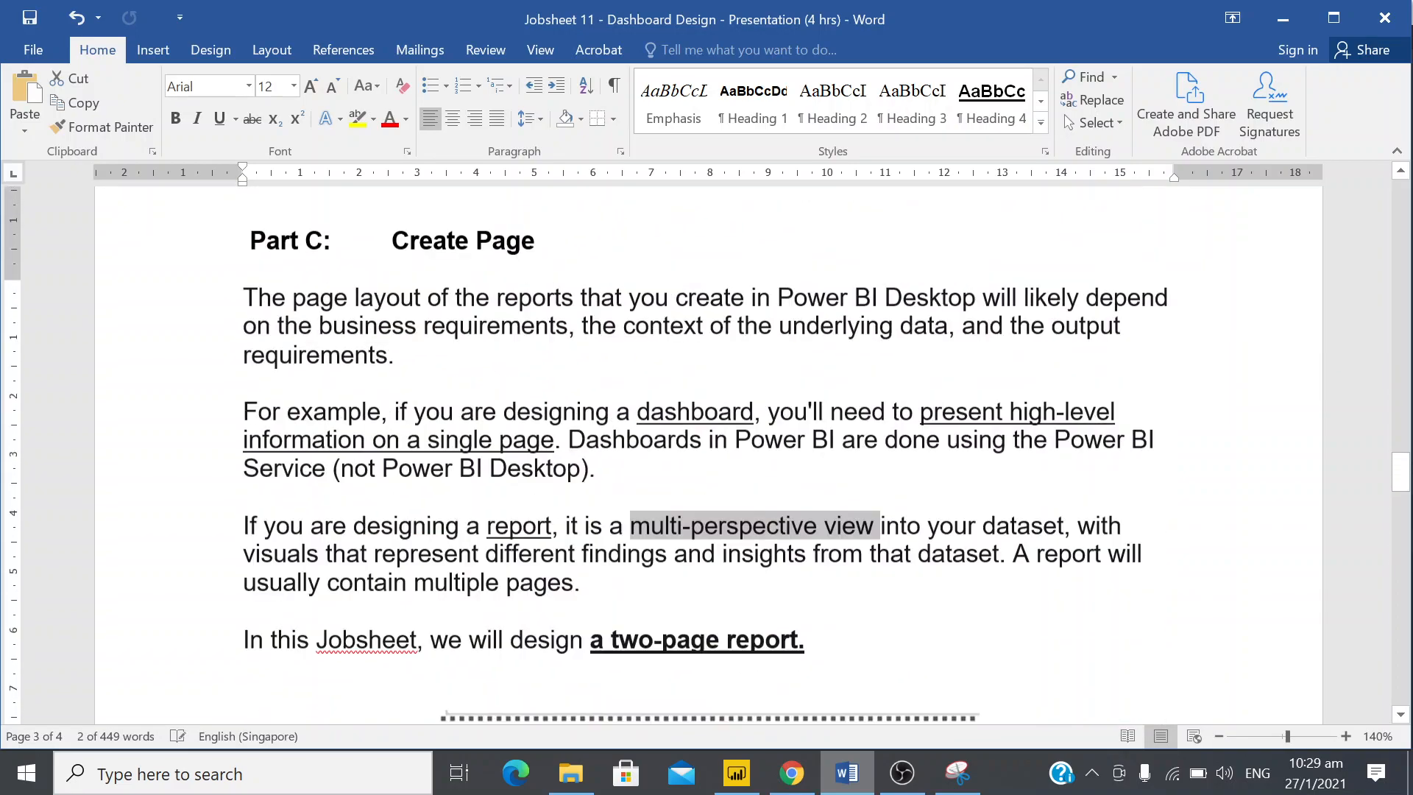
pyautogui.scroll(-20, 620, 457)
pyautogui.scroll(5, 620, 458)
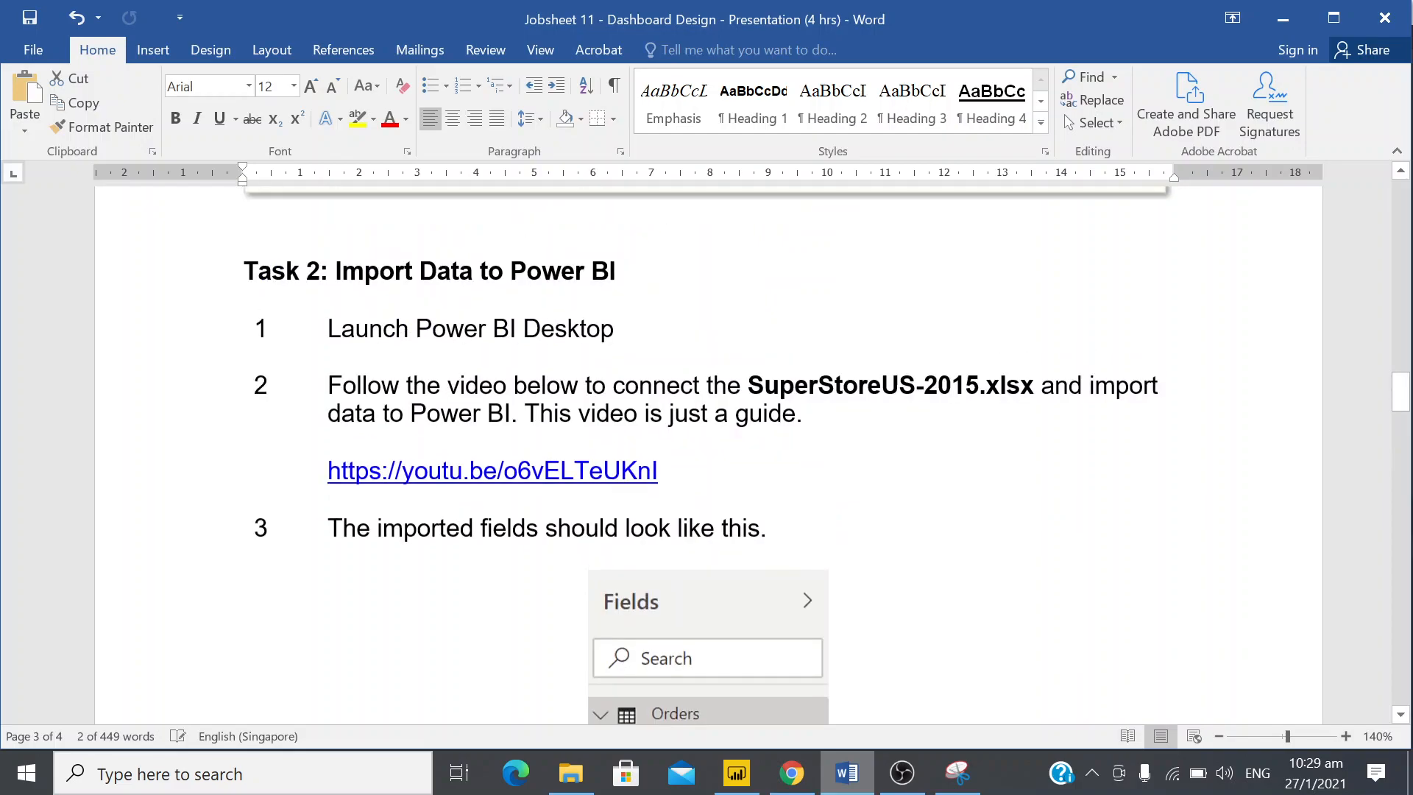
pyautogui.scroll(-6, 611, 456)
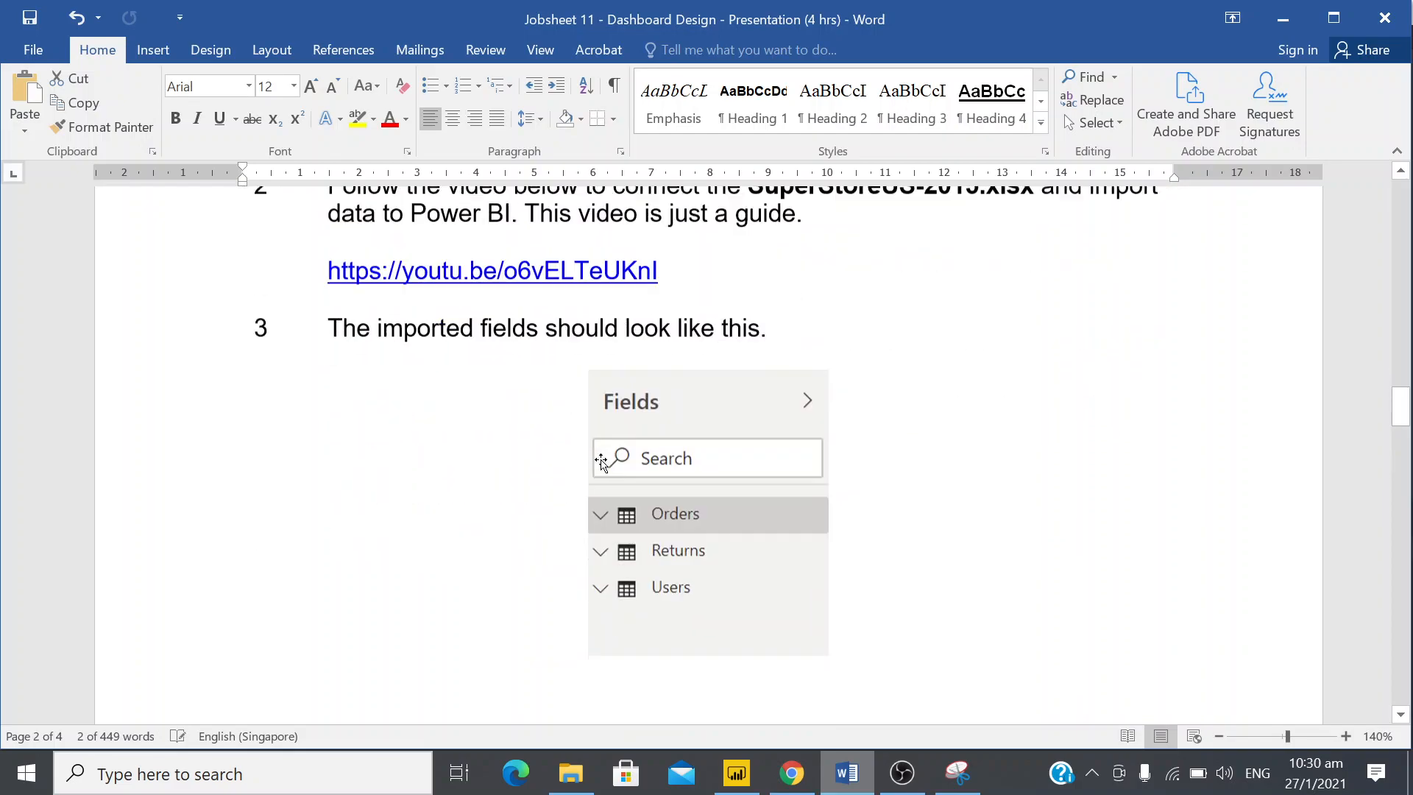
pyautogui.scroll(-14, 745, 434)
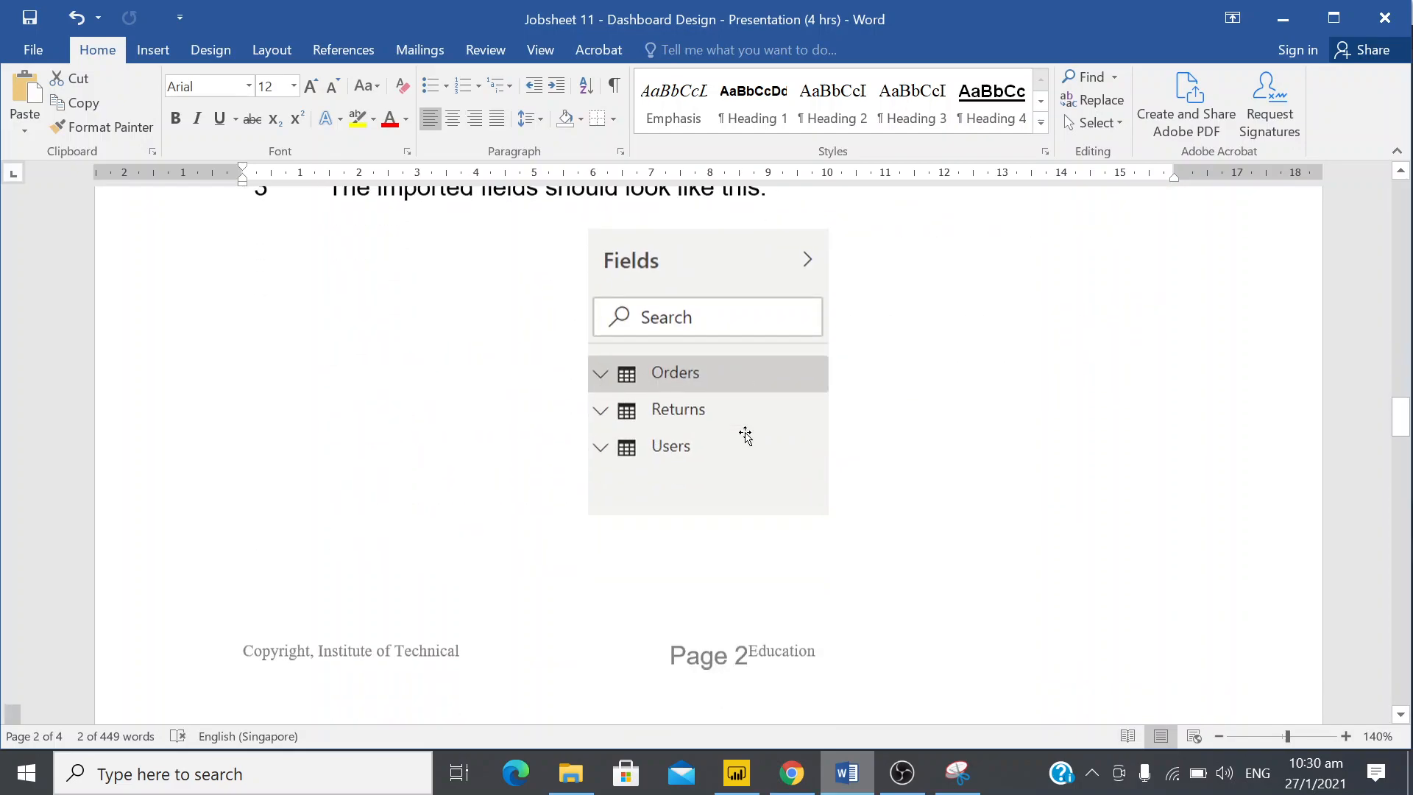
# Return to the Task 3 sample page and switch to Power BI Desktop to view the finished Sales Overview report
pyautogui.scroll(-20, 745, 434)
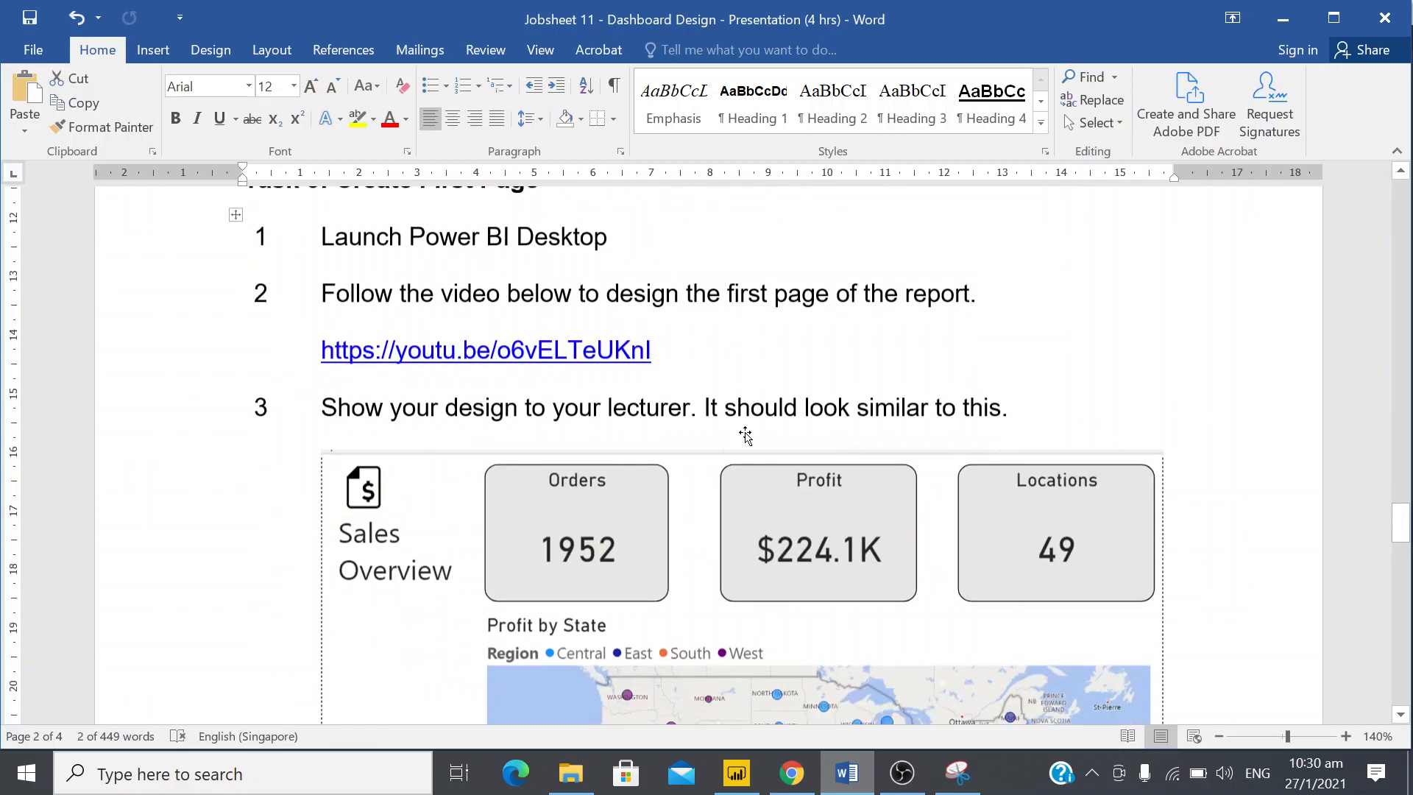
pyautogui.scroll(2, 745, 435)
pyautogui.scroll(3, 744, 434)
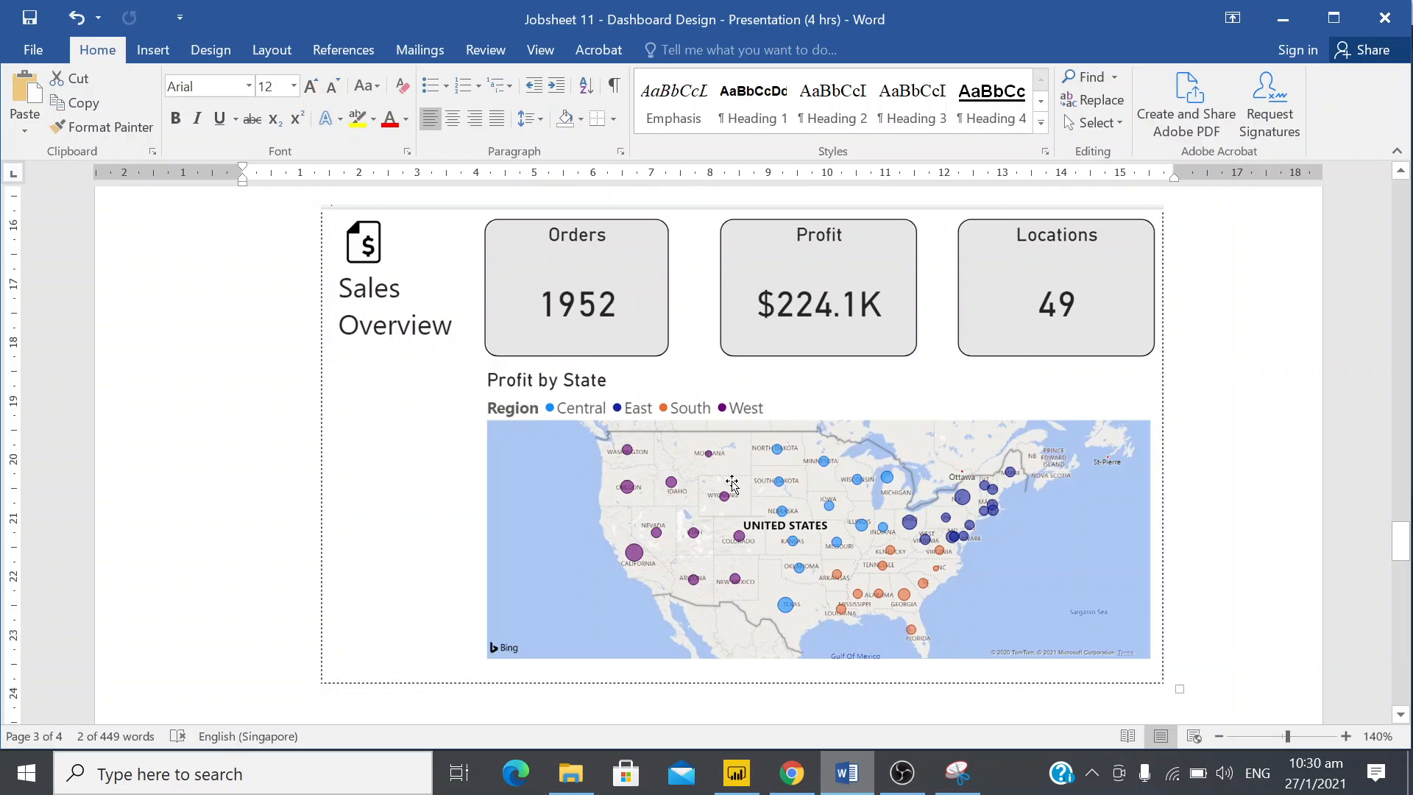
pyautogui.click(744, 788)
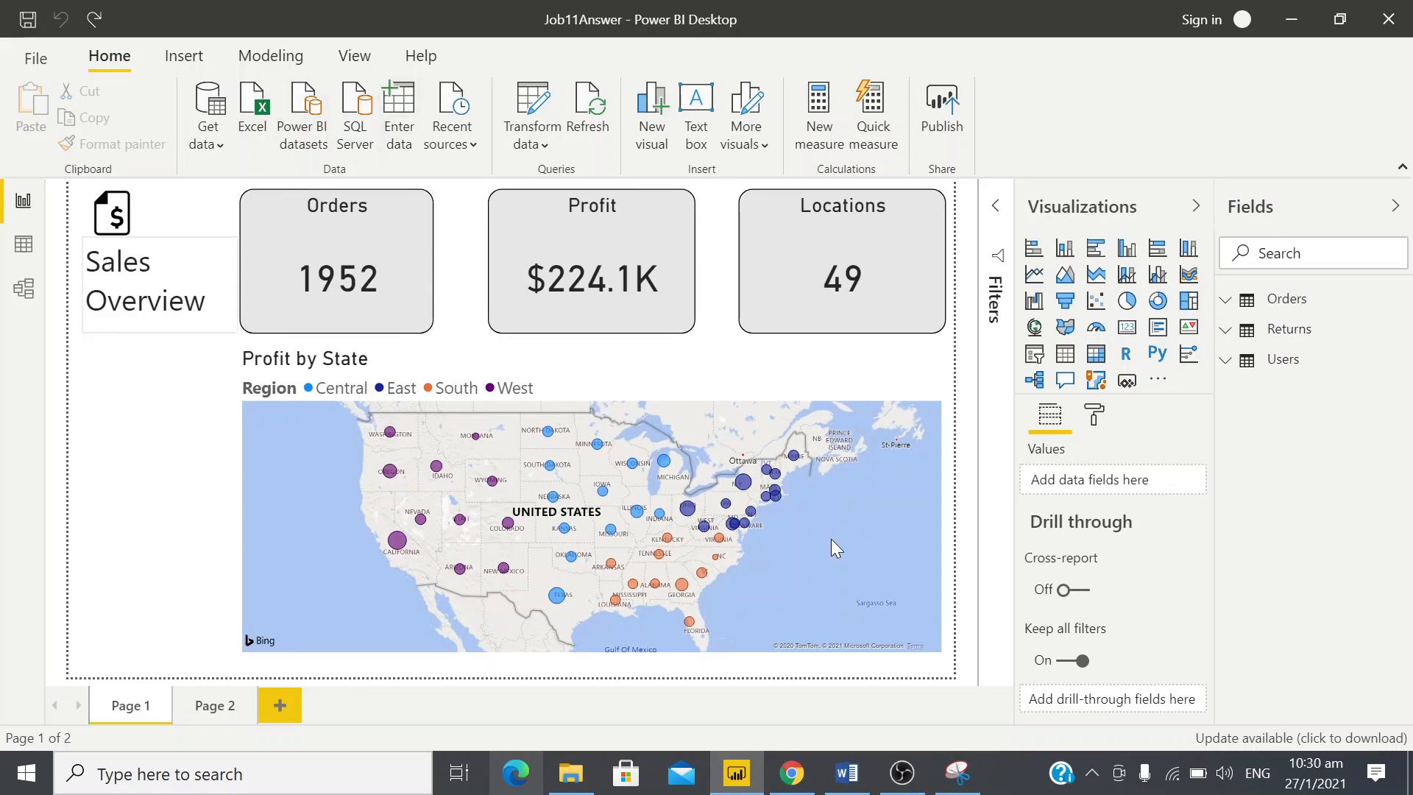
pyautogui.moveTo(615, 533)
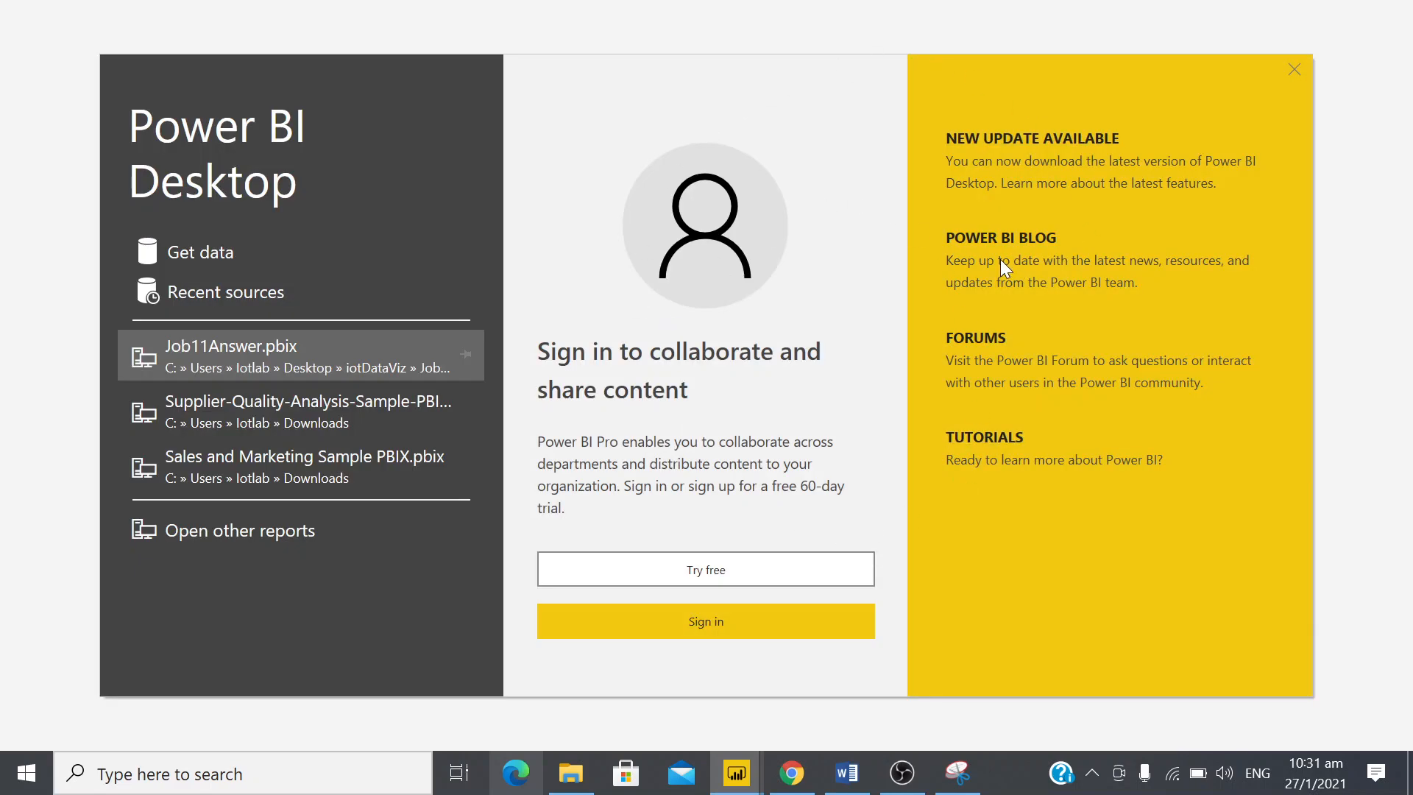
# Dismiss the start screen and connect the blank report to the Excel workbook P6-SuperStoreUS-2015 in the Downloads folder
pyautogui.click(1293, 70)
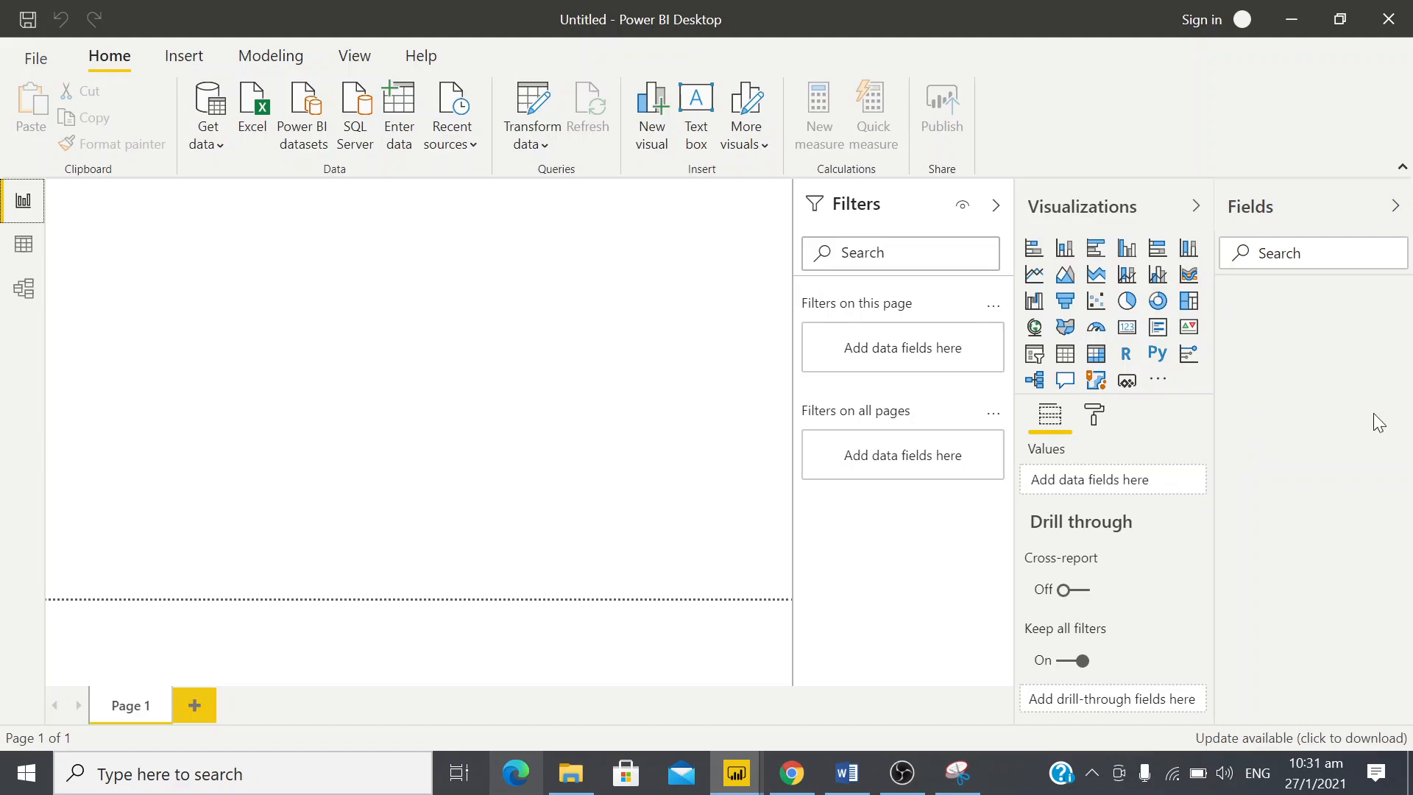
pyautogui.click(262, 111)
pyautogui.click(262, 110)
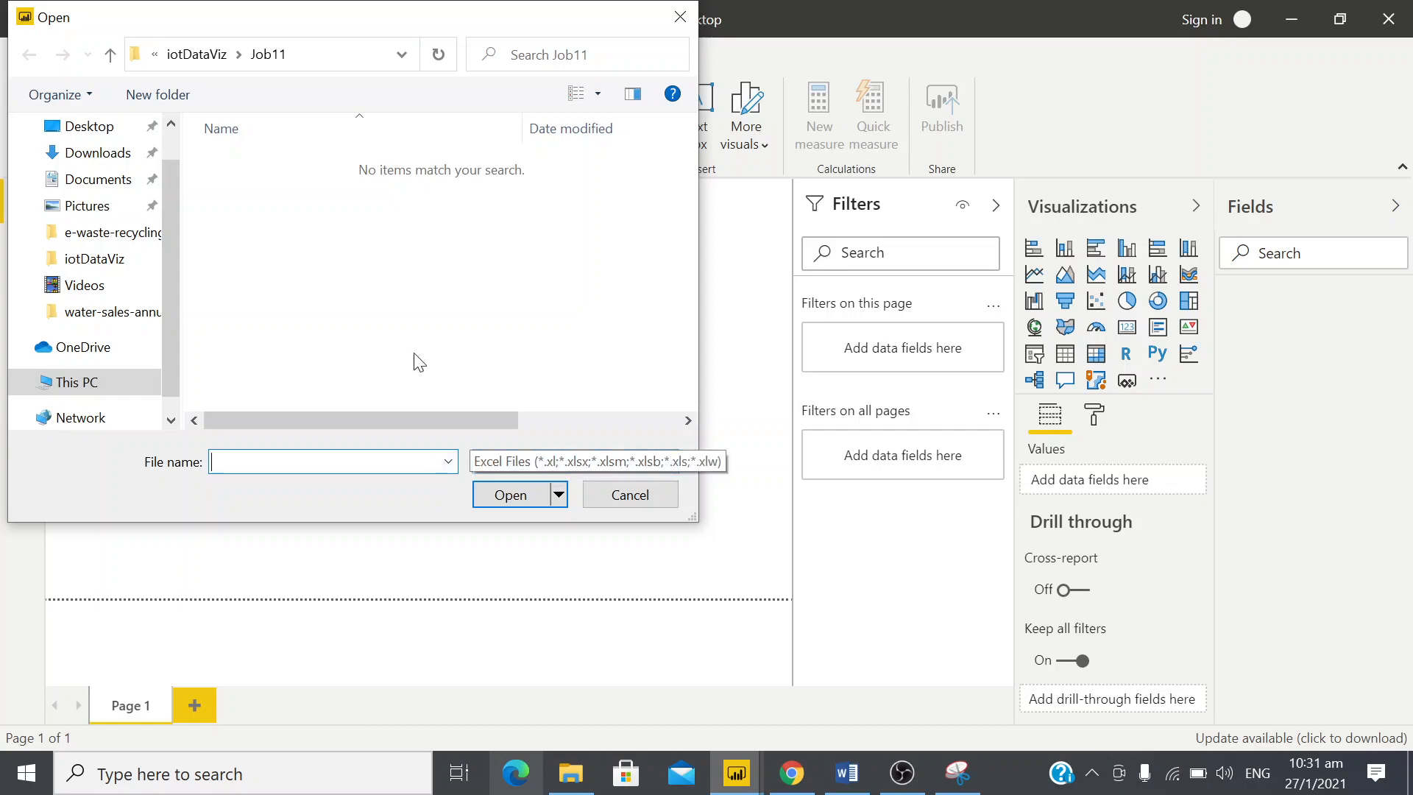
pyautogui.moveTo(171, 311); pyautogui.dragTo(173, 267)
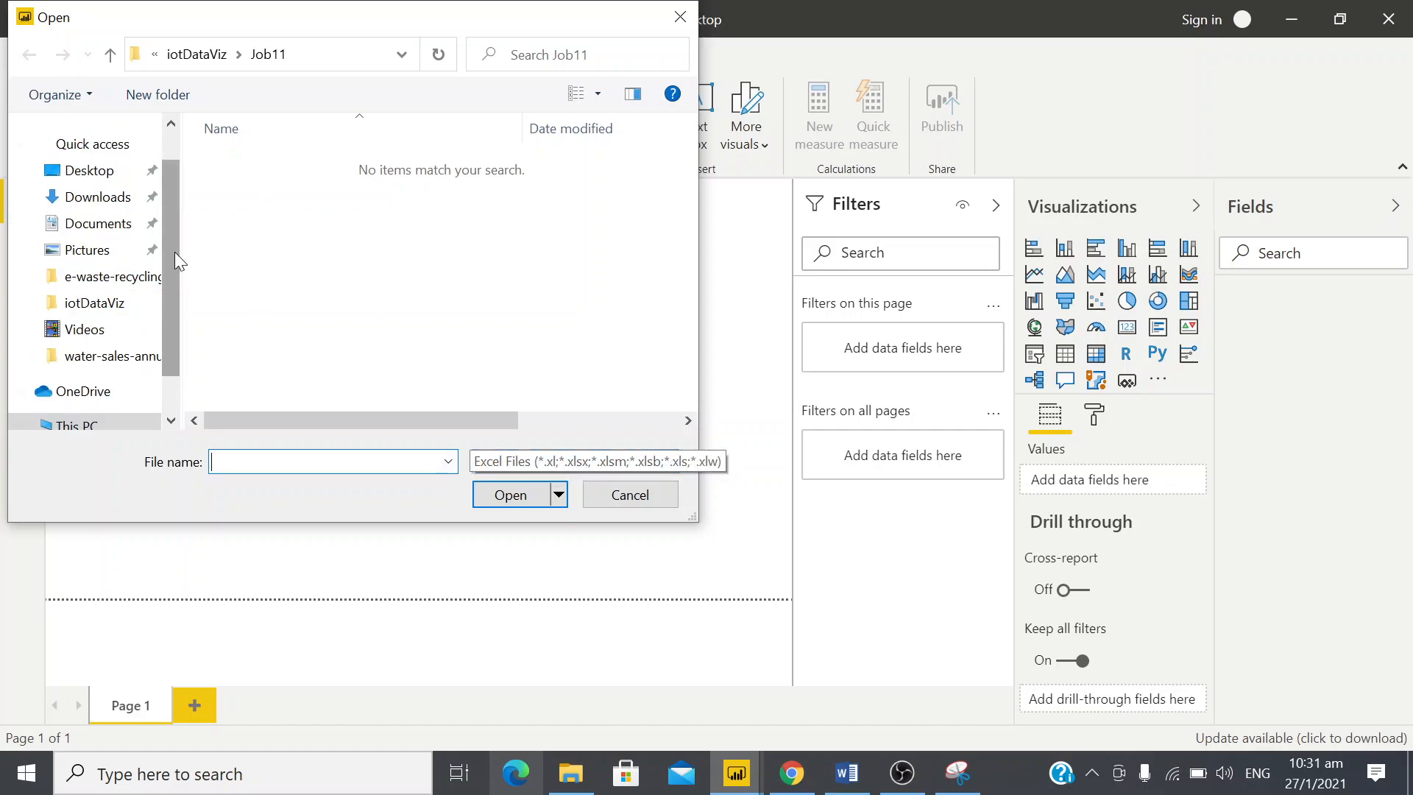
pyautogui.click(98, 196)
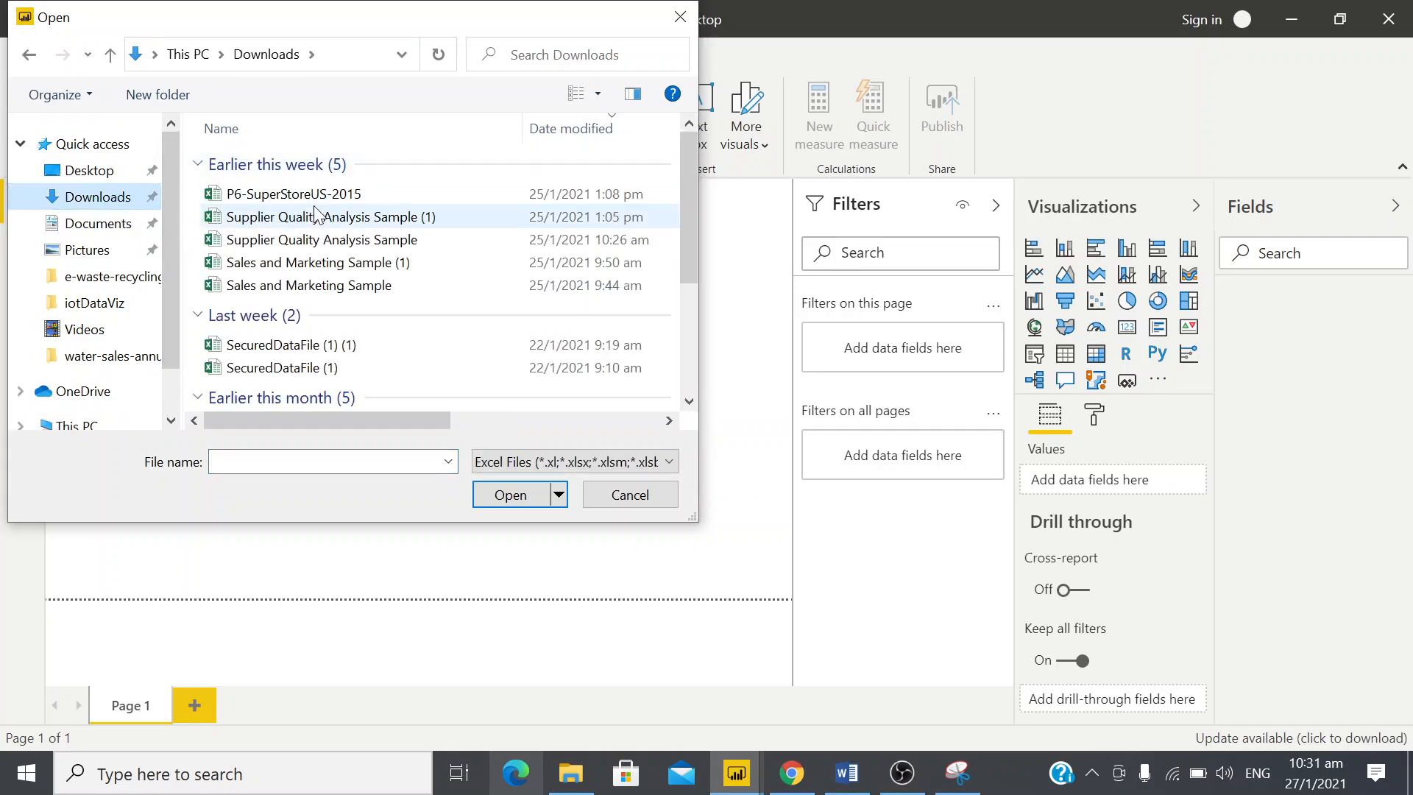
pyautogui.doubleClick(315, 193)
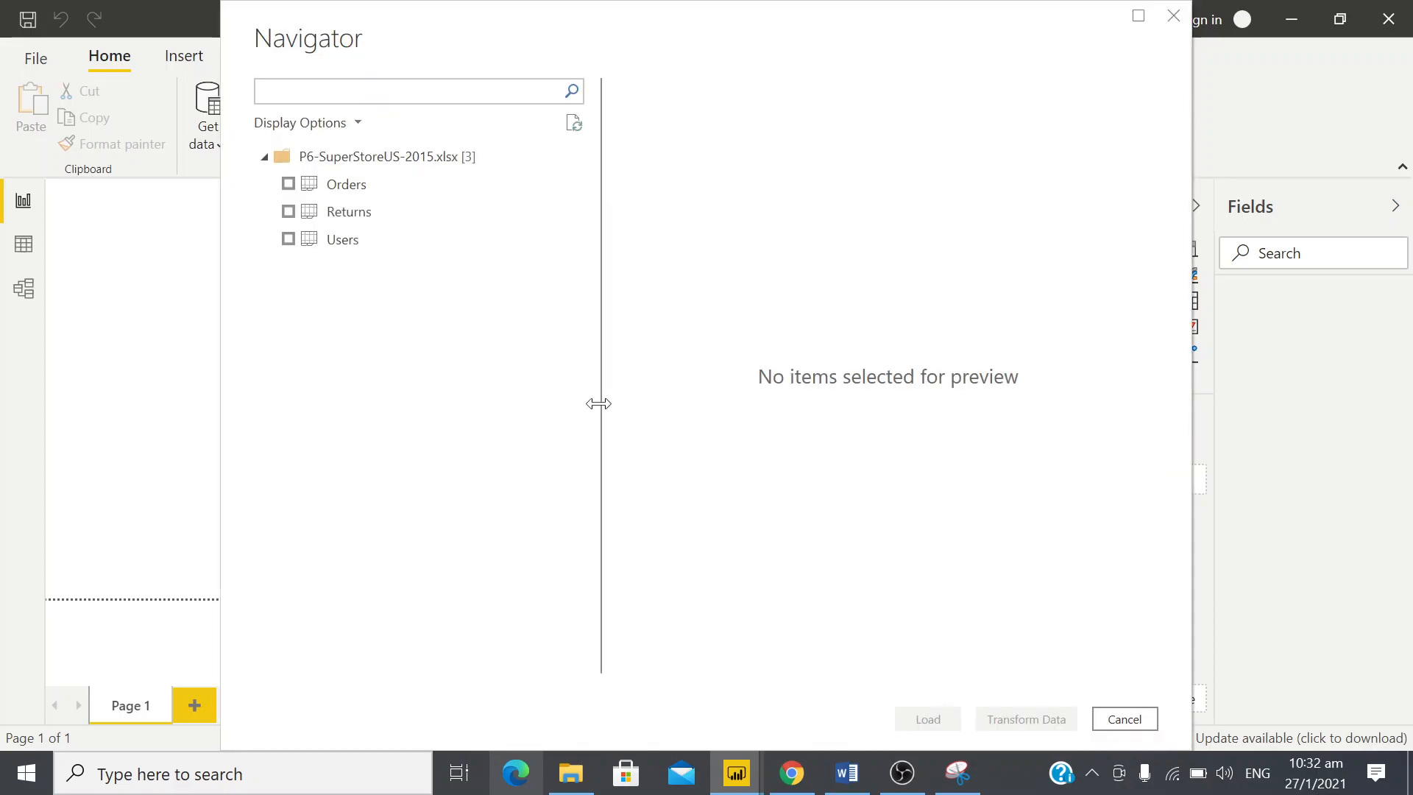
# Load the Orders, Returns and Users tables from the workbook into the report
pyautogui.click(288, 185)
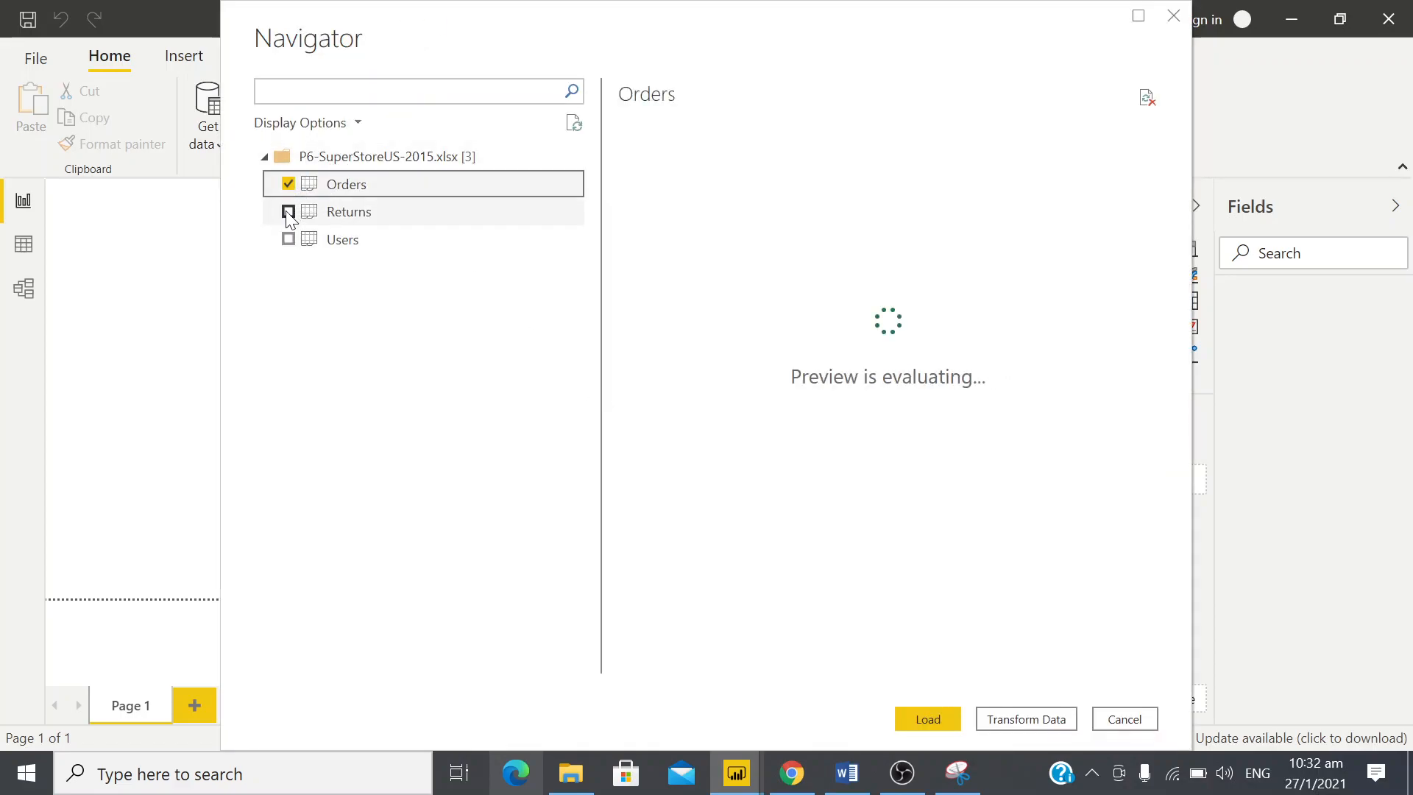
pyautogui.click(287, 213)
pyautogui.click(289, 241)
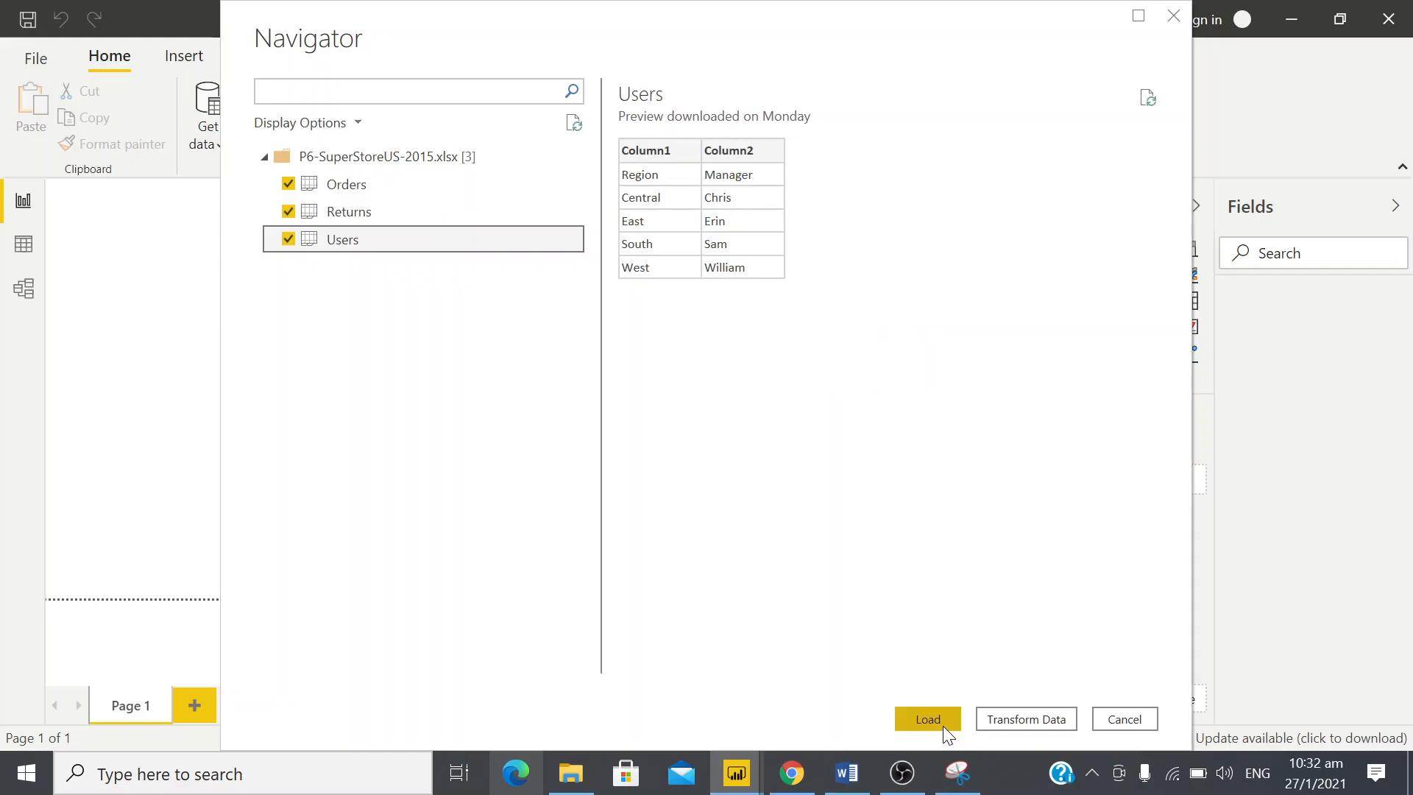
pyautogui.click(926, 708)
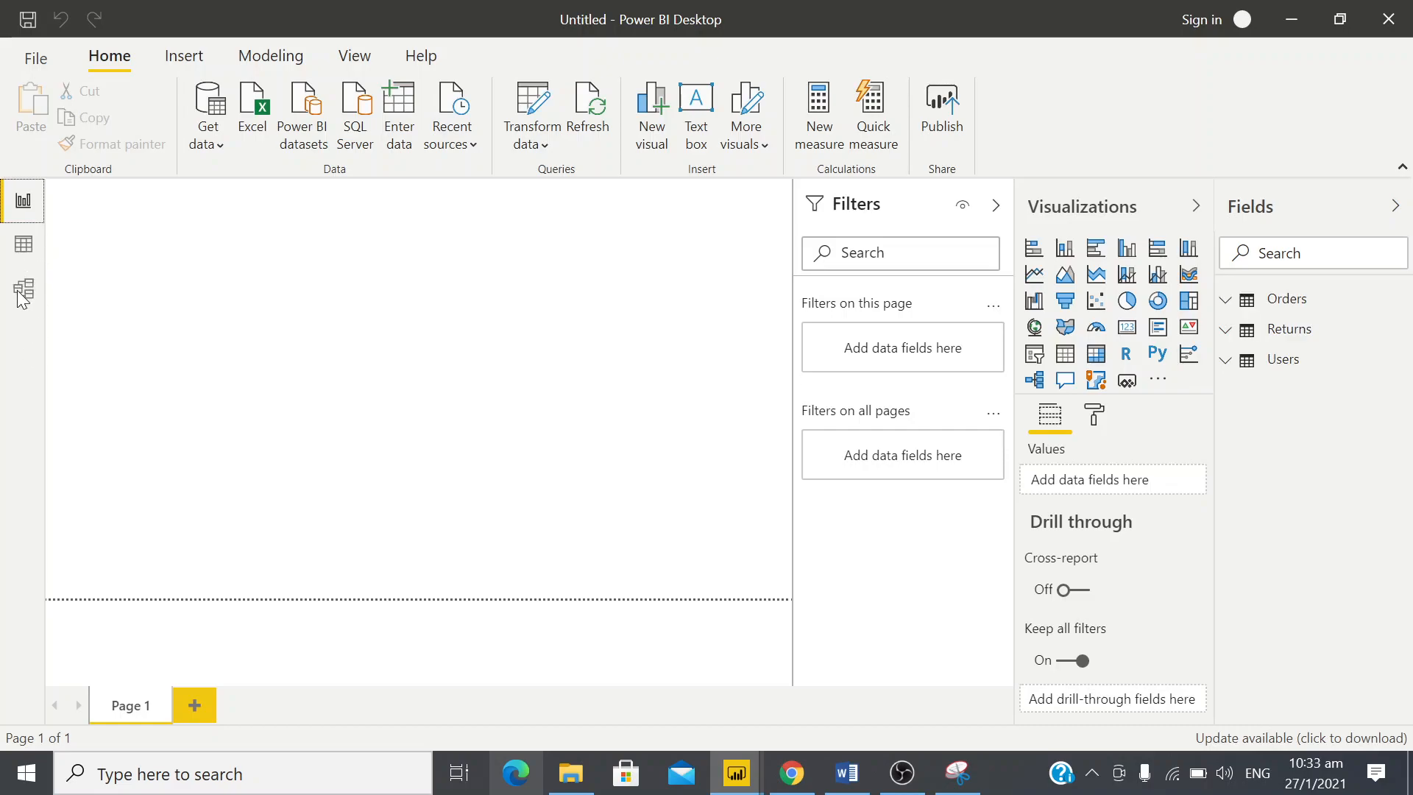
# Expand the fields of the Orders table and display its records in the Data view
pyautogui.click(1252, 305)
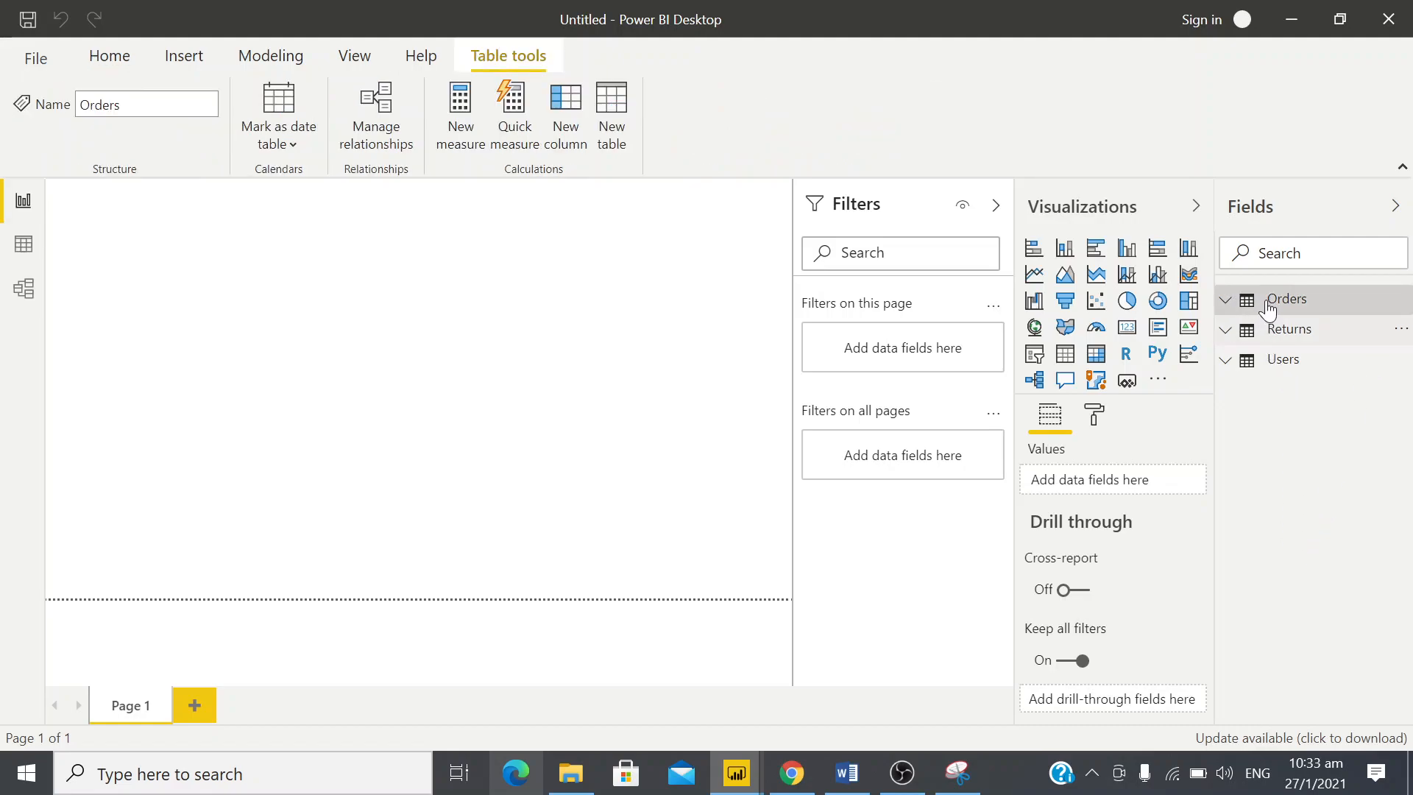
pyautogui.click(1227, 300)
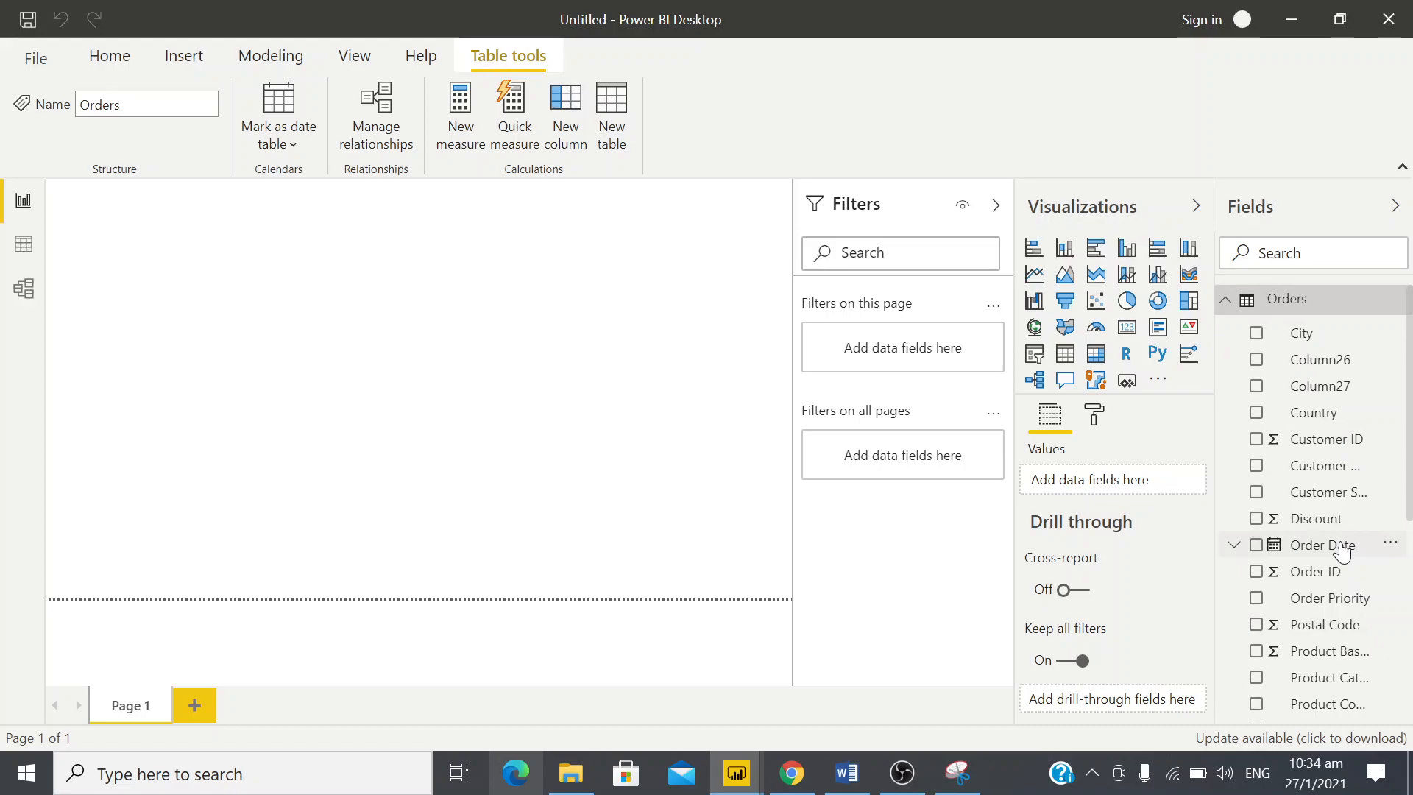
pyautogui.click(23, 250)
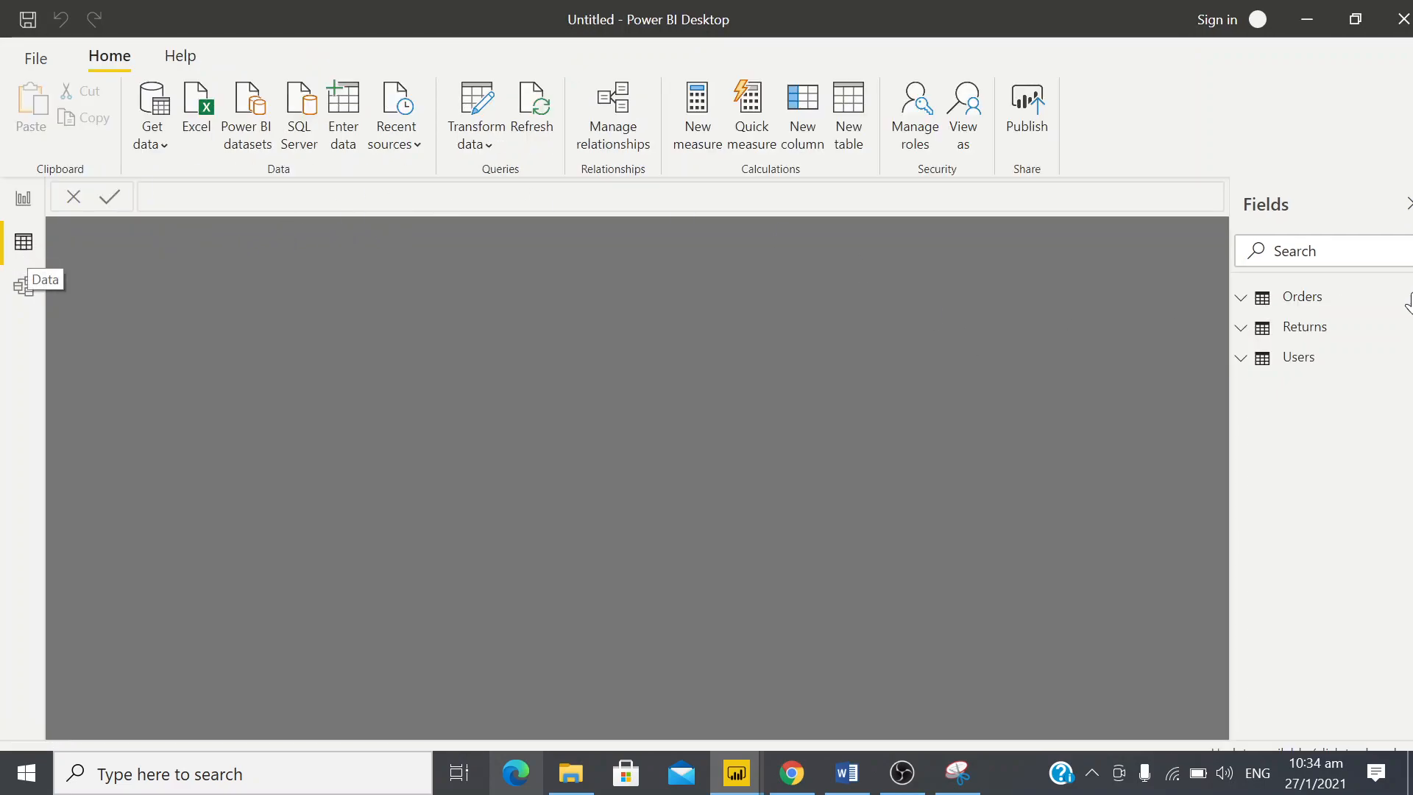
pyautogui.click(1346, 302)
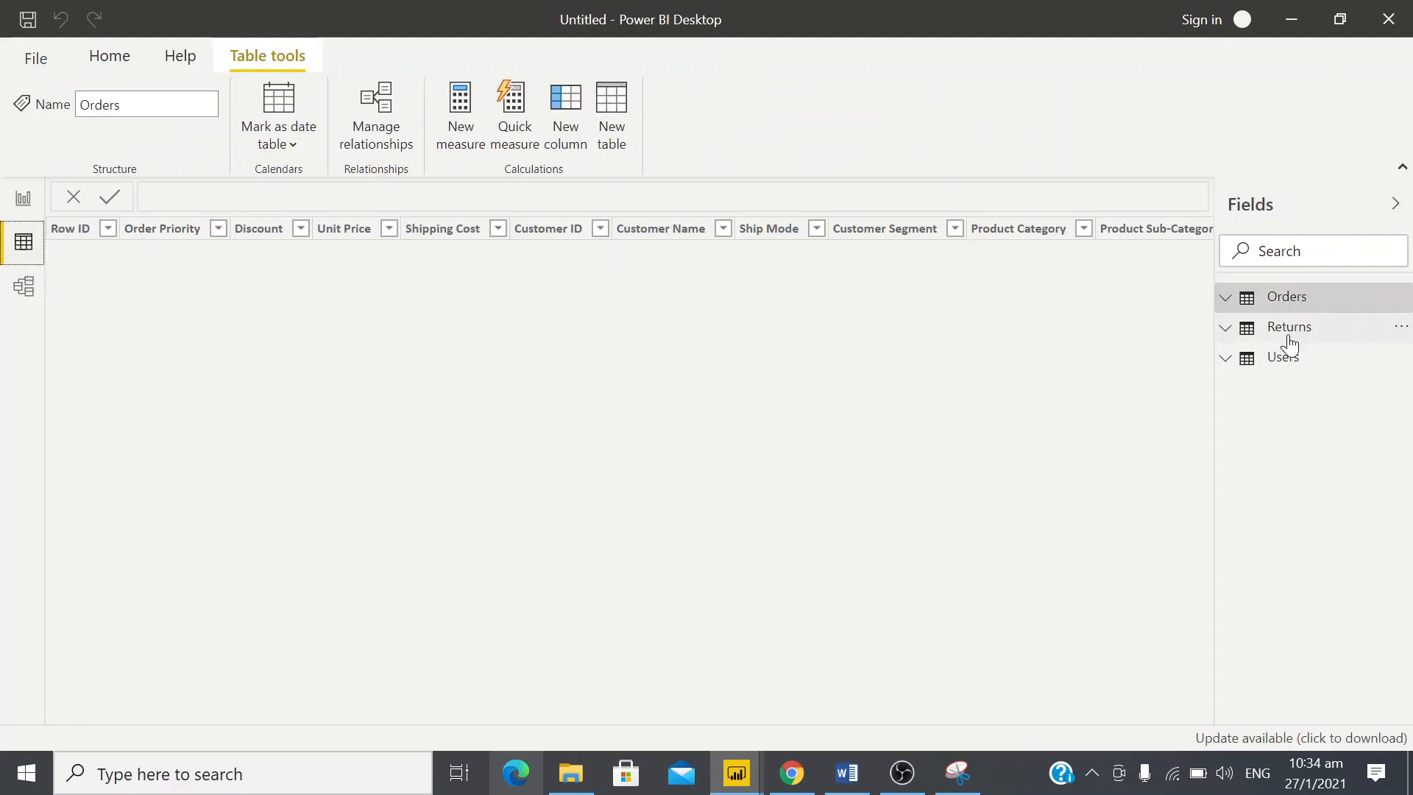
pyautogui.click(1290, 300)
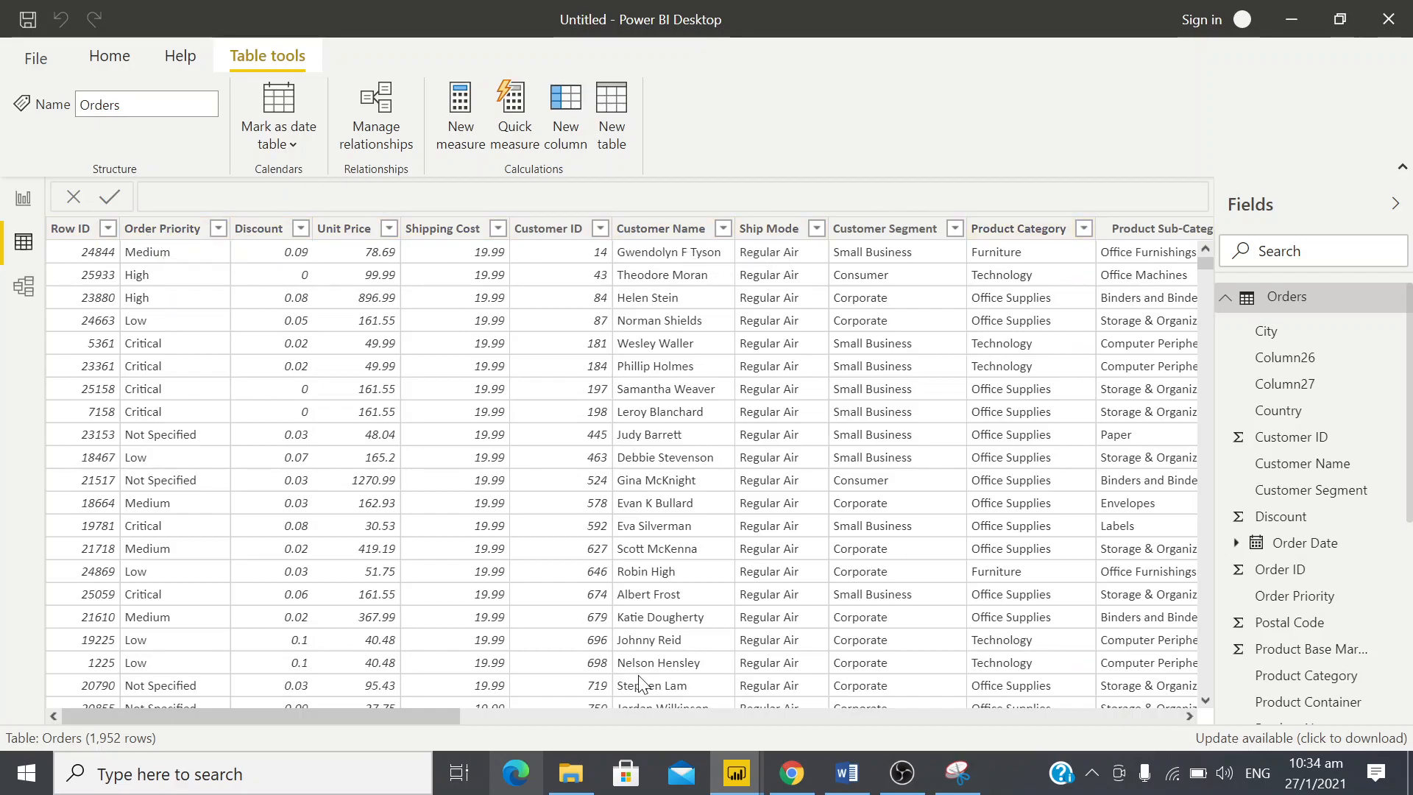
# Examine the Orders table's columns one by one, from Customer Segment through Sales and Order ID to Column27
pyautogui.moveTo(436, 718); pyautogui.dragTo(473, 718)
pyautogui.moveTo(592, 692); pyautogui.dragTo(298, 779)
pyautogui.moveTo(423, 723); pyautogui.dragTo(471, 723)
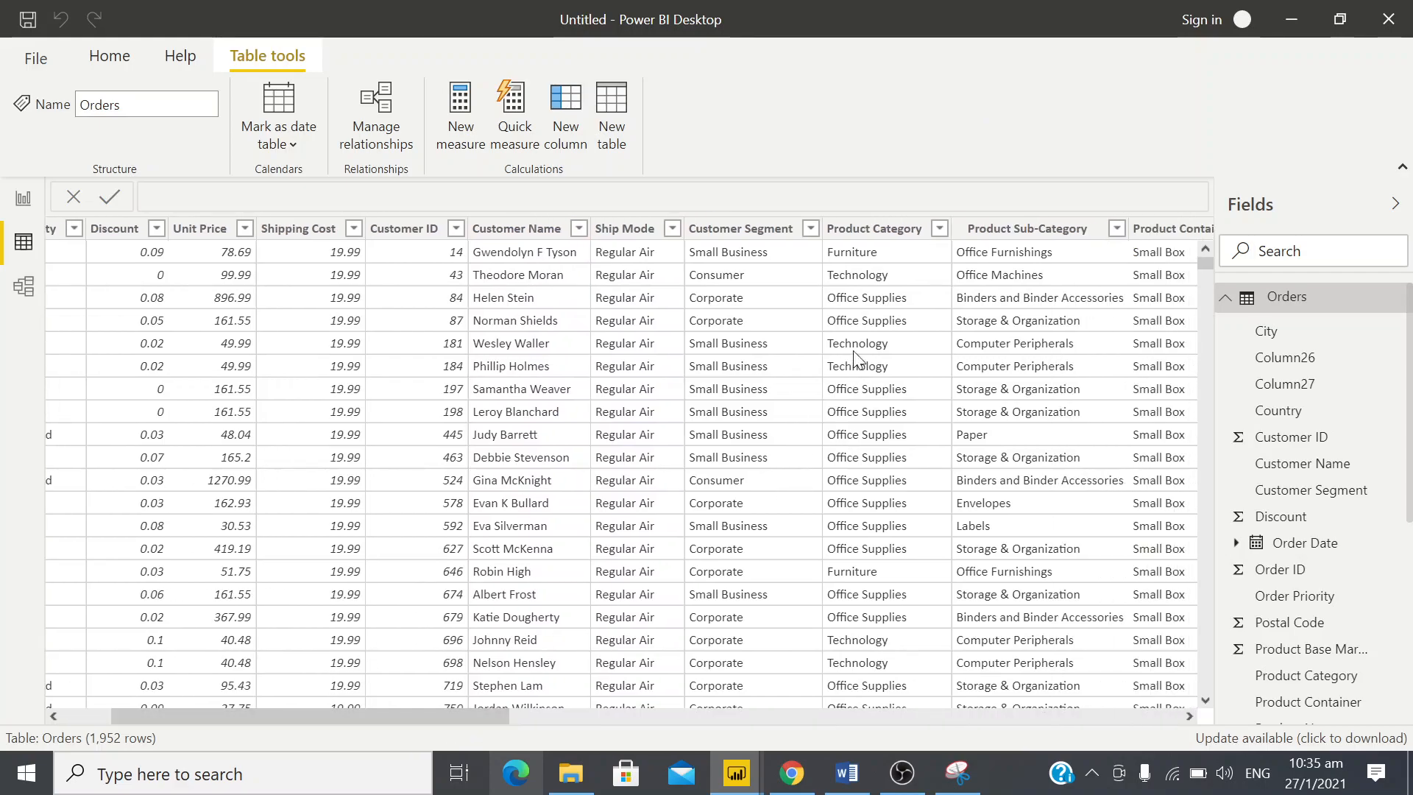
pyautogui.click(754, 262)
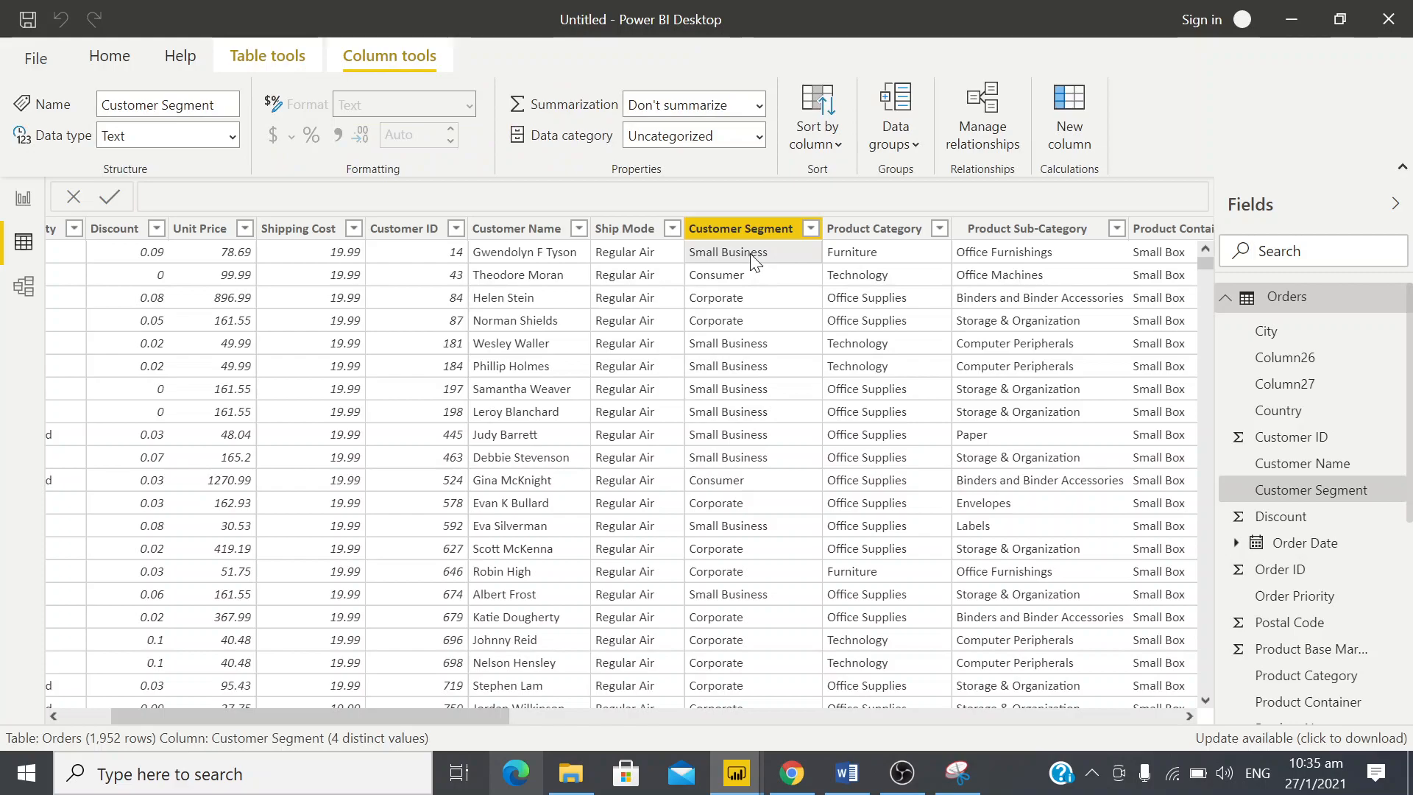
pyautogui.press('Right')
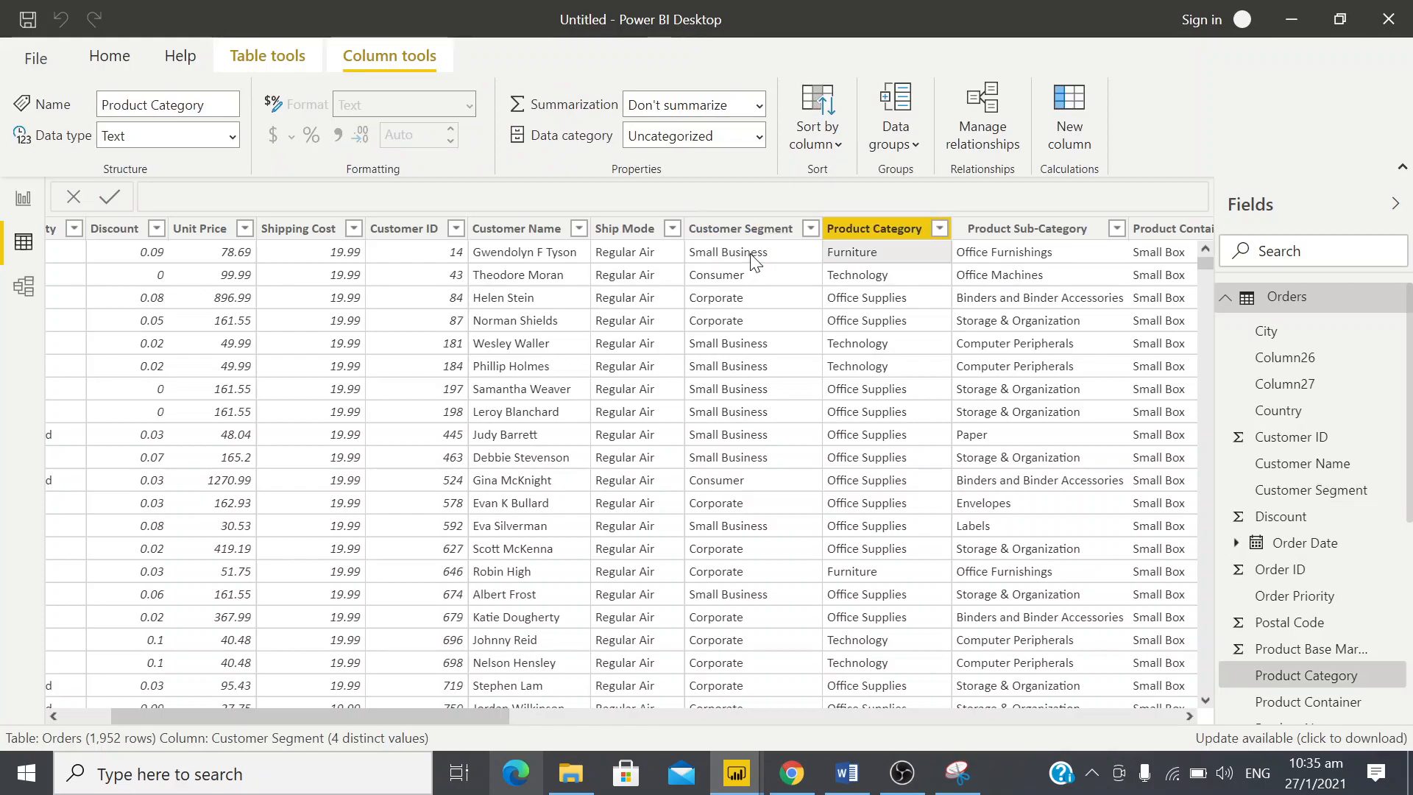
pyautogui.press('Right')
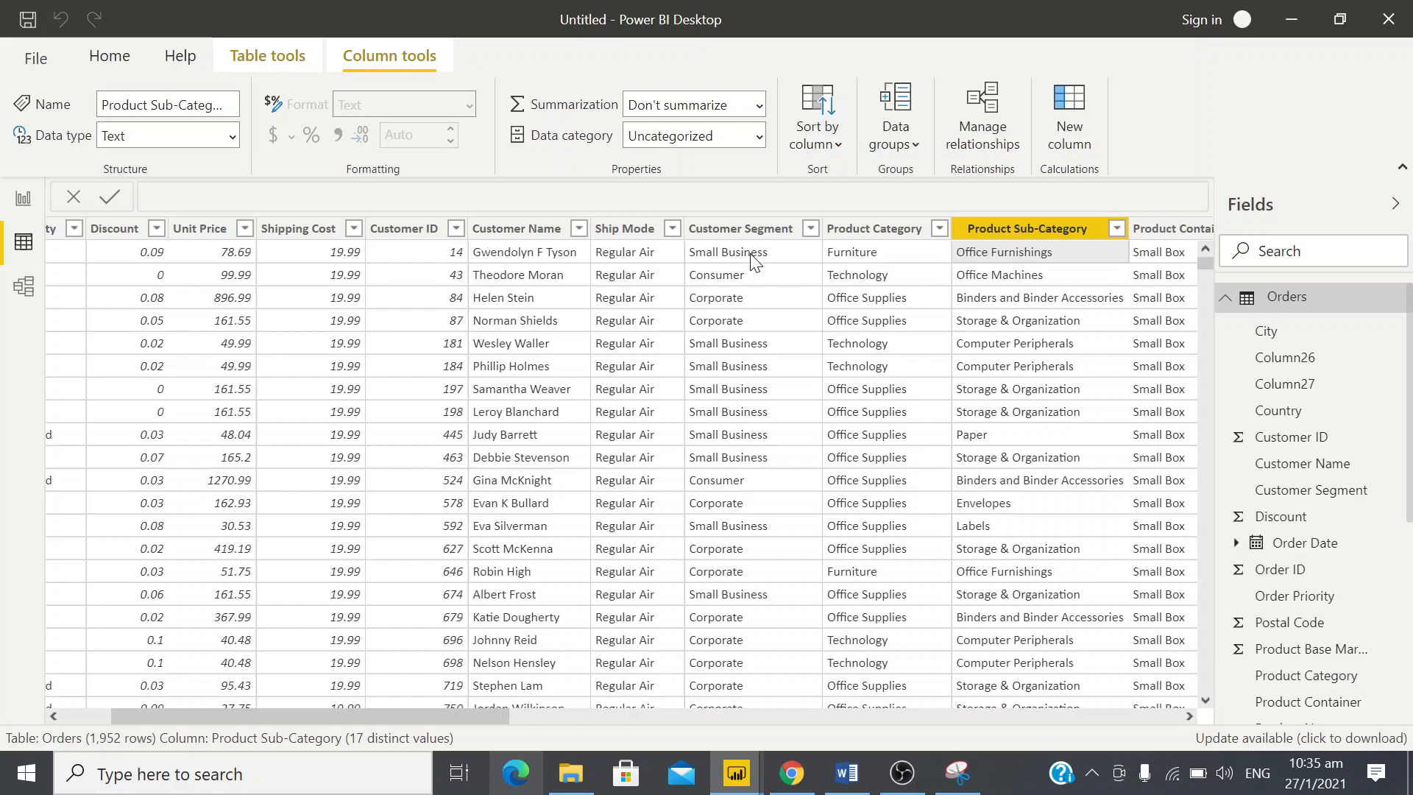
pyautogui.press('Right')
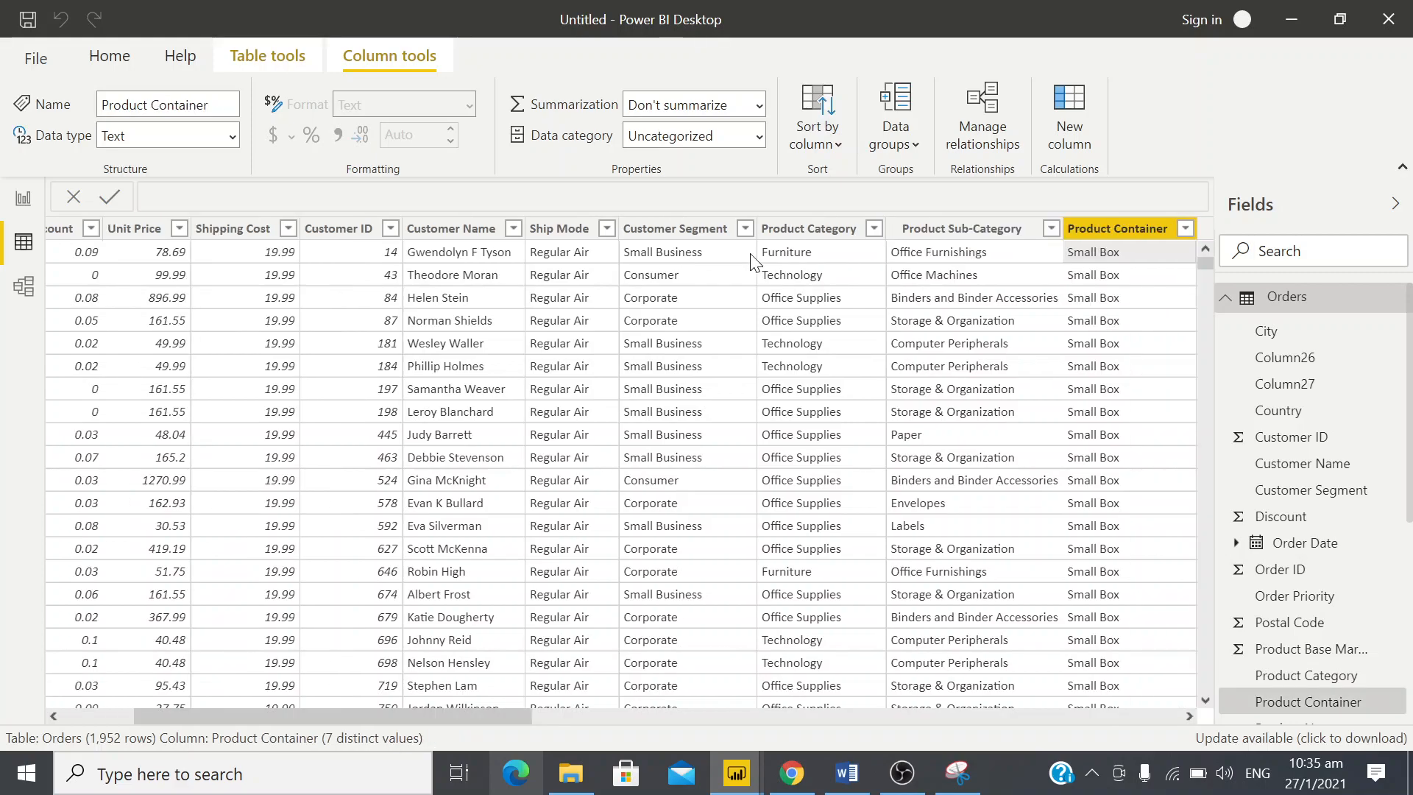
pyautogui.press('Right')
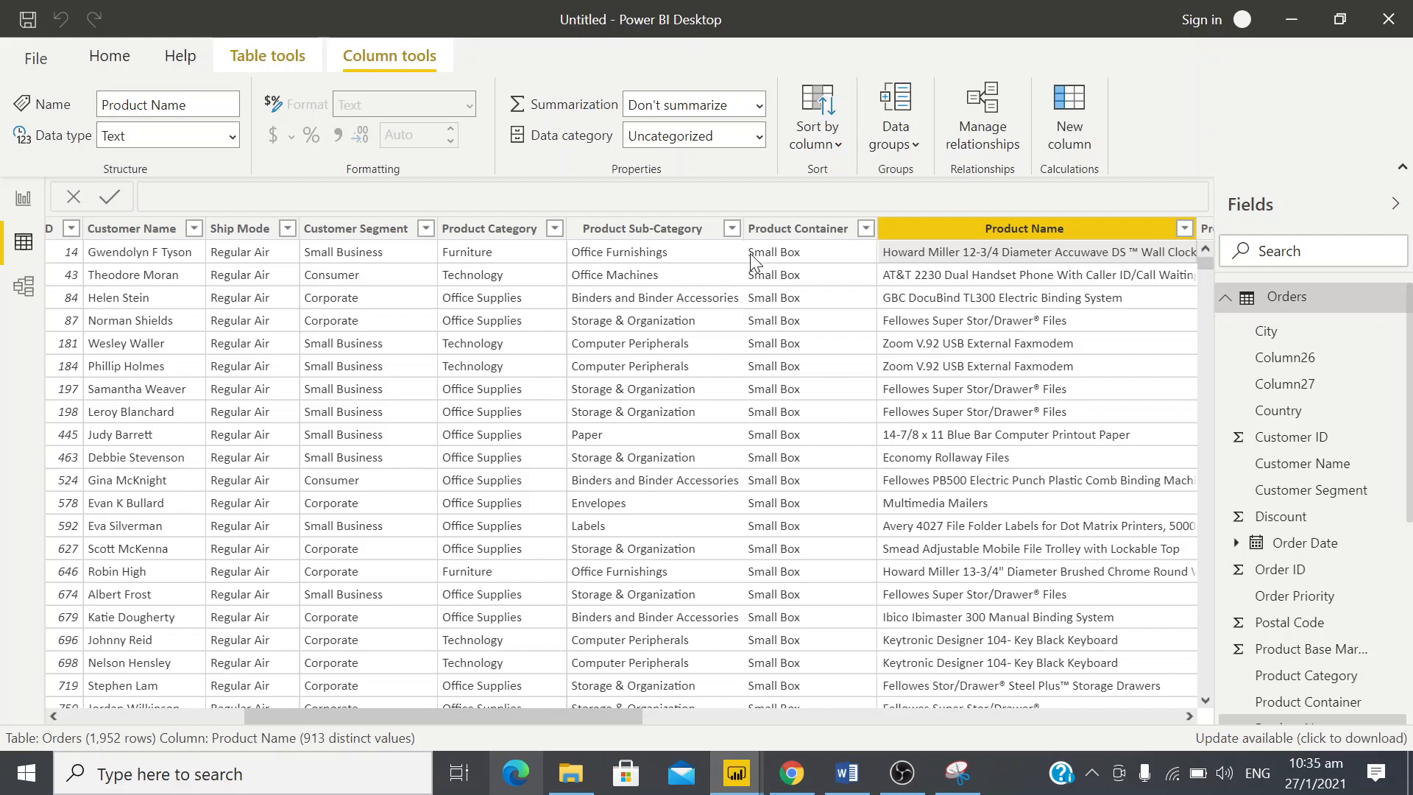
pyautogui.press('Right')
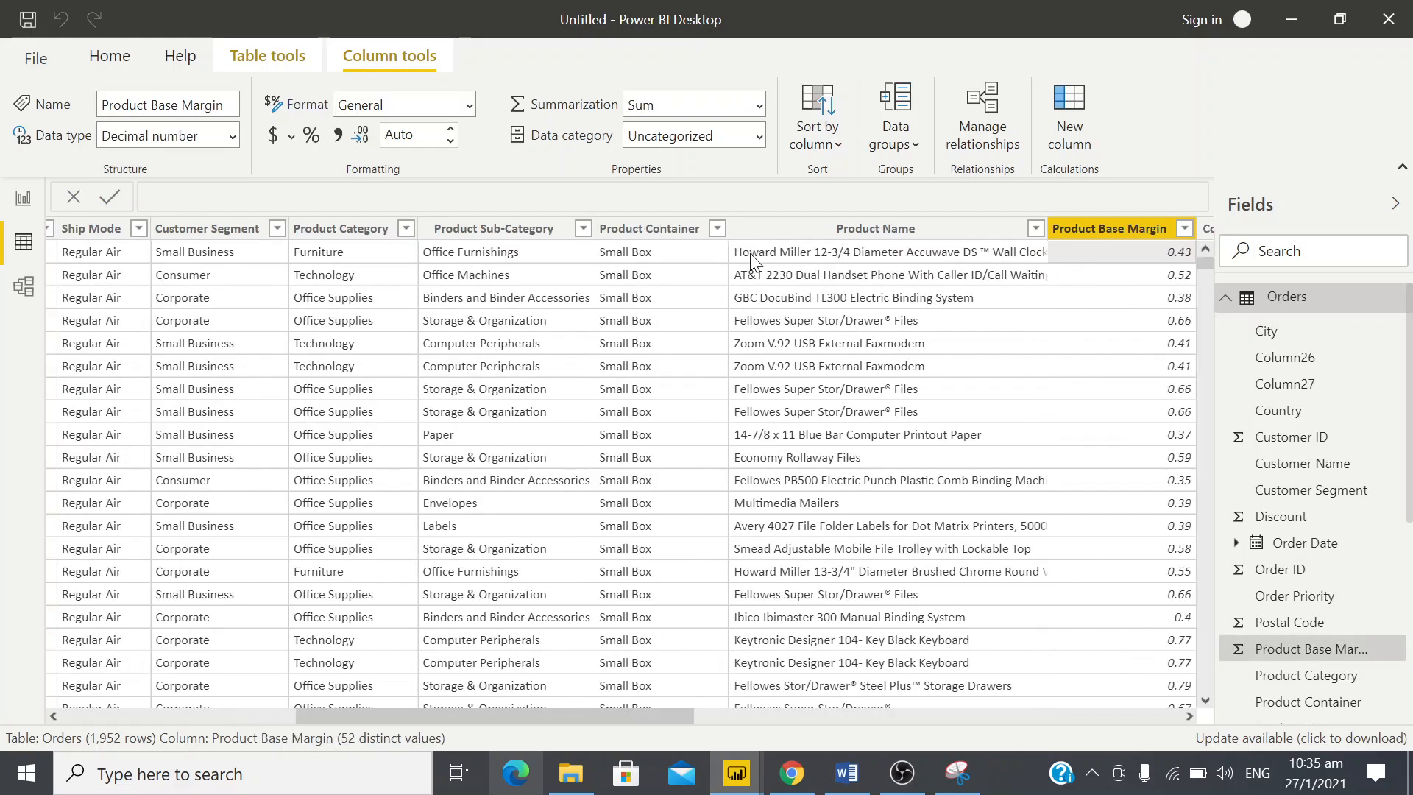
pyautogui.press('Right')
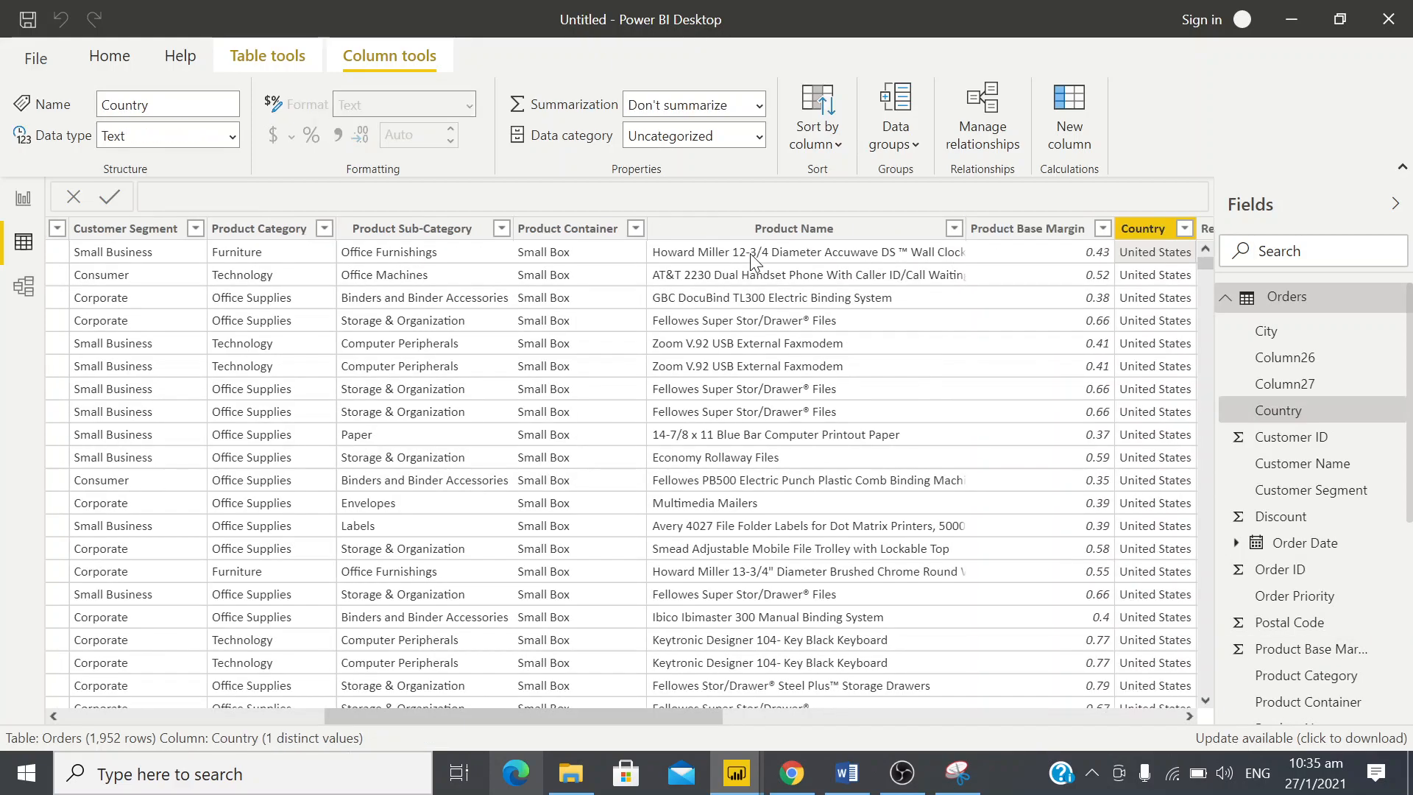
pyautogui.press('Right')
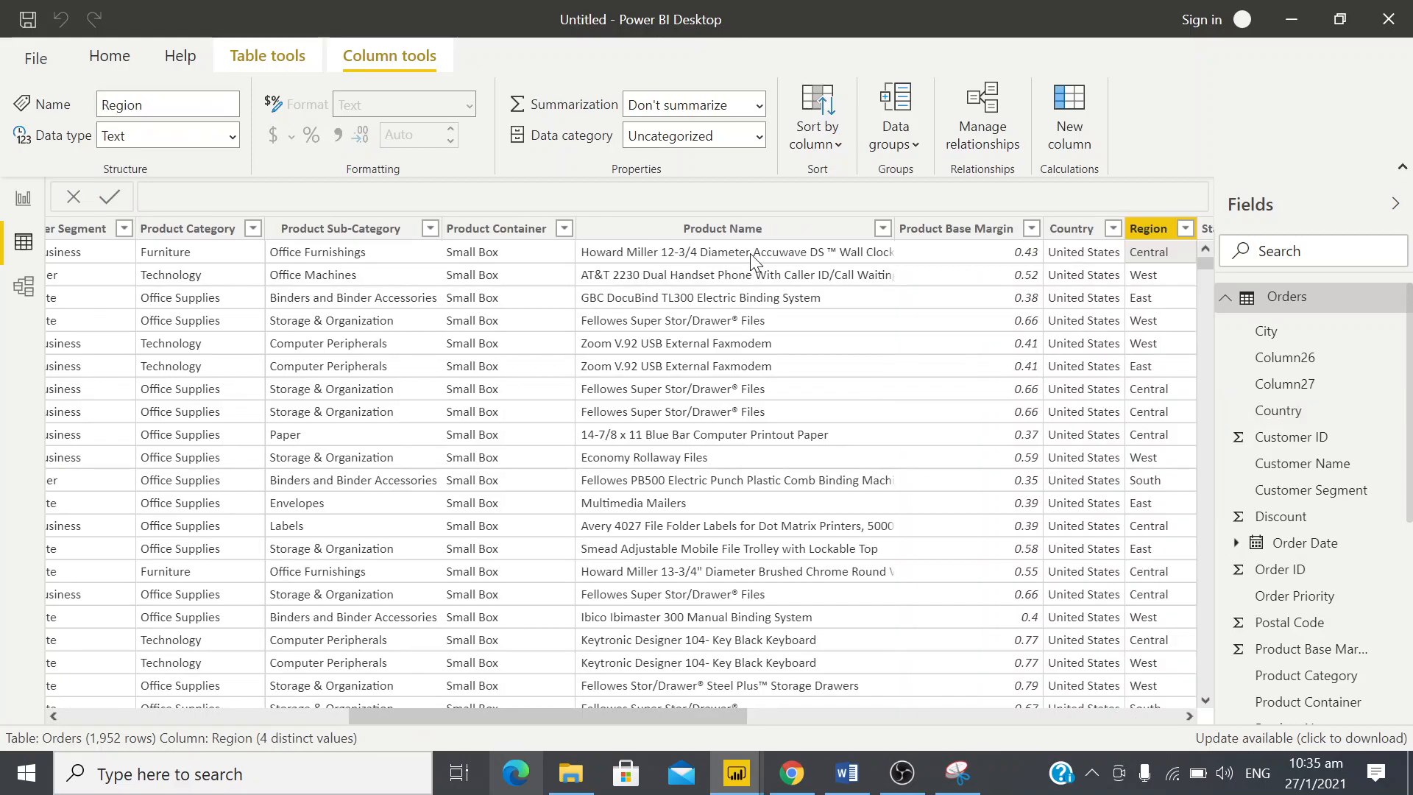
pyautogui.press('Right')
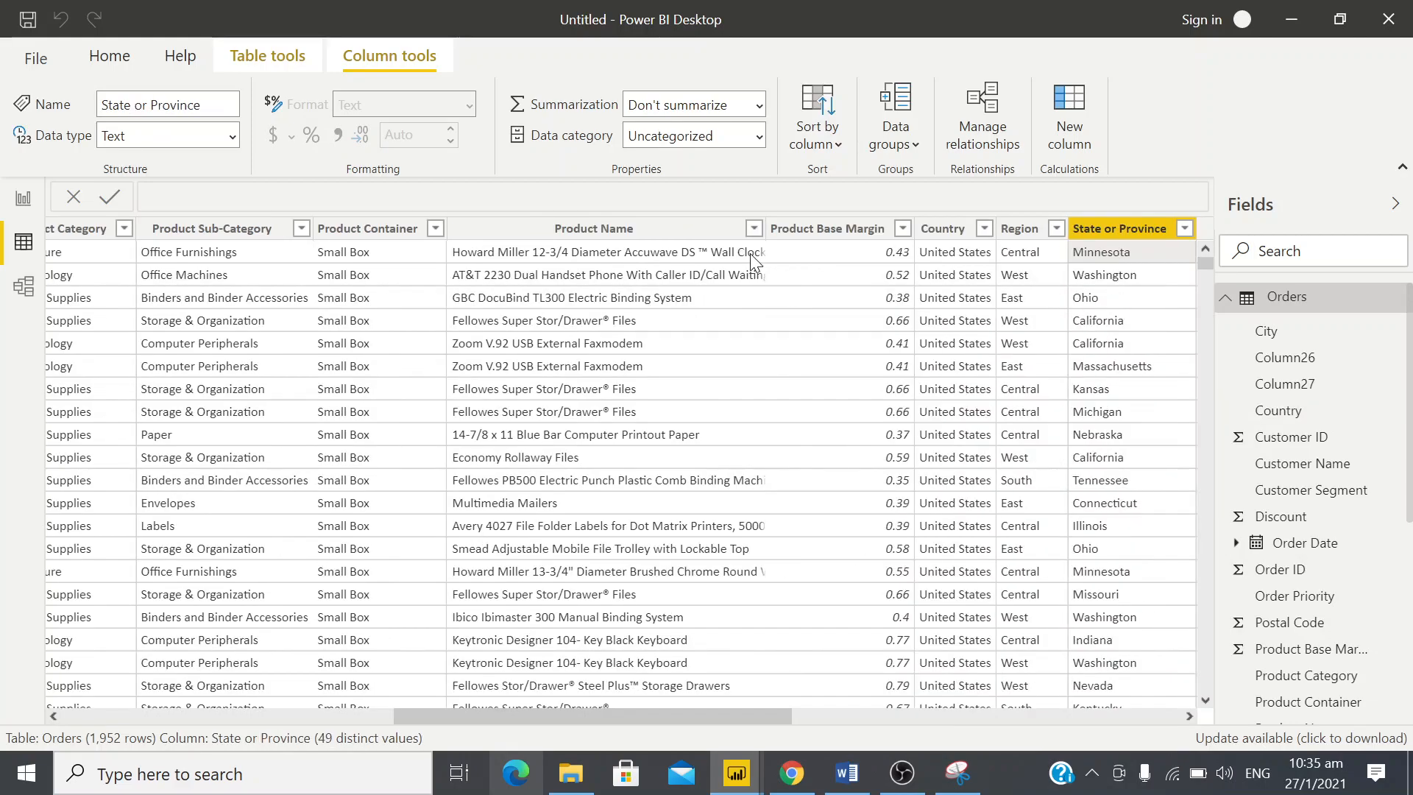
pyautogui.press('Right')
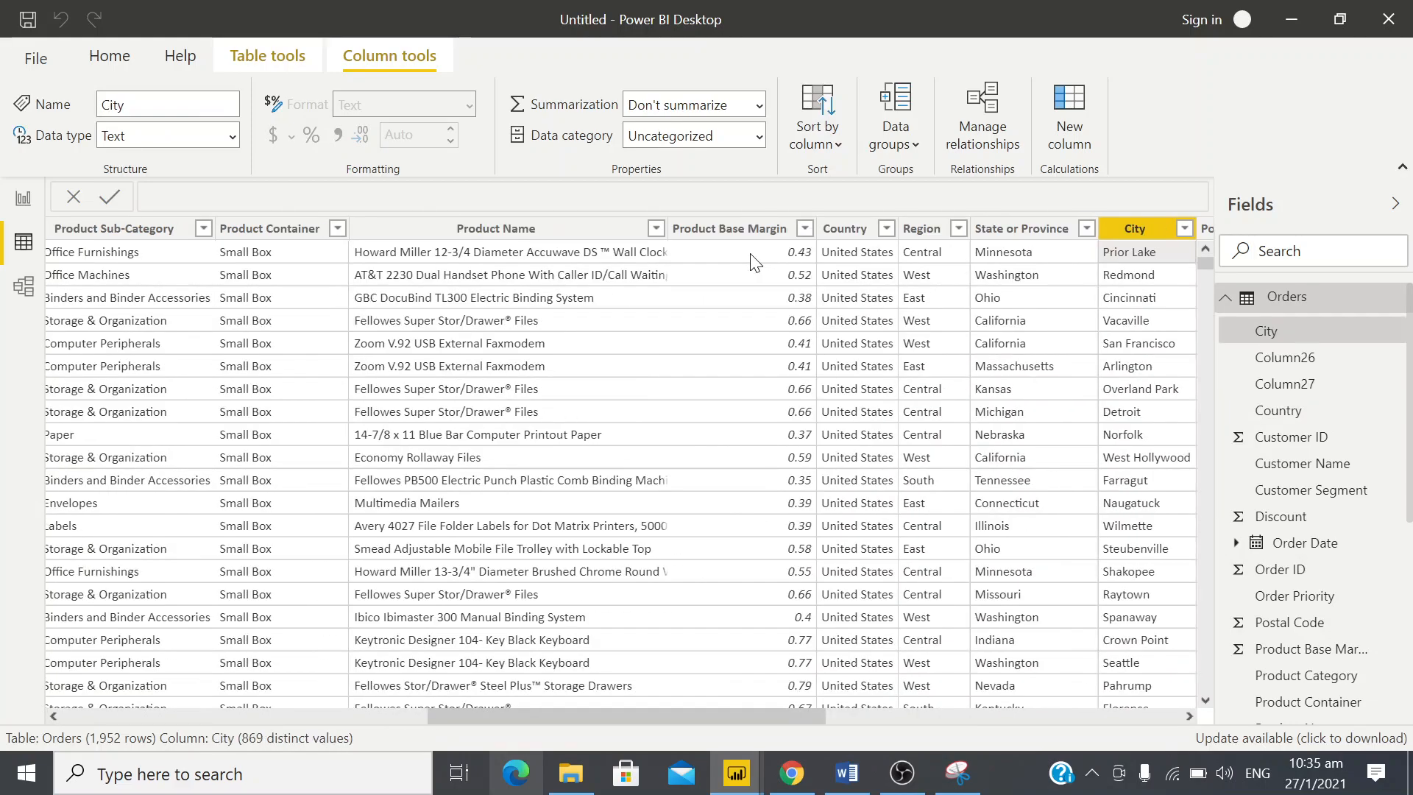
pyautogui.press('Right')
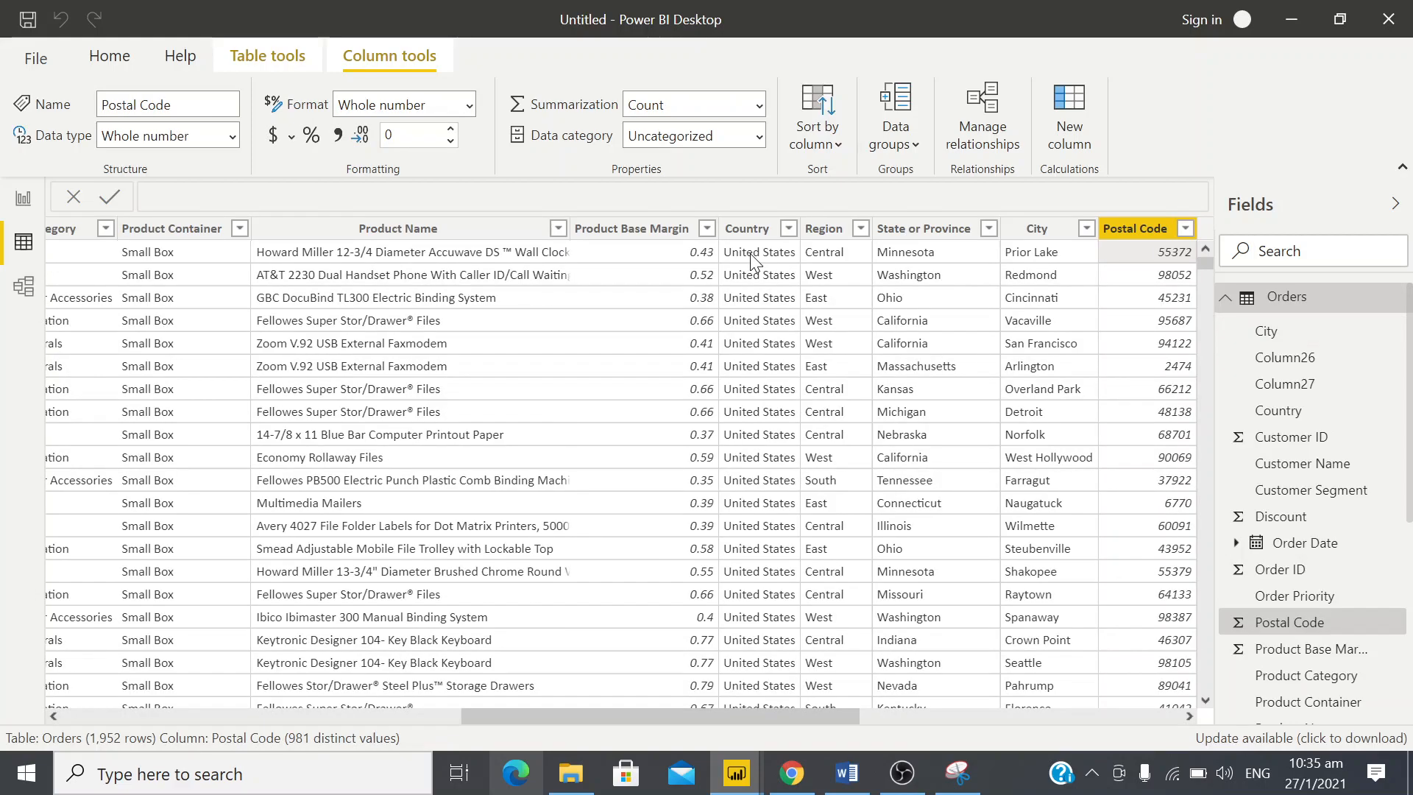
pyautogui.press('Right')
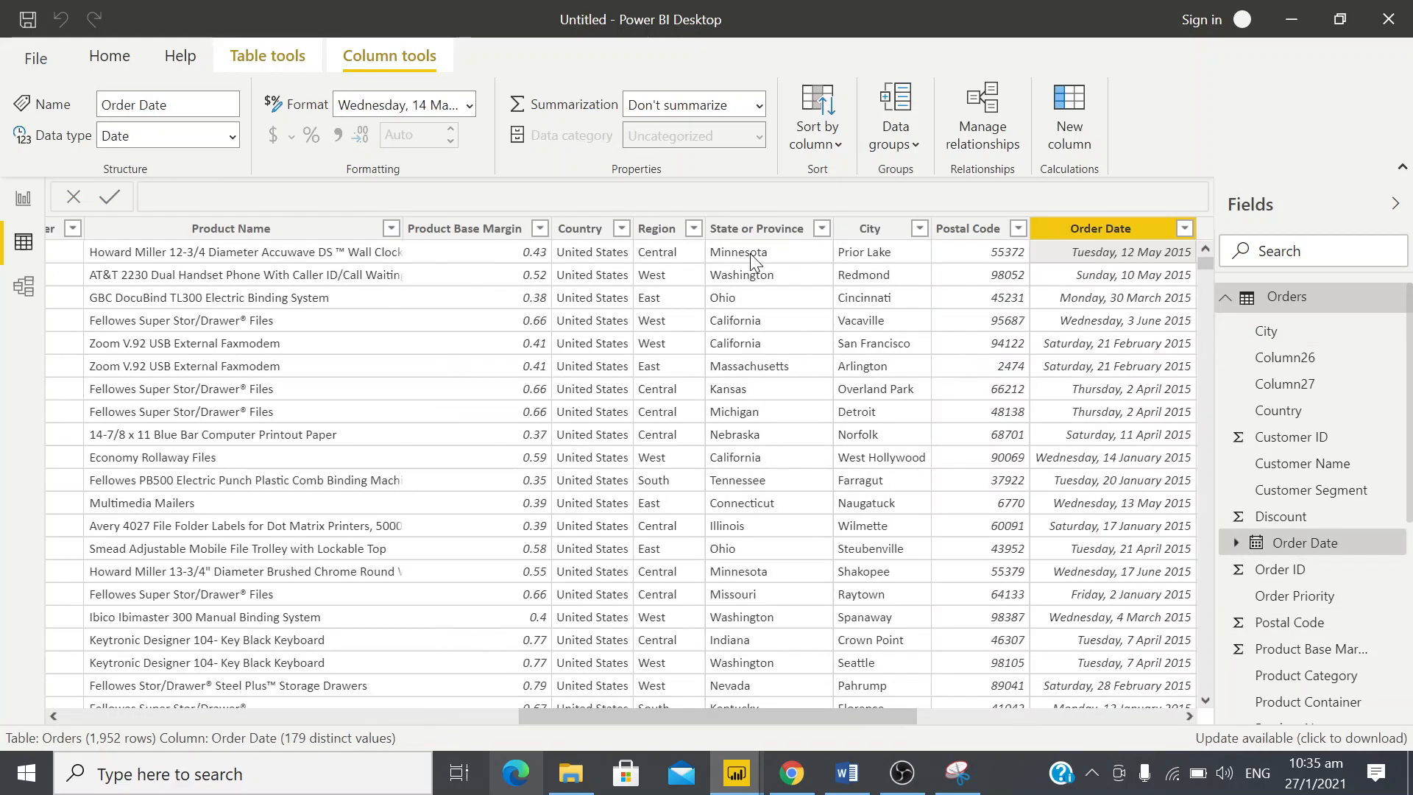
pyautogui.press('Right')
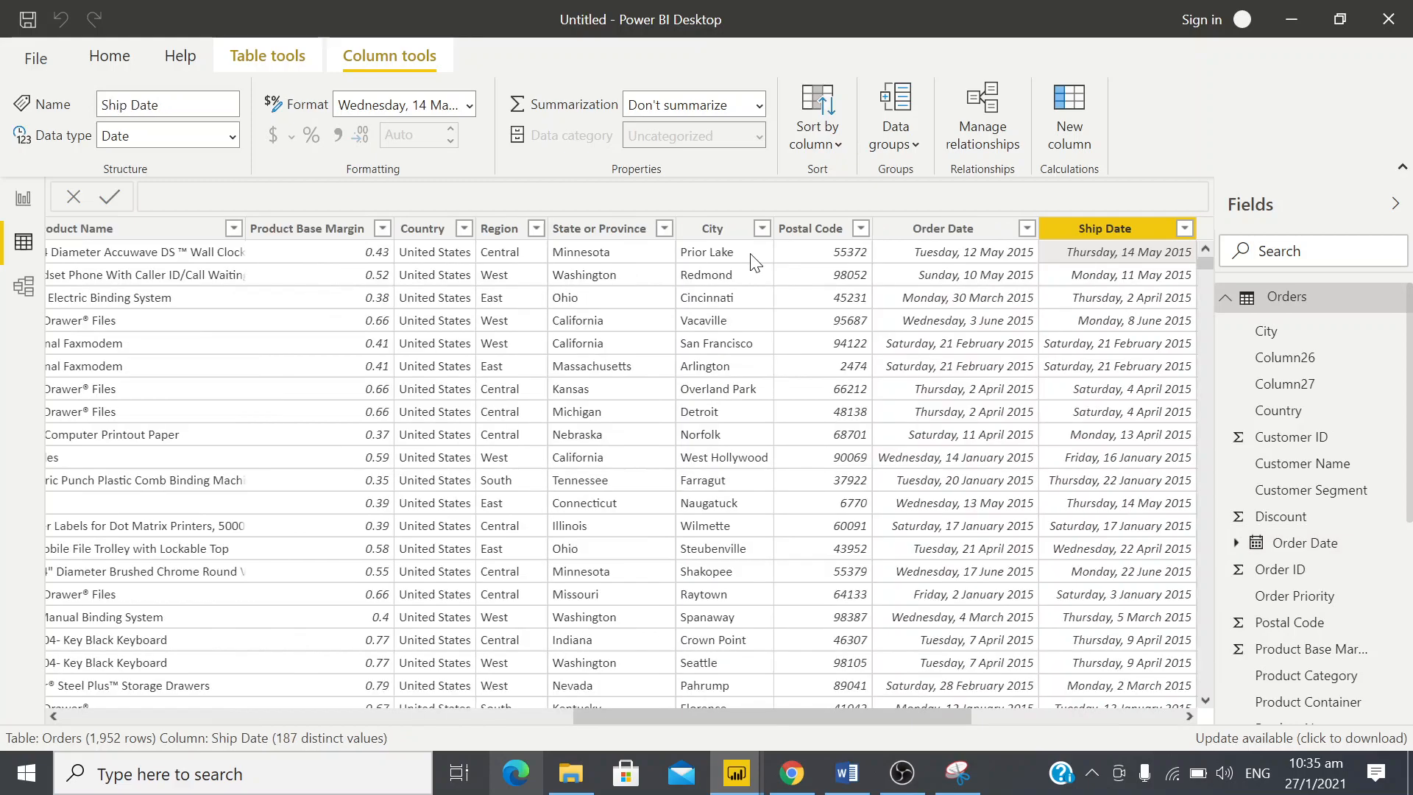
pyautogui.press('Right')
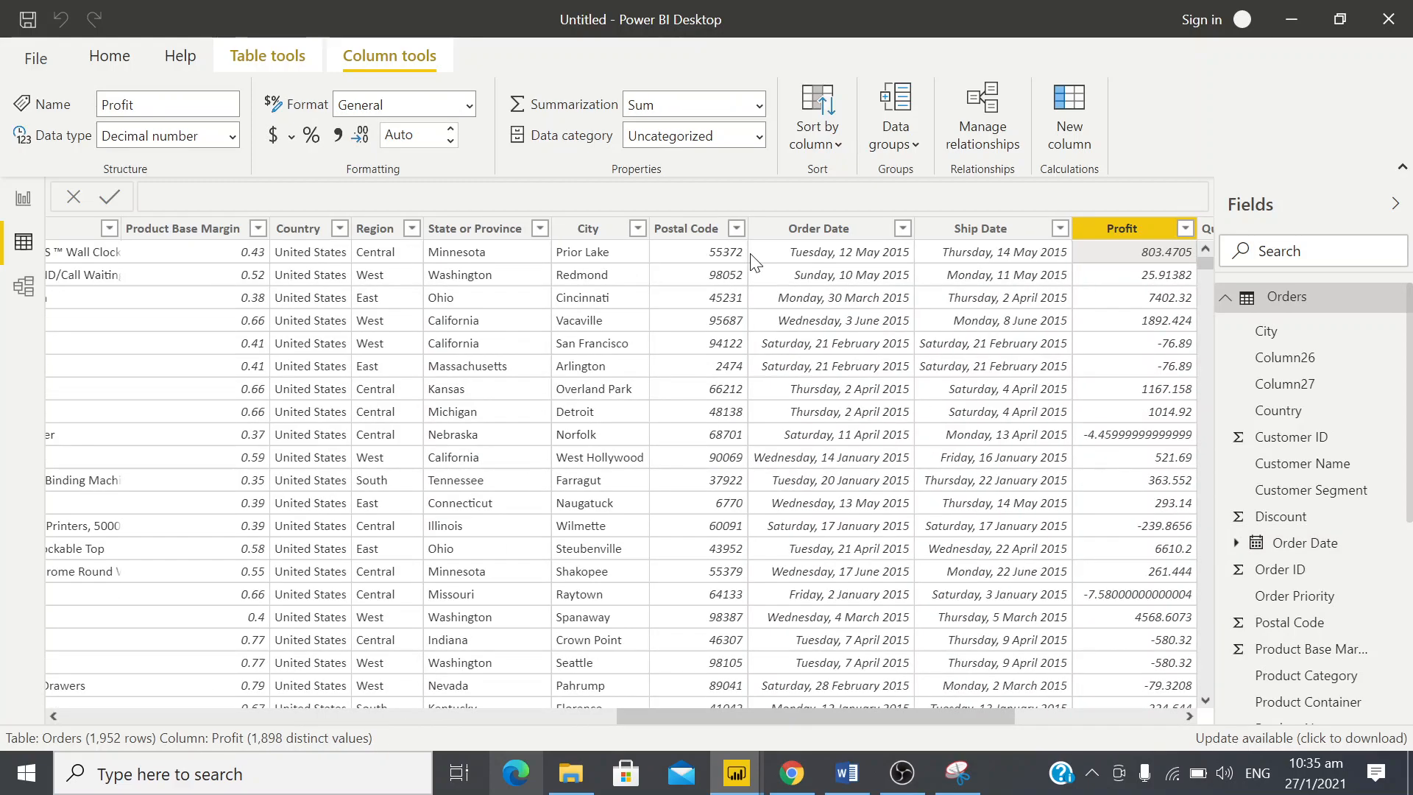
pyautogui.press('Right')
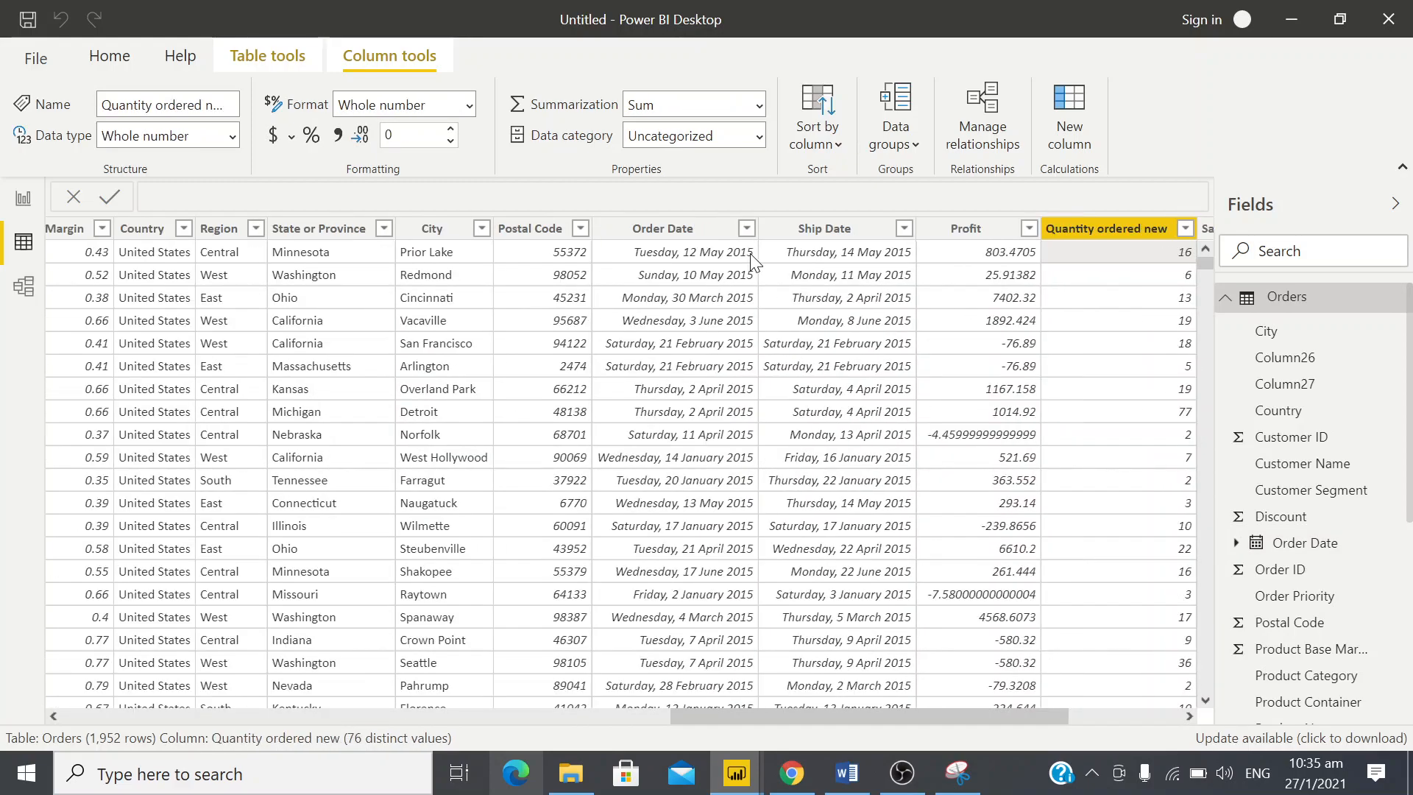
pyautogui.press('Right')
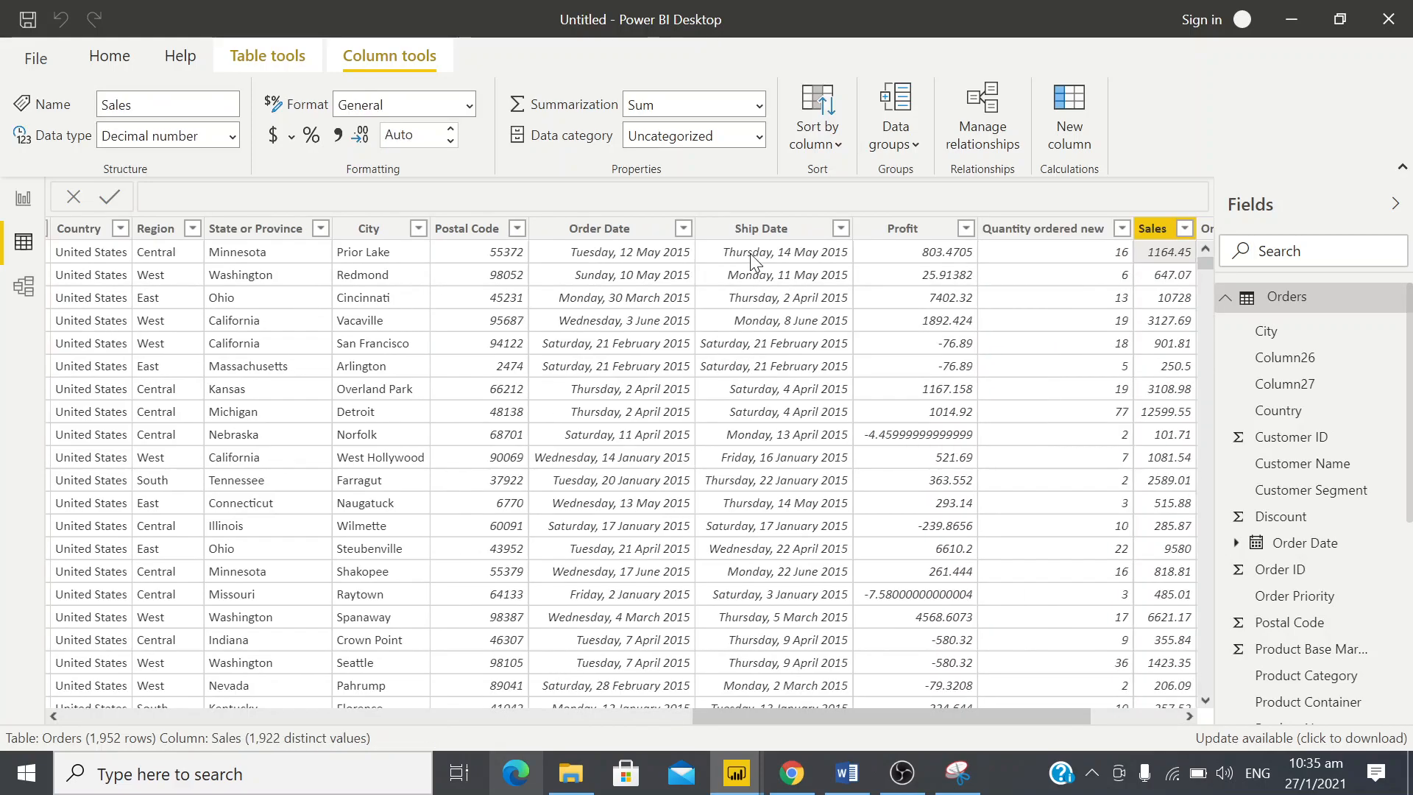
pyautogui.press('Right')
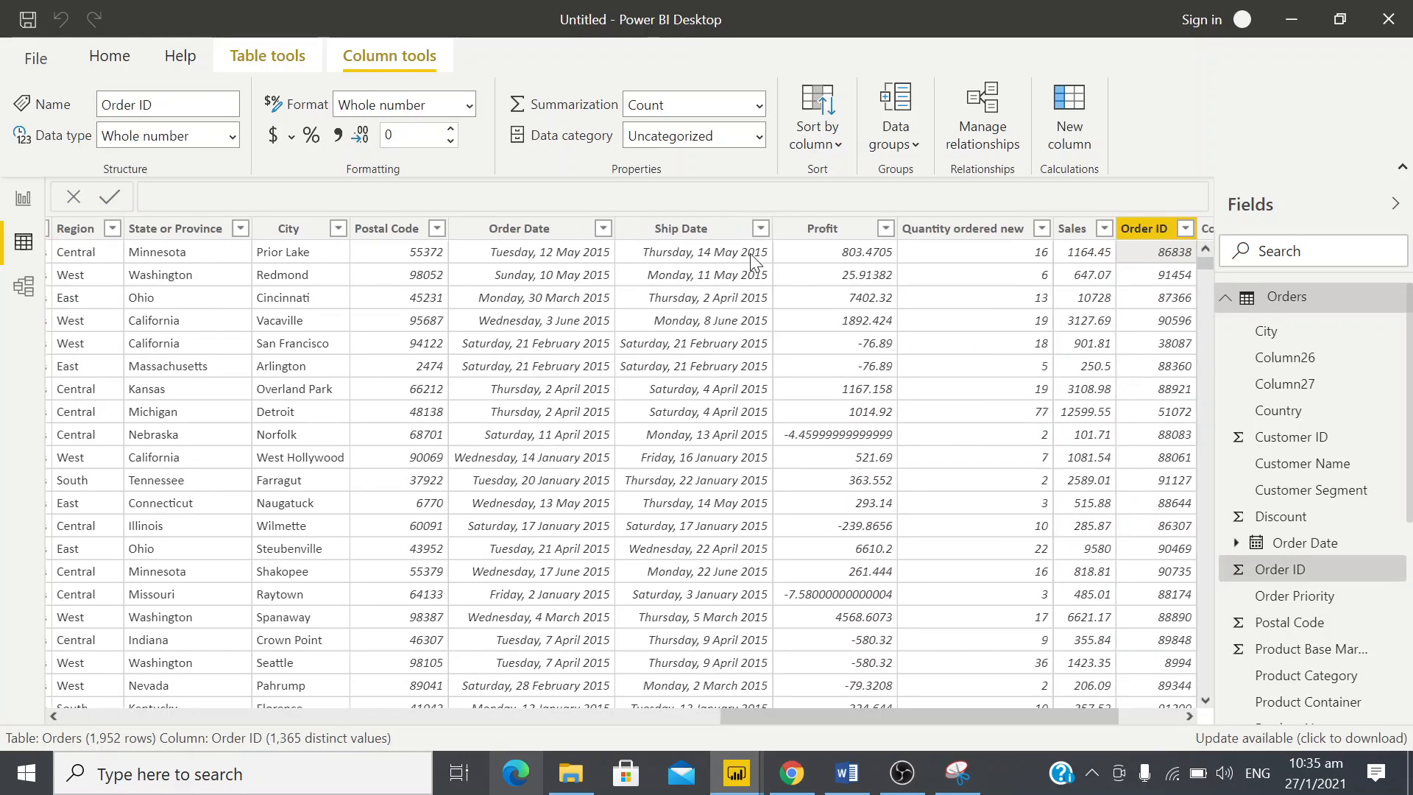
pyautogui.press('Right')
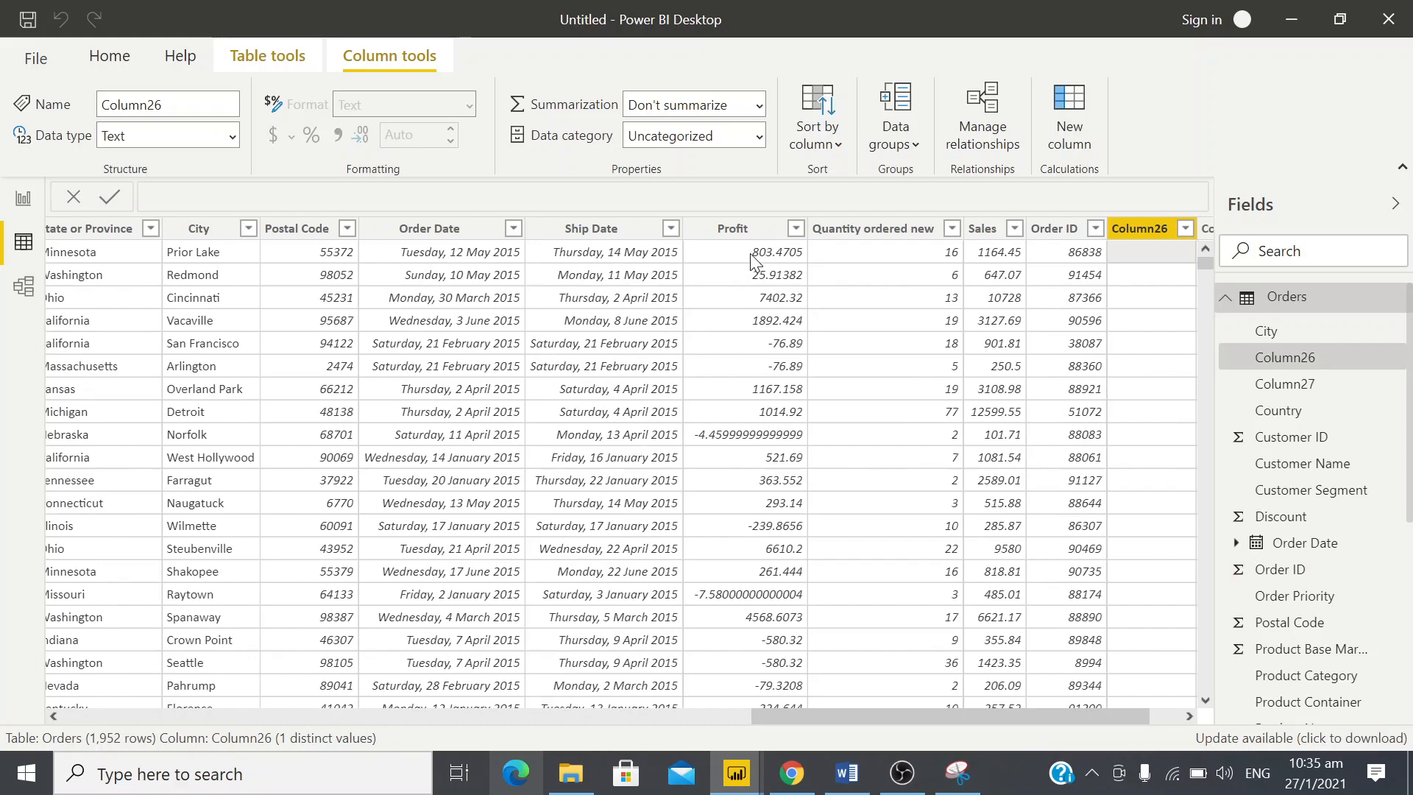
pyautogui.press('Right')
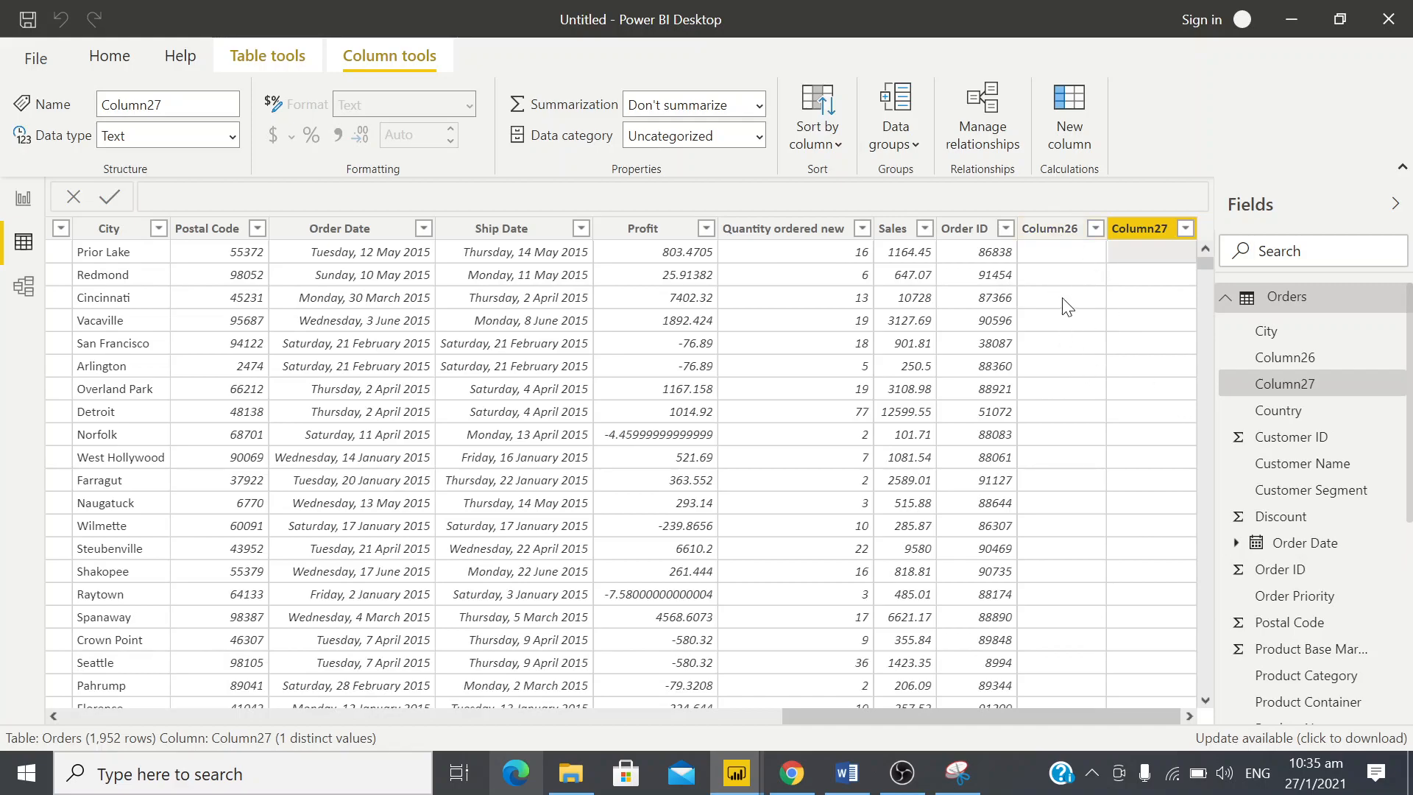
# Inspect the filter values of Column26 and Column27 in the Orders table to check whether they hold any data
pyautogui.click(1097, 234)
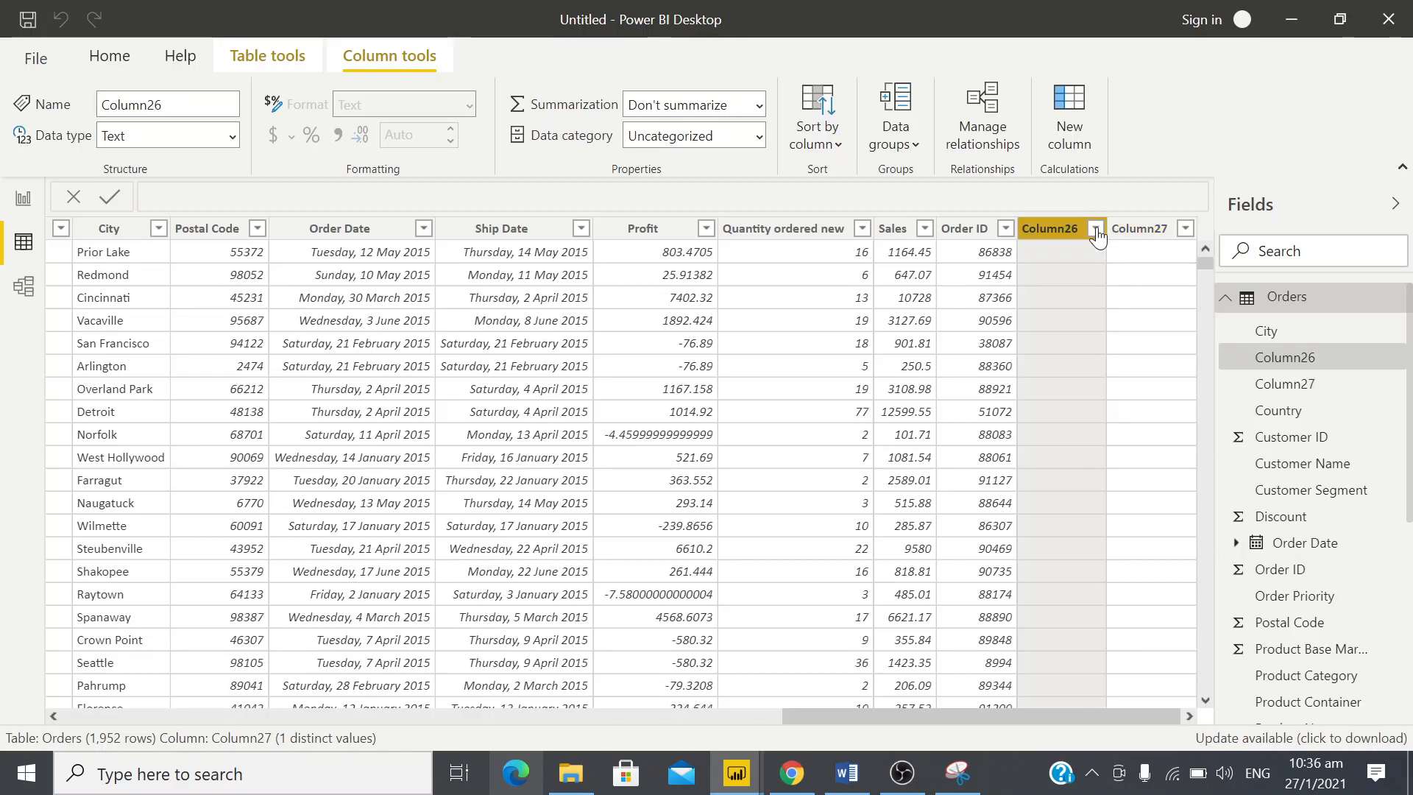
pyautogui.click(1097, 234)
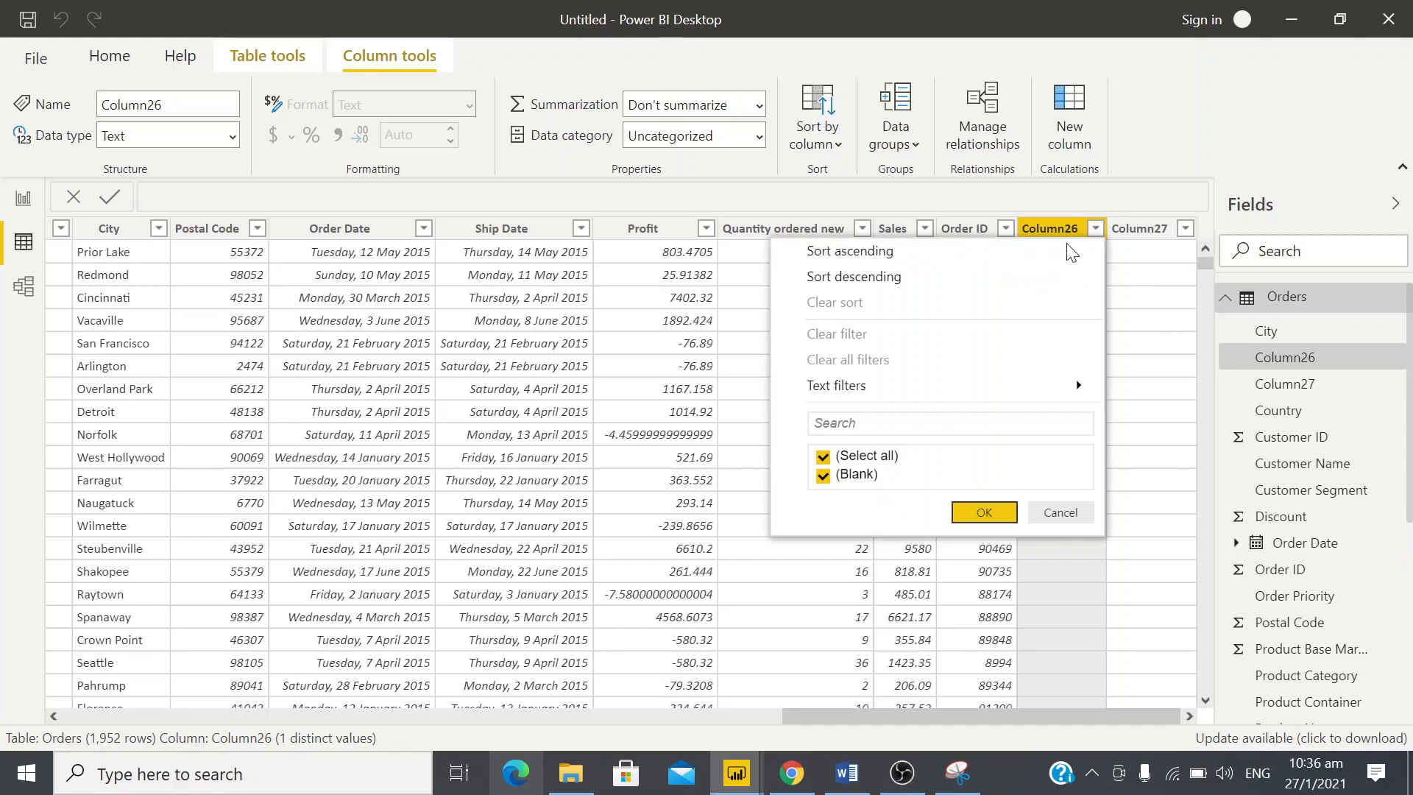
pyautogui.click(990, 510)
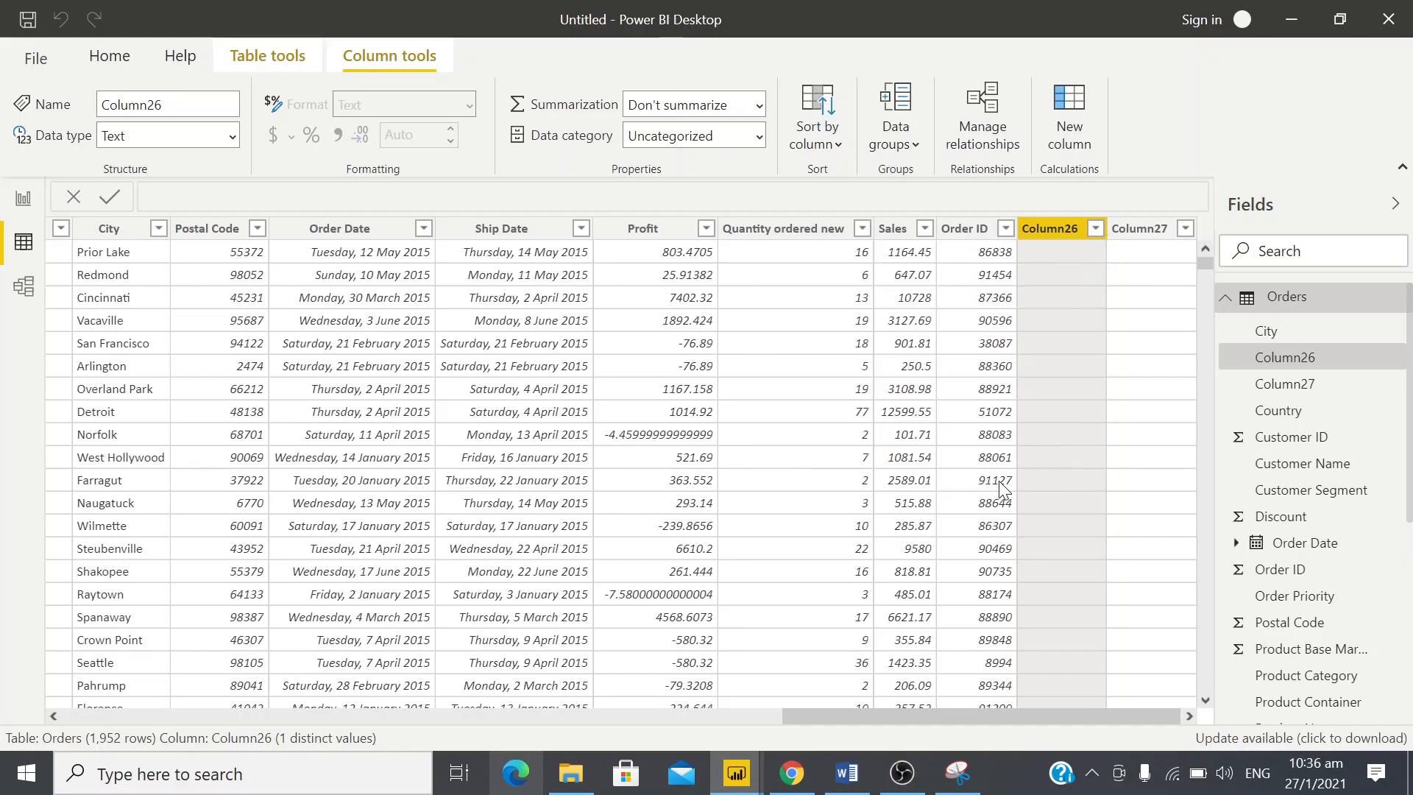
pyautogui.click(1191, 228)
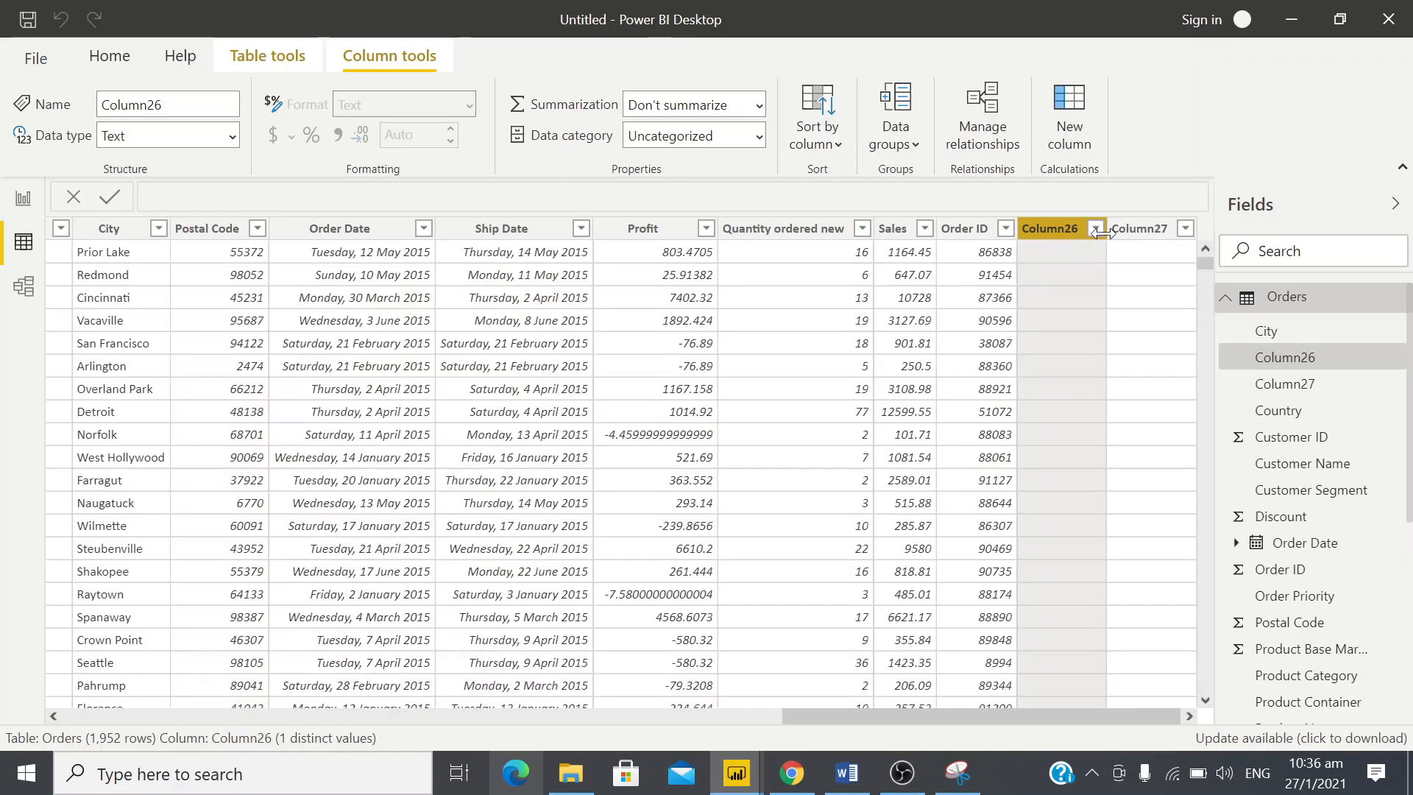
pyautogui.click(1187, 235)
pyautogui.click(1186, 230)
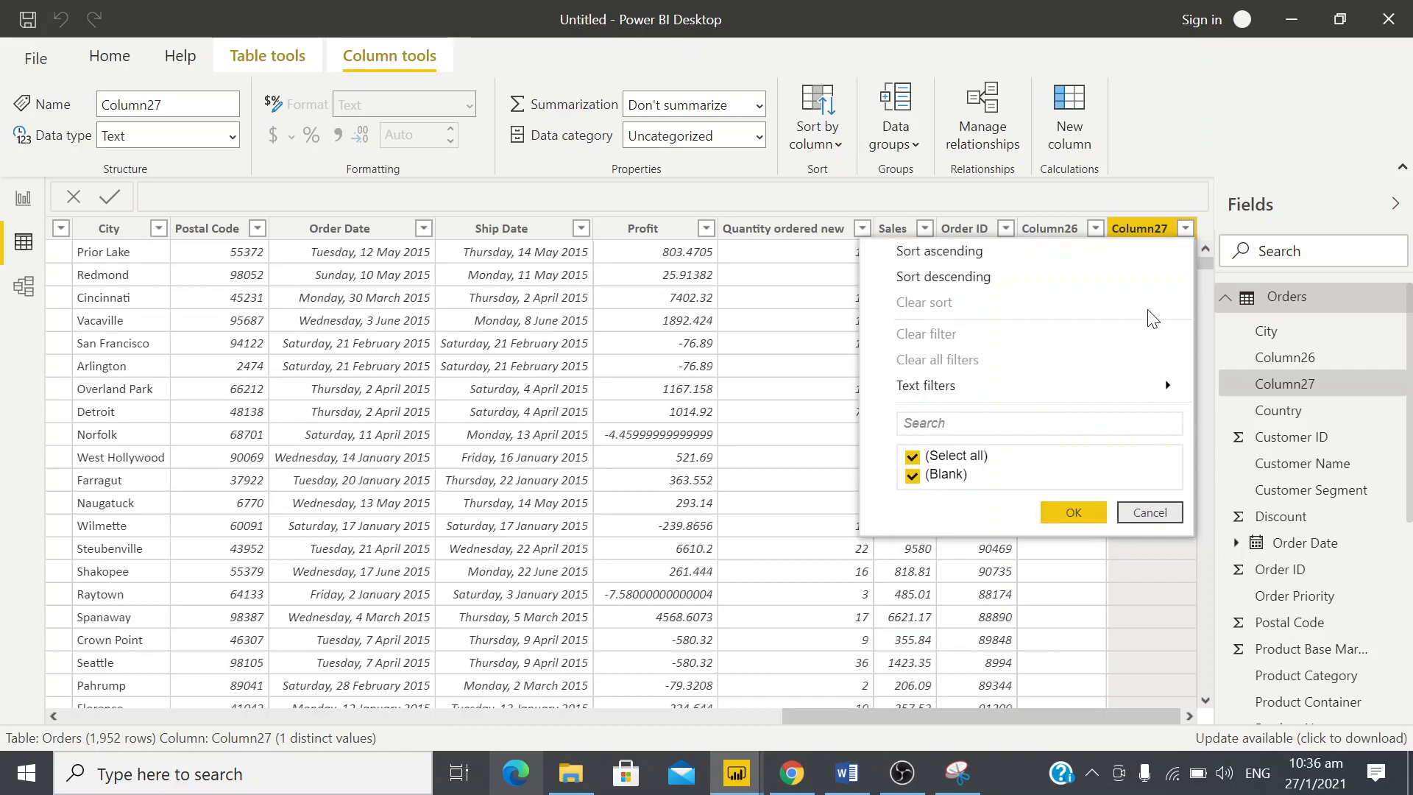
pyautogui.click(1138, 257)
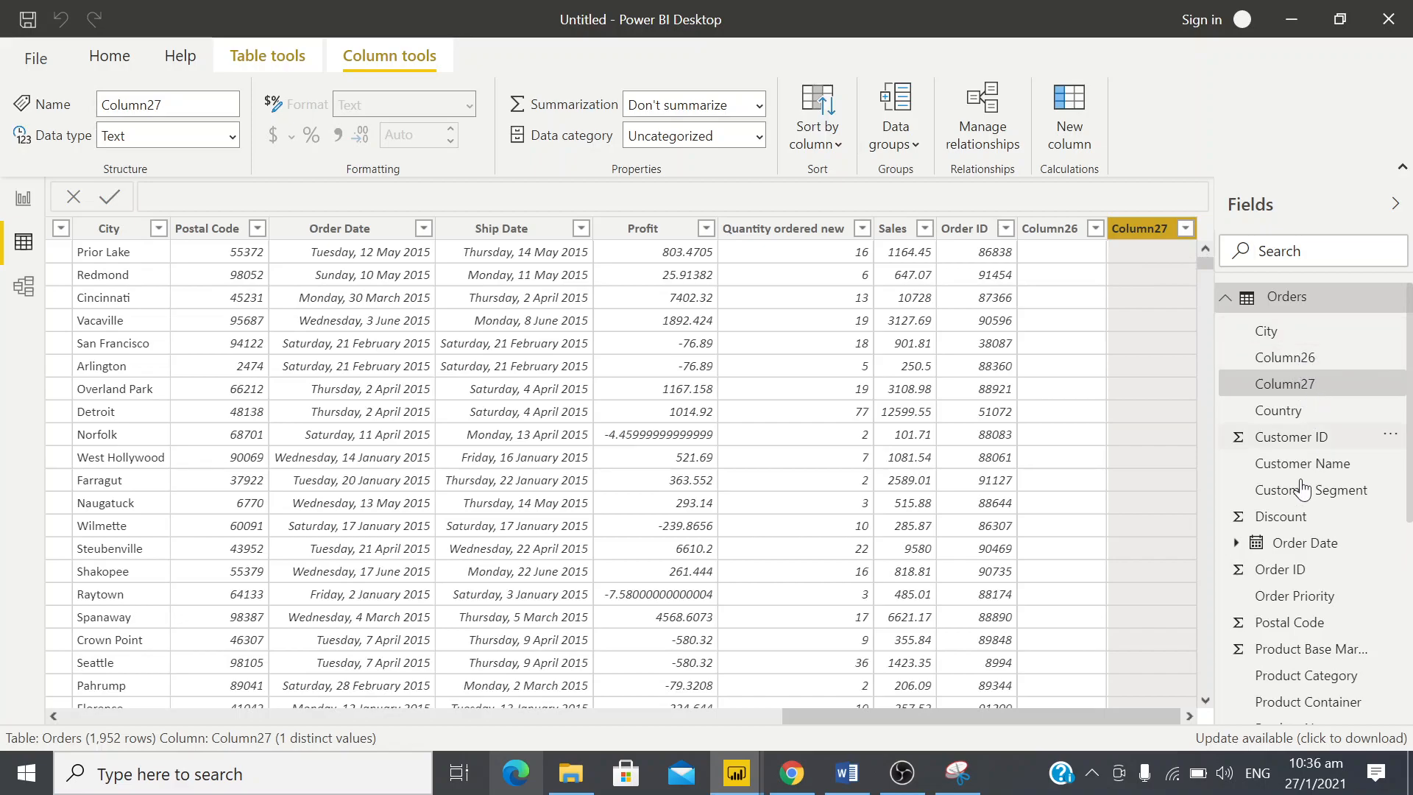
# Delete Column27 from the Orders table and confirm the deletion
pyautogui.rightClick(1138, 233)
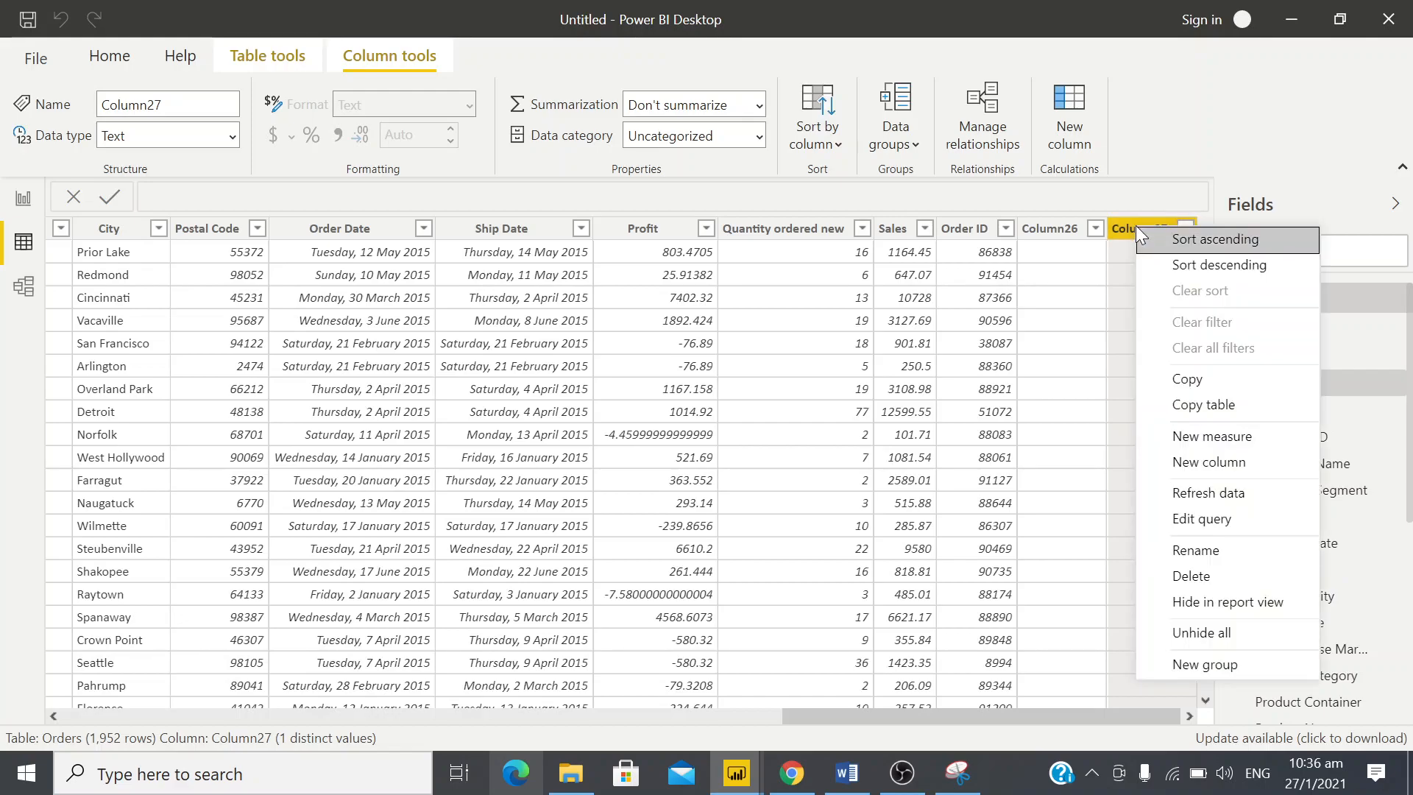
pyautogui.click(1235, 577)
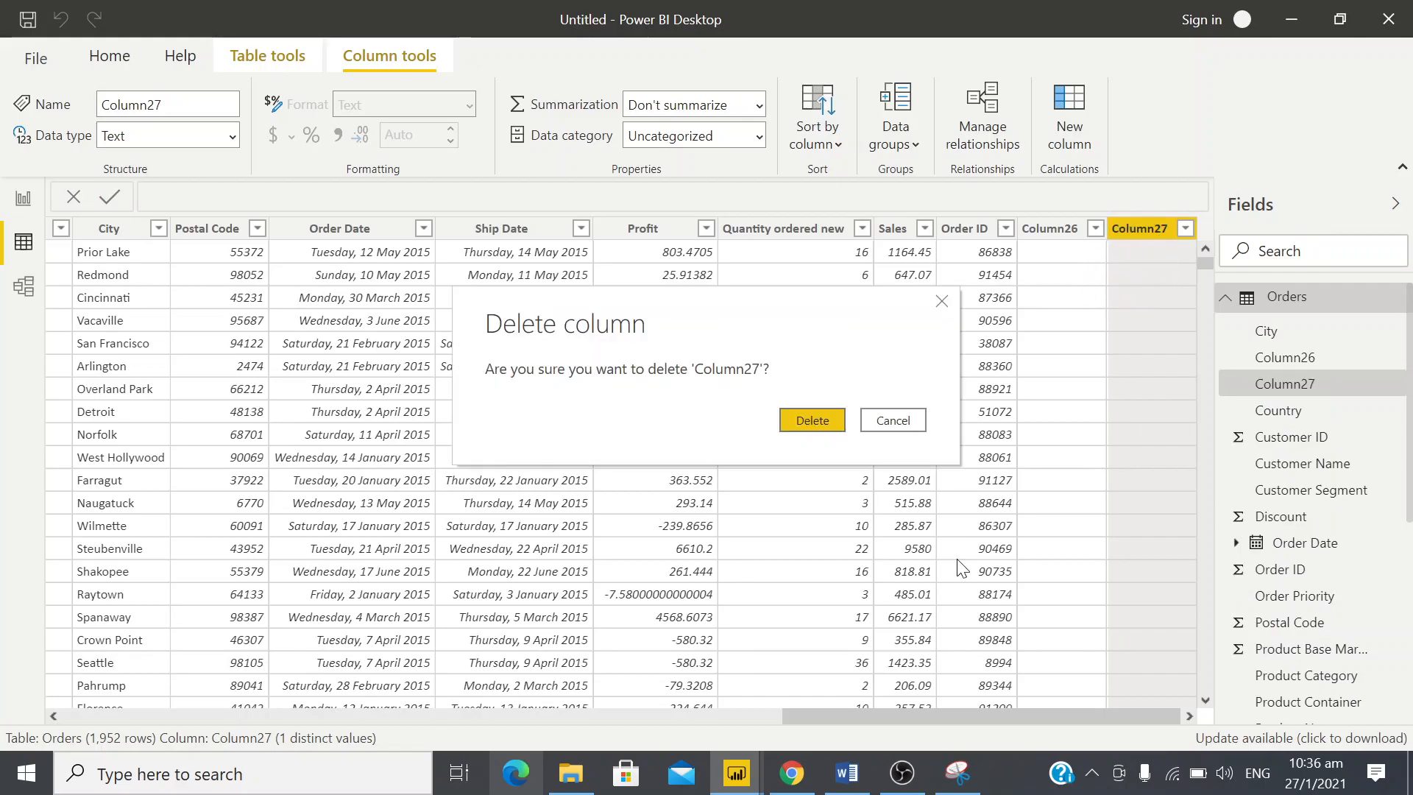
pyautogui.click(814, 415)
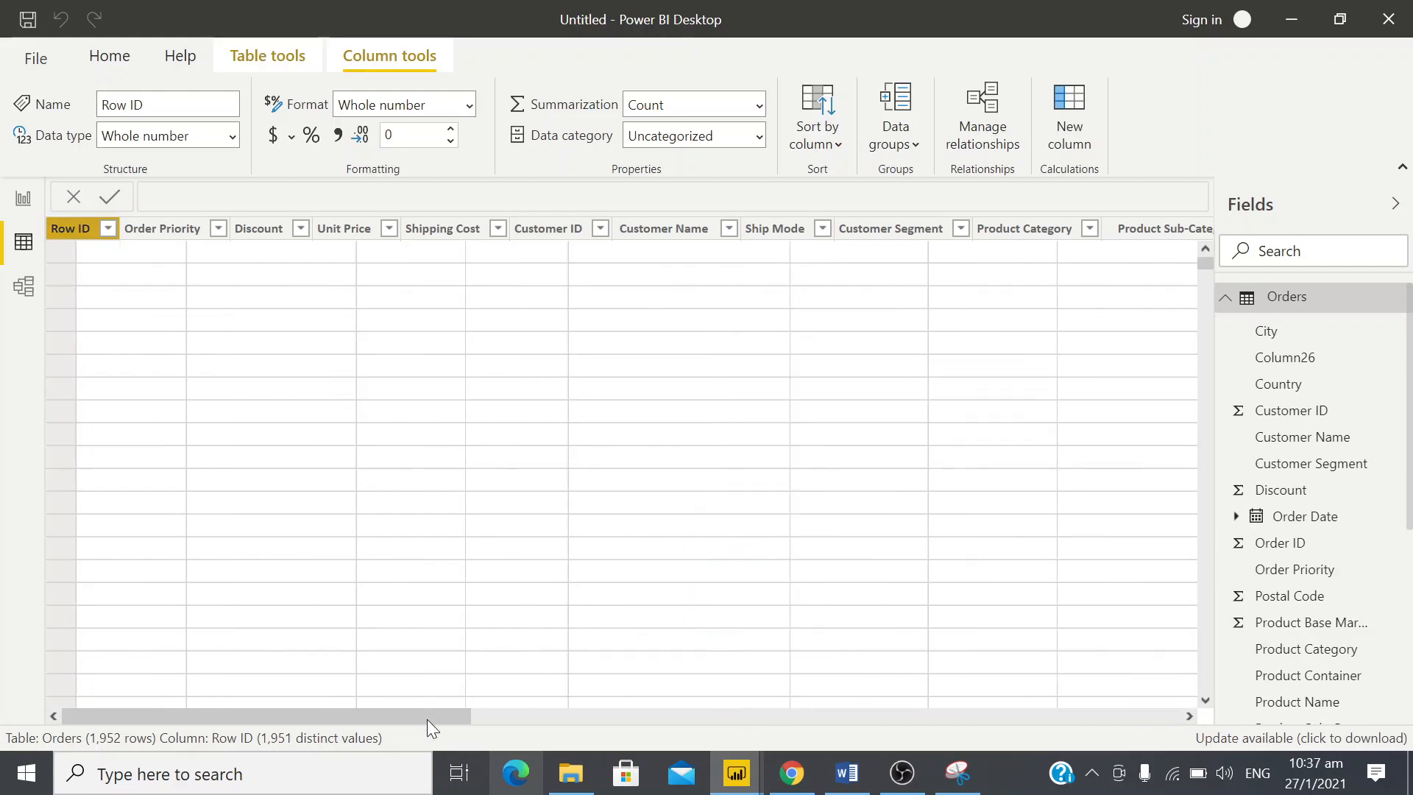
# Delete Column26 from the end of the Orders table and confirm the deletion
pyautogui.moveTo(426, 719); pyautogui.dragTo(1216, 686)
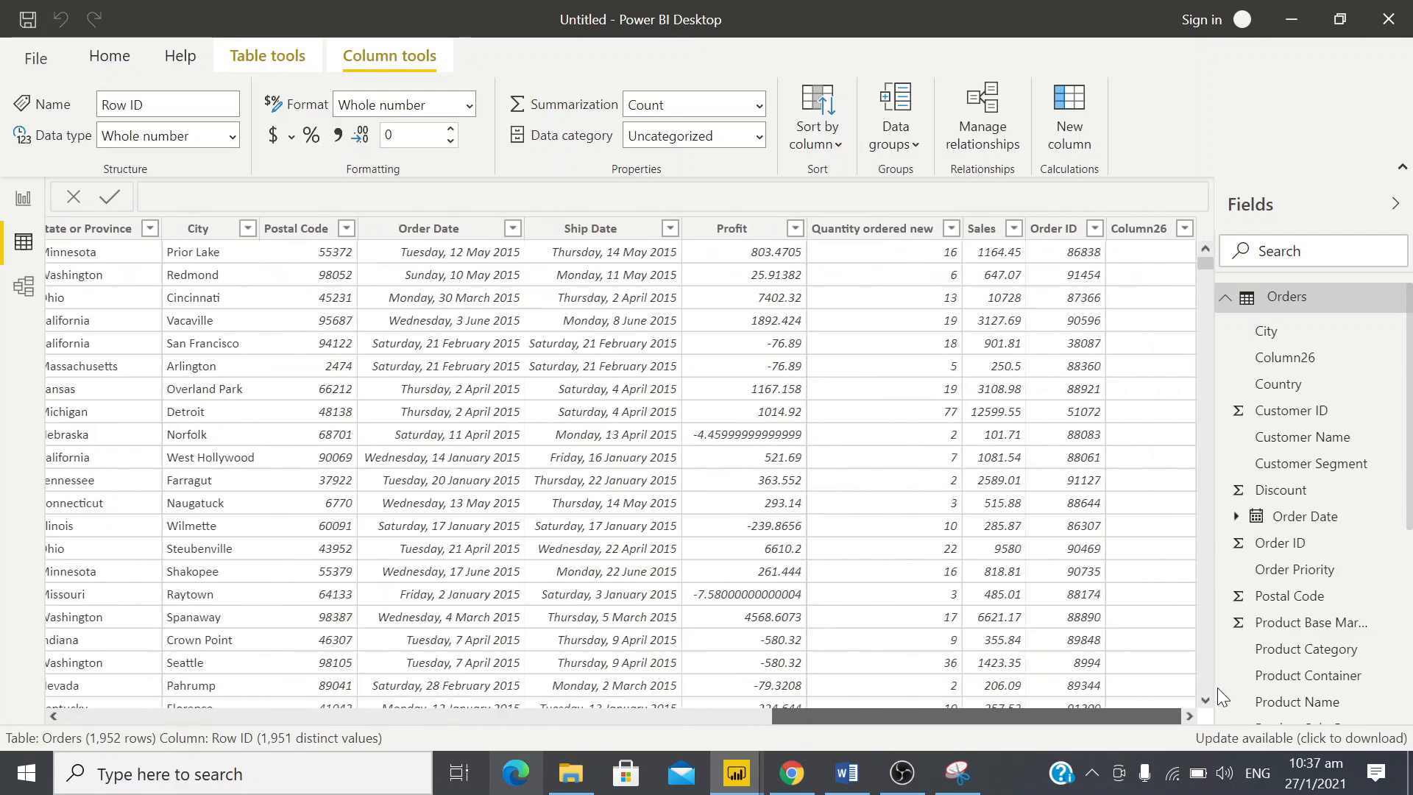
pyautogui.rightClick(1140, 238)
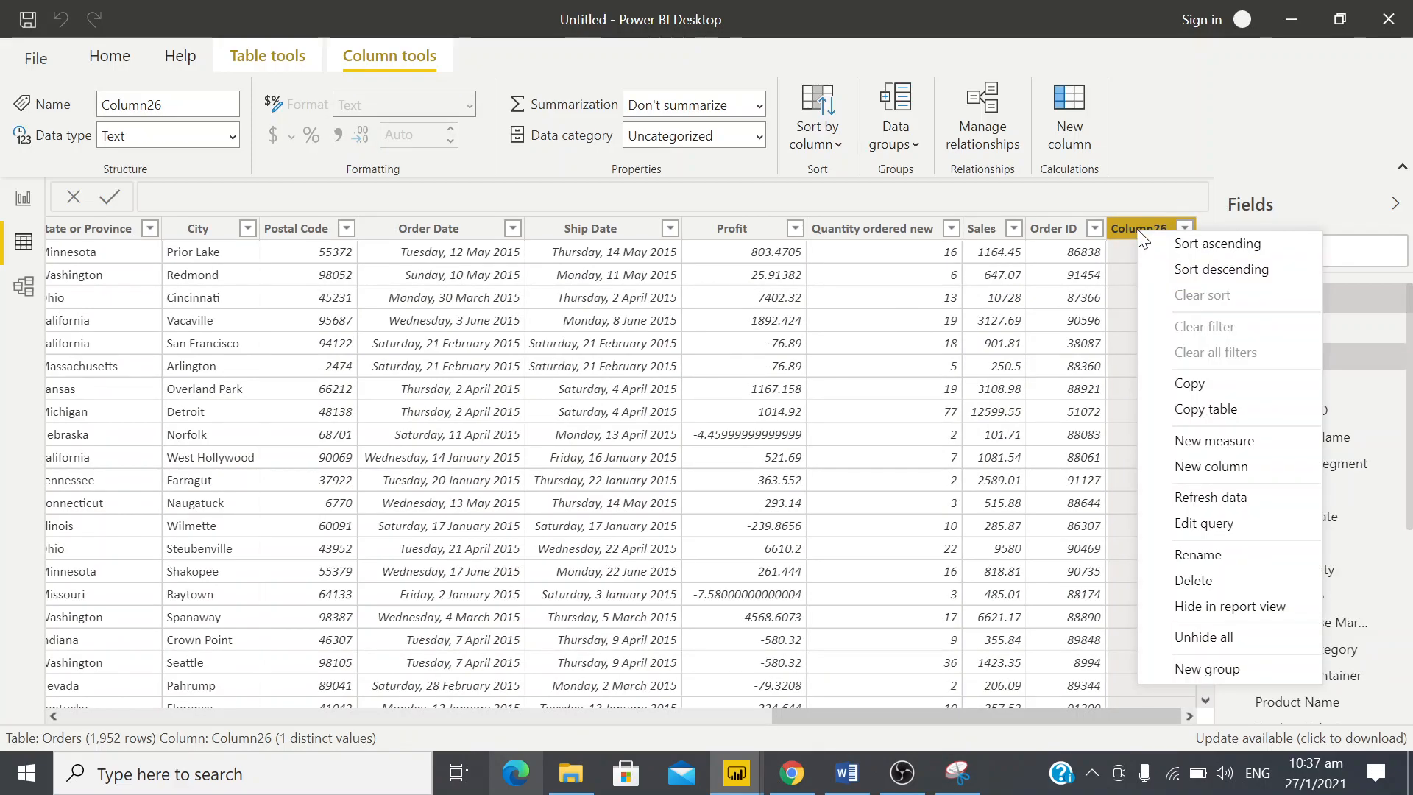
pyautogui.click(1216, 577)
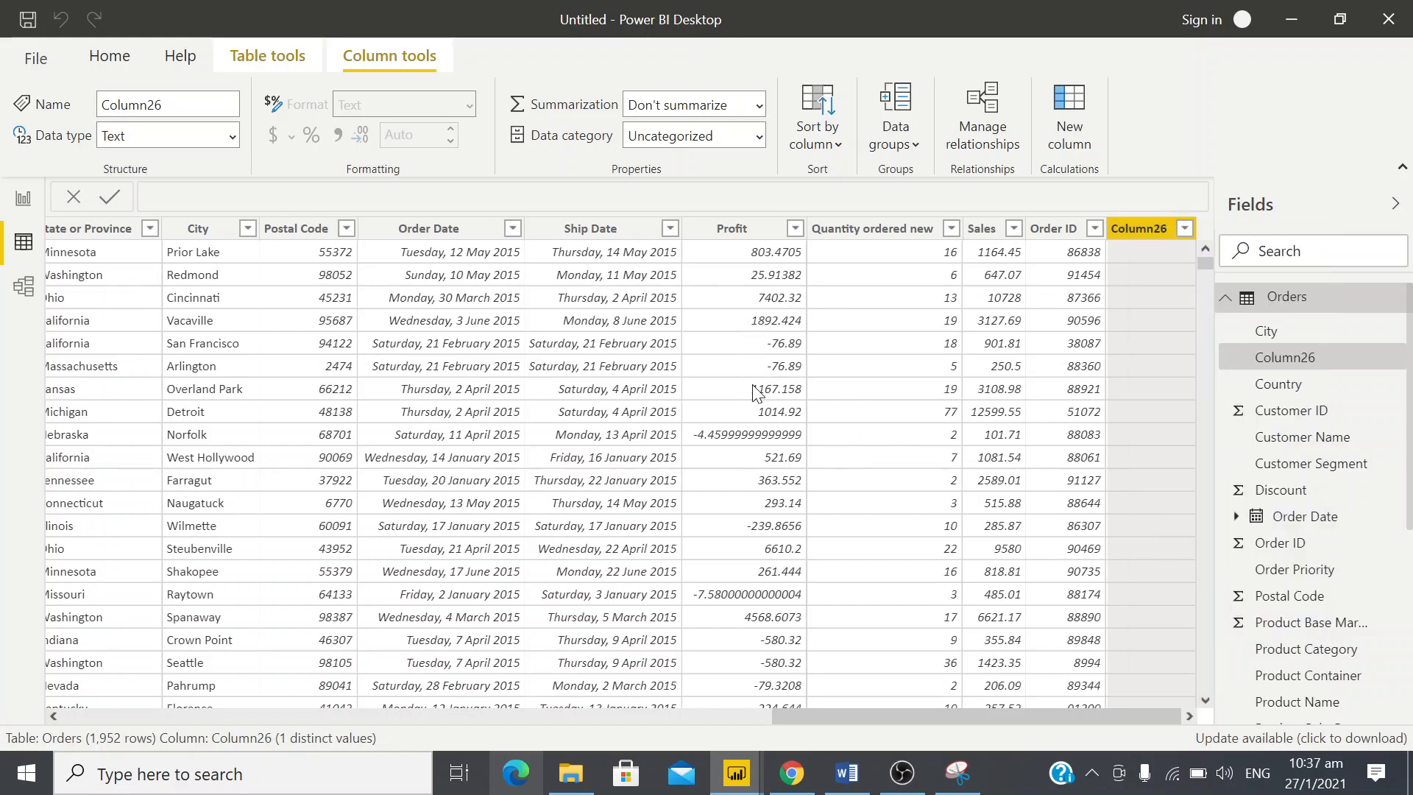
pyautogui.click(796, 420)
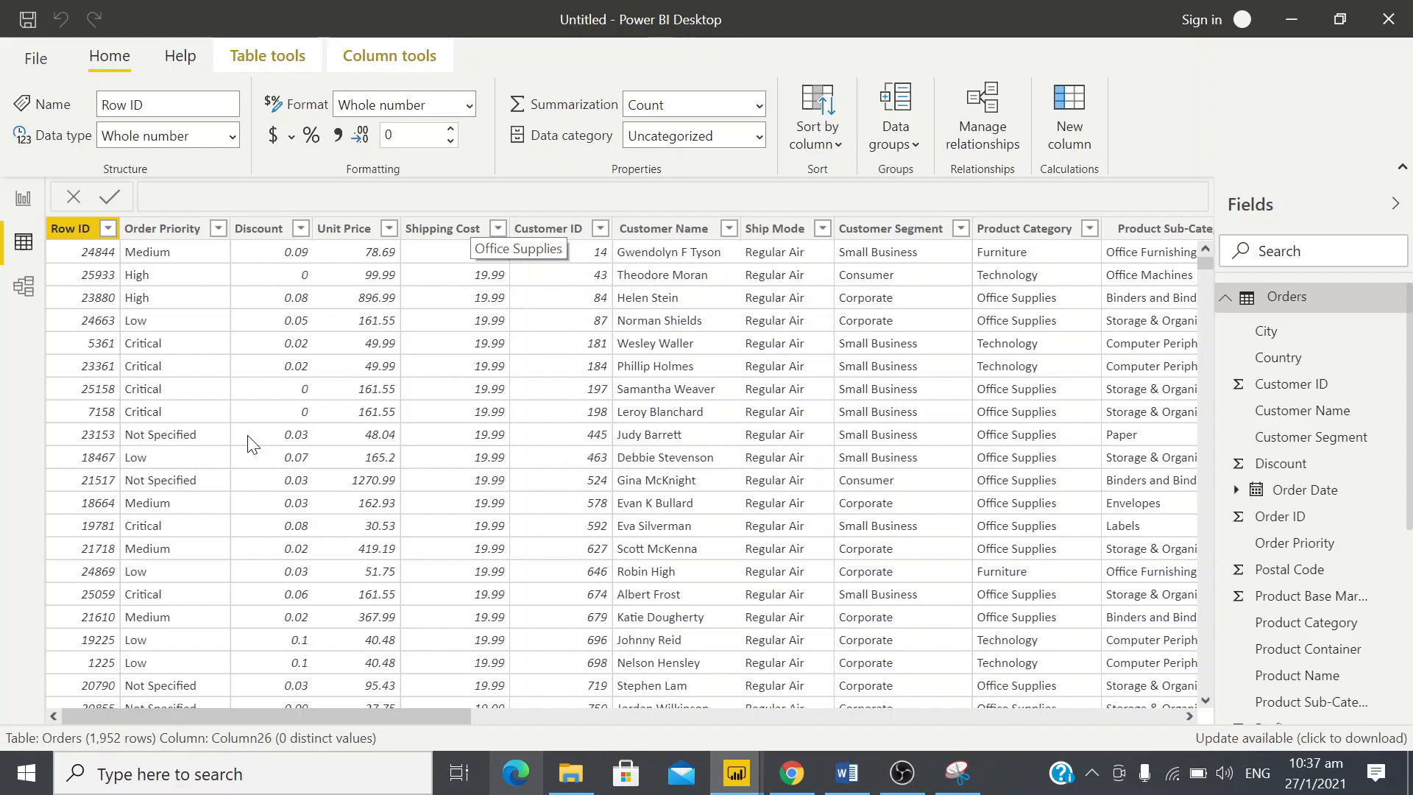
# Examine the Row ID and Order Priority columns of the Orders table and check the filter values of Order Priority
pyautogui.click(99, 231)
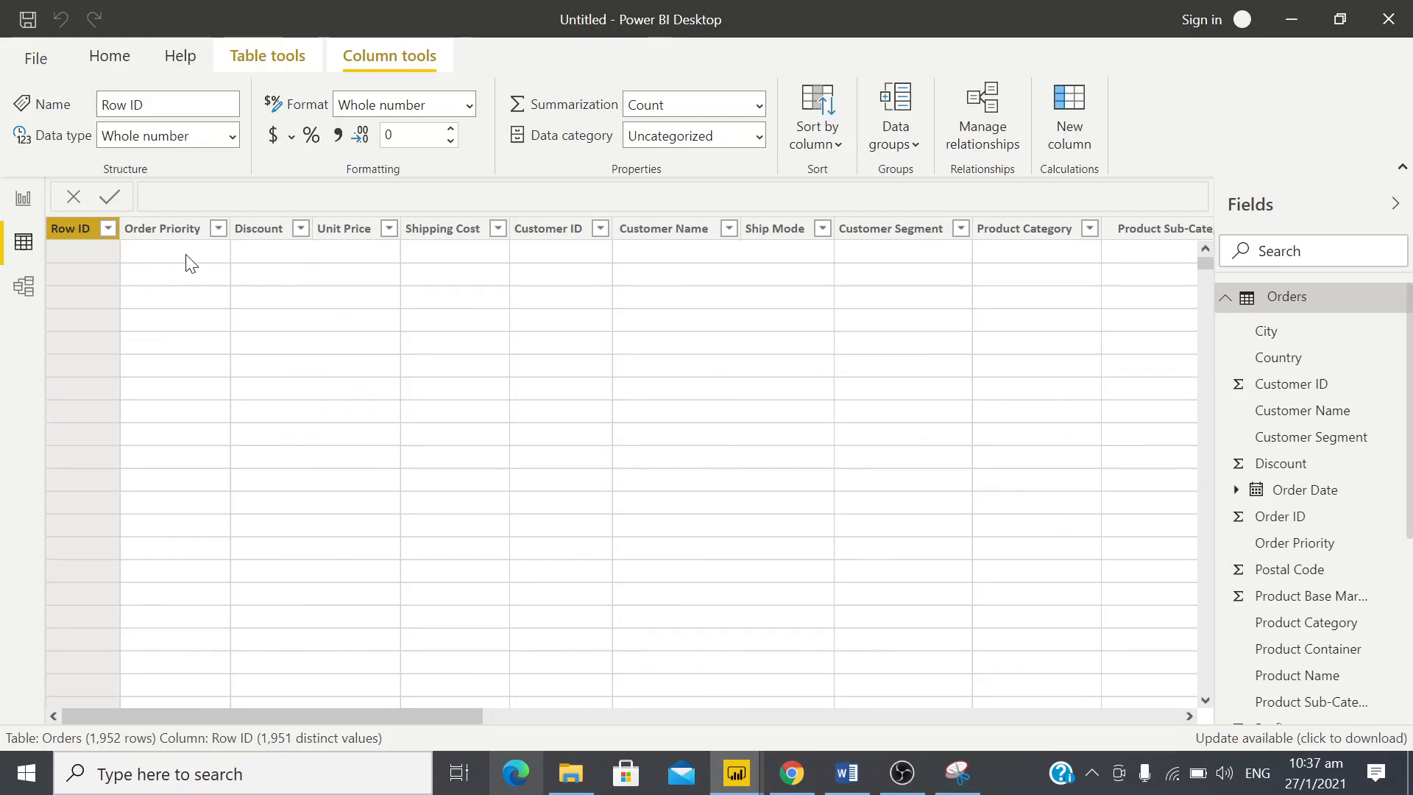
pyautogui.click(189, 263)
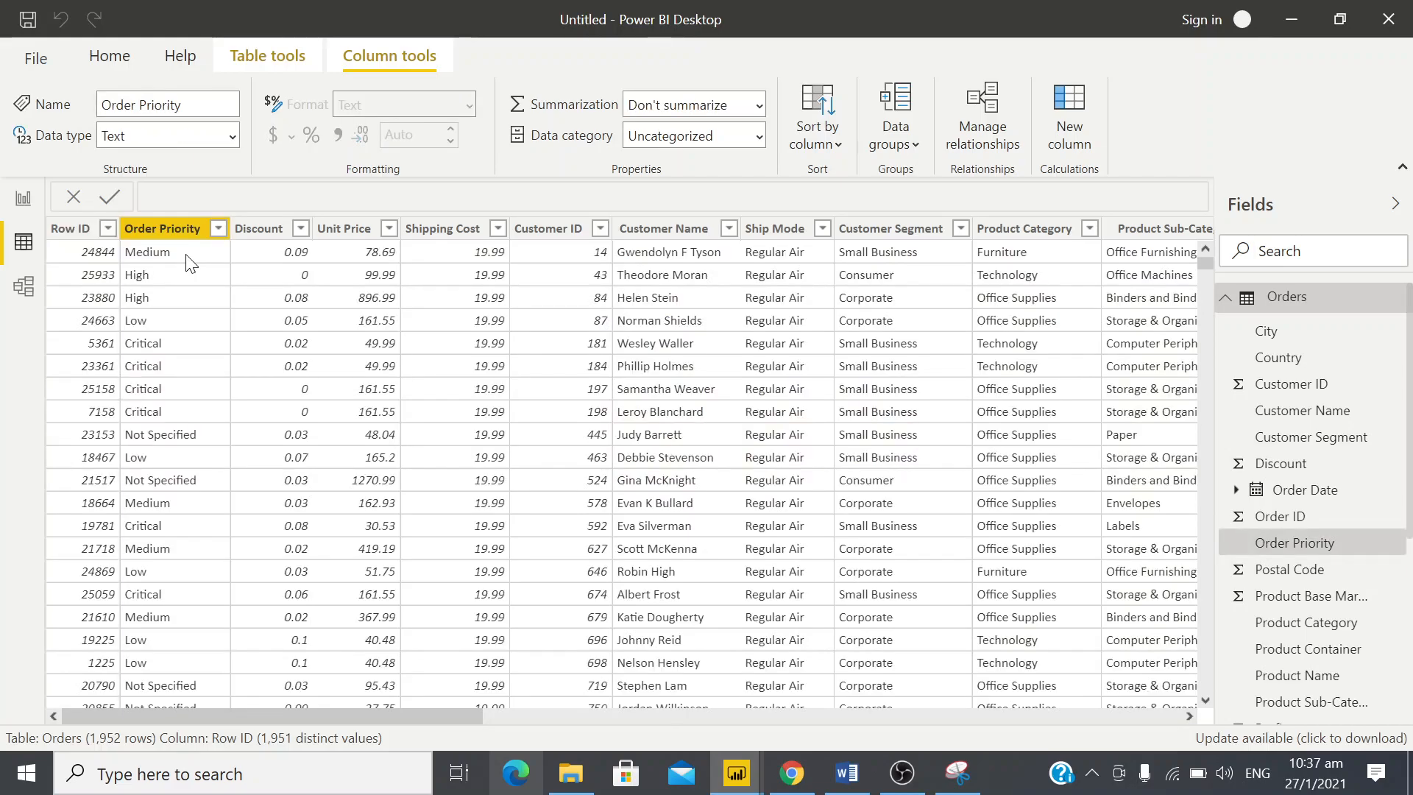
pyautogui.click(101, 255)
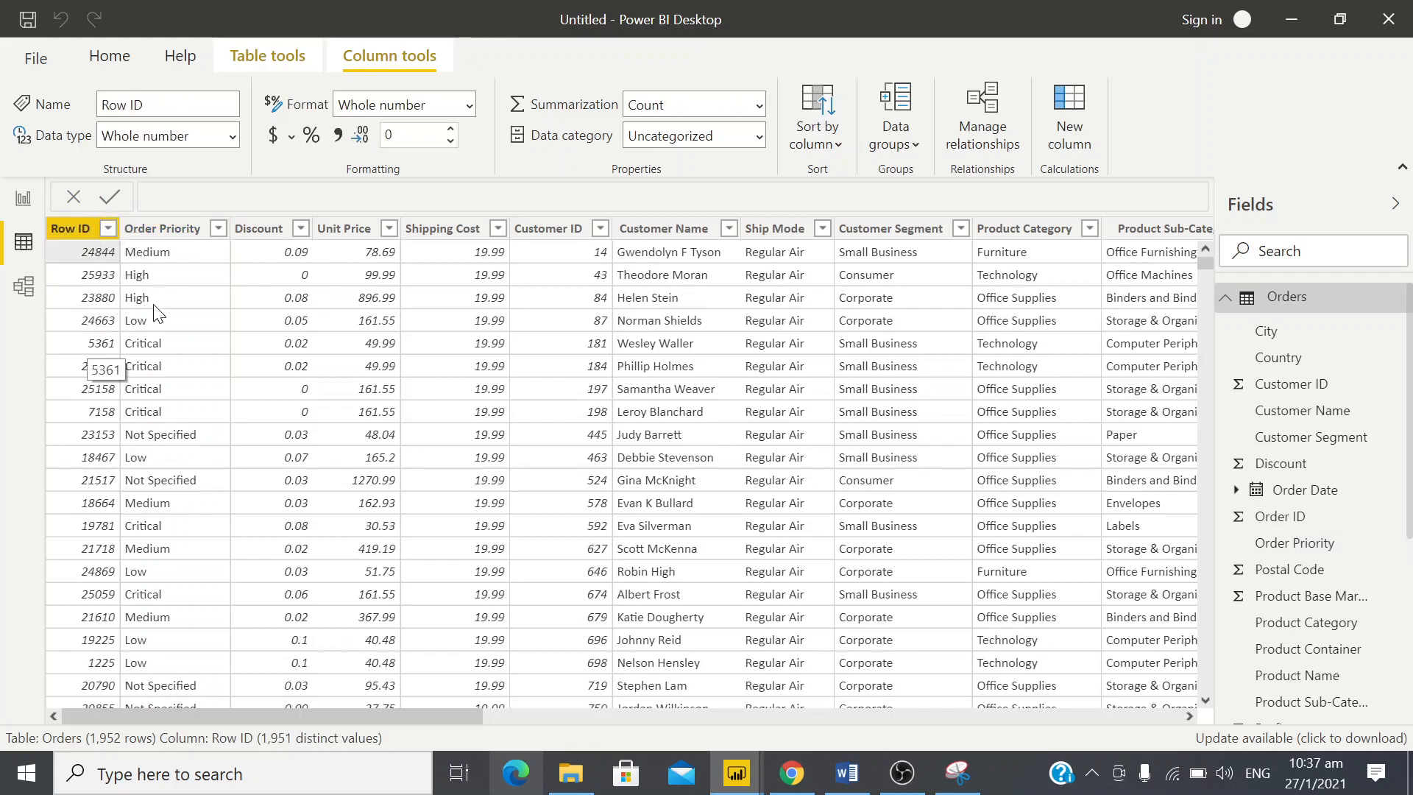
pyautogui.click(213, 230)
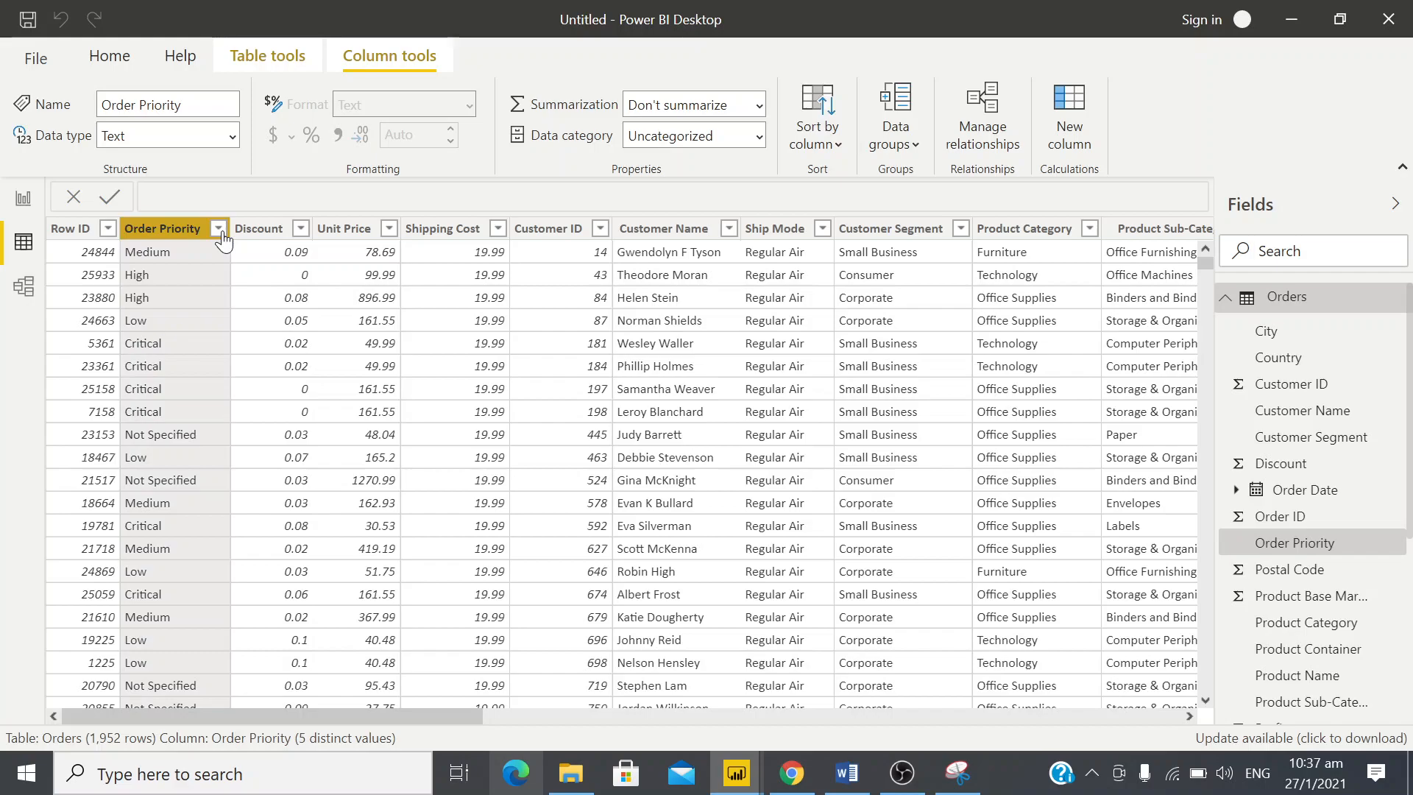
pyautogui.click(219, 229)
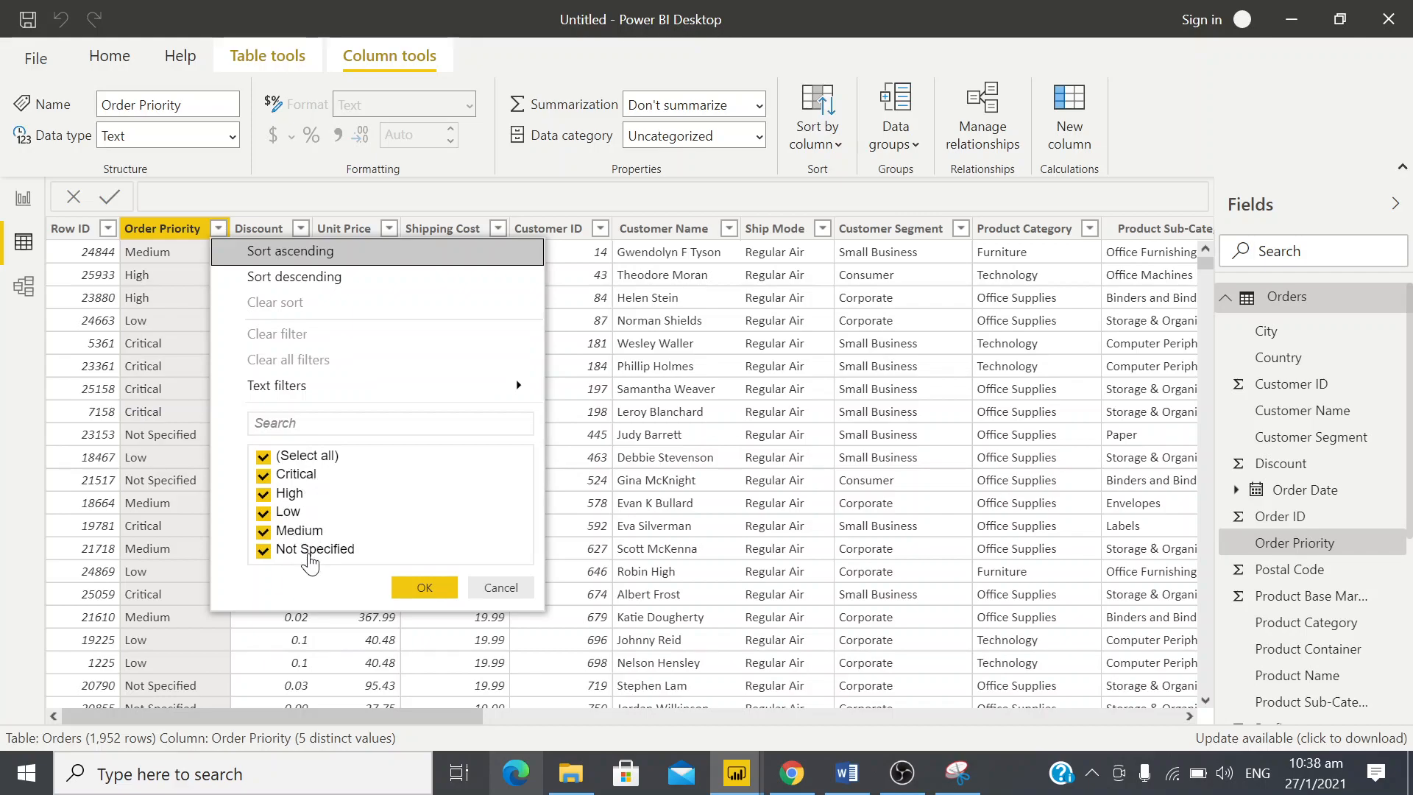
pyautogui.click(499, 591)
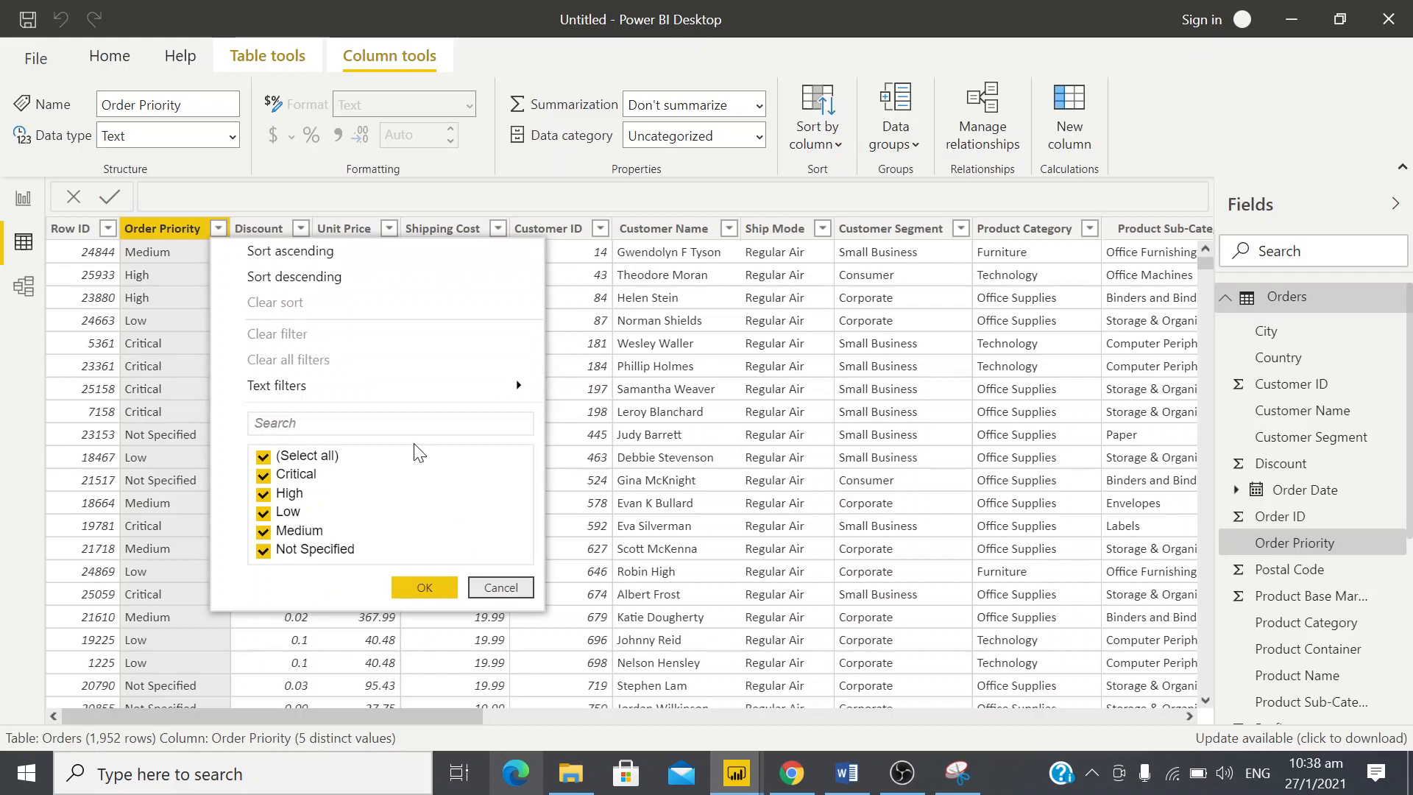
# Inspect the filter values of the Discount and Unit Price columns, going through the Unit Price list from lowest to highest
pyautogui.click(301, 230)
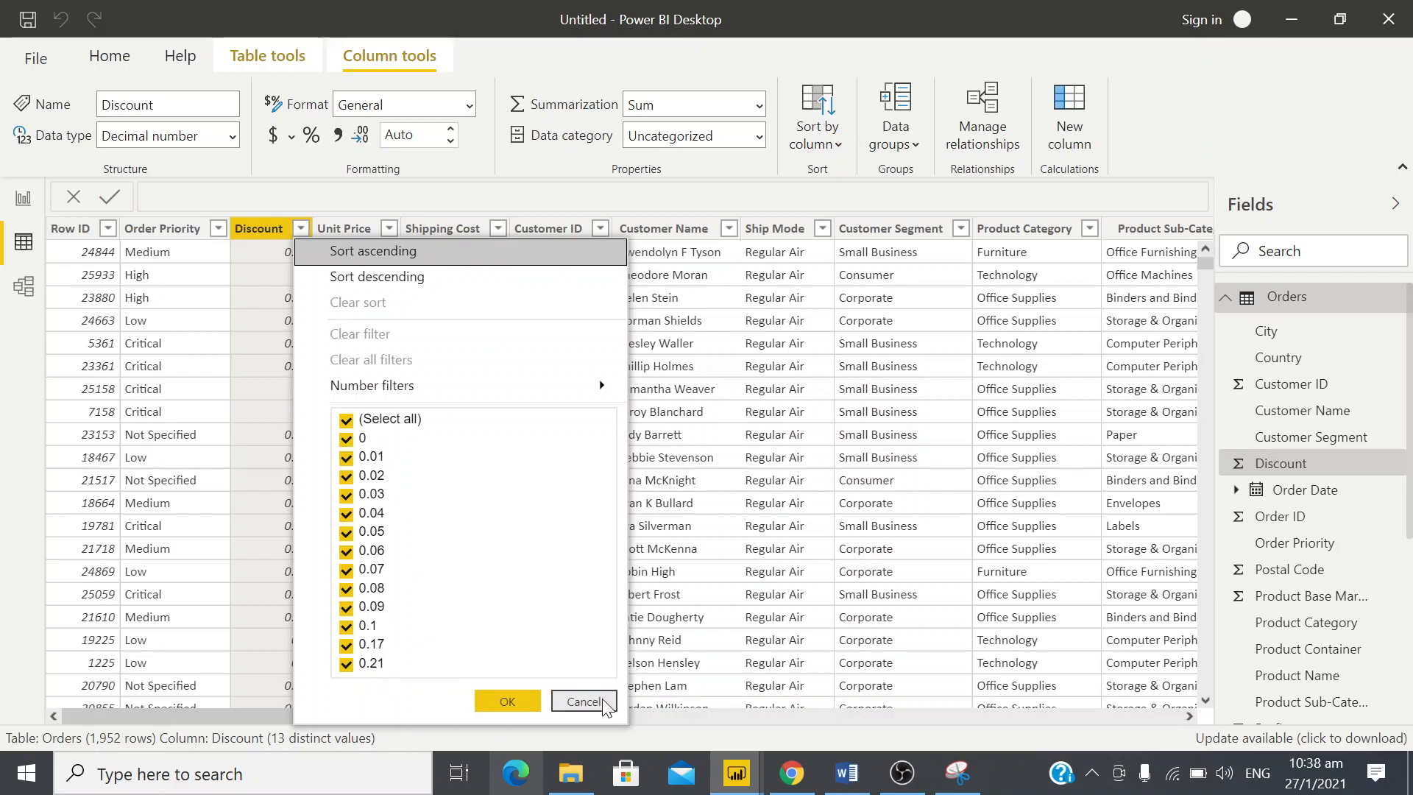
pyautogui.click(444, 229)
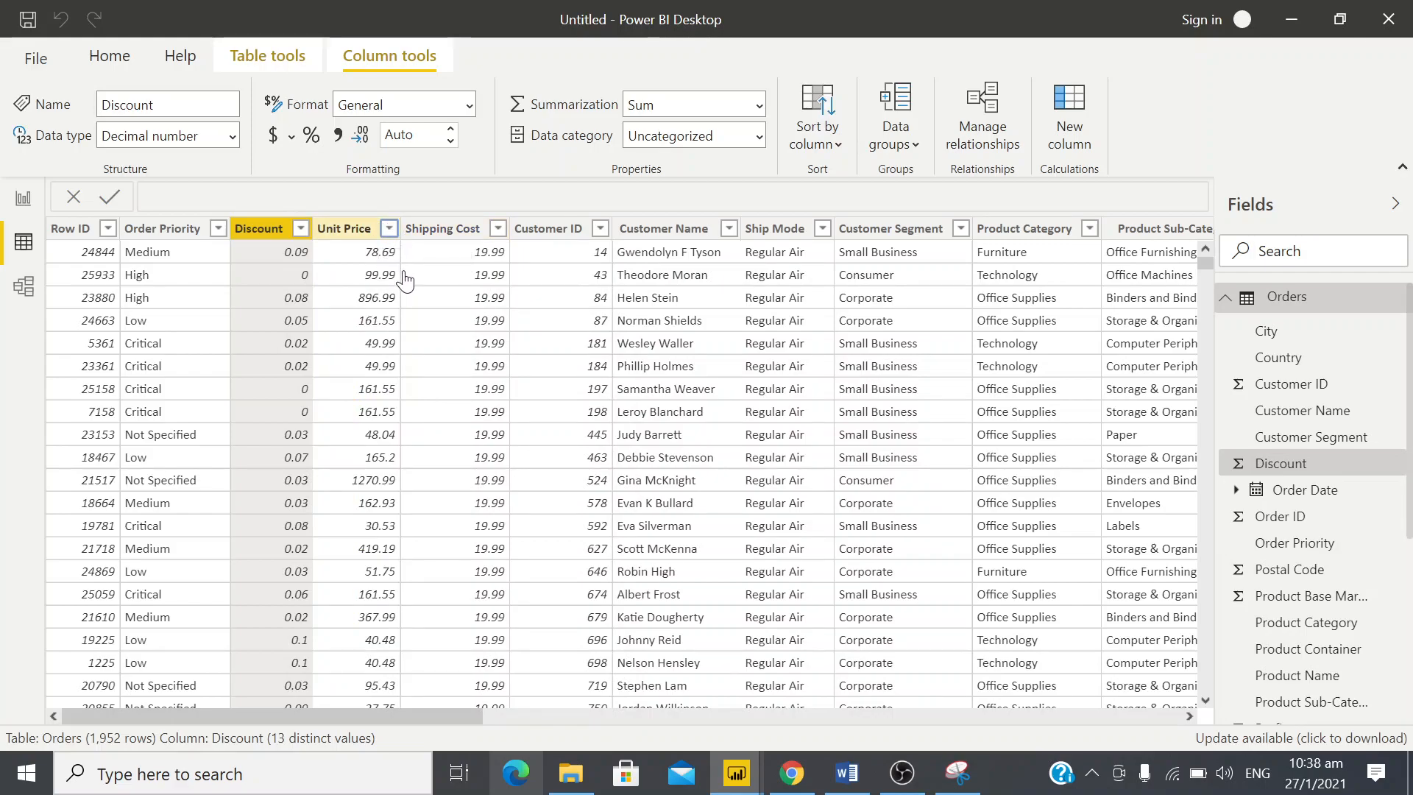
pyautogui.click(351, 435)
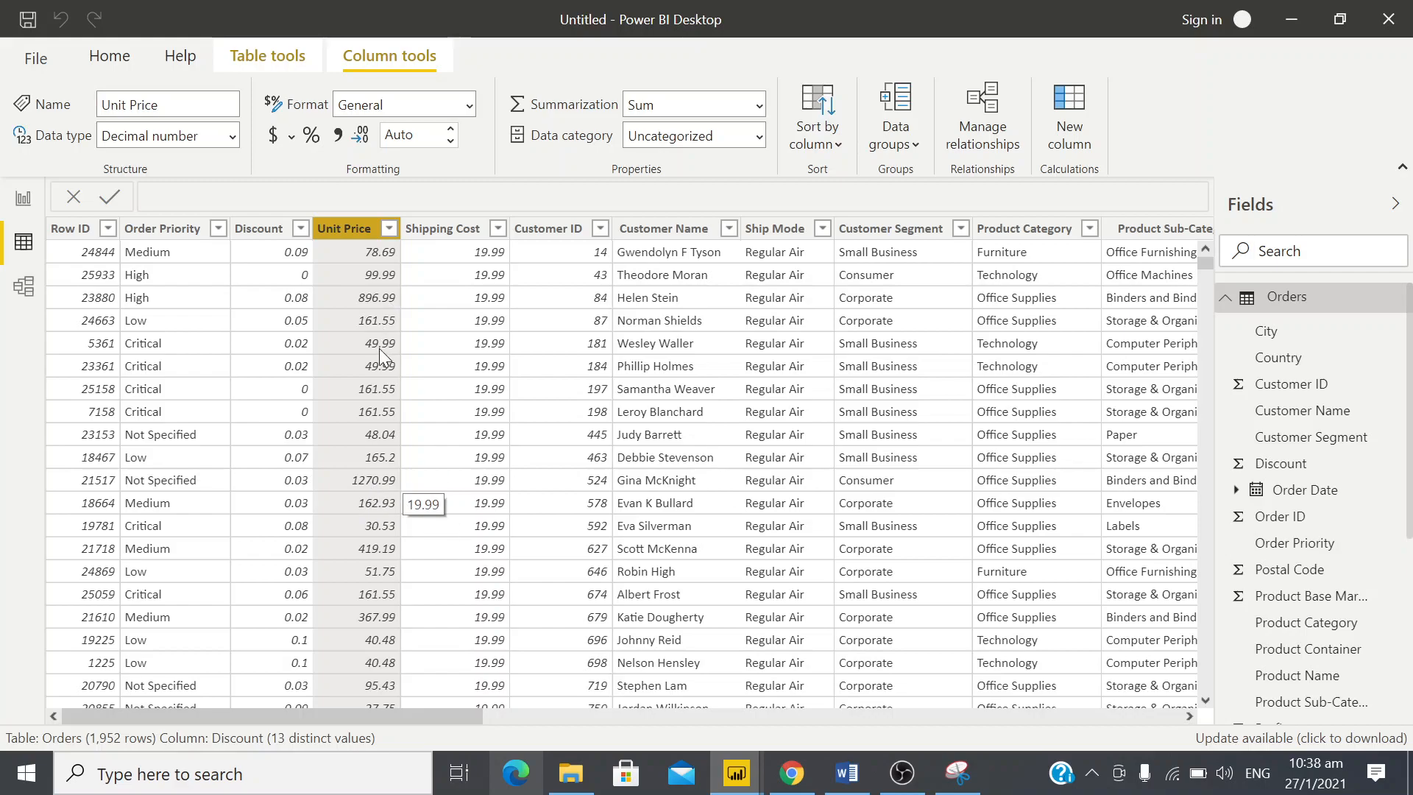
pyautogui.click(391, 229)
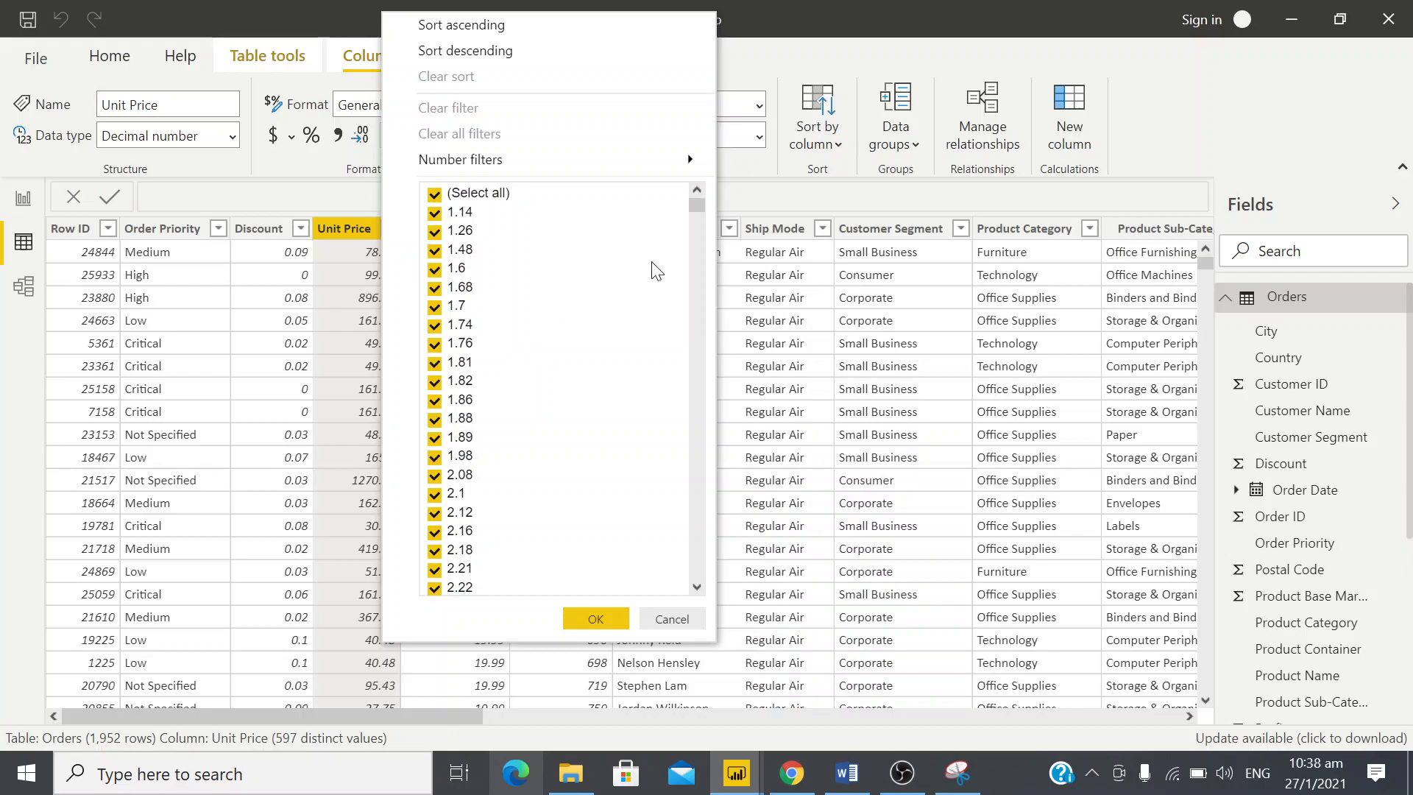
pyautogui.scroll(-3, 698, 208)
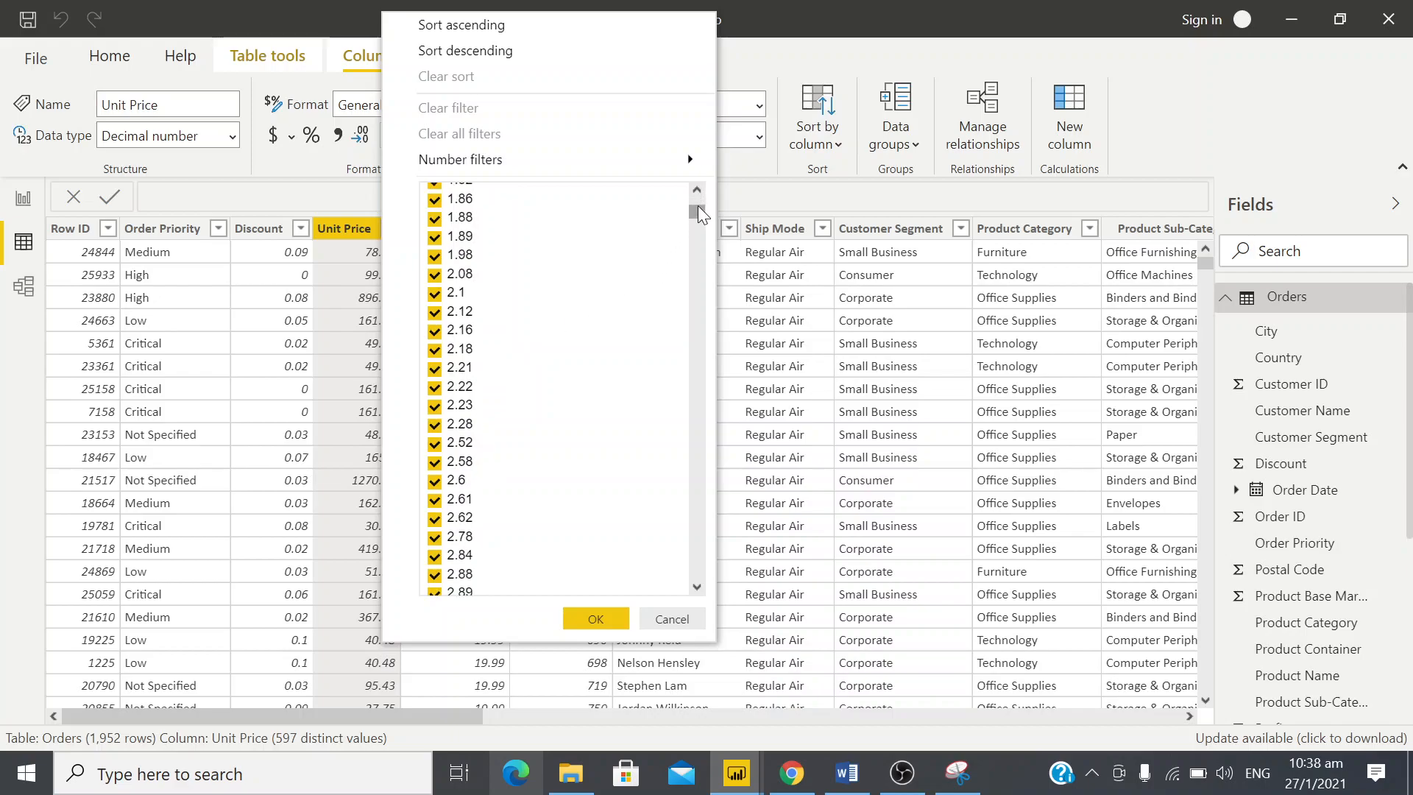
pyautogui.moveTo(698, 206); pyautogui.dragTo(691, 651)
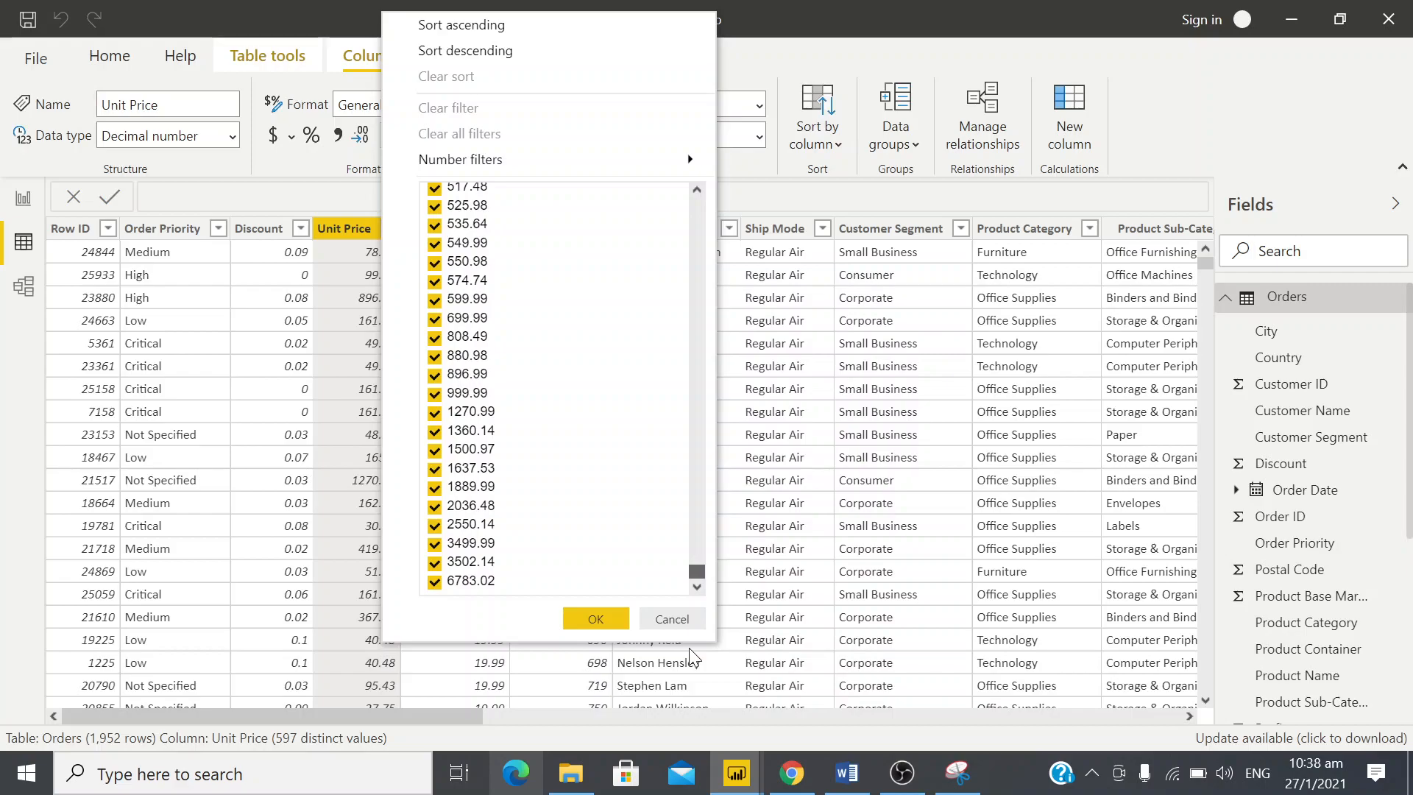
pyautogui.moveTo(696, 571); pyautogui.dragTo(685, 135)
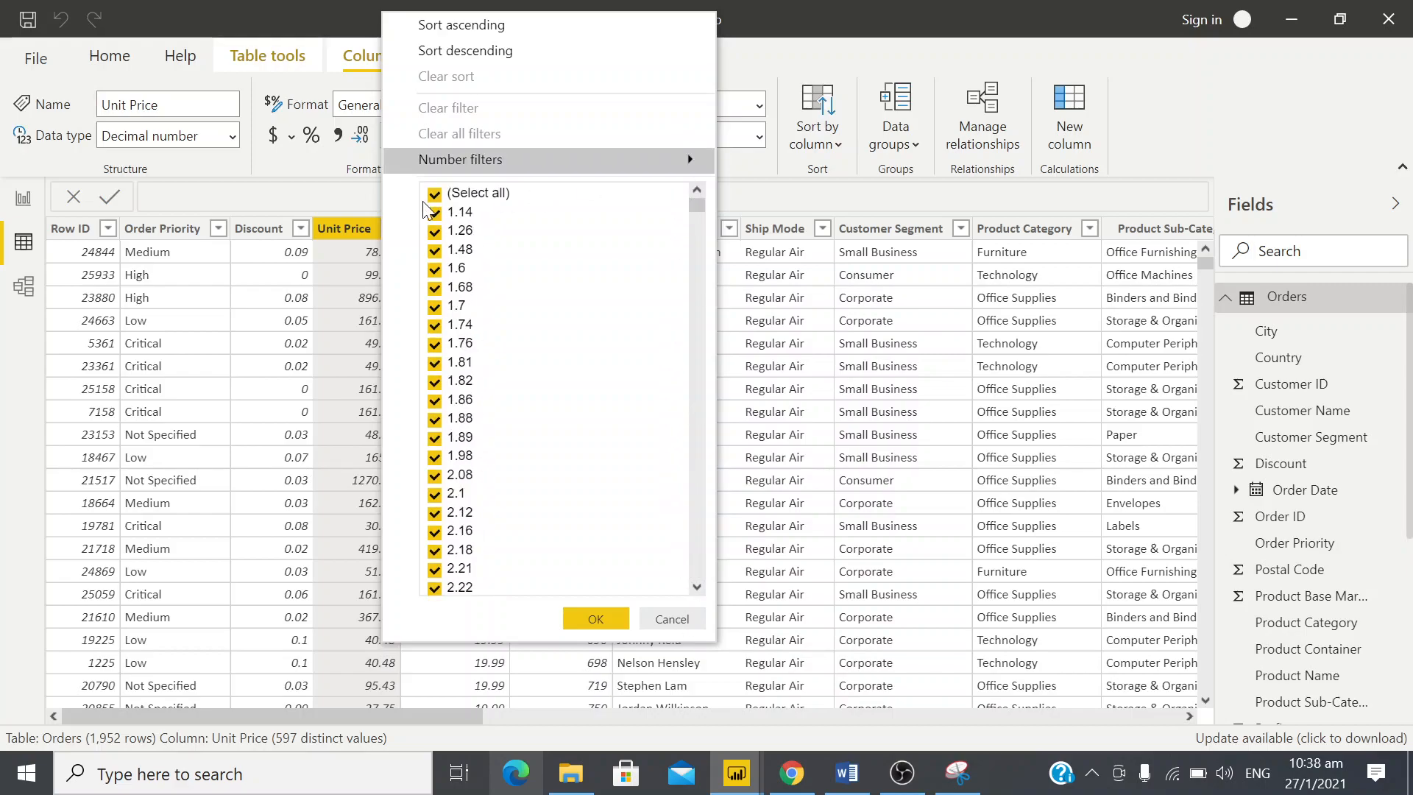
pyautogui.click(603, 620)
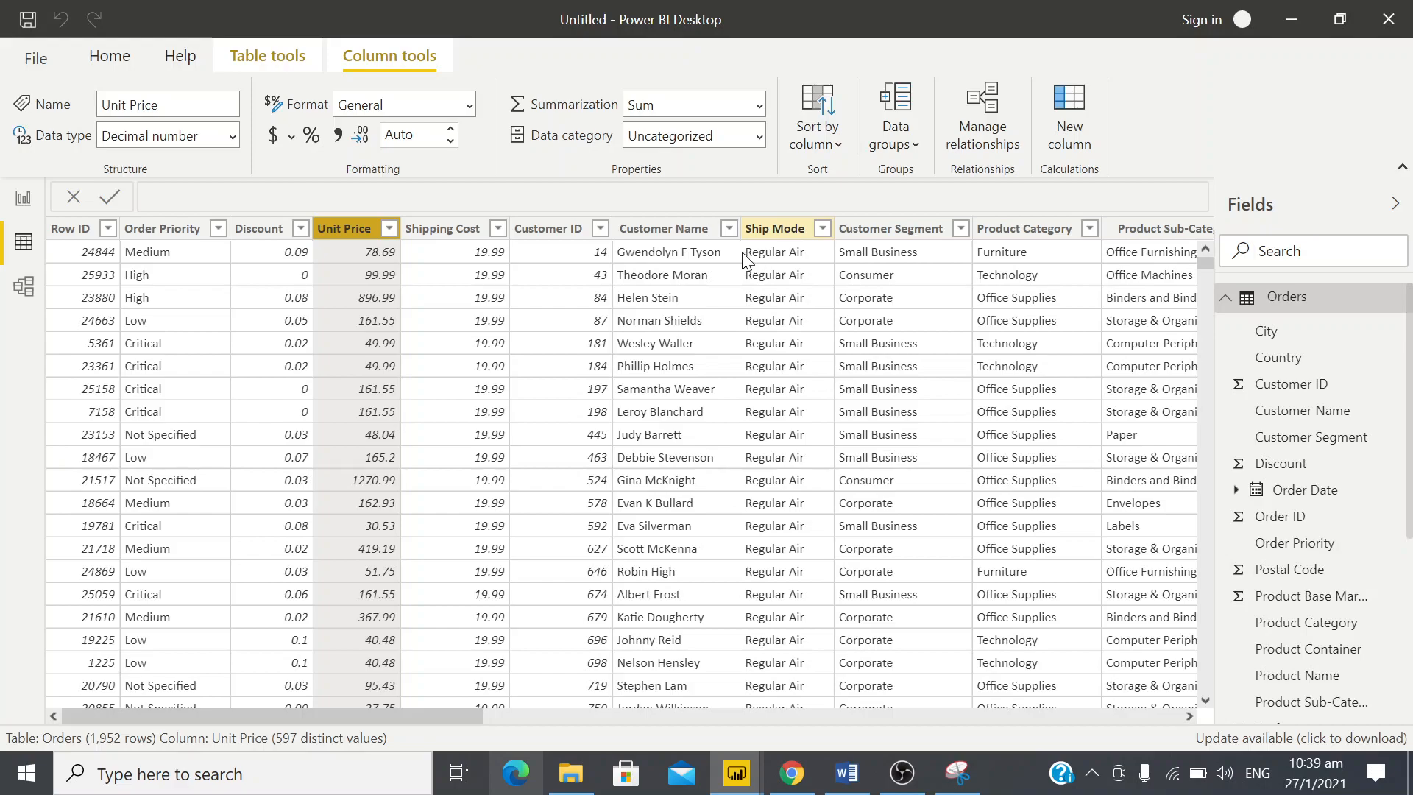
# Inspect the filter values of the Shipping Cost and Ship Mode columns without applying a filter
pyautogui.click(500, 236)
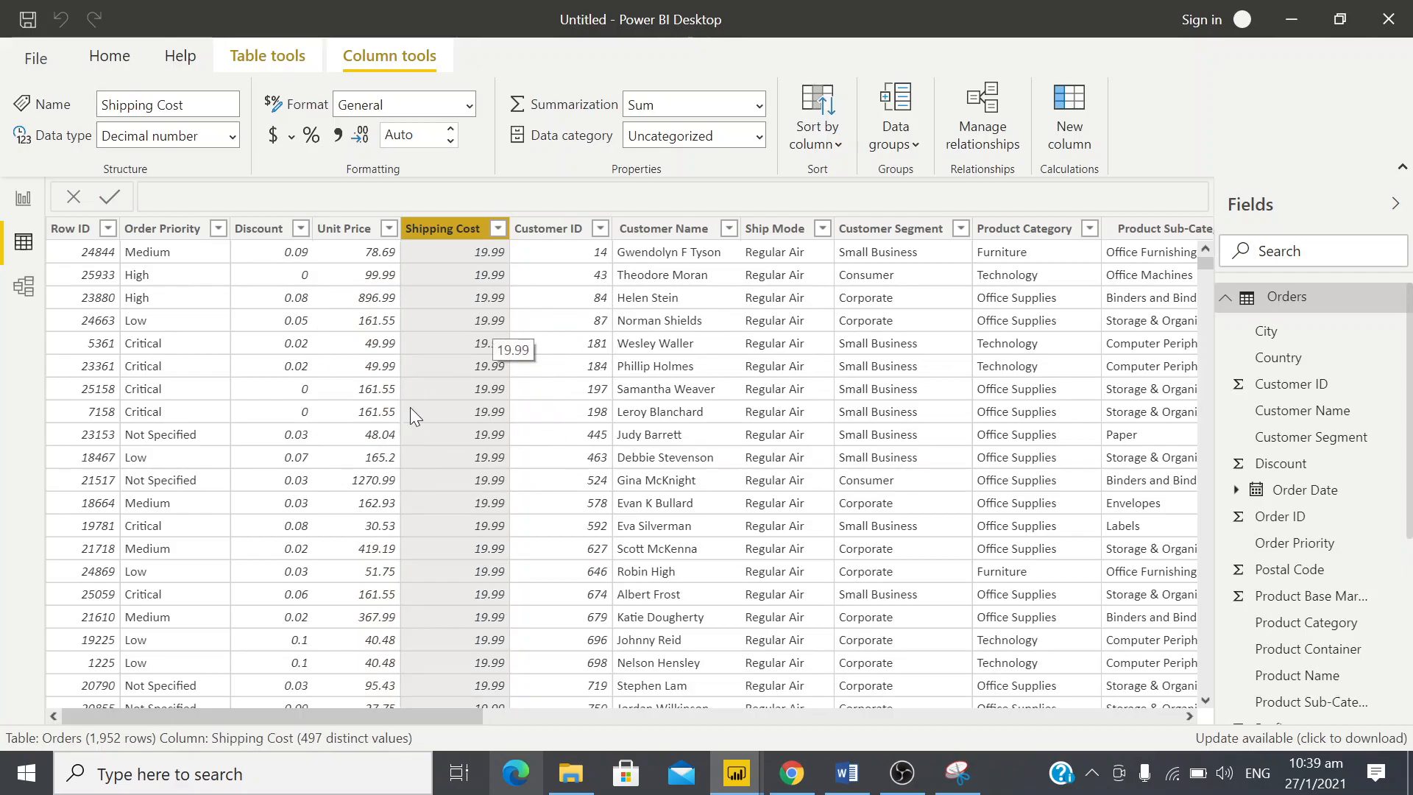
pyautogui.click(498, 228)
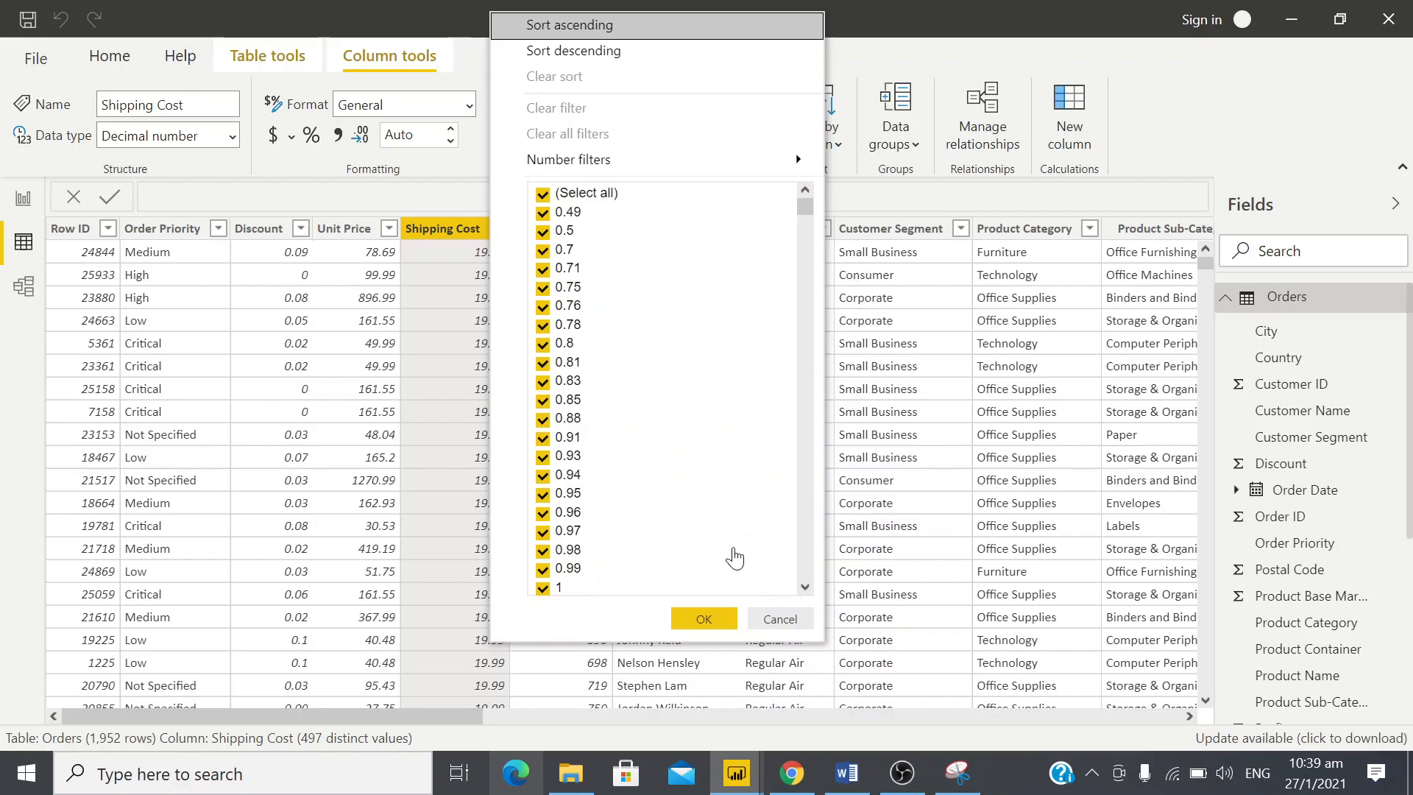
pyautogui.click(780, 619)
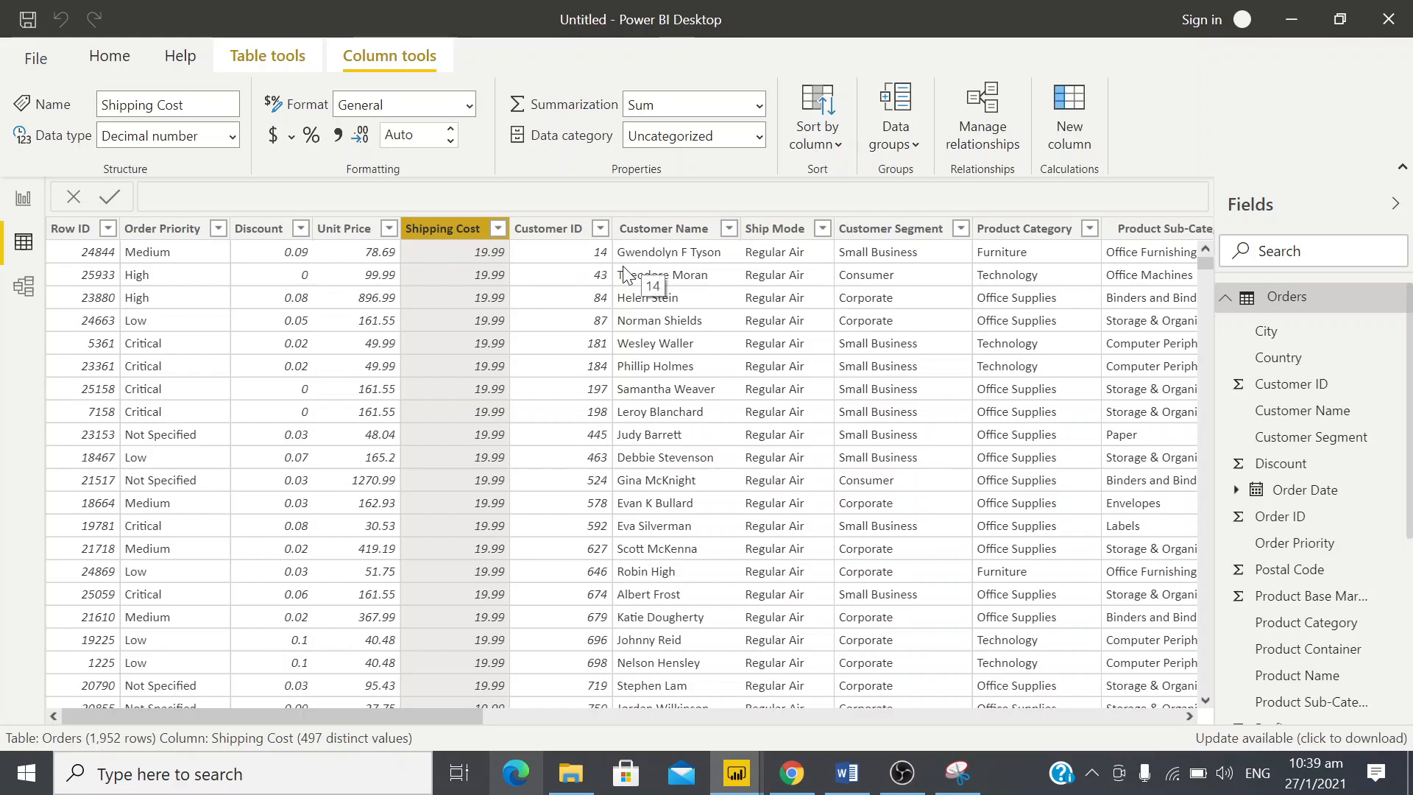
pyautogui.click(824, 237)
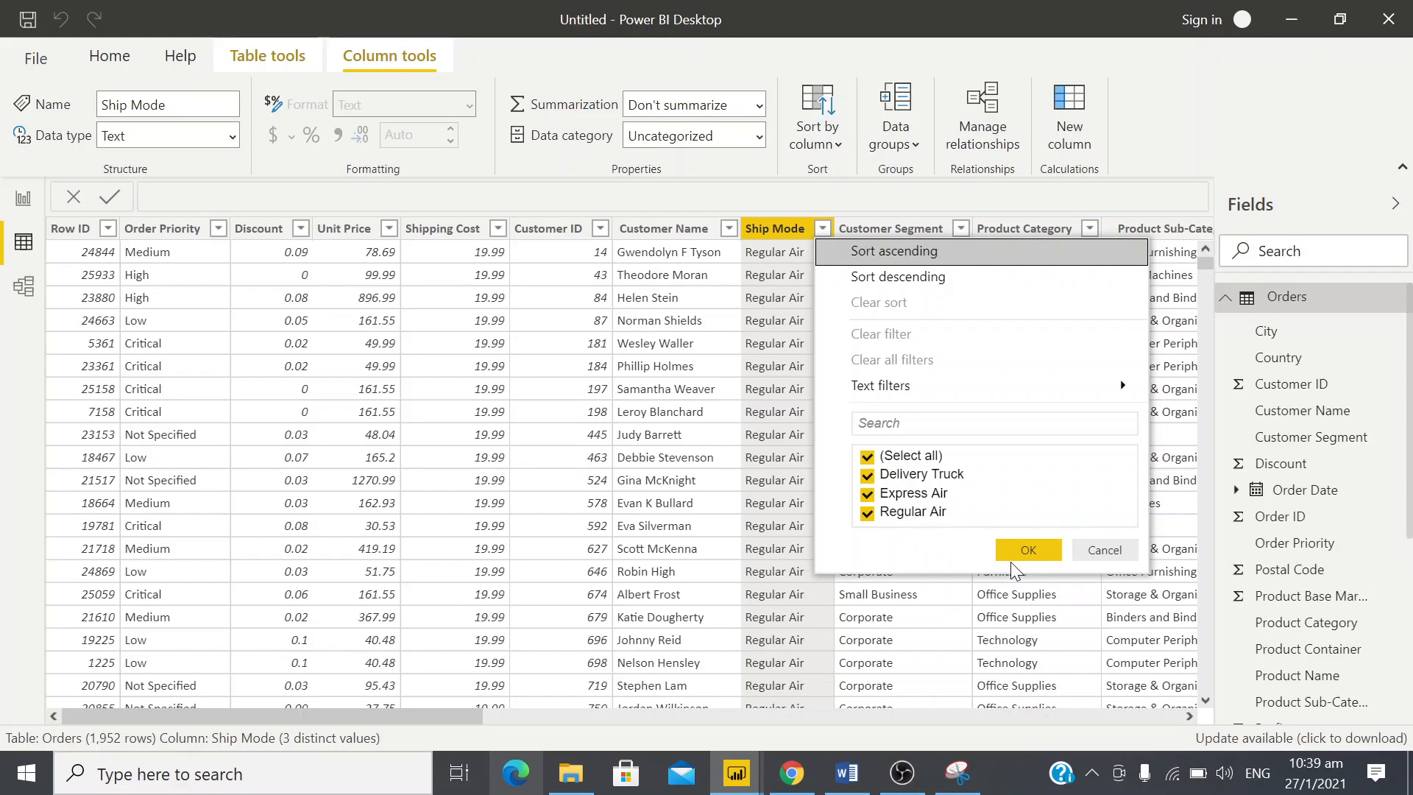
pyautogui.click(1102, 550)
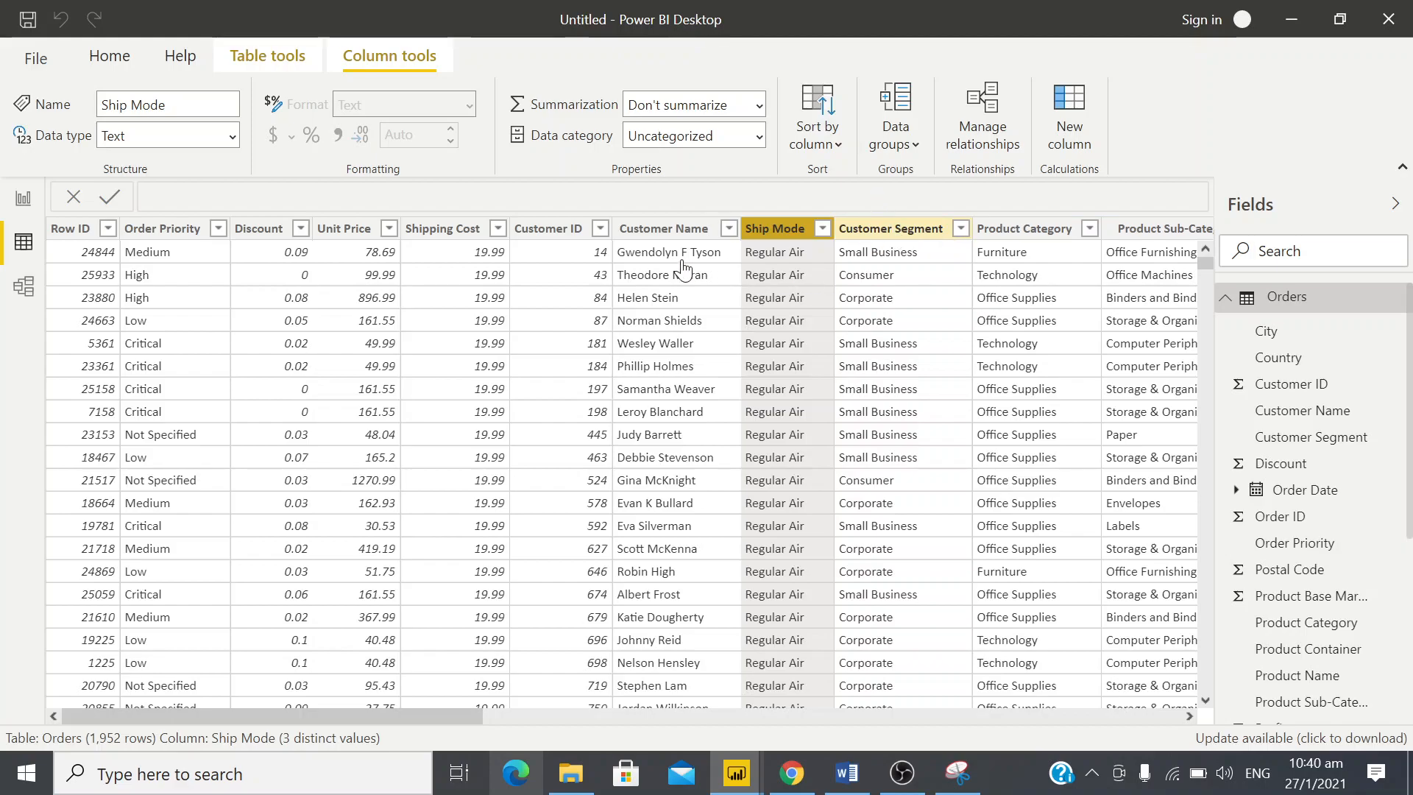
# Inspect the filter values of the Customer Segment and Product Category columns without filtering the table
pyautogui.click(909, 231)
pyautogui.click(961, 228)
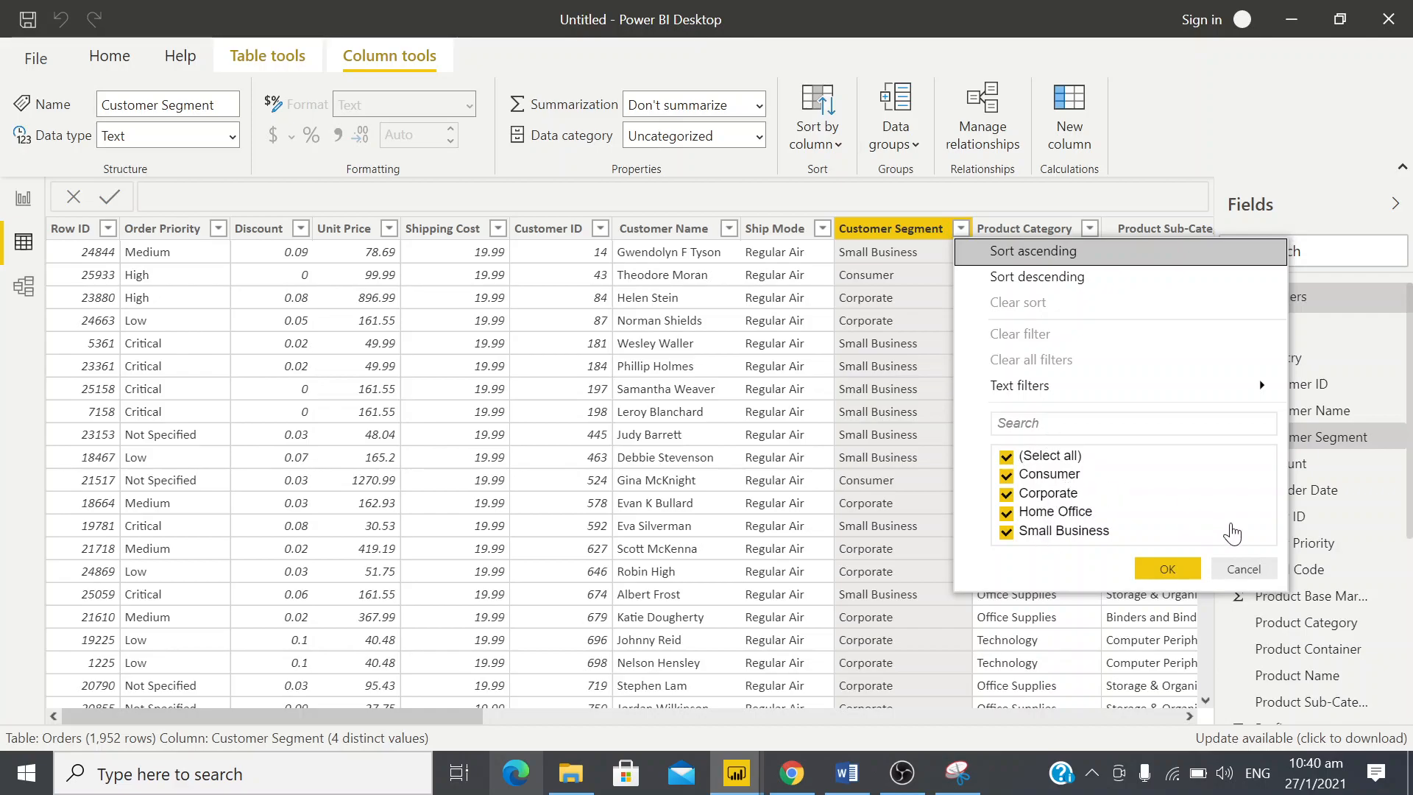
pyautogui.click(1245, 570)
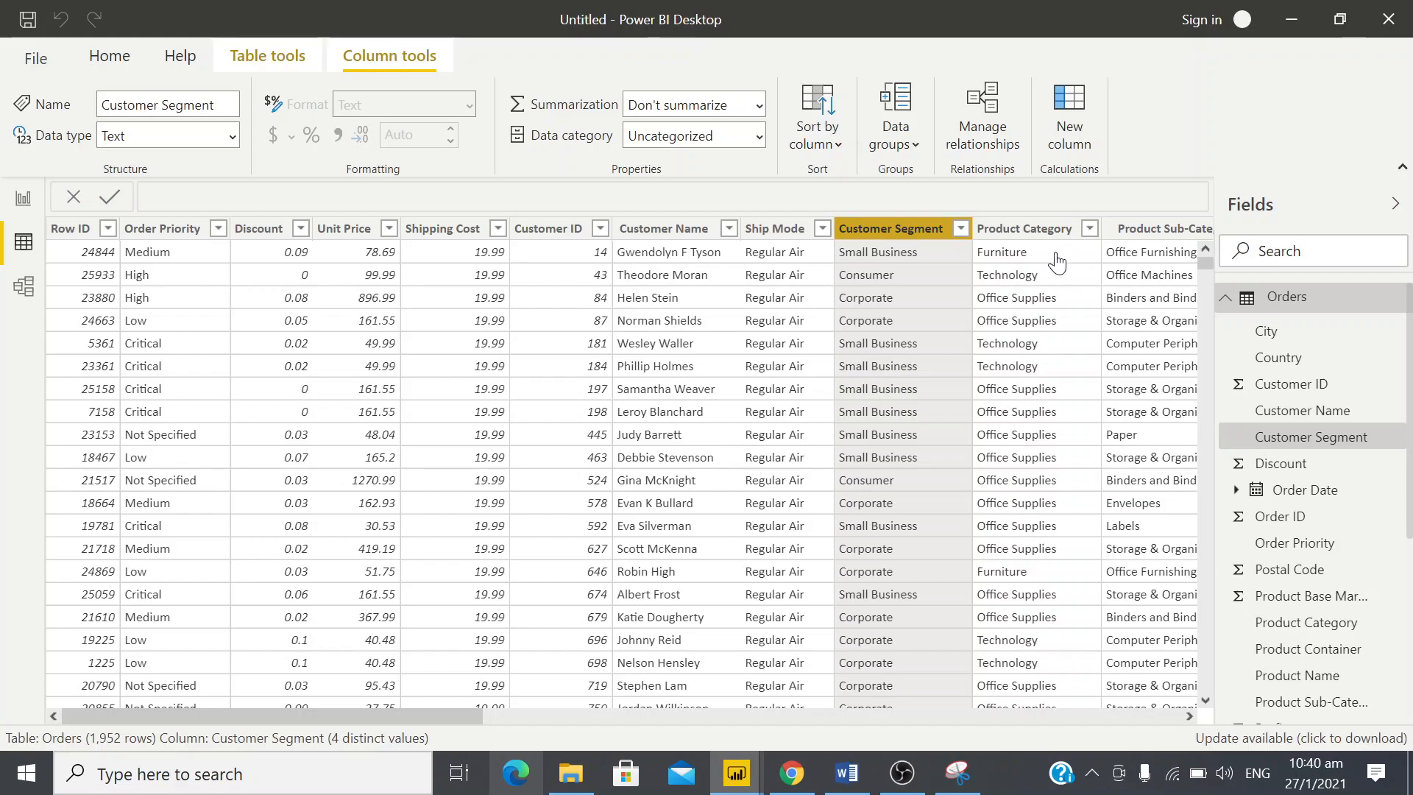
pyautogui.click(1049, 229)
pyautogui.click(1089, 228)
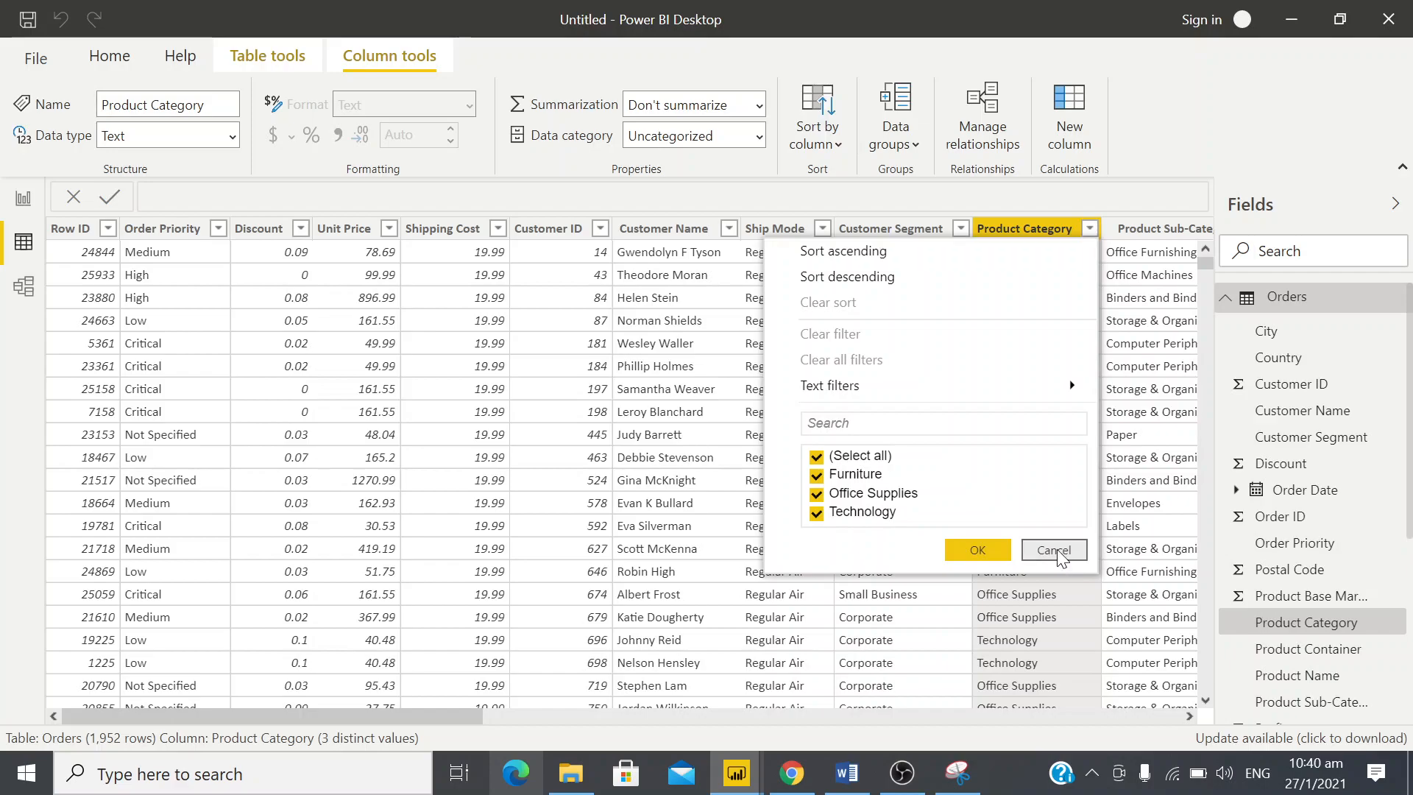
pyautogui.click(948, 552)
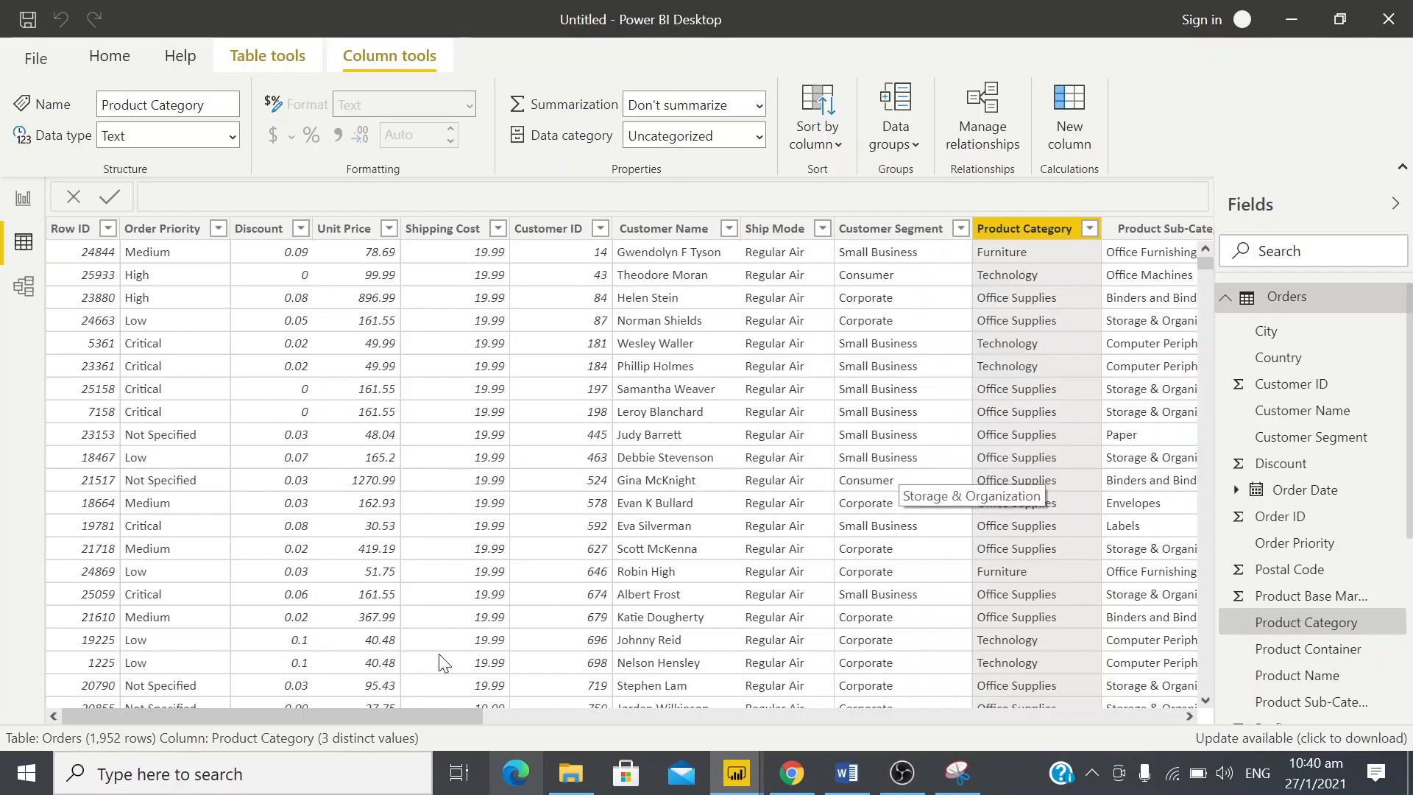
# Look over the product columns up to Product Base Margin and inspect the filter values of the Country column
pyautogui.moveTo(439, 717); pyautogui.dragTo(659, 725)
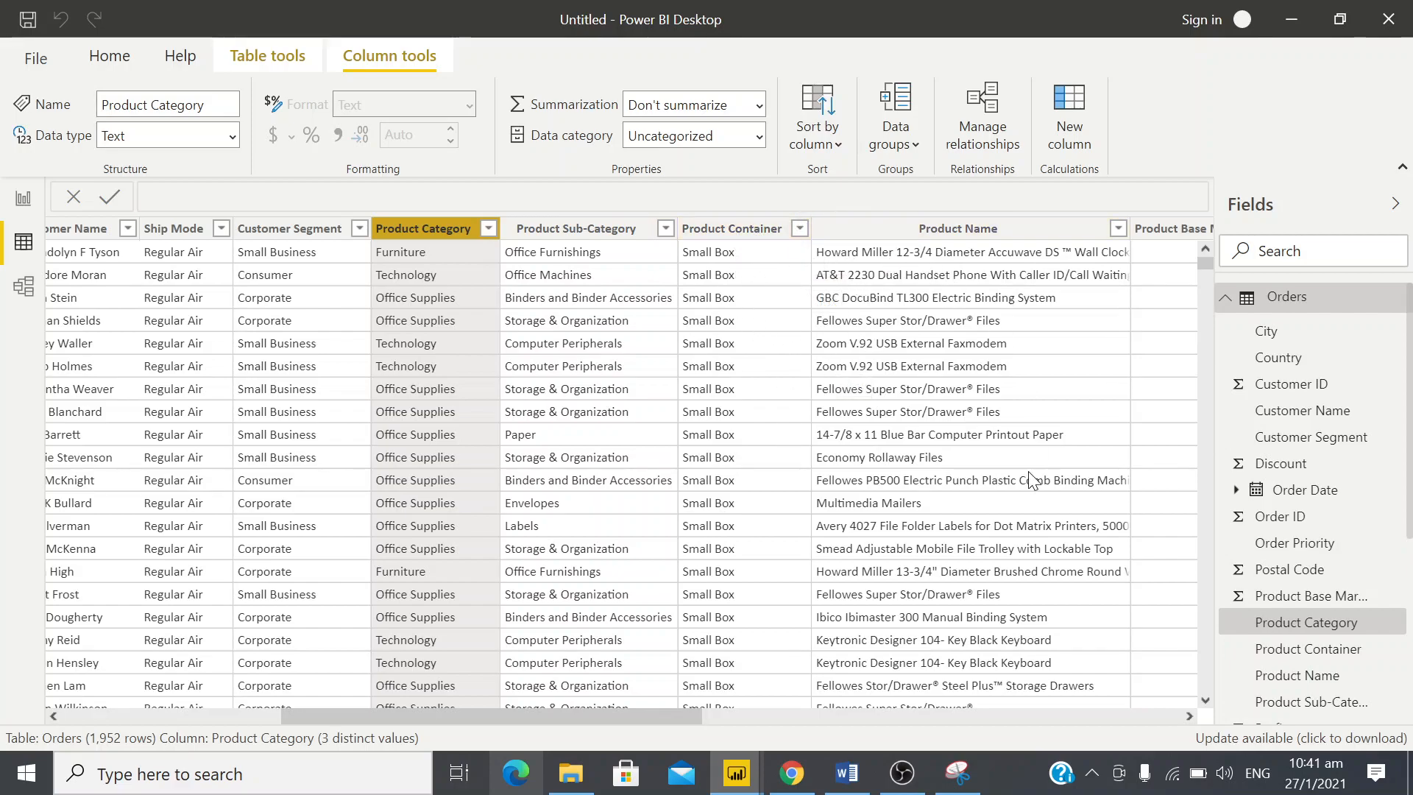
pyautogui.moveTo(656, 711); pyautogui.dragTo(770, 700)
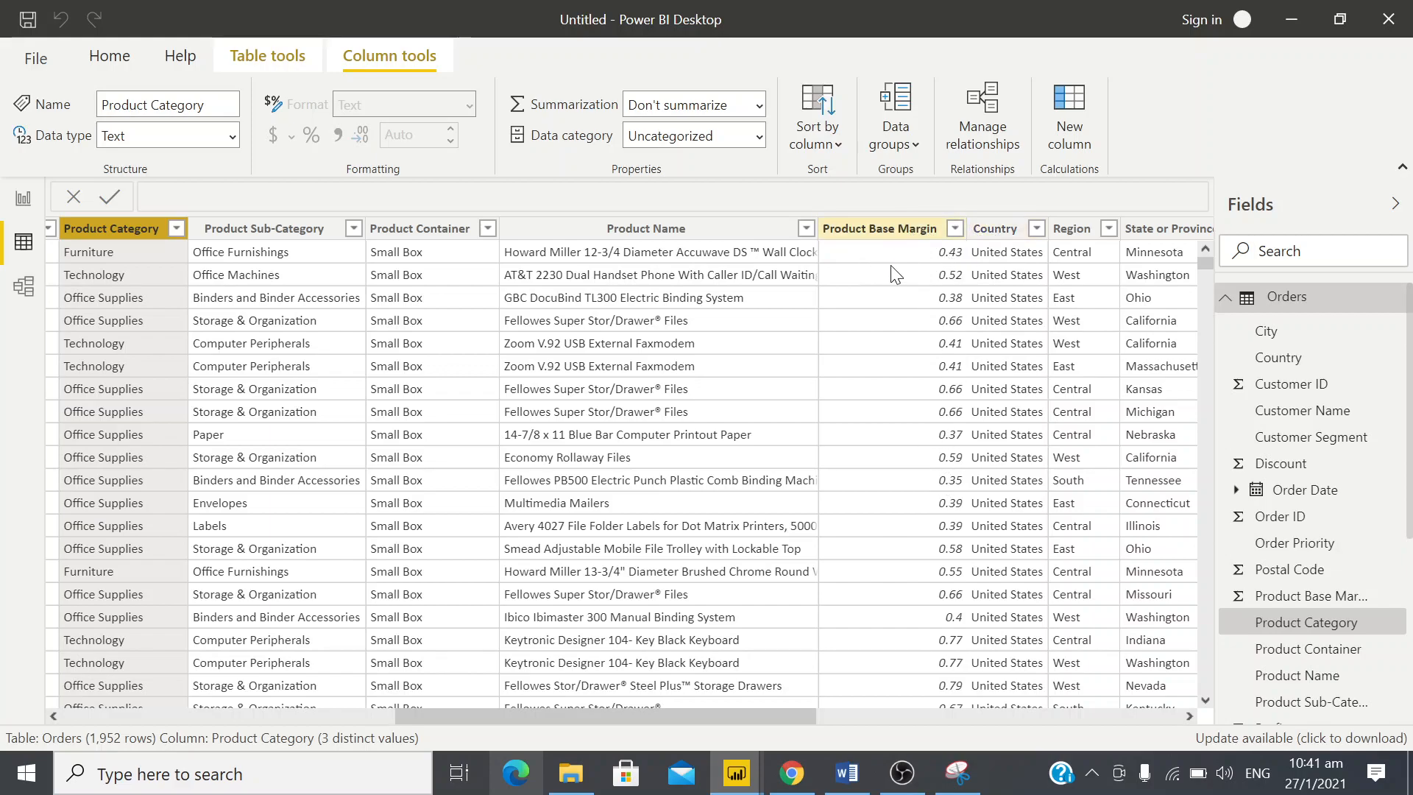
pyautogui.click(1038, 238)
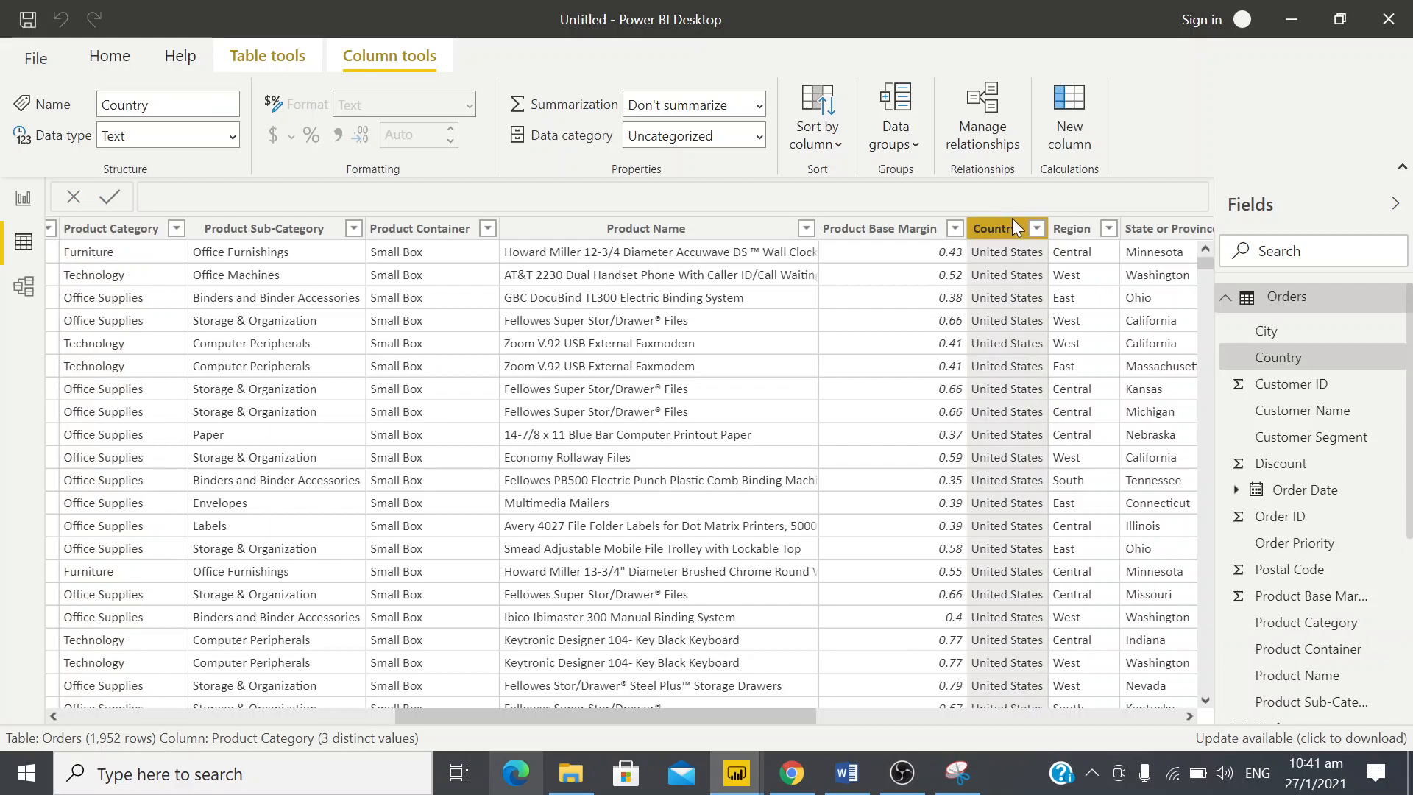
pyautogui.click(1030, 234)
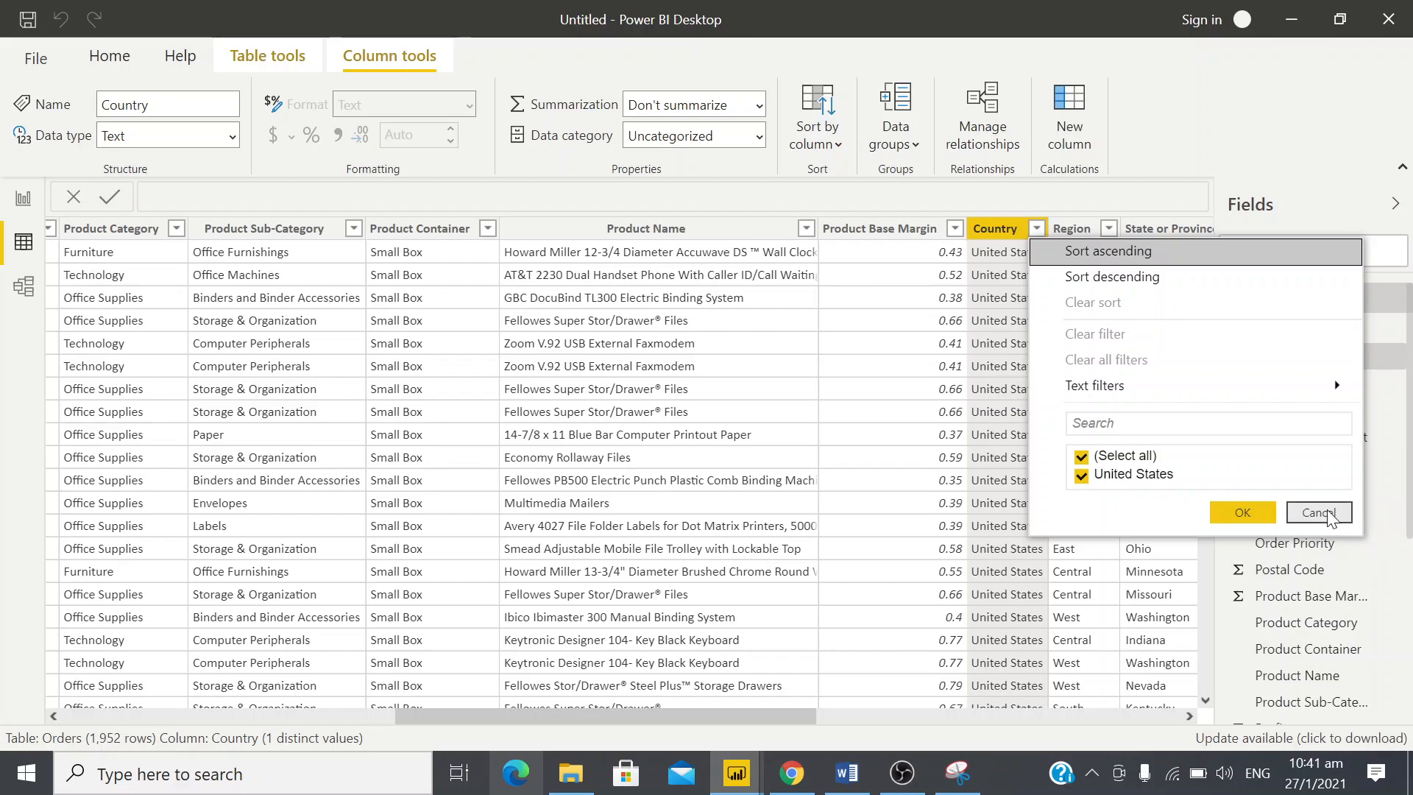
pyautogui.click(1319, 513)
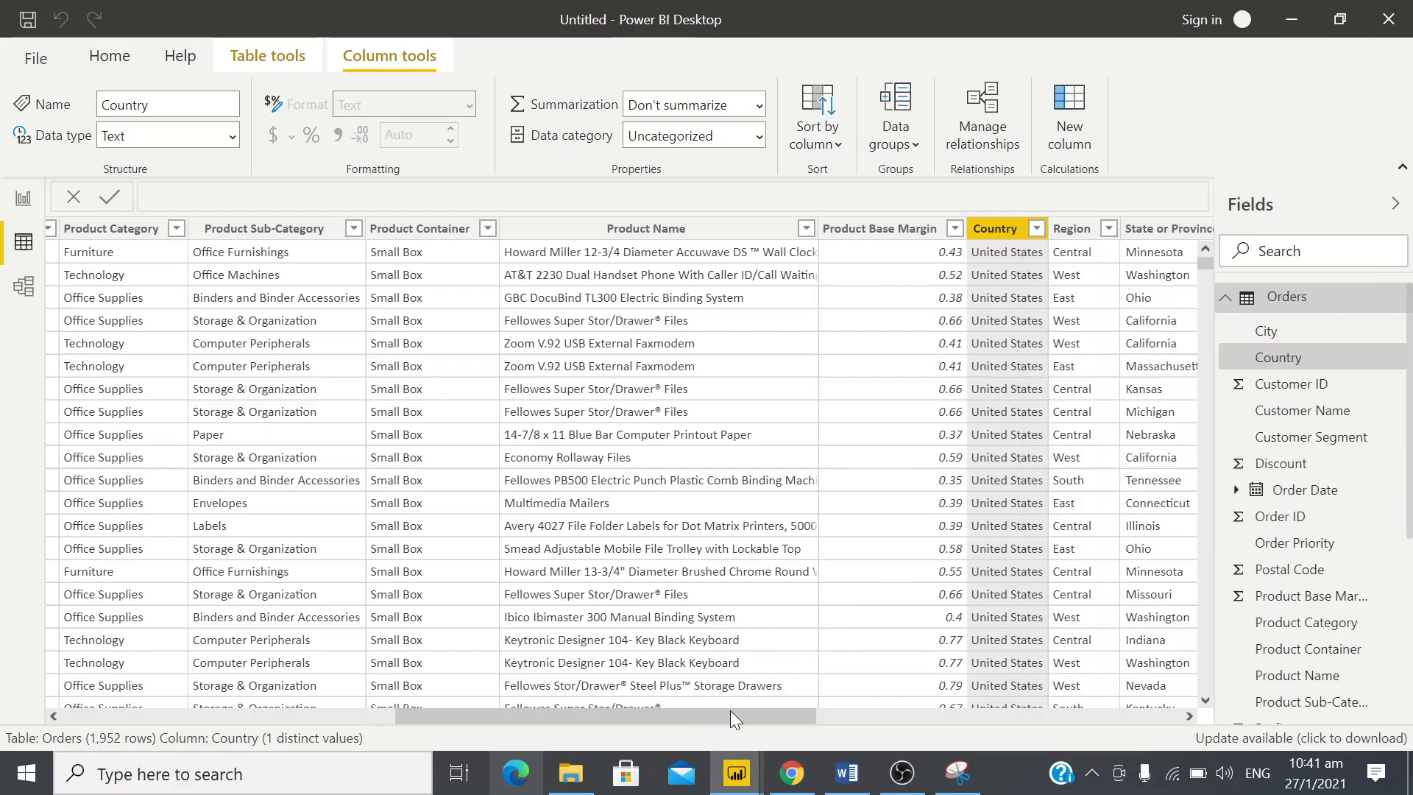
# Inspect the filter values of the Region column and look over the remaining columns from State or Province through Order ID
pyautogui.moveTo(730, 711); pyautogui.dragTo(782, 704)
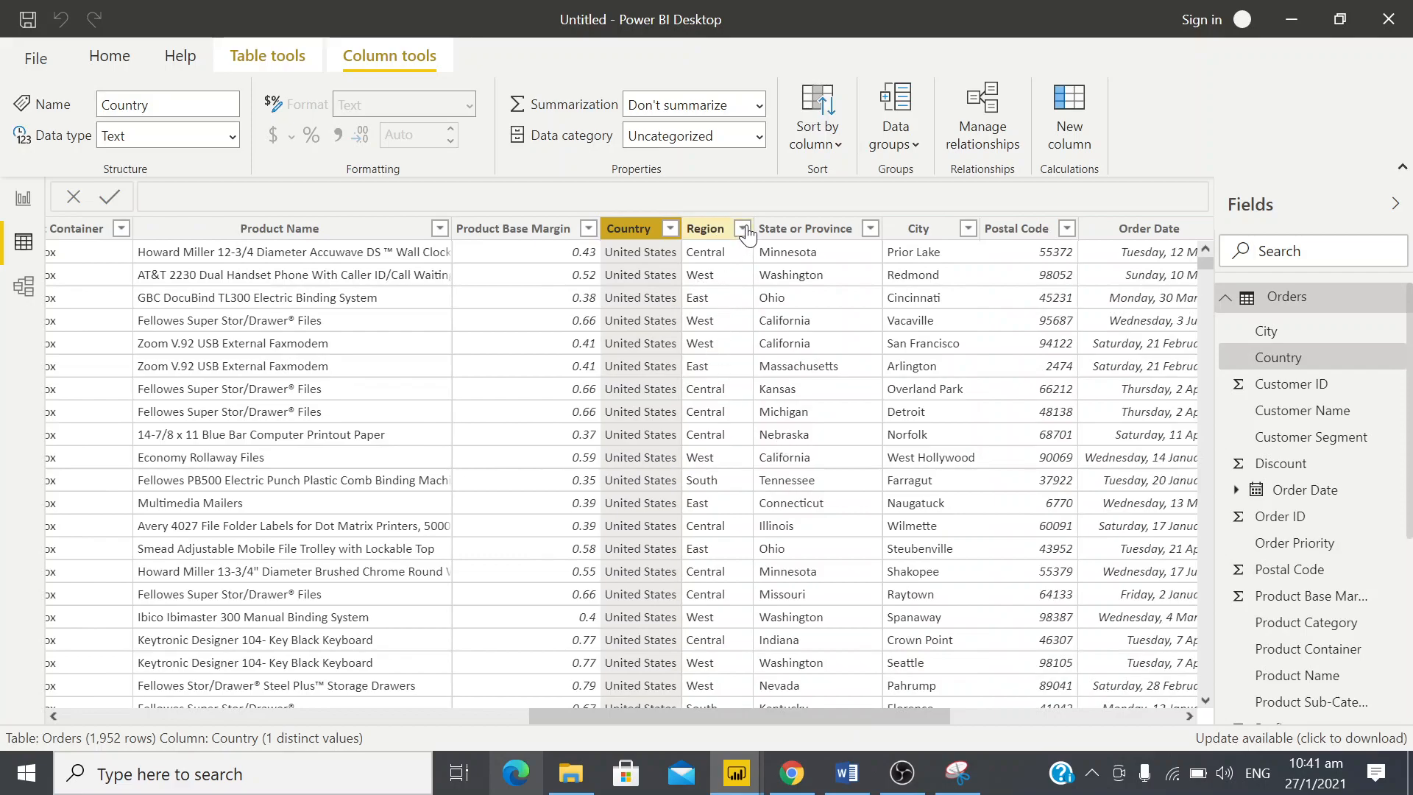
pyautogui.click(708, 229)
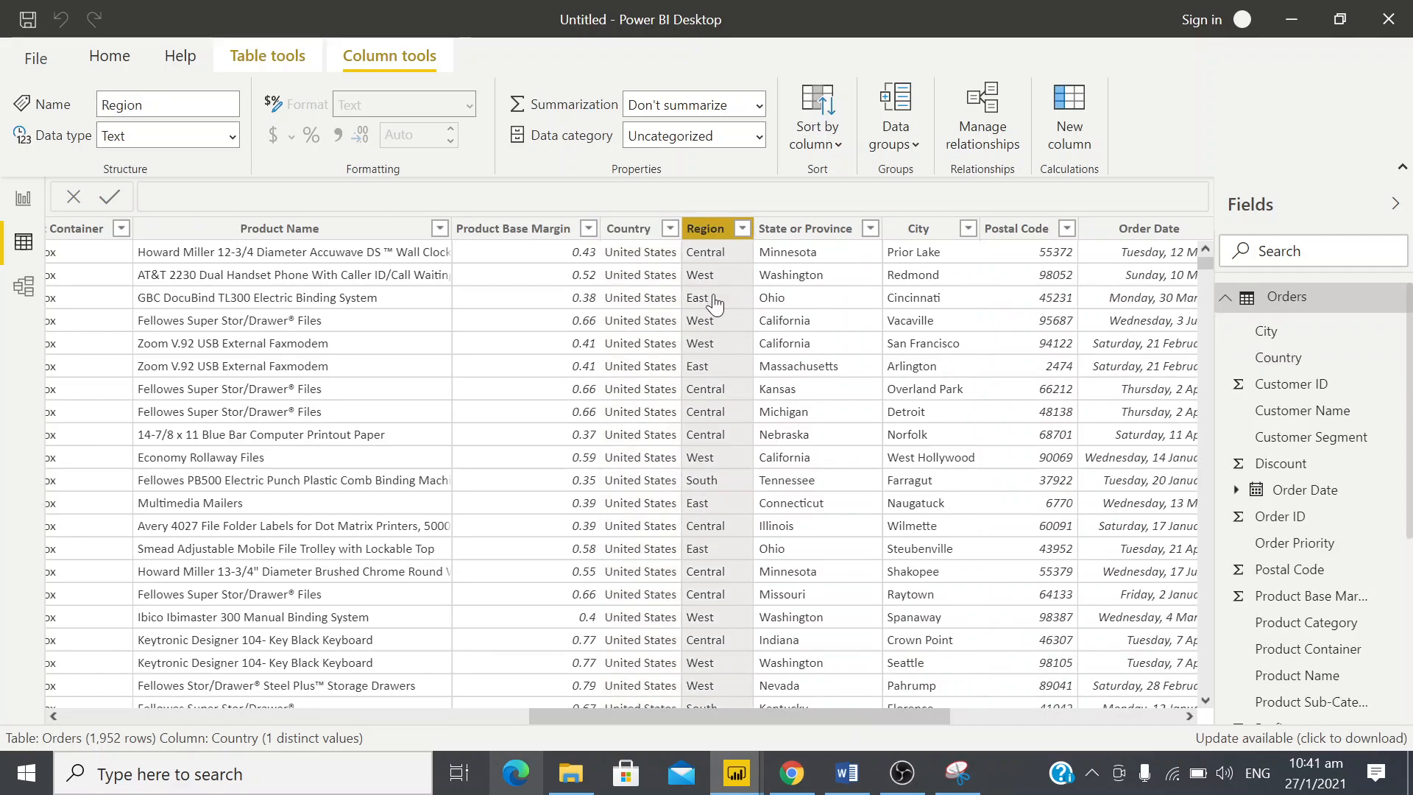
pyautogui.click(743, 228)
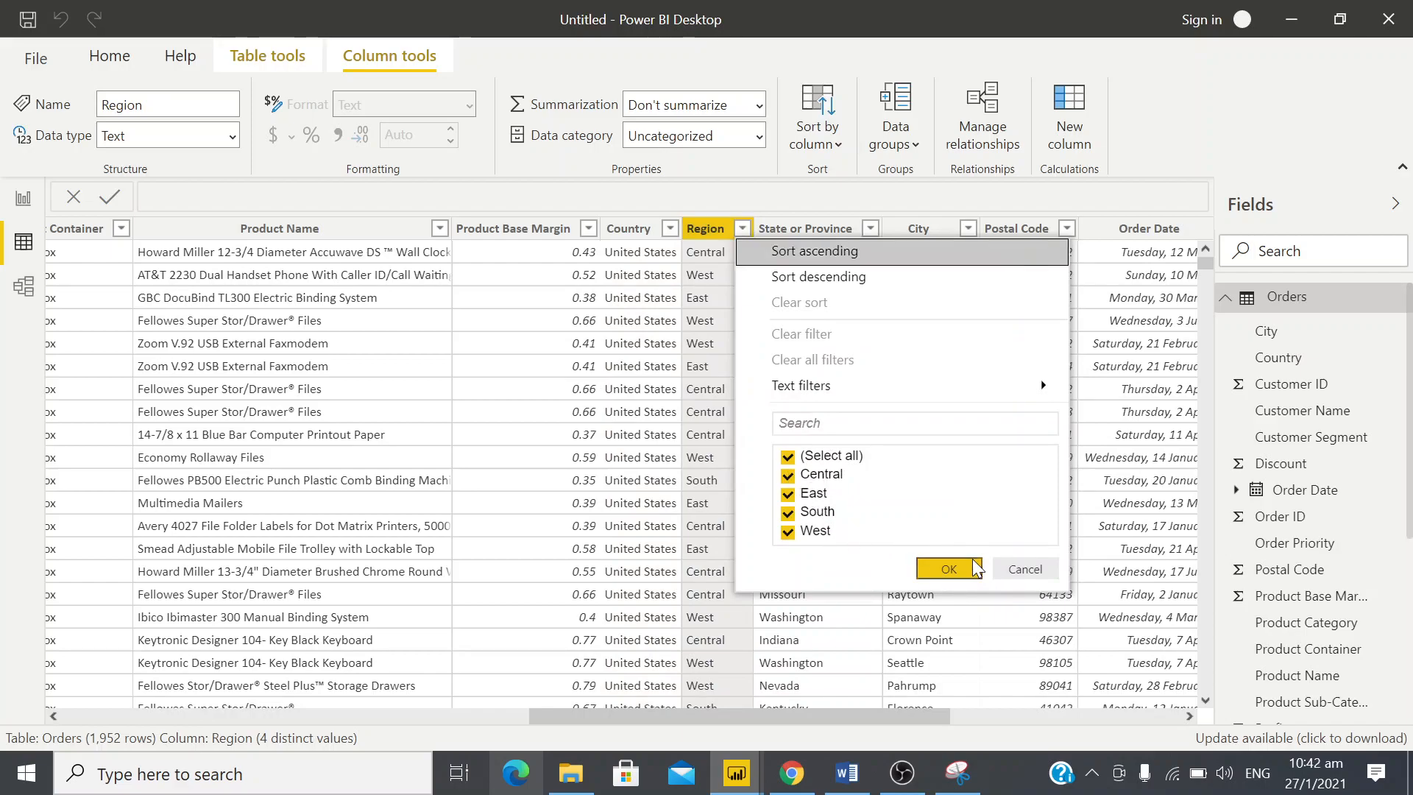
pyautogui.click(1023, 569)
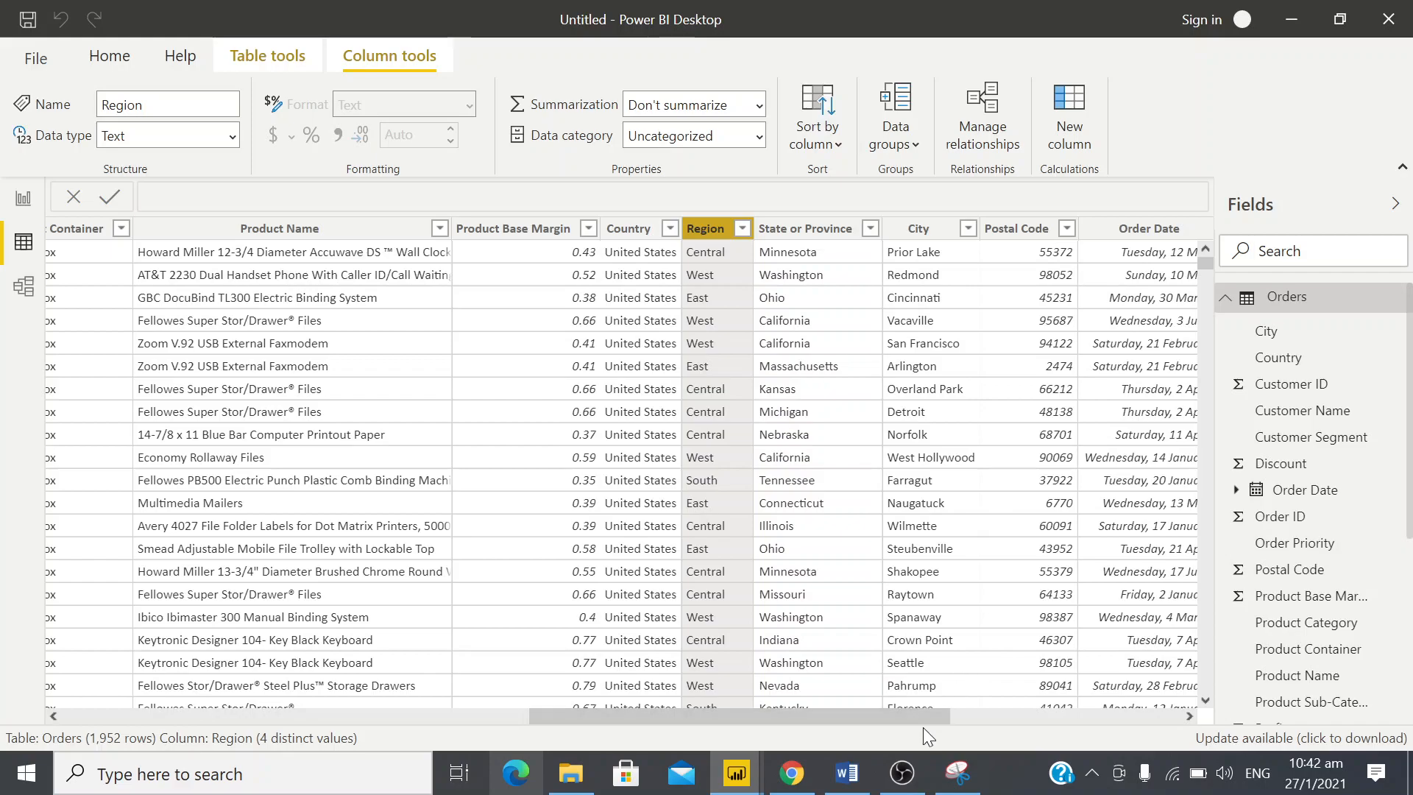
pyautogui.moveTo(951, 705); pyautogui.dragTo(1175, 705)
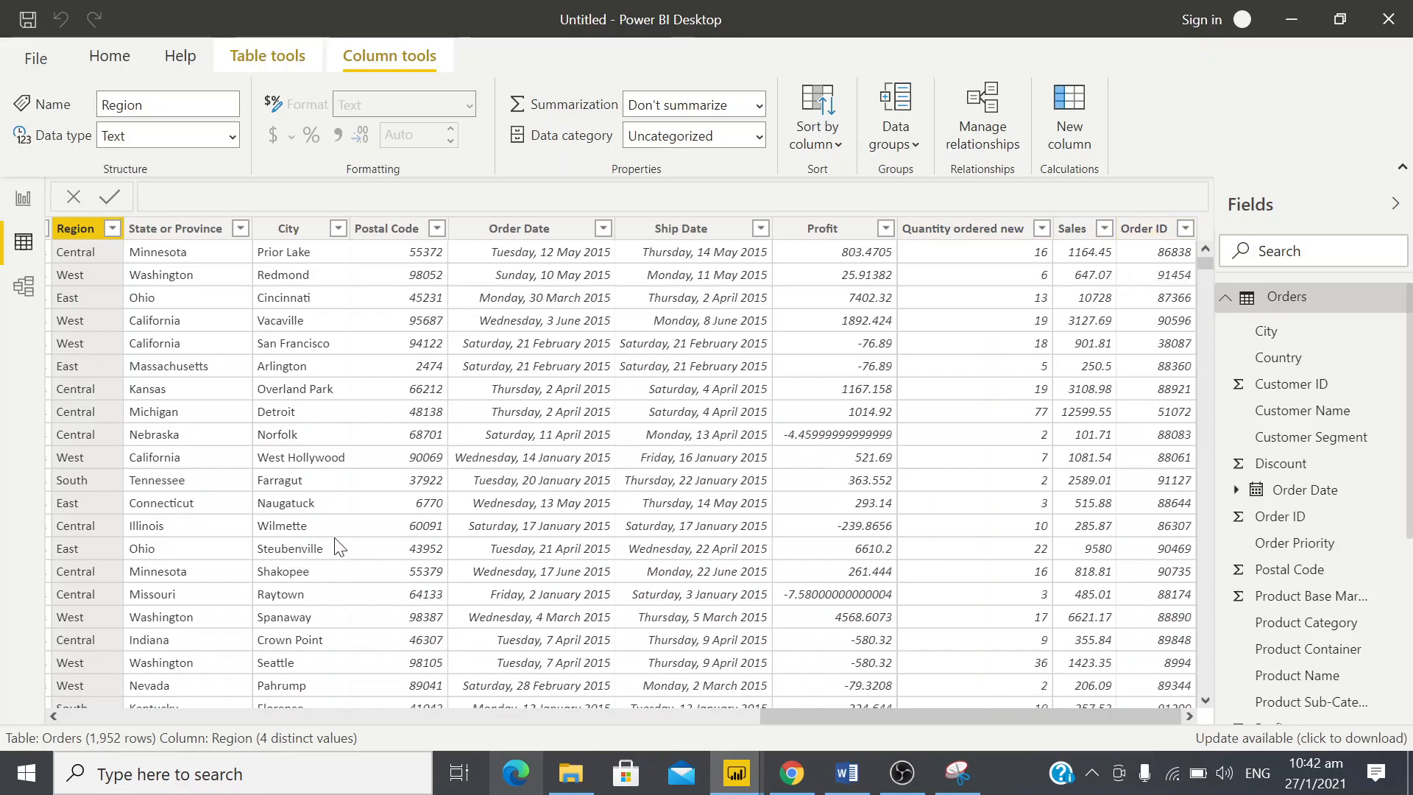
pyautogui.moveTo(824, 716); pyautogui.dragTo(64, 721)
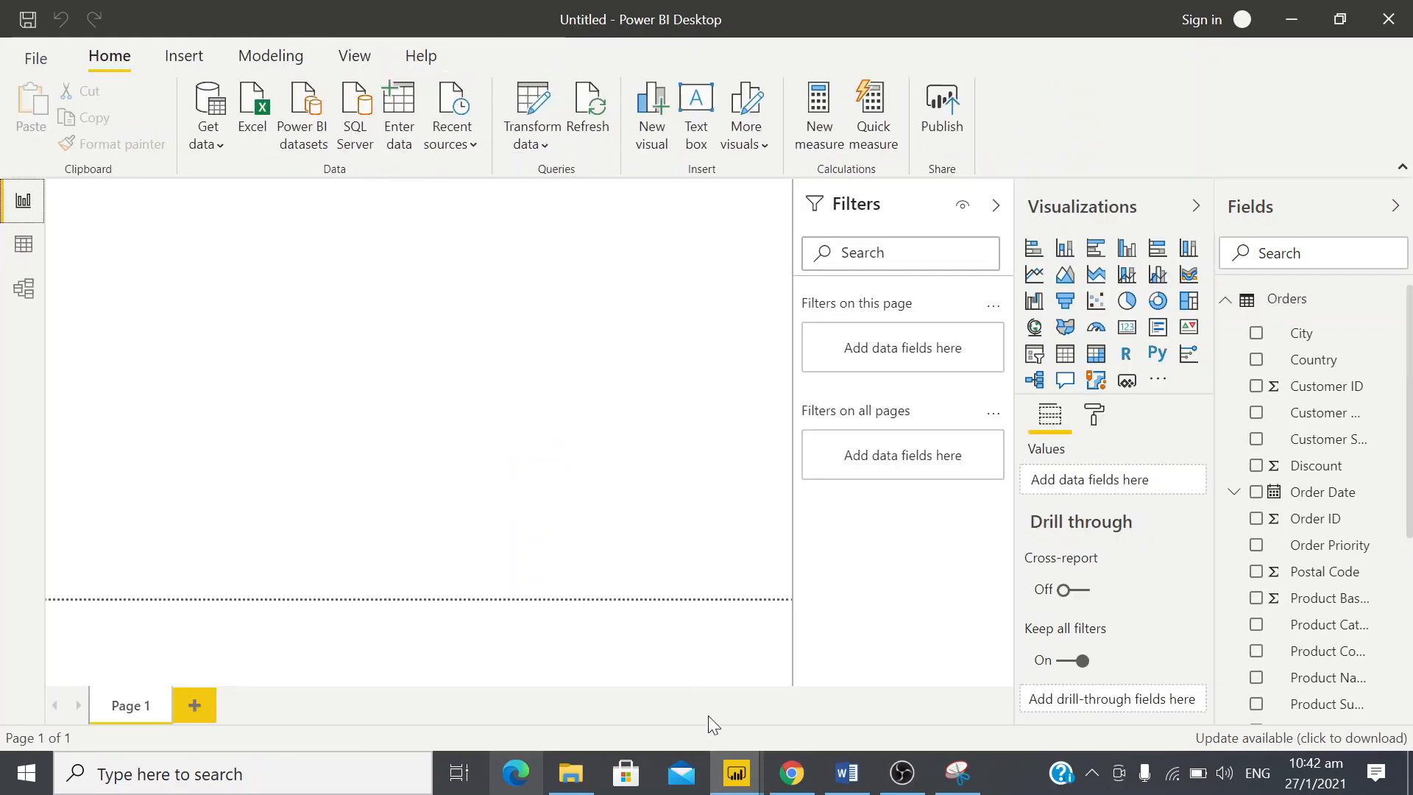
# Return to the blank report page and switch to the Jobsheet 11 document in Word to view the Sales Overview design
pyautogui.hotkey('alt', 'Tab')
pyautogui.hotkey('alt', 'Tab')
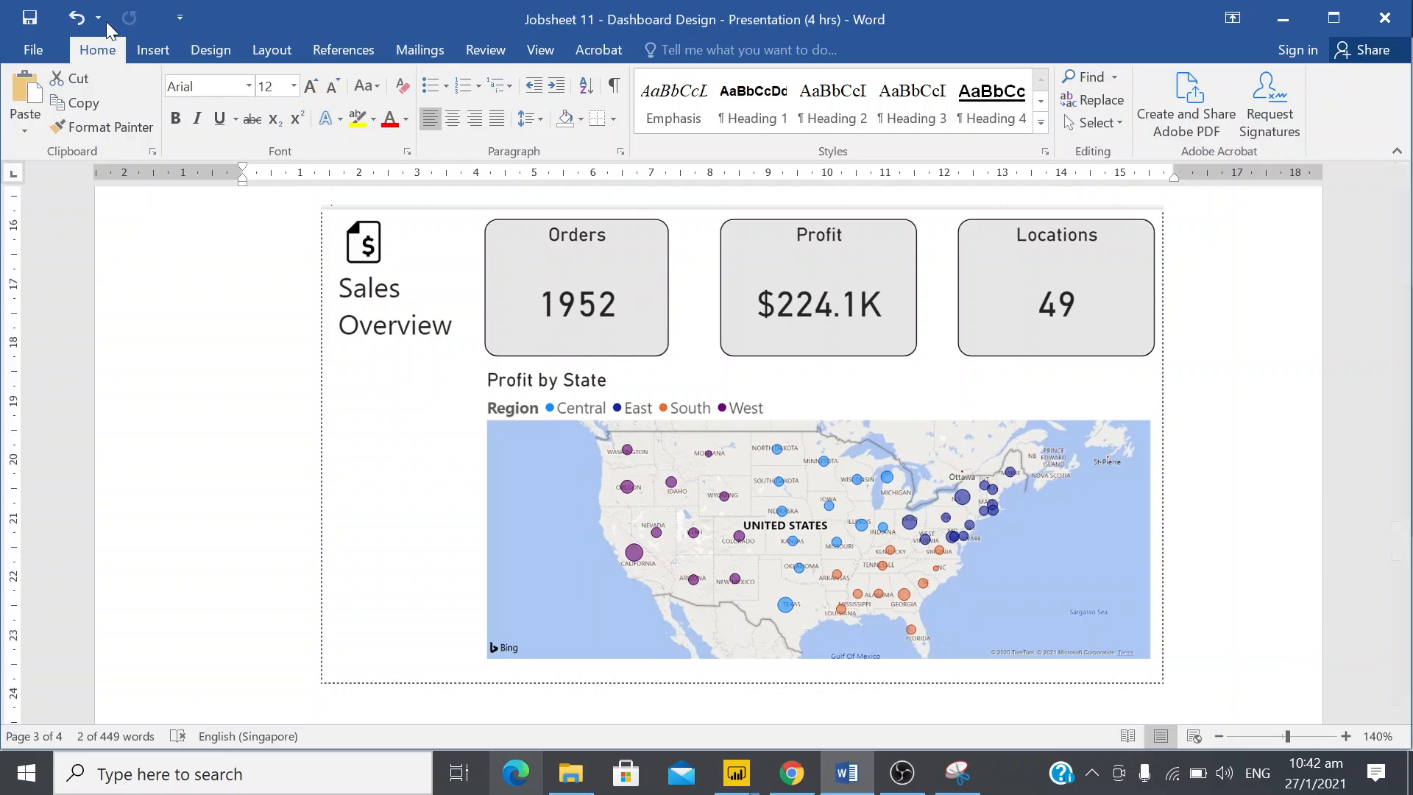
pyautogui.click(235, 50)
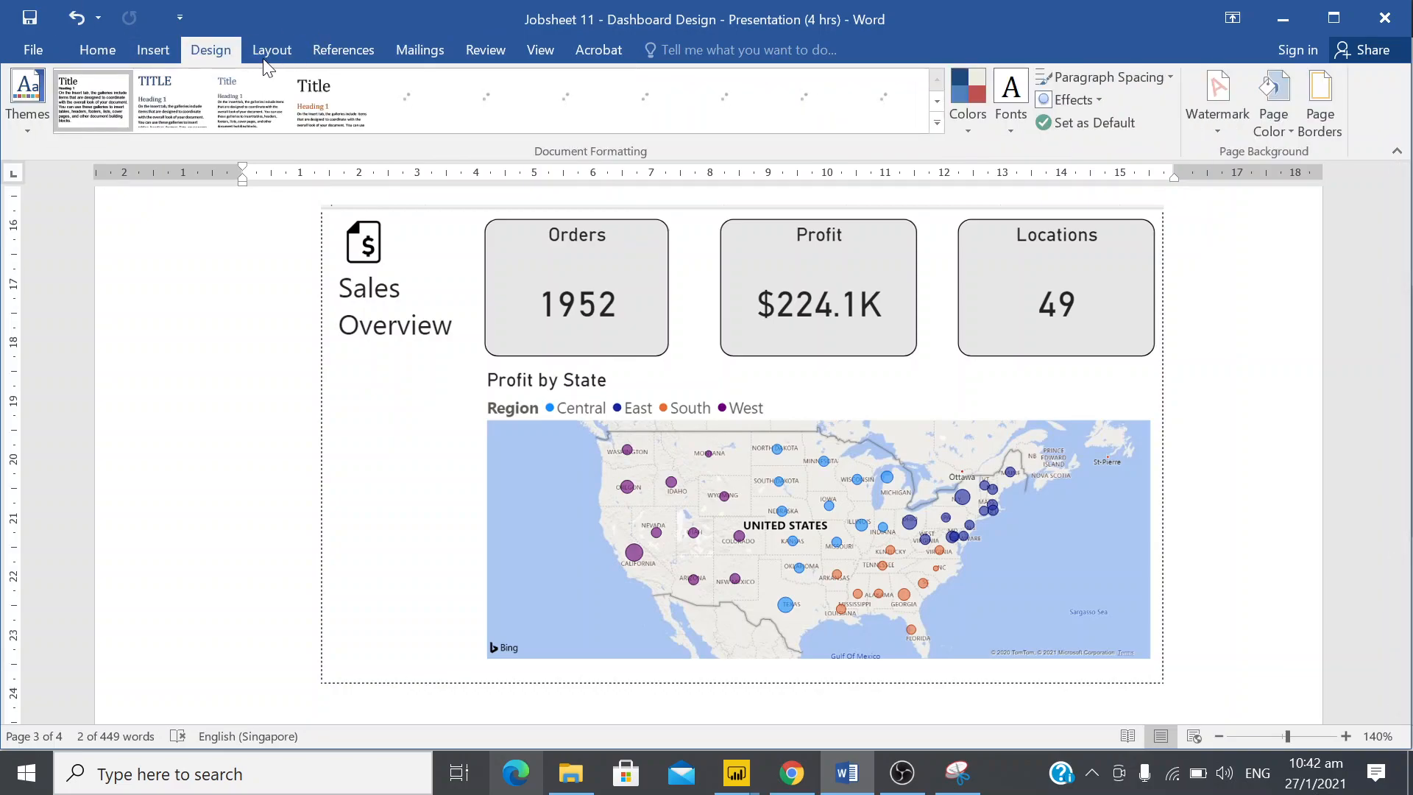
pyautogui.click(272, 50)
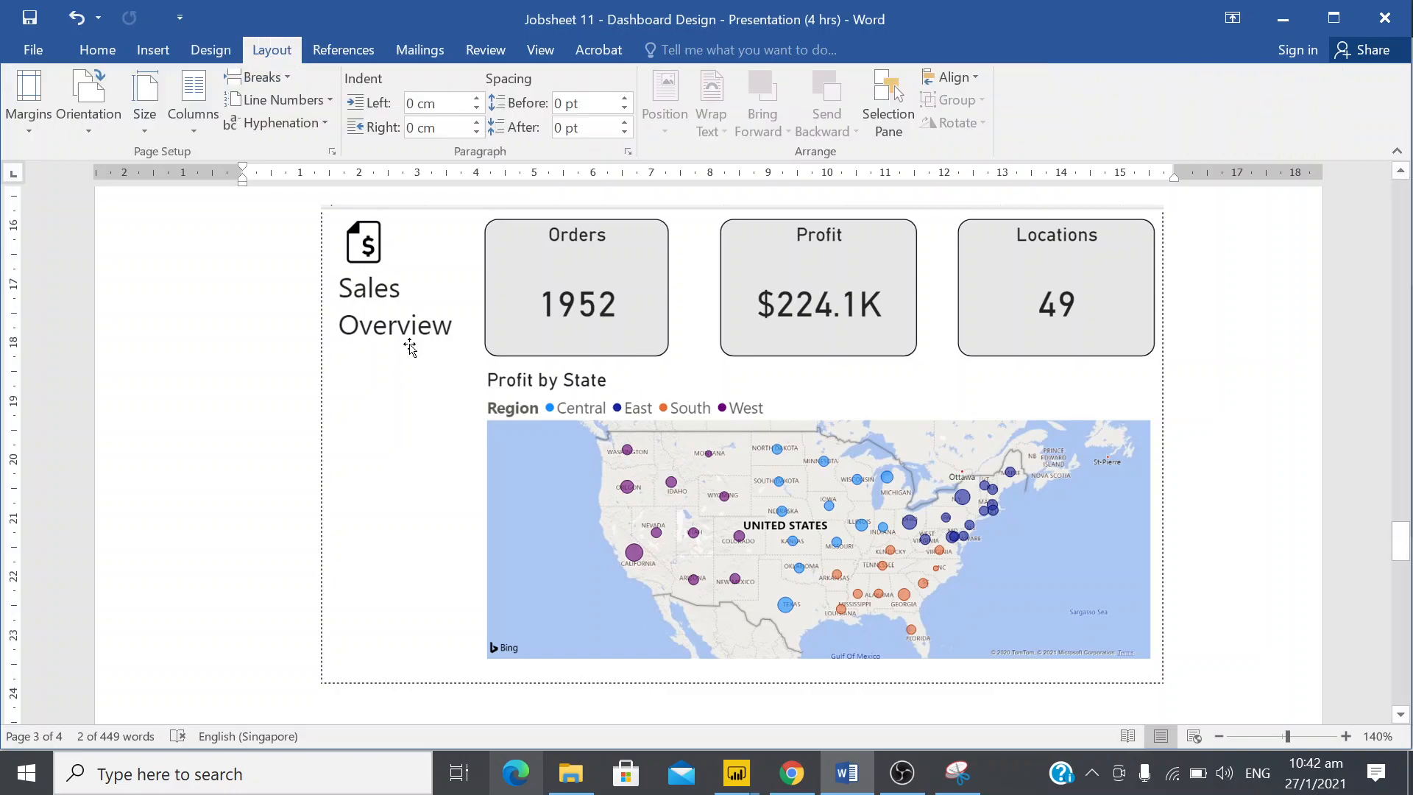
pyautogui.click(456, 357)
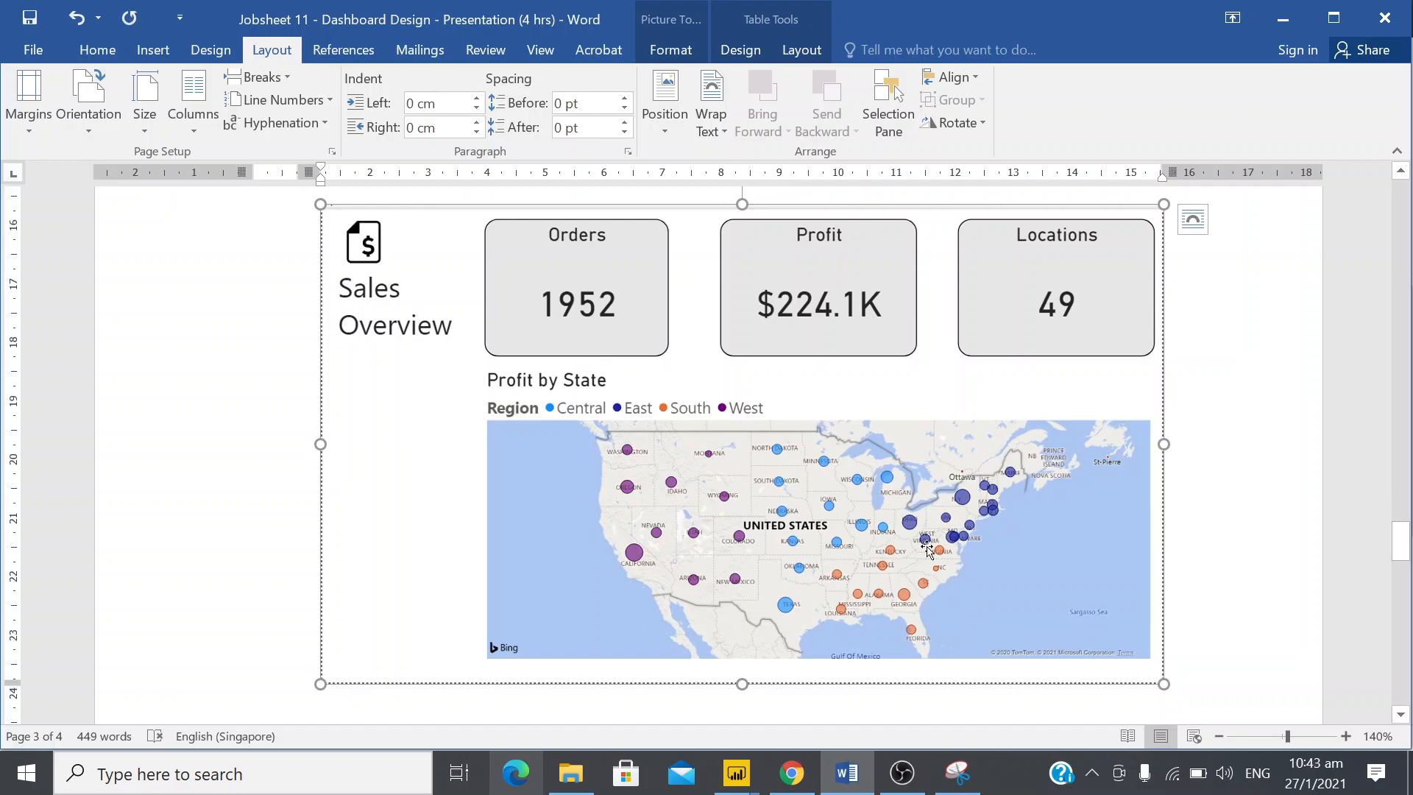
pyautogui.click(1231, 471)
# Switch to Snipping Tool and circle the three cards, the Profit by State map, the Sales Overview title and the icon with the pen
pyautogui.click(957, 773)
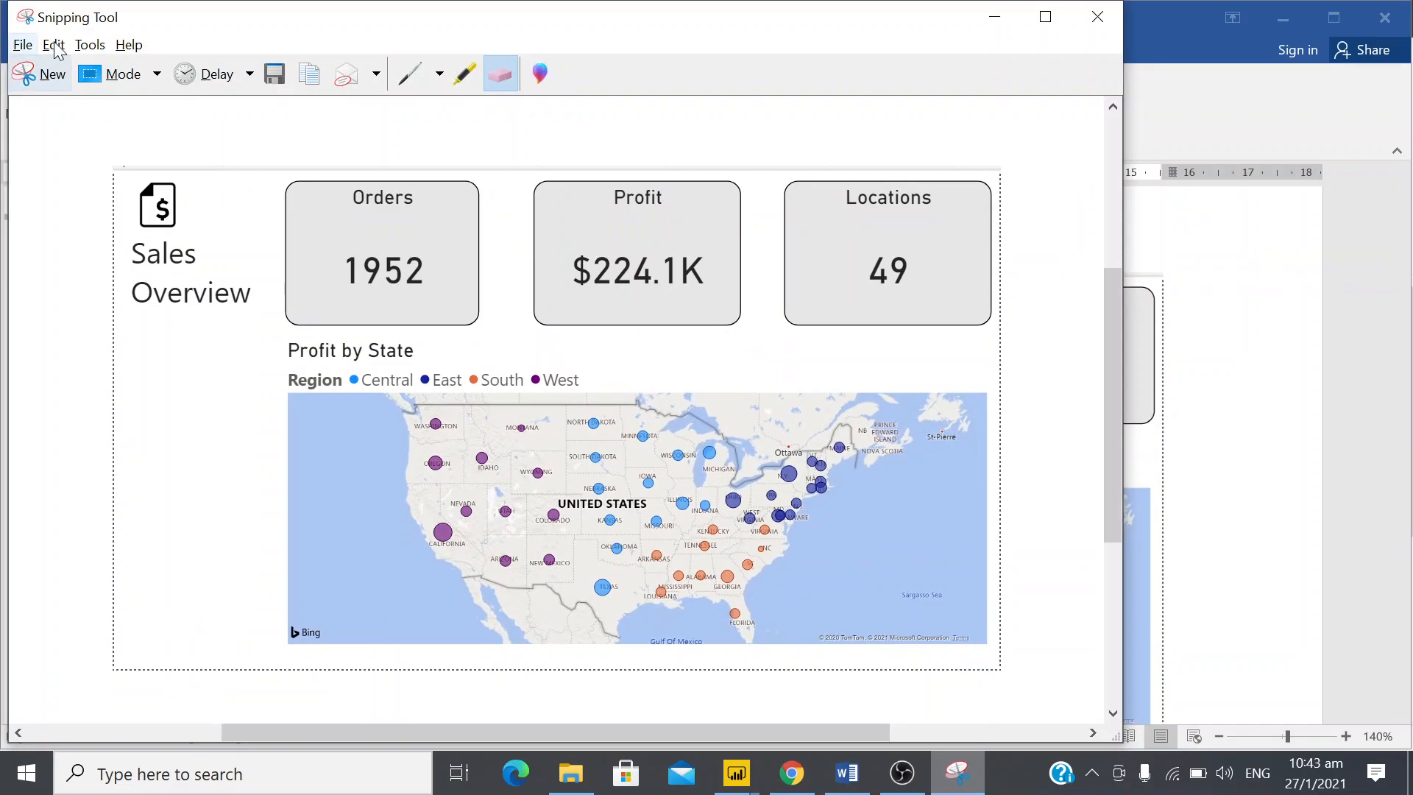
pyautogui.click(429, 81)
pyautogui.moveTo(393, 137)
pyautogui.mouseDown()
pyautogui.moveTo(266, 151)
pyautogui.moveTo(201, 237)
pyautogui.moveTo(281, 342)
pyautogui.moveTo(471, 333)
pyautogui.moveTo(514, 258)
pyautogui.moveTo(393, 110)
pyautogui.mouseUp()
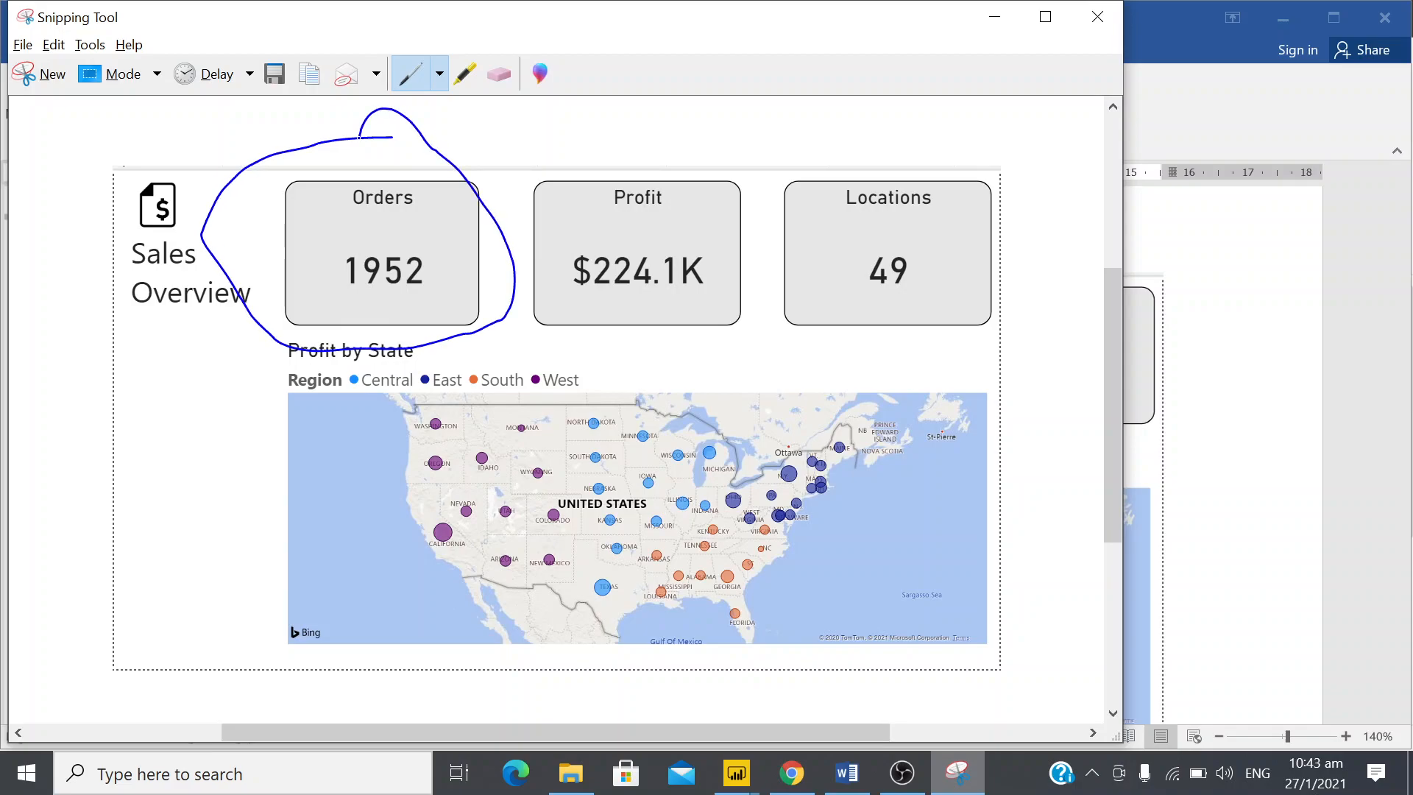
pyautogui.moveTo(649, 137)
pyautogui.mouseDown()
pyautogui.moveTo(550, 175)
pyautogui.moveTo(512, 256)
pyautogui.moveTo(552, 361)
pyautogui.moveTo(728, 333)
pyautogui.moveTo(763, 251)
pyautogui.moveTo(653, 137)
pyautogui.mouseUp()
pyautogui.moveTo(917, 132)
pyautogui.mouseDown()
pyautogui.moveTo(774, 210)
pyautogui.moveTo(839, 348)
pyautogui.moveTo(1034, 313)
pyautogui.moveTo(942, 131)
pyautogui.mouseUp()
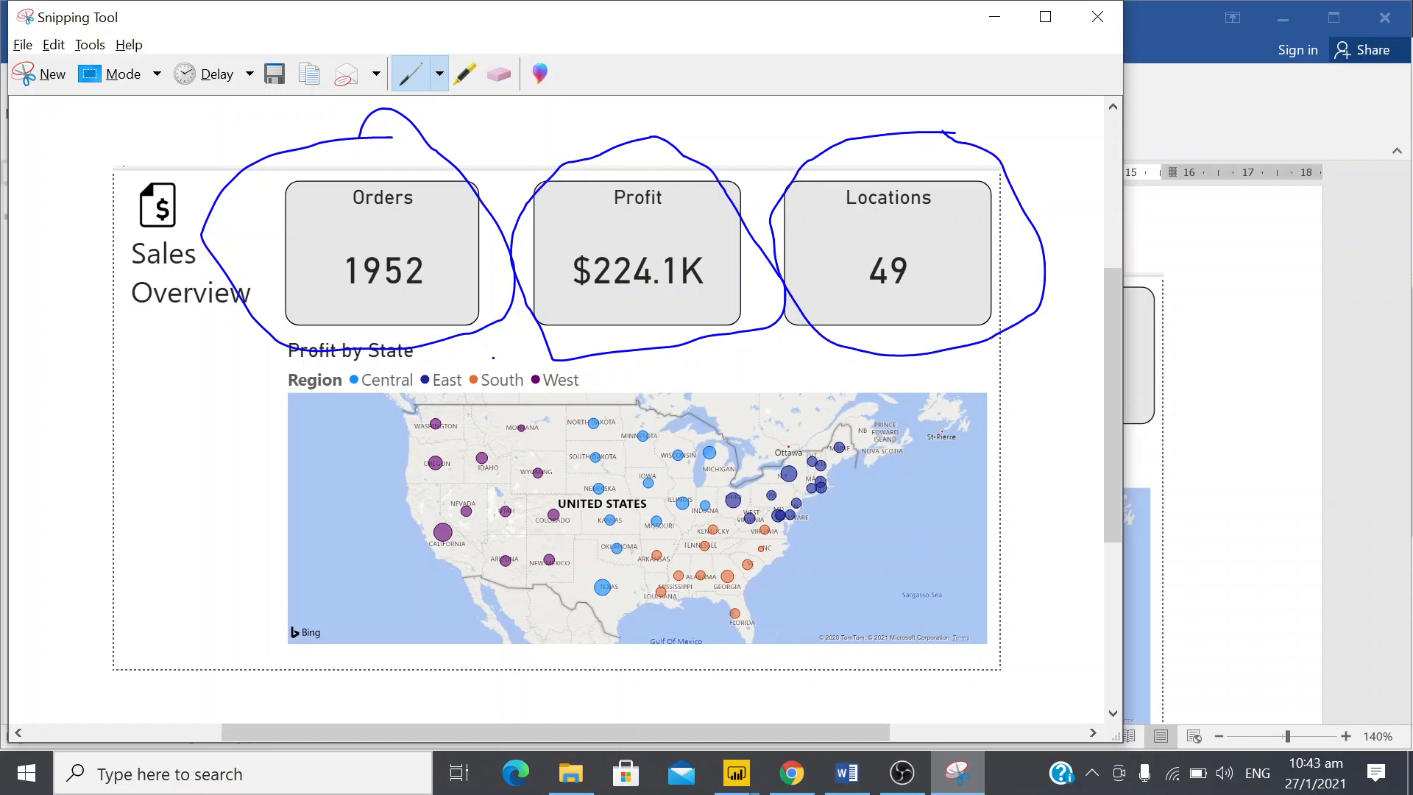
pyautogui.moveTo(1060, 378)
pyautogui.mouseDown()
pyautogui.moveTo(450, 340)
pyautogui.moveTo(221, 353)
pyautogui.moveTo(228, 600)
pyautogui.moveTo(585, 638)
pyautogui.moveTo(905, 648)
pyautogui.moveTo(1089, 480)
pyautogui.moveTo(1044, 370)
pyautogui.mouseUp()
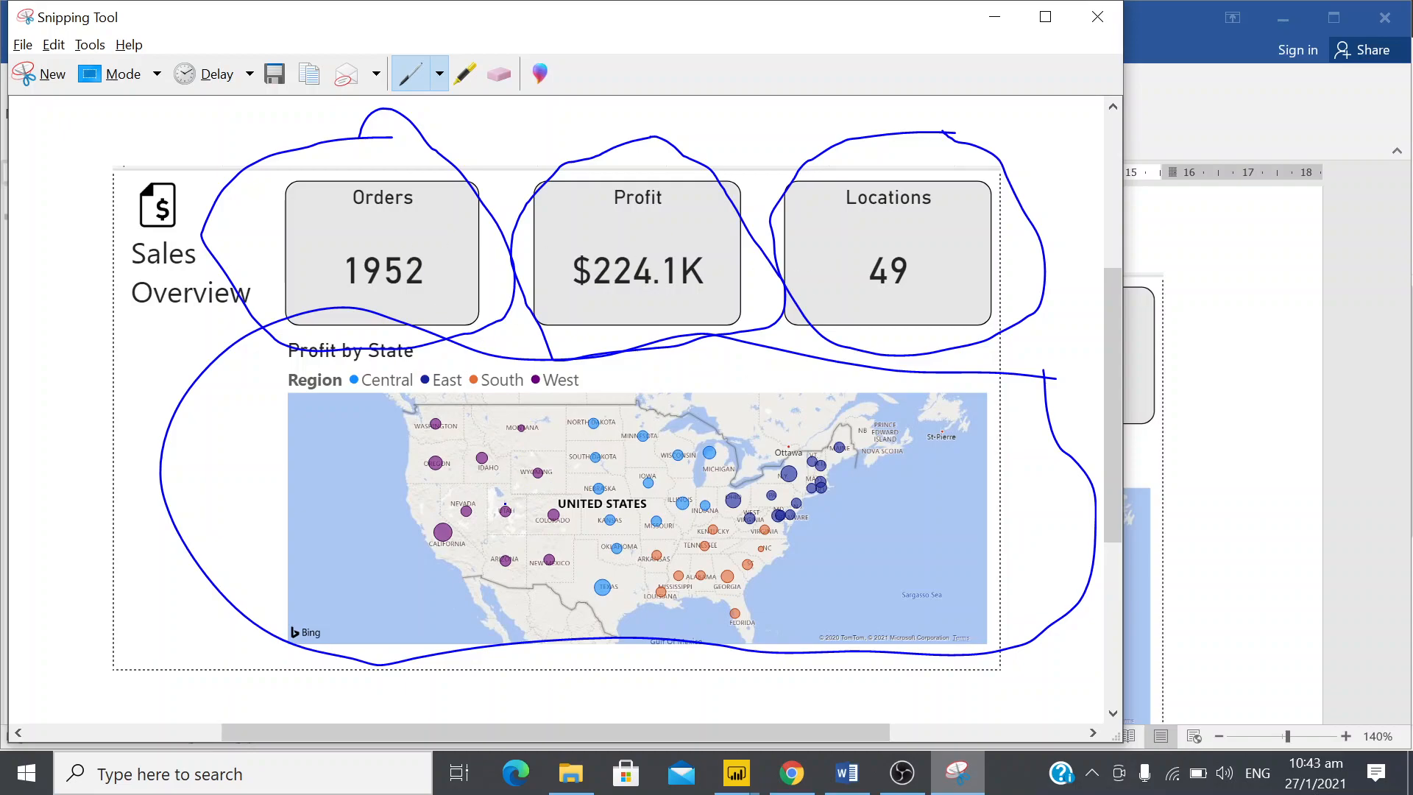
pyautogui.moveTo(218, 236)
pyautogui.mouseDown()
pyautogui.moveTo(135, 237)
pyautogui.moveTo(83, 278)
pyautogui.moveTo(215, 331)
pyautogui.moveTo(274, 278)
pyautogui.moveTo(238, 240)
pyautogui.mouseUp()
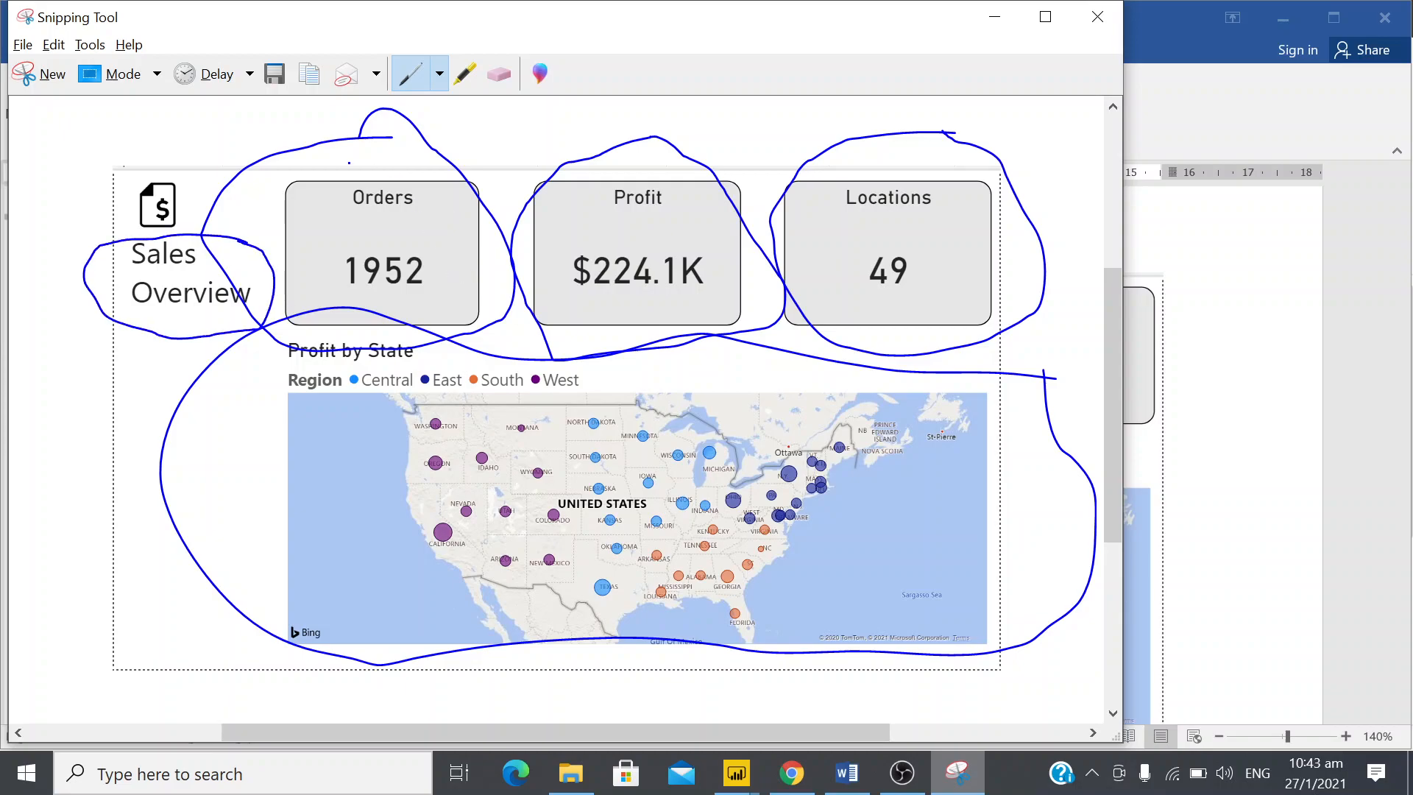
pyautogui.moveTo(179, 156)
pyautogui.mouseDown()
pyautogui.moveTo(114, 192)
pyautogui.moveTo(132, 231)
pyautogui.moveTo(204, 230)
pyautogui.moveTo(195, 163)
pyautogui.mouseUp()
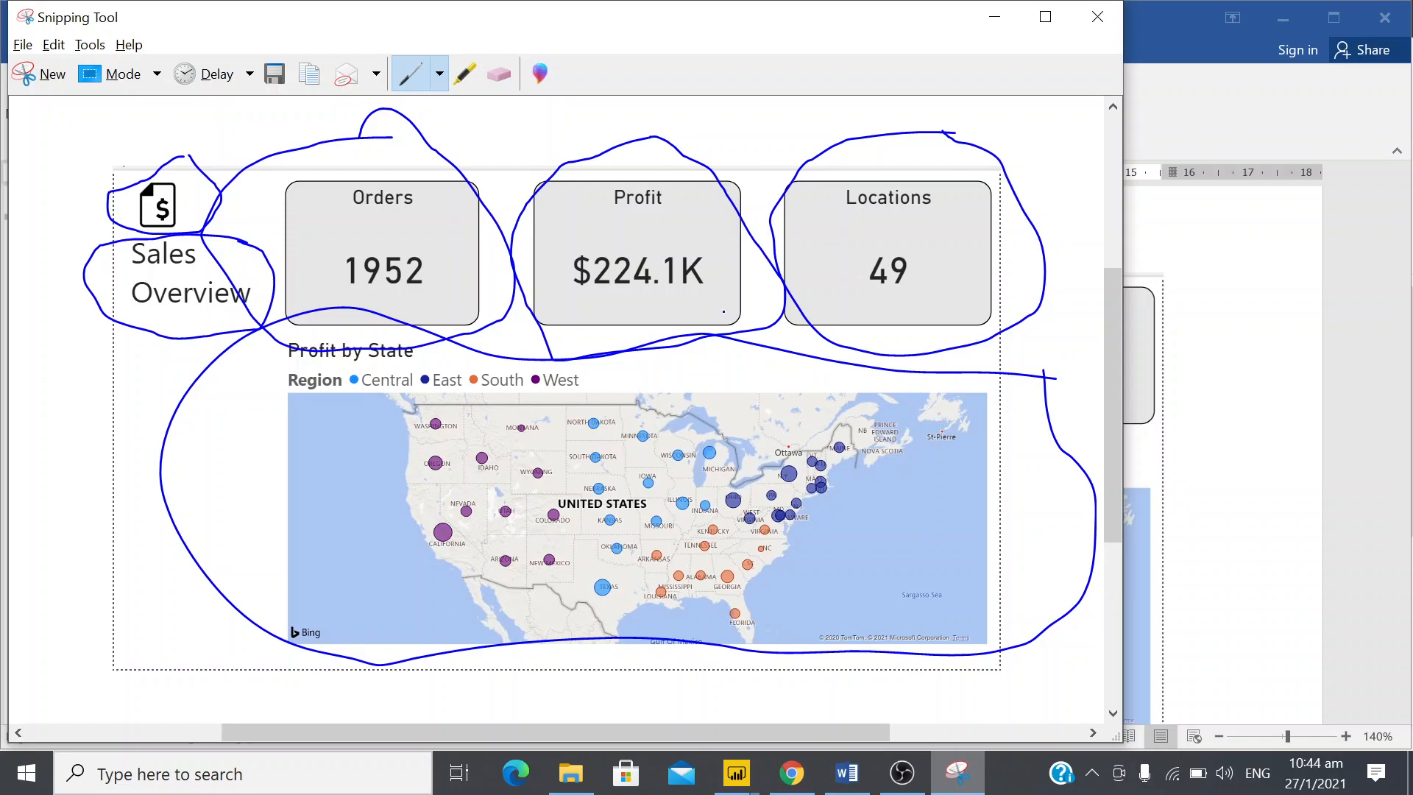
# Return to Power BI Desktop, collapse the Fields pane and add an empty card visual near the page's upper edge, leaving space on its left
pyautogui.click(745, 773)
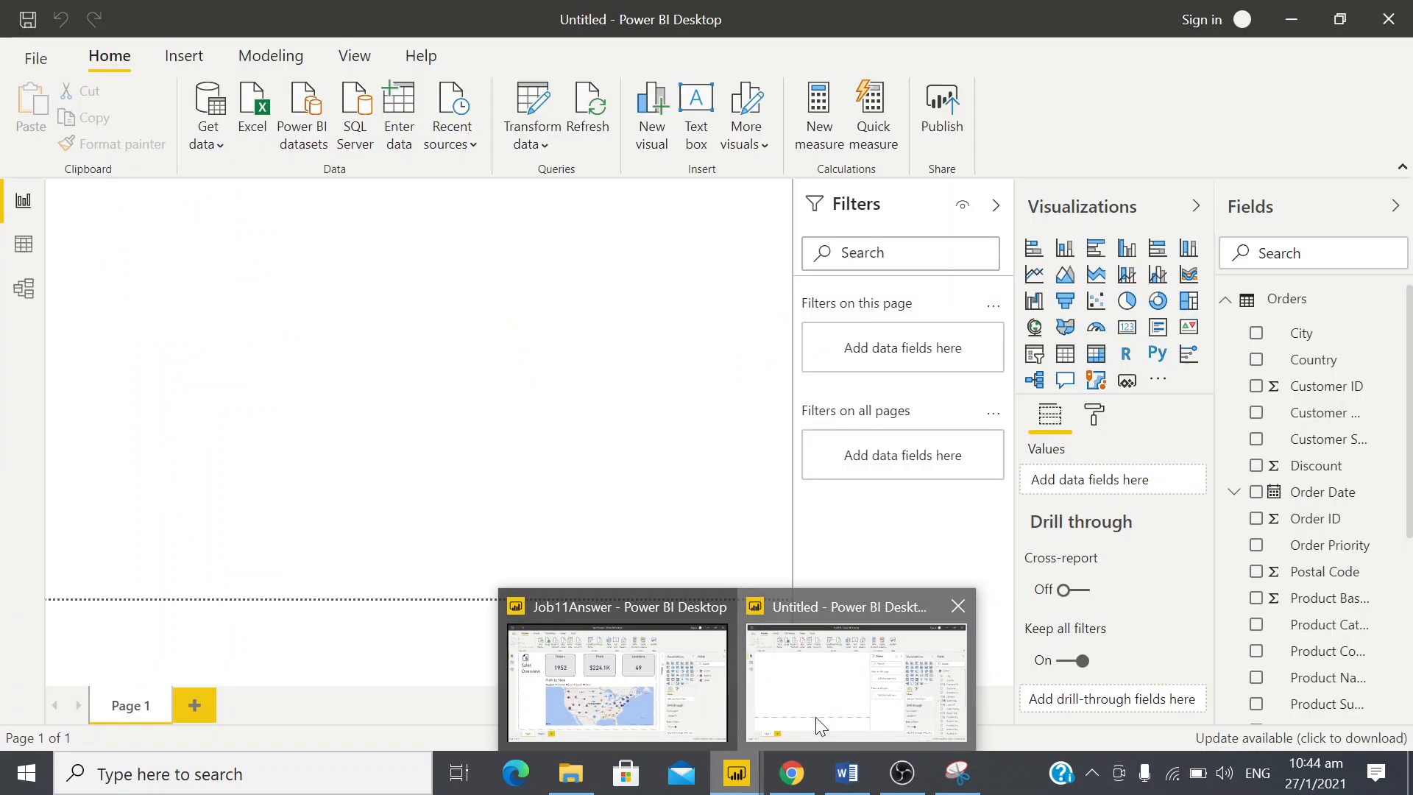
pyautogui.click(816, 717)
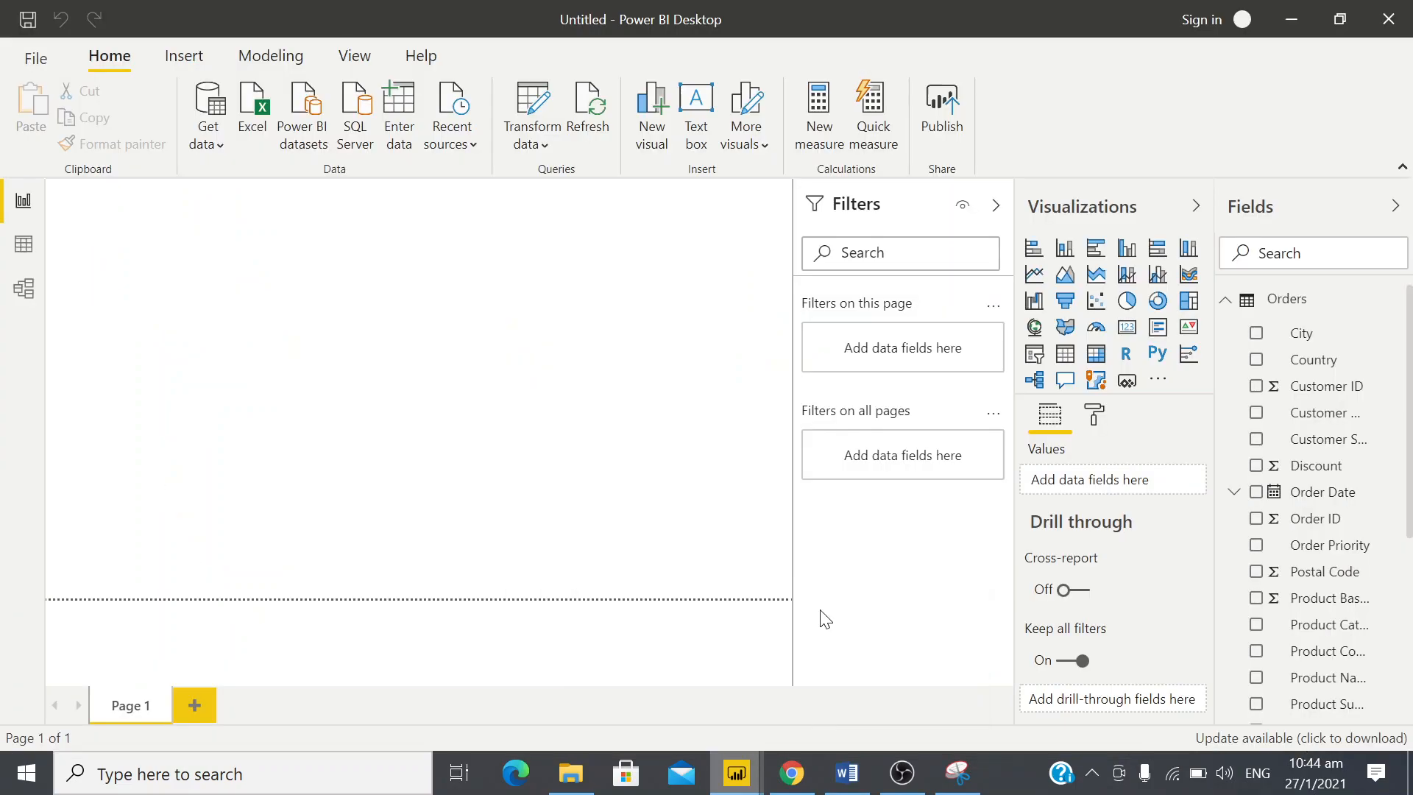
pyautogui.click(1396, 210)
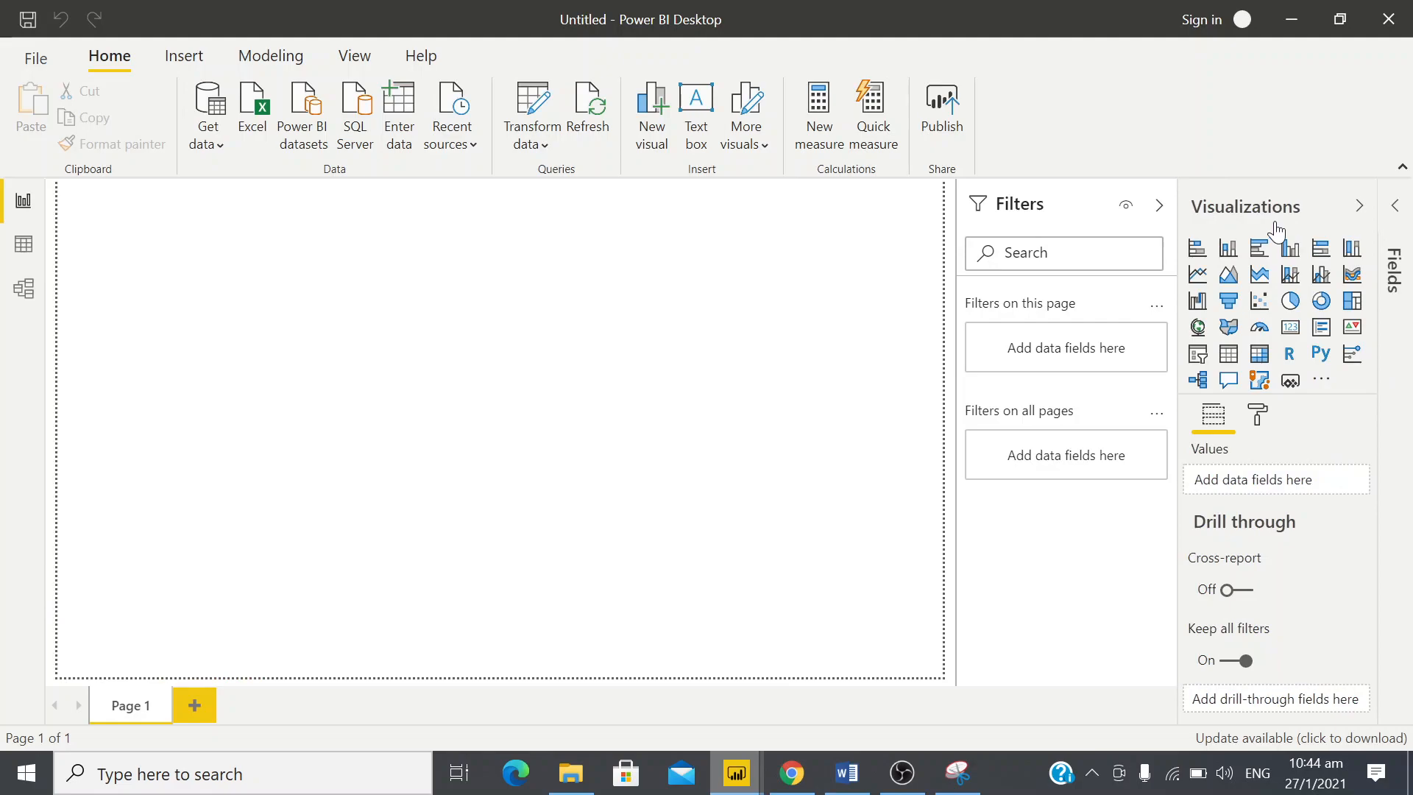
pyautogui.click(1300, 332)
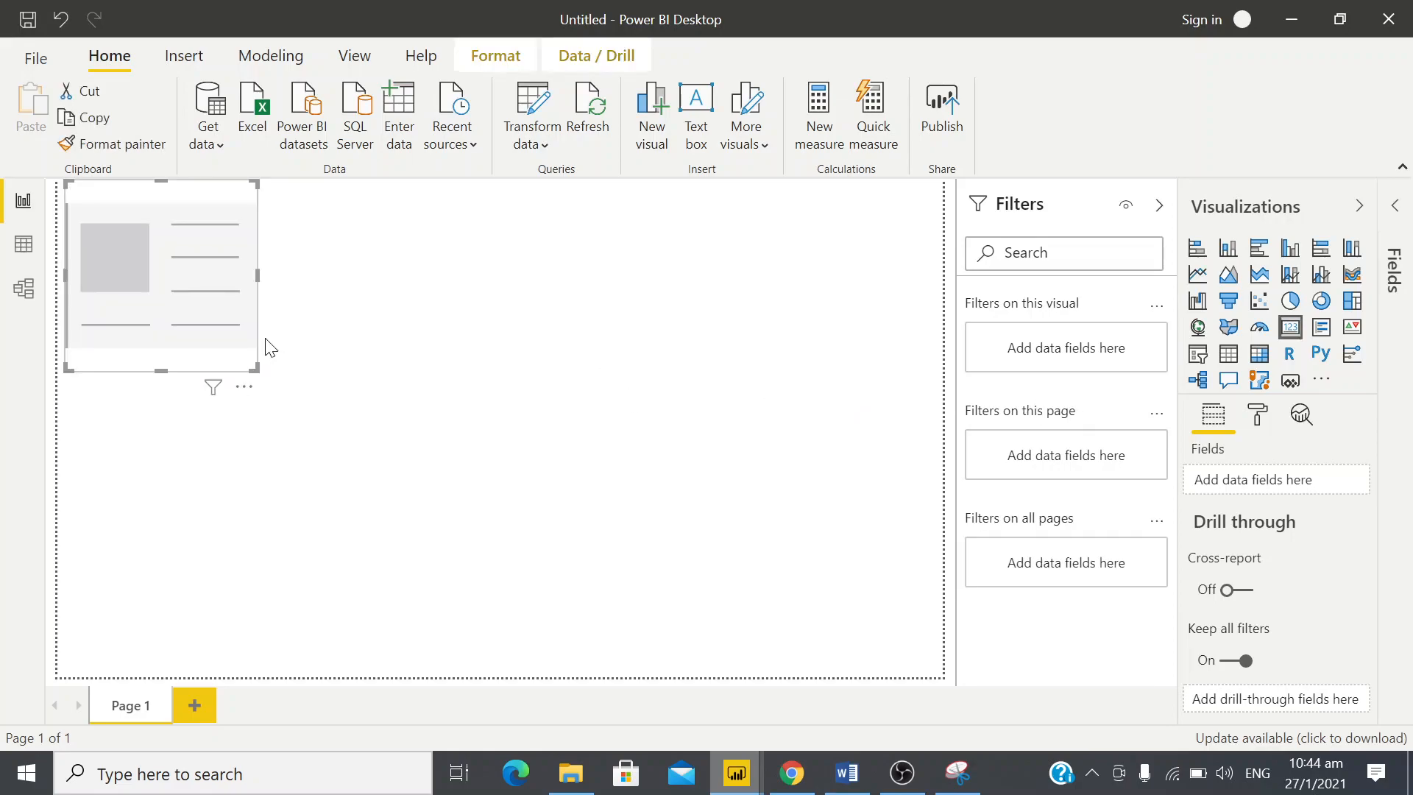
pyautogui.moveTo(177, 291); pyautogui.dragTo(362, 295)
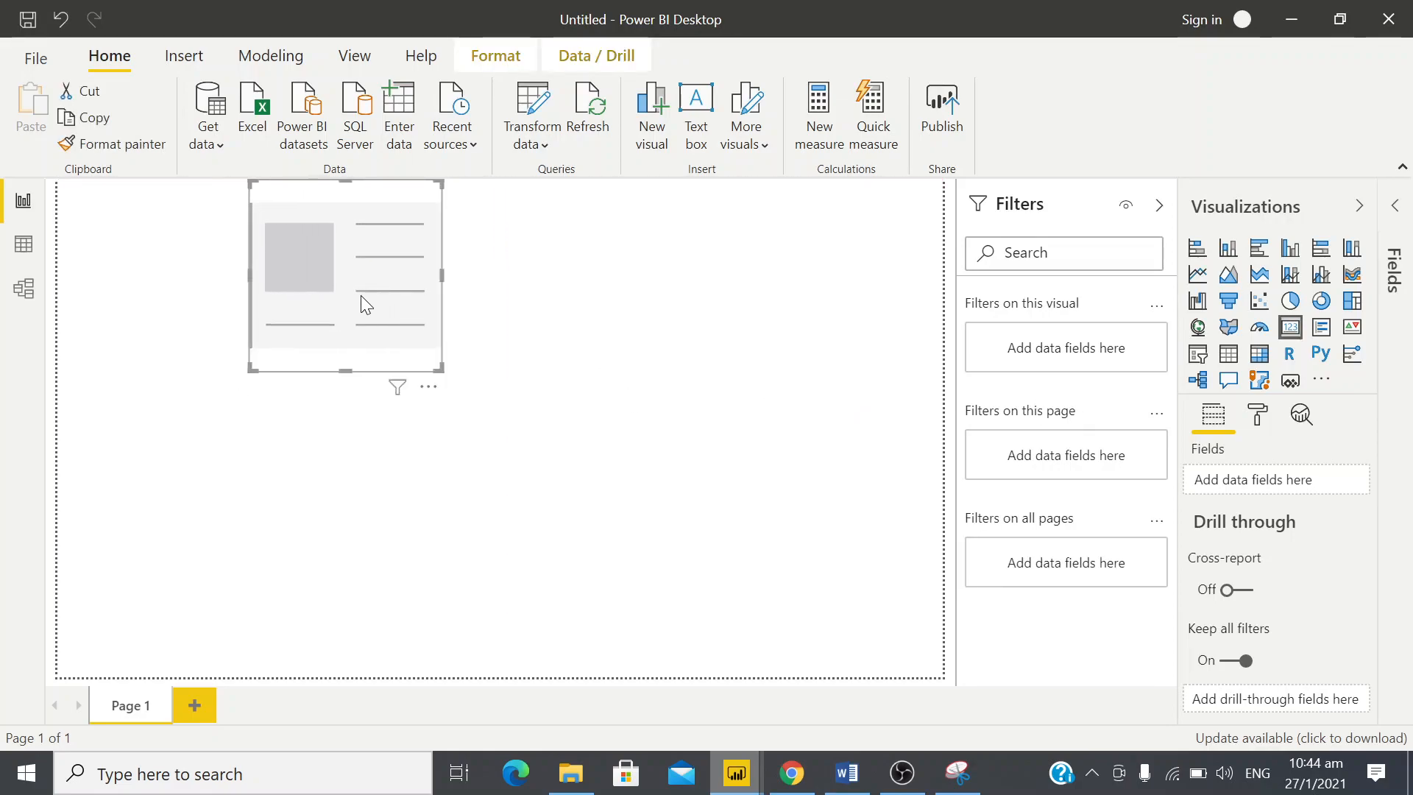
# Duplicate the empty card twice and line up the copies in a row to the right of the first card
pyautogui.hotkey('ctrl', 'c')
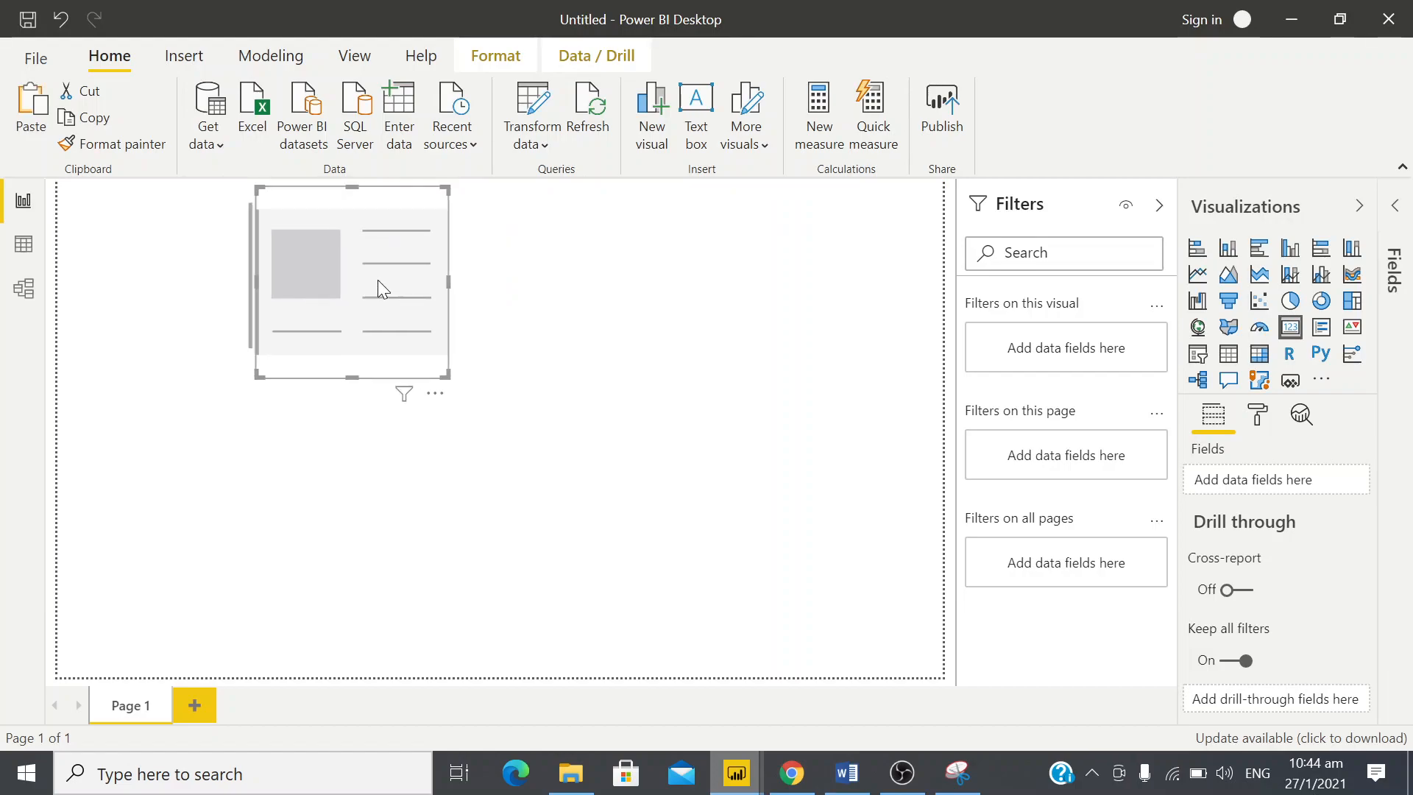
pyautogui.hotkey('ctrl', 'v')
pyautogui.moveTo(554, 275); pyautogui.dragTo(602, 263)
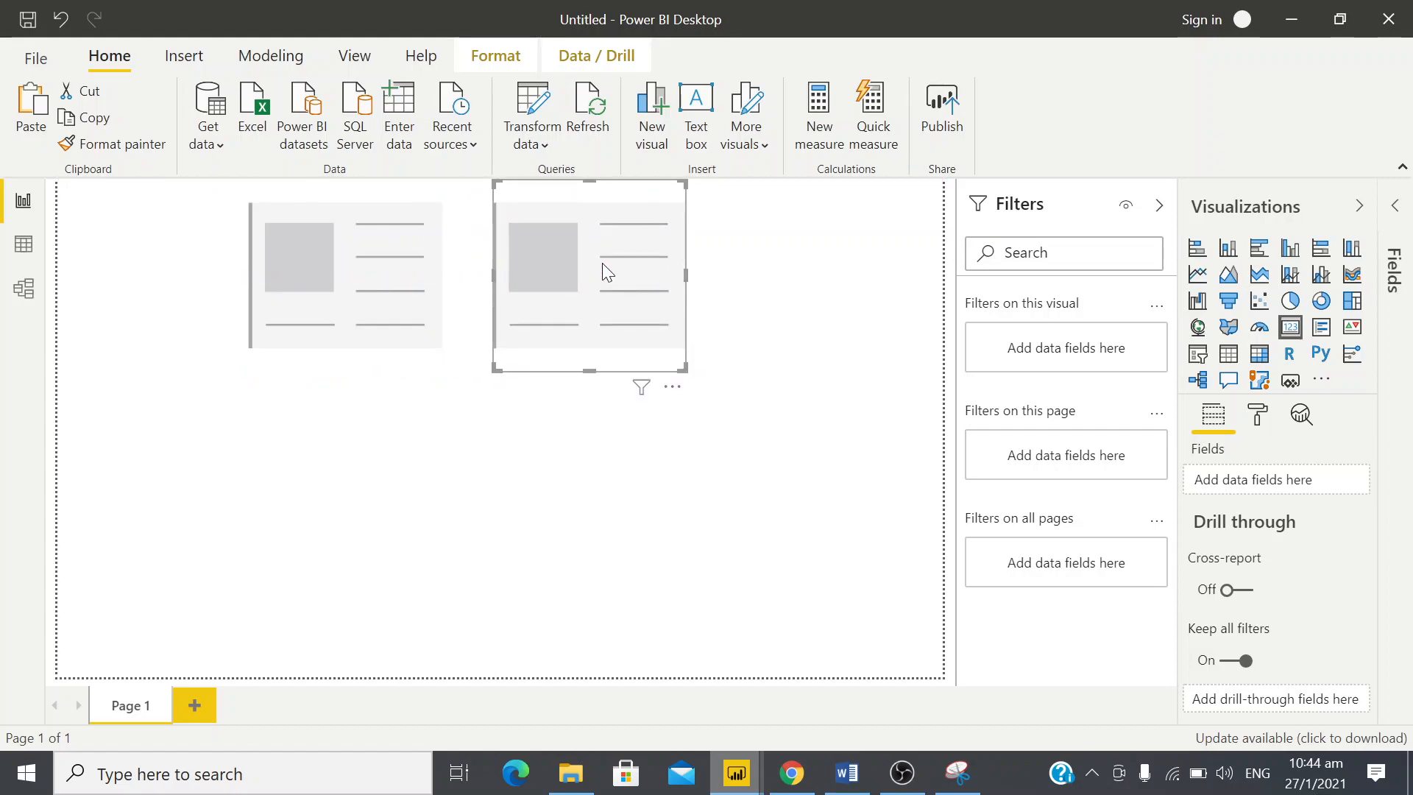
pyautogui.click(445, 279)
pyautogui.hotkey('ctrl', 'v')
pyautogui.moveTo(604, 272); pyautogui.dragTo(874, 265)
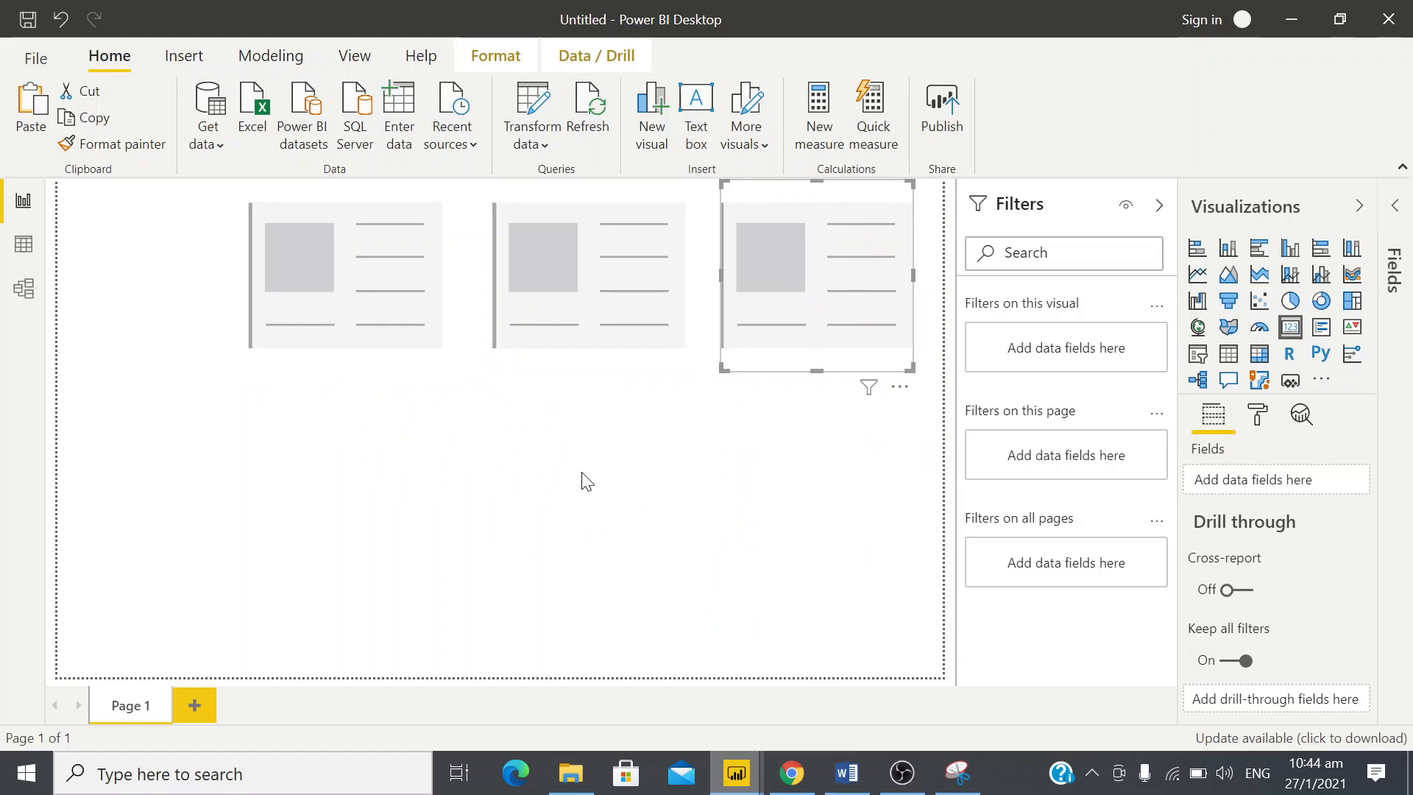
pyautogui.click(699, 434)
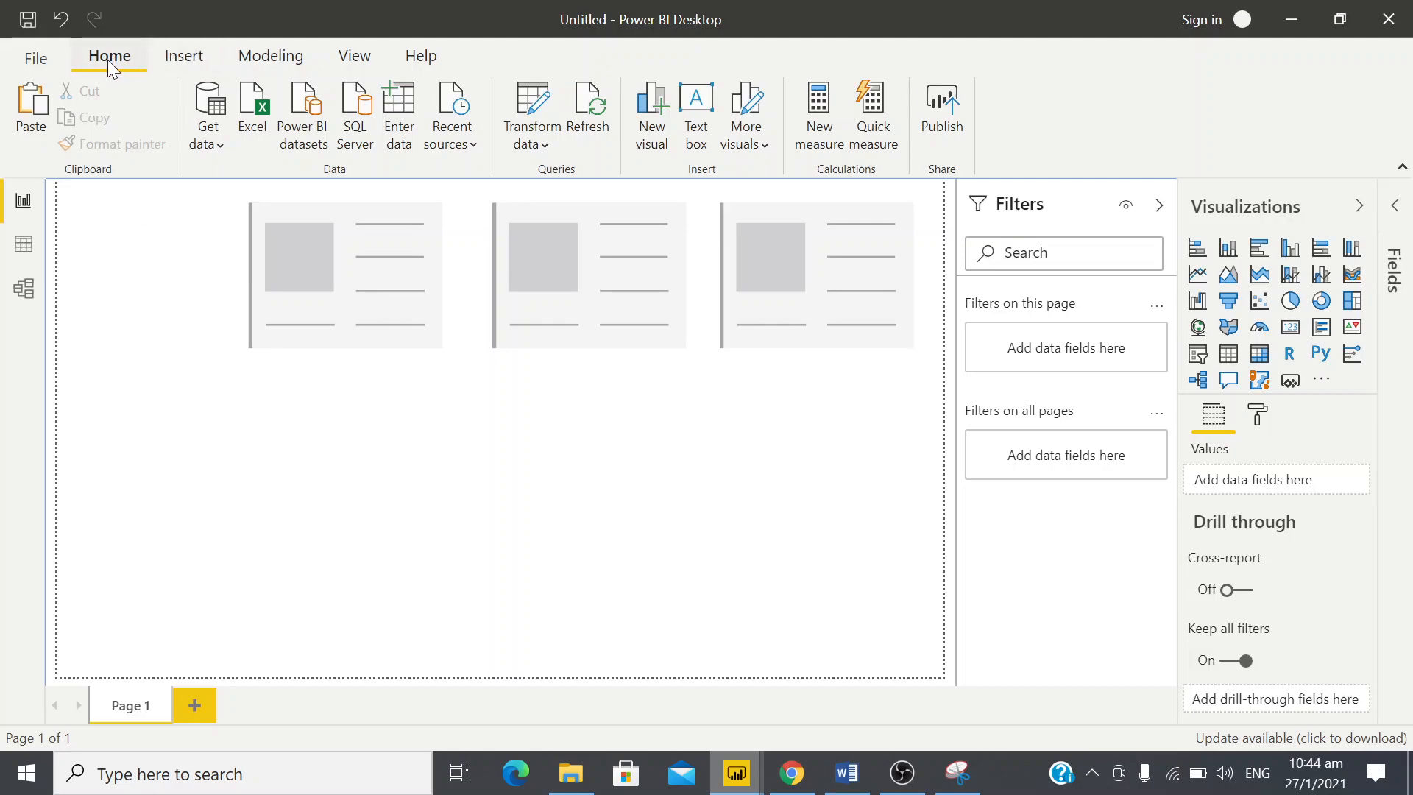
# Add a text box reading "Sales Overview" to the report page, checking the wording against the annotated design snip
pyautogui.click(698, 120)
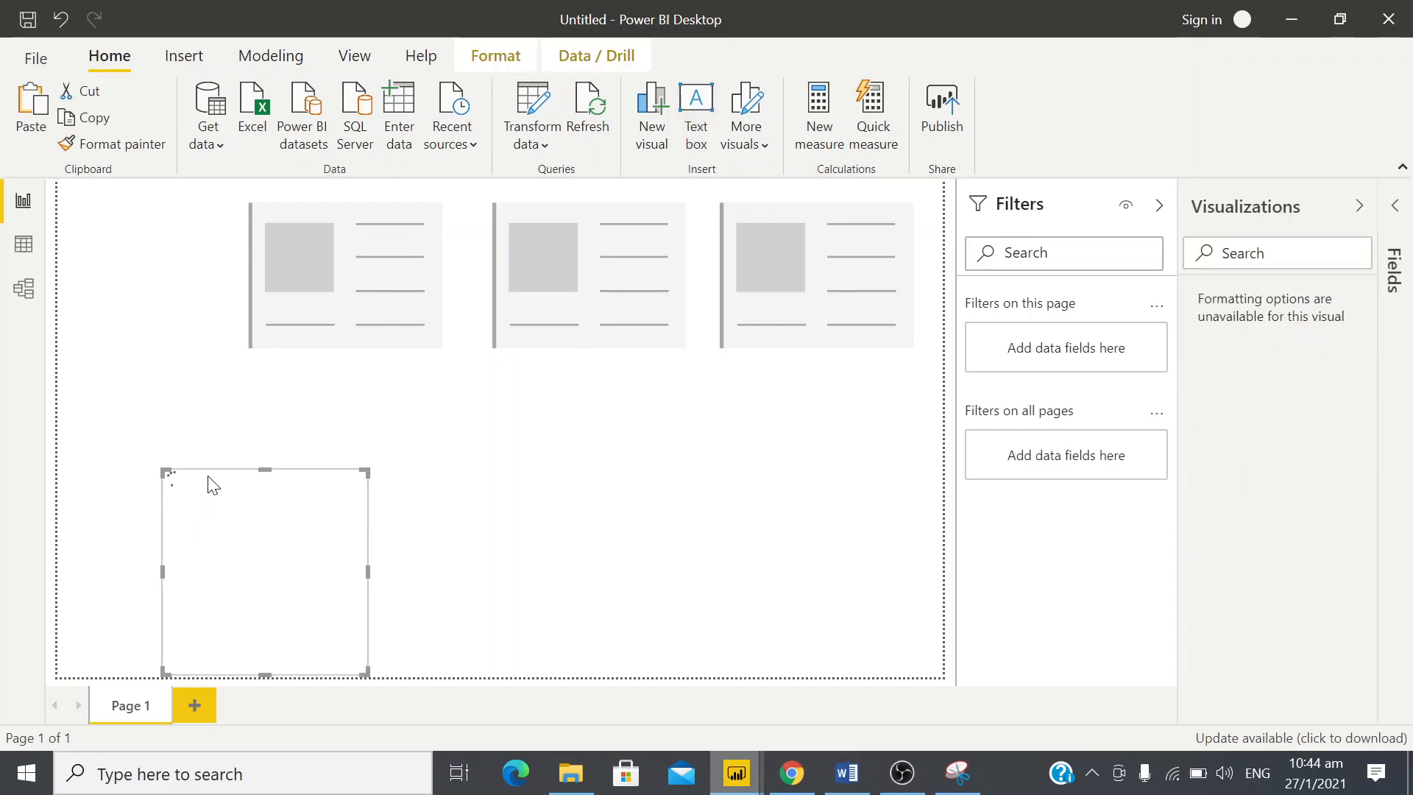
pyautogui.click(265, 495)
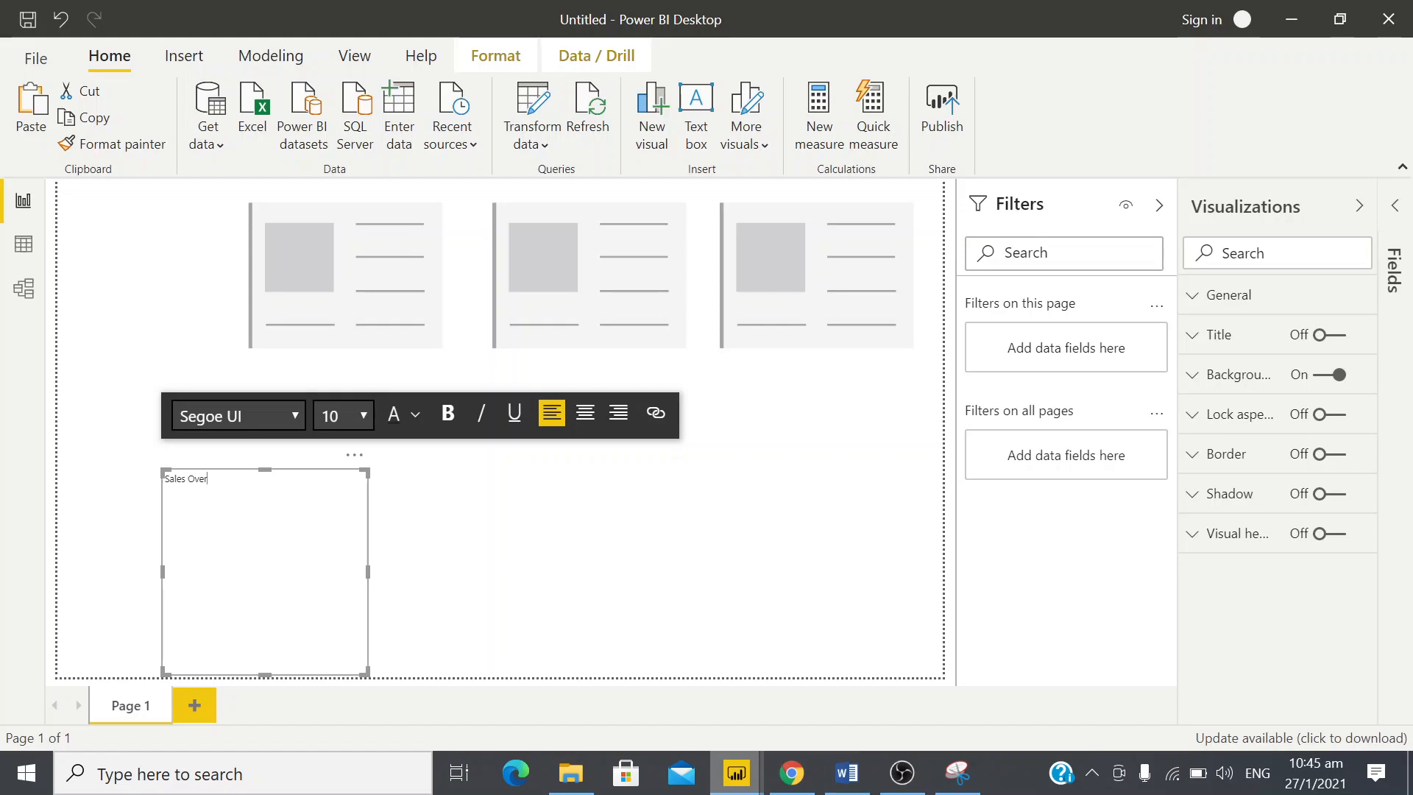
pyautogui.hotkey('alt', 'Tab')
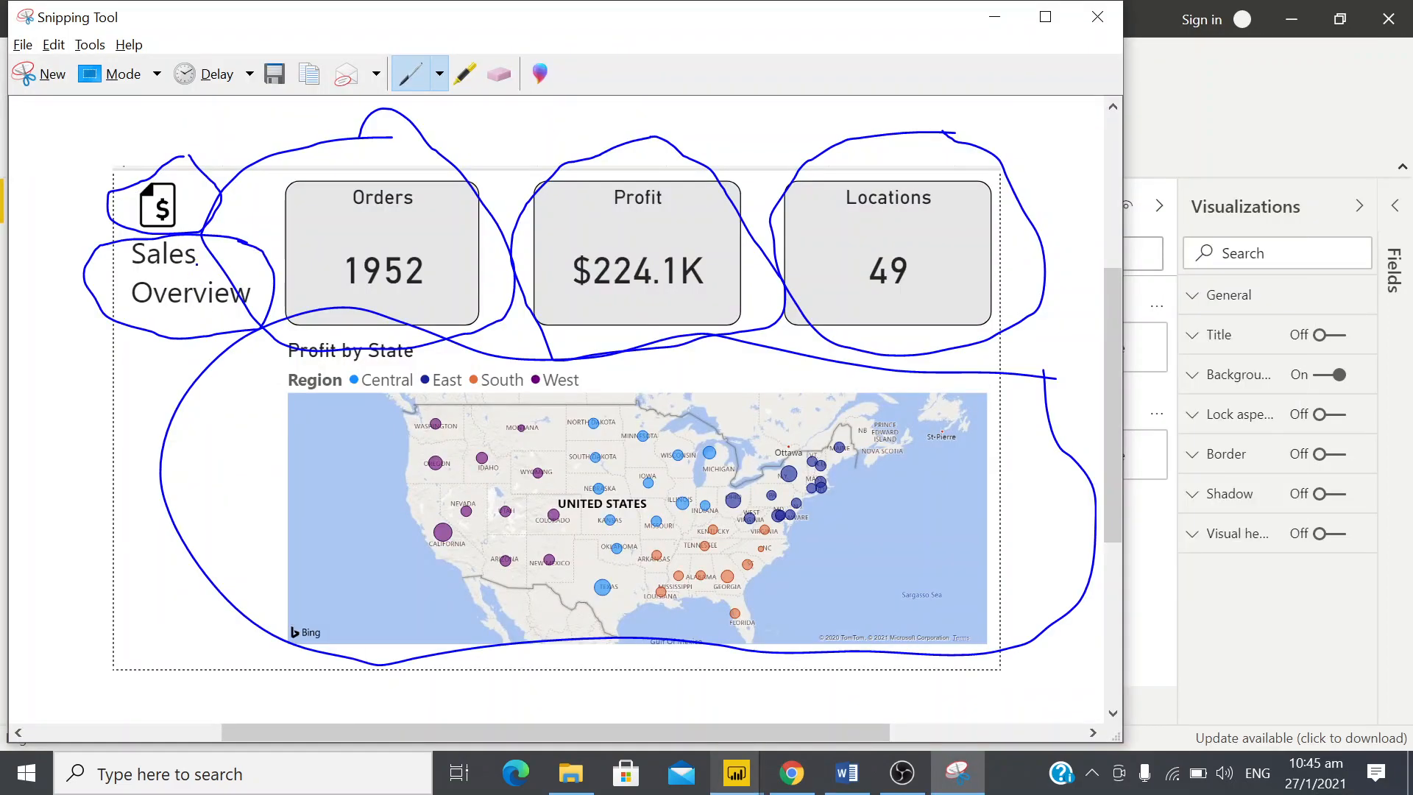
pyautogui.hotkey('alt', 'Tab')
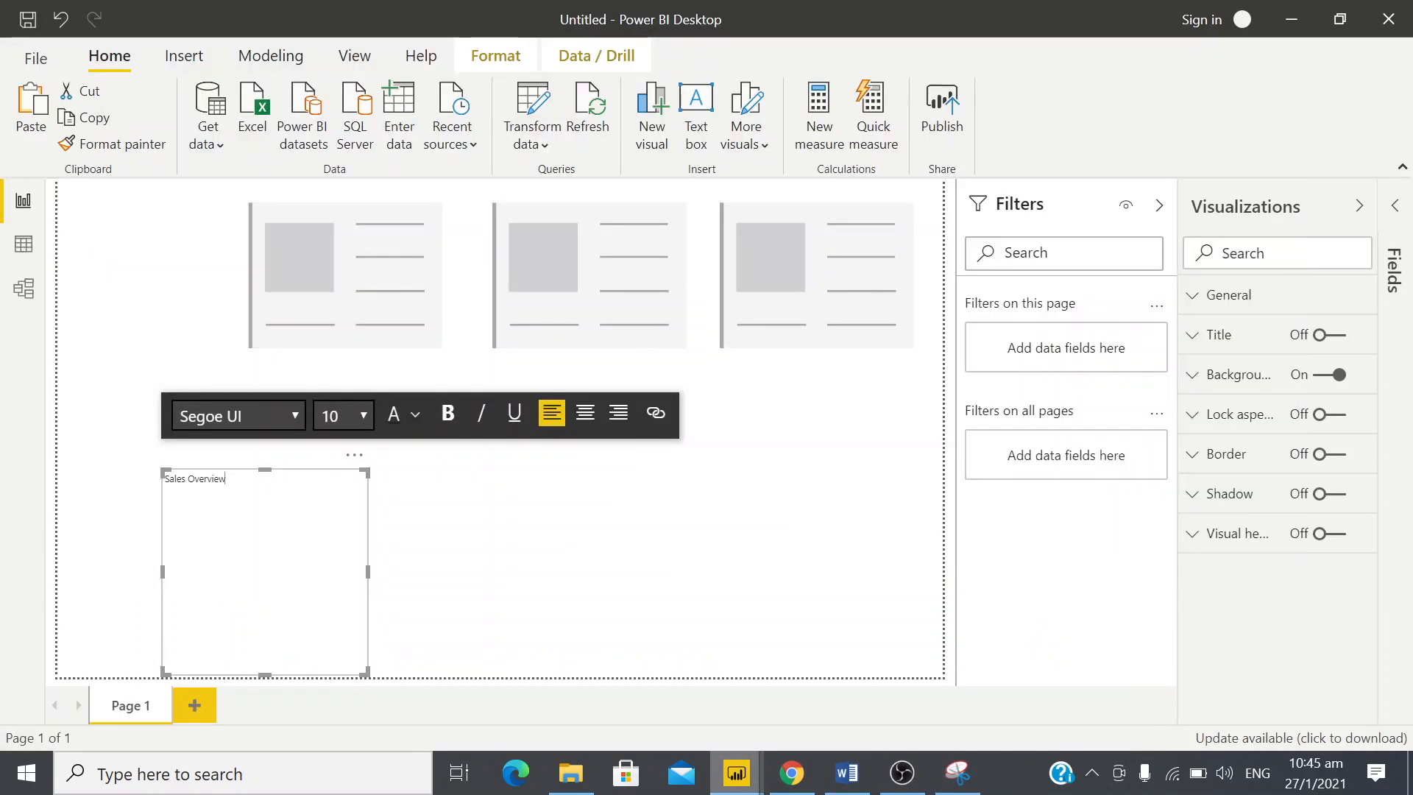
# Set the font size of the whole Sales Overview text to 32
pyautogui.moveTo(227, 480); pyautogui.dragTo(158, 477)
pyautogui.click(212, 478)
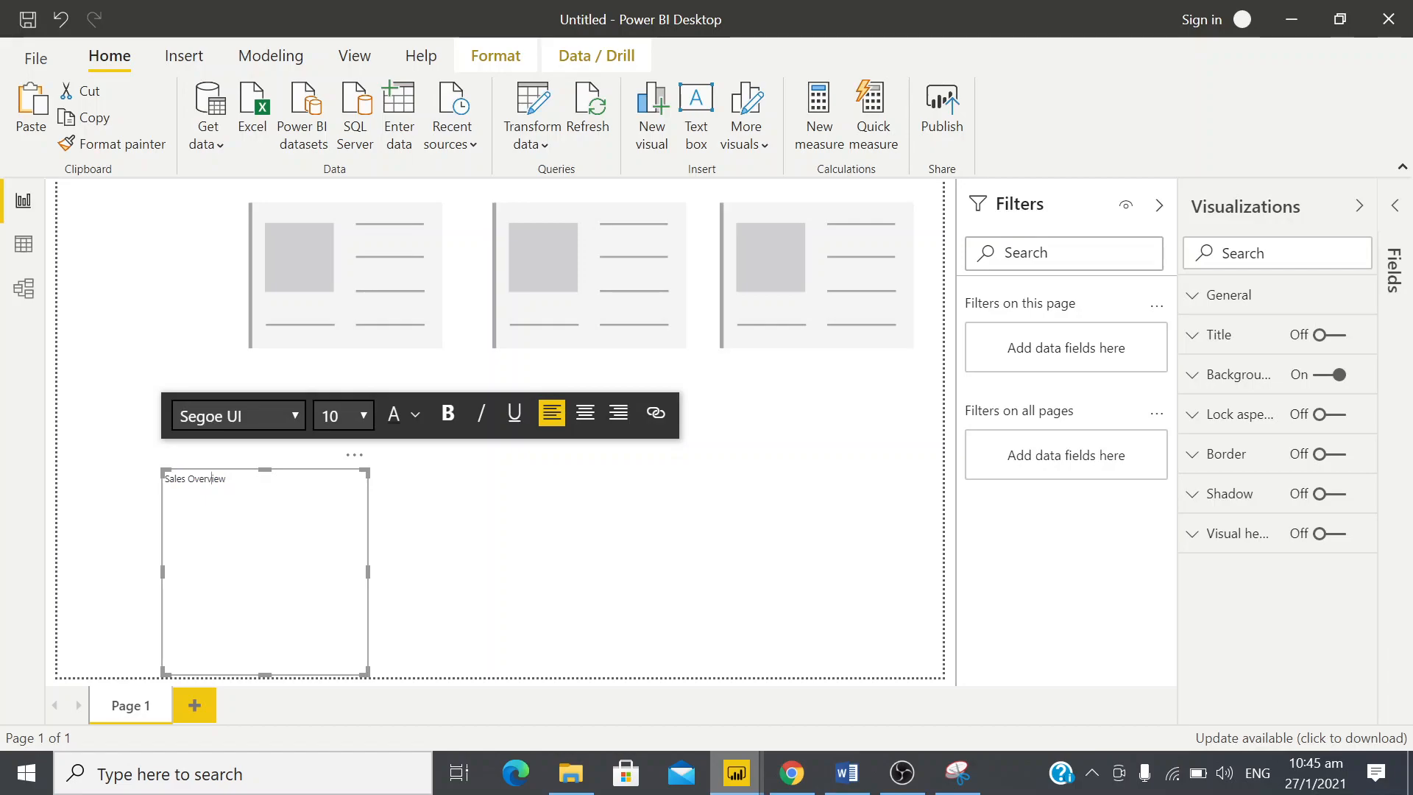
pyautogui.hotkey('ctrl', 'a')
pyautogui.click(365, 415)
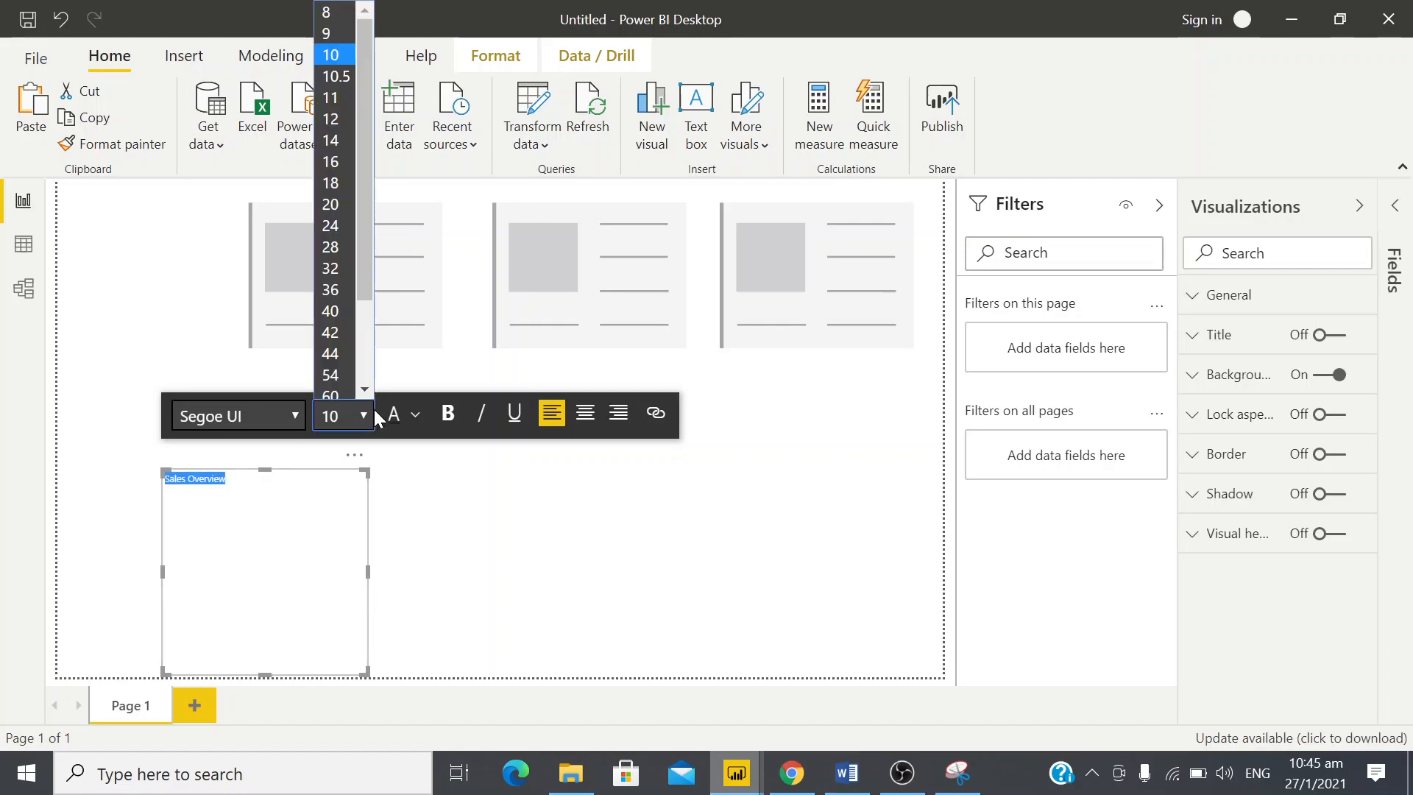
pyautogui.click(340, 229)
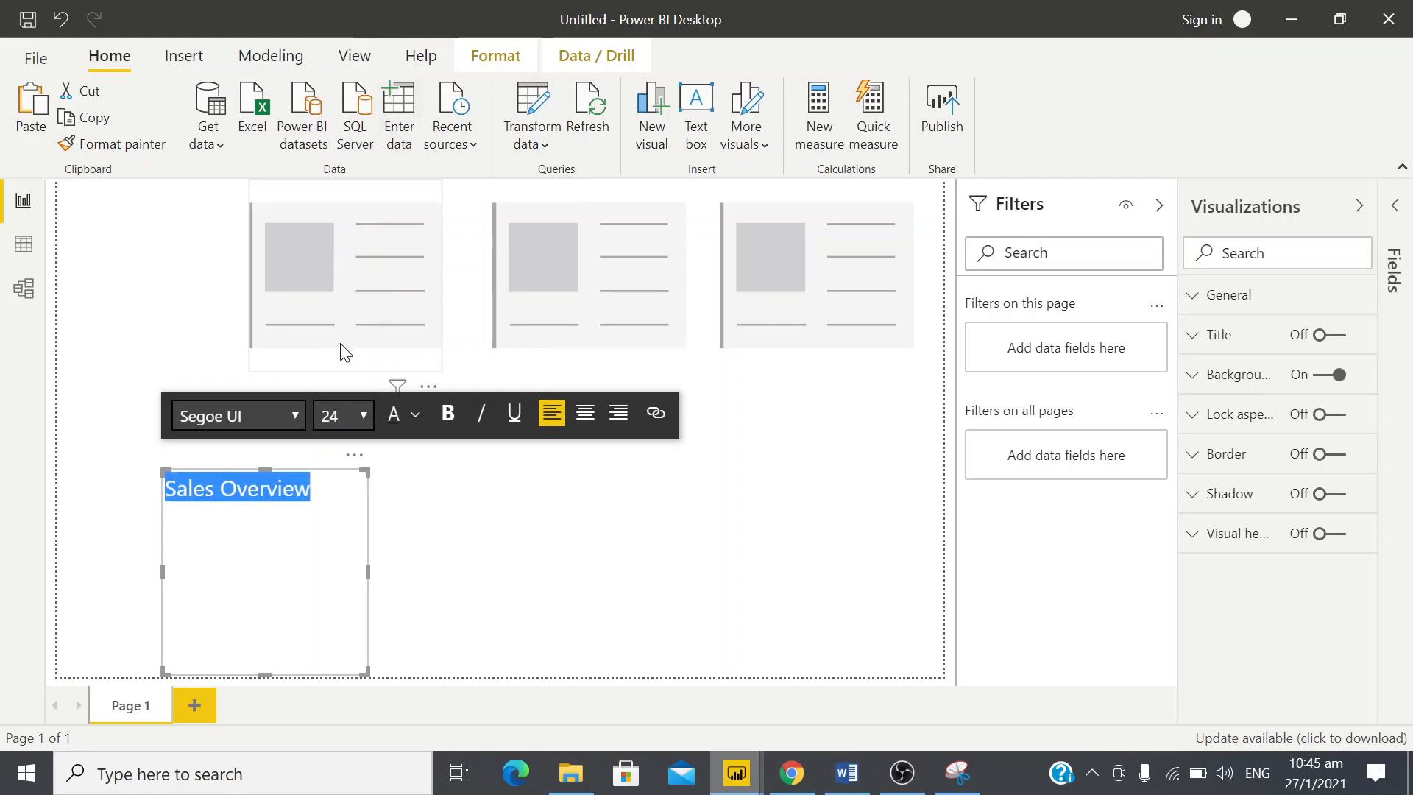
pyautogui.click(358, 414)
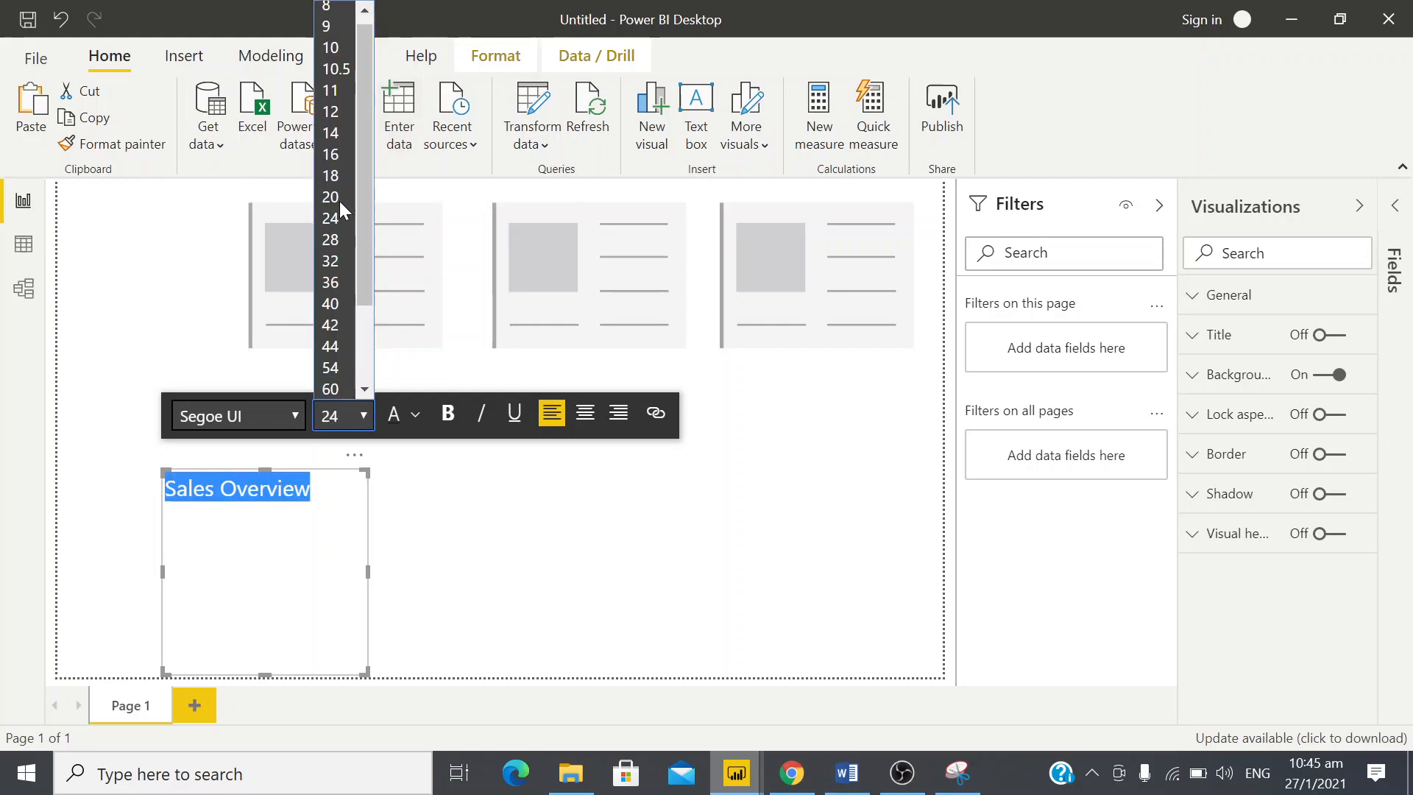
pyautogui.click(346, 261)
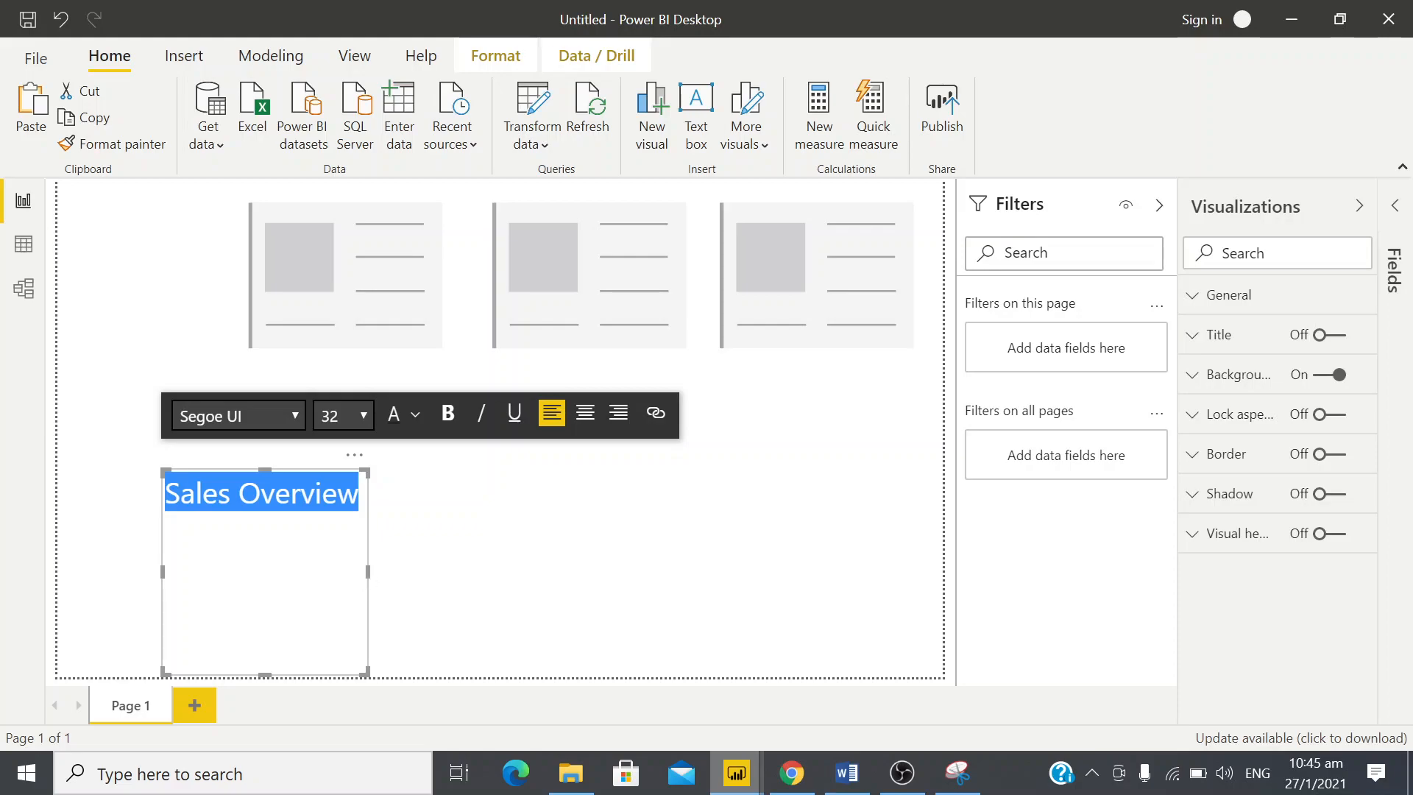
pyautogui.click(501, 515)
pyautogui.click(358, 493)
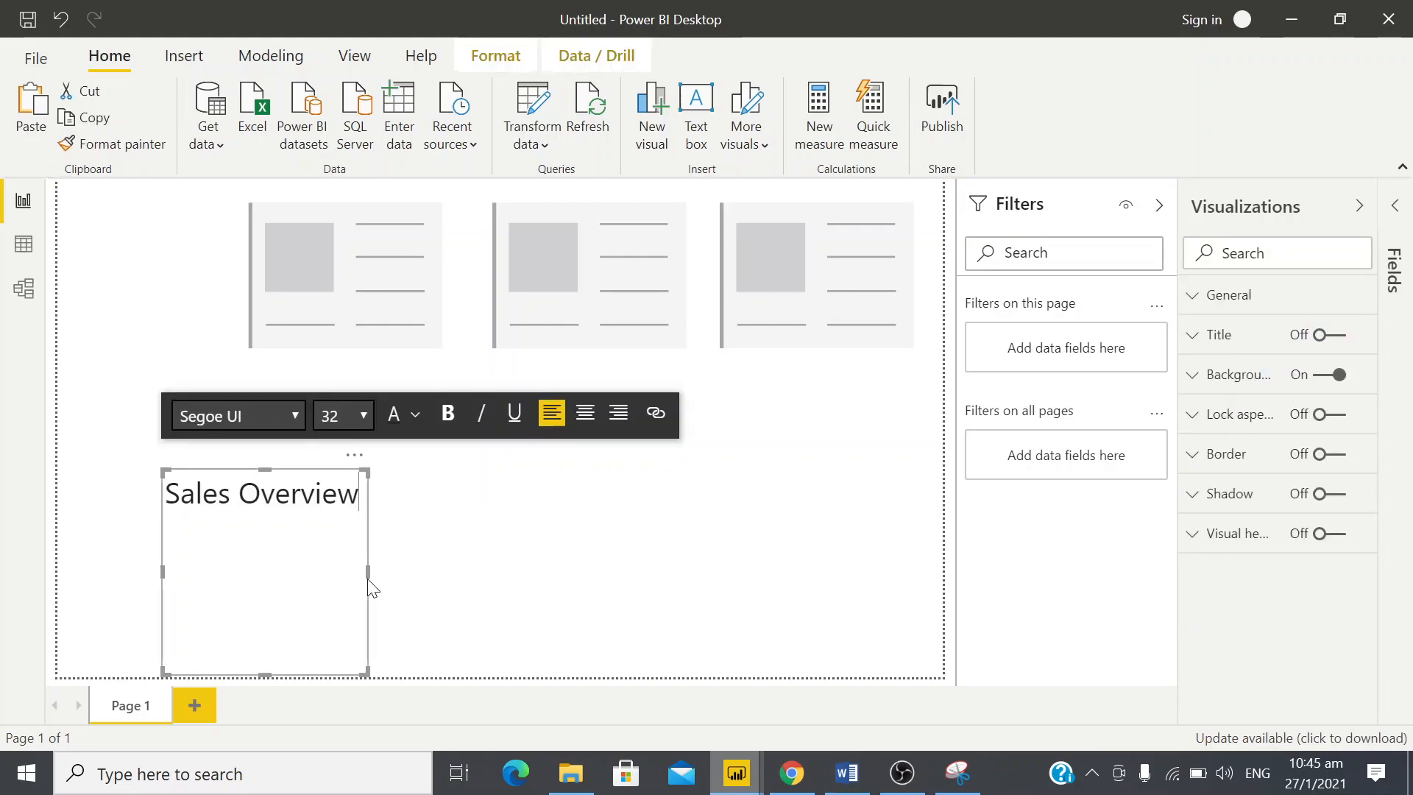
# Narrow the Sales Overview text box to wrap onto two lines, shorten it to fit the text, and place it left of the first card
pyautogui.moveTo(358, 574); pyautogui.dragTo(290, 571)
pyautogui.moveTo(273, 461); pyautogui.dragTo(189, 234)
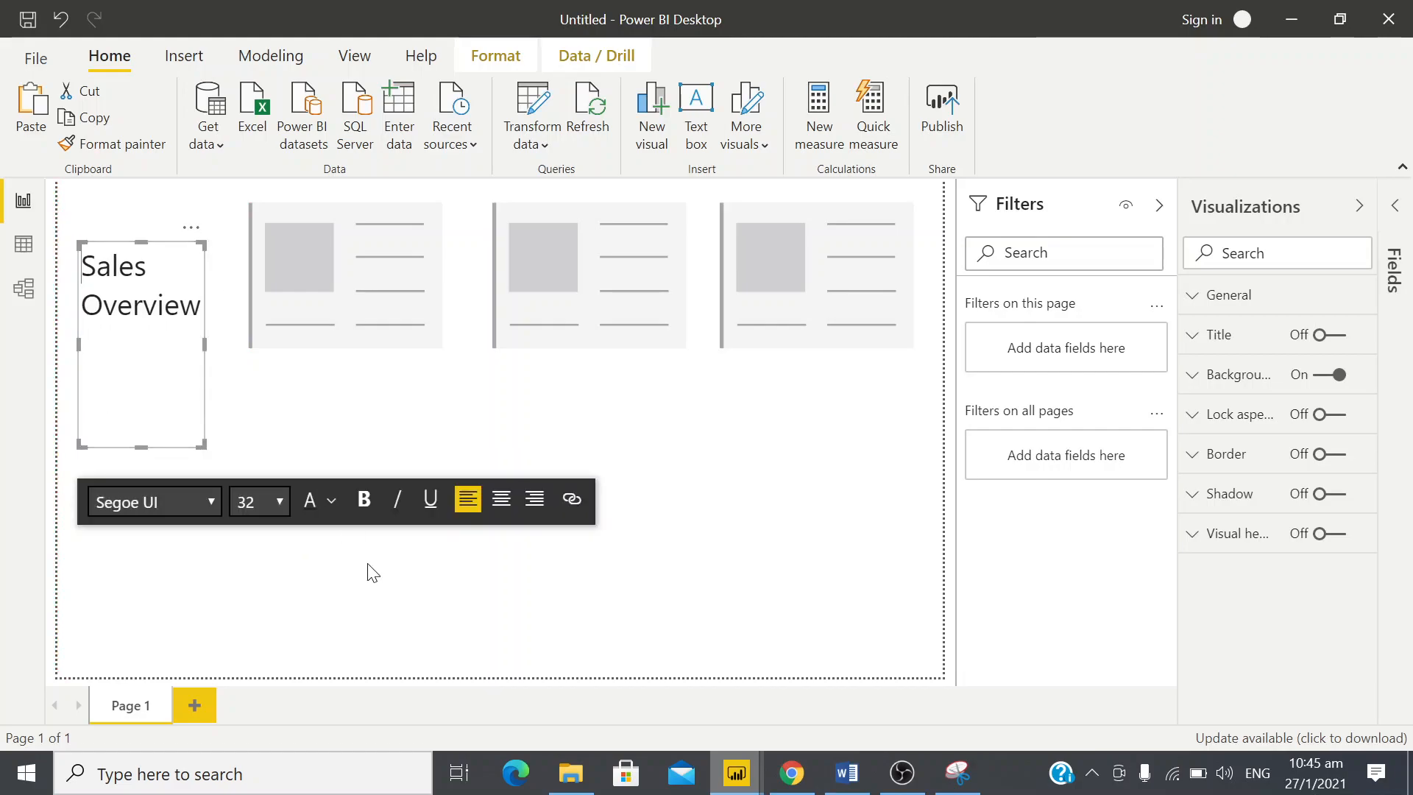
pyautogui.moveTo(140, 446); pyautogui.dragTo(133, 329)
pyautogui.click(153, 384)
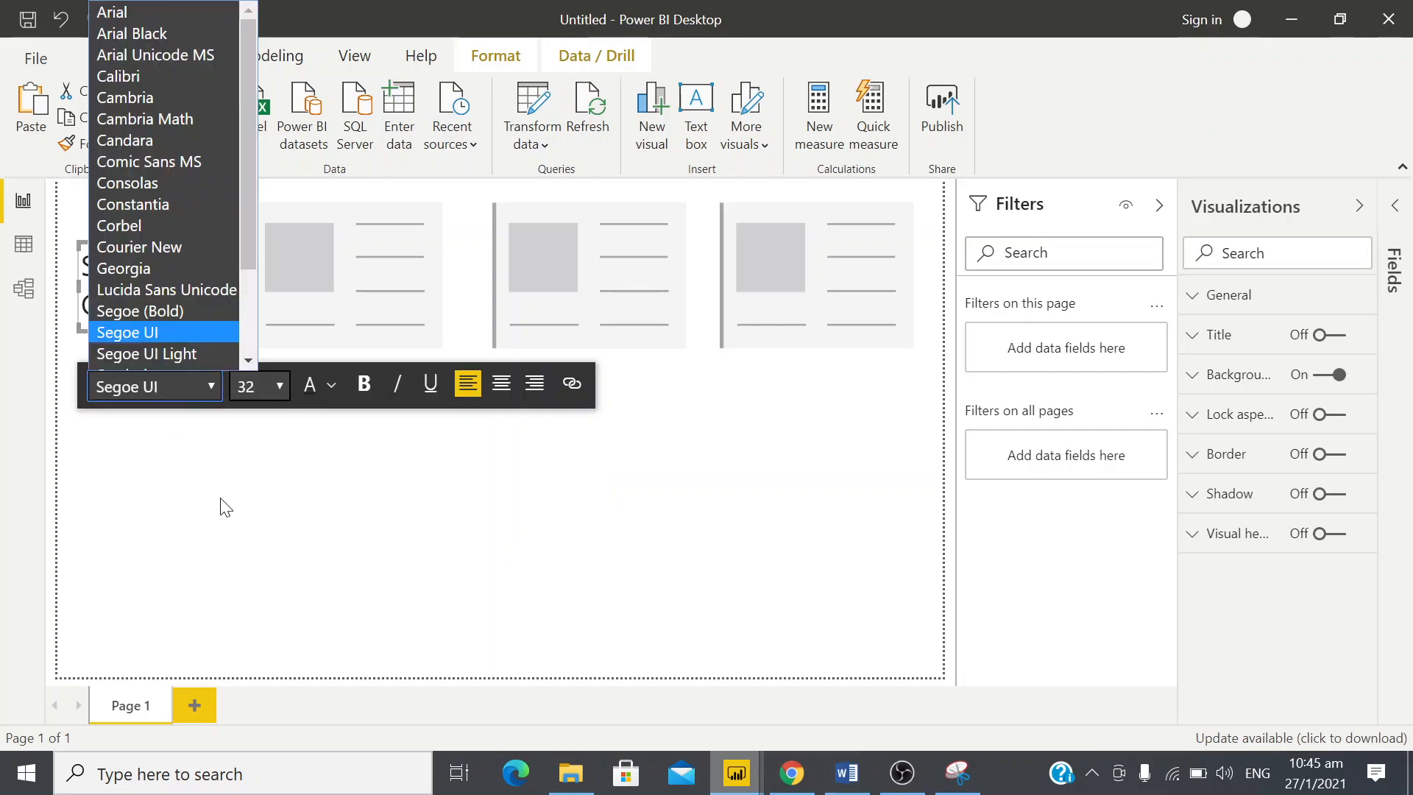
pyautogui.click(461, 491)
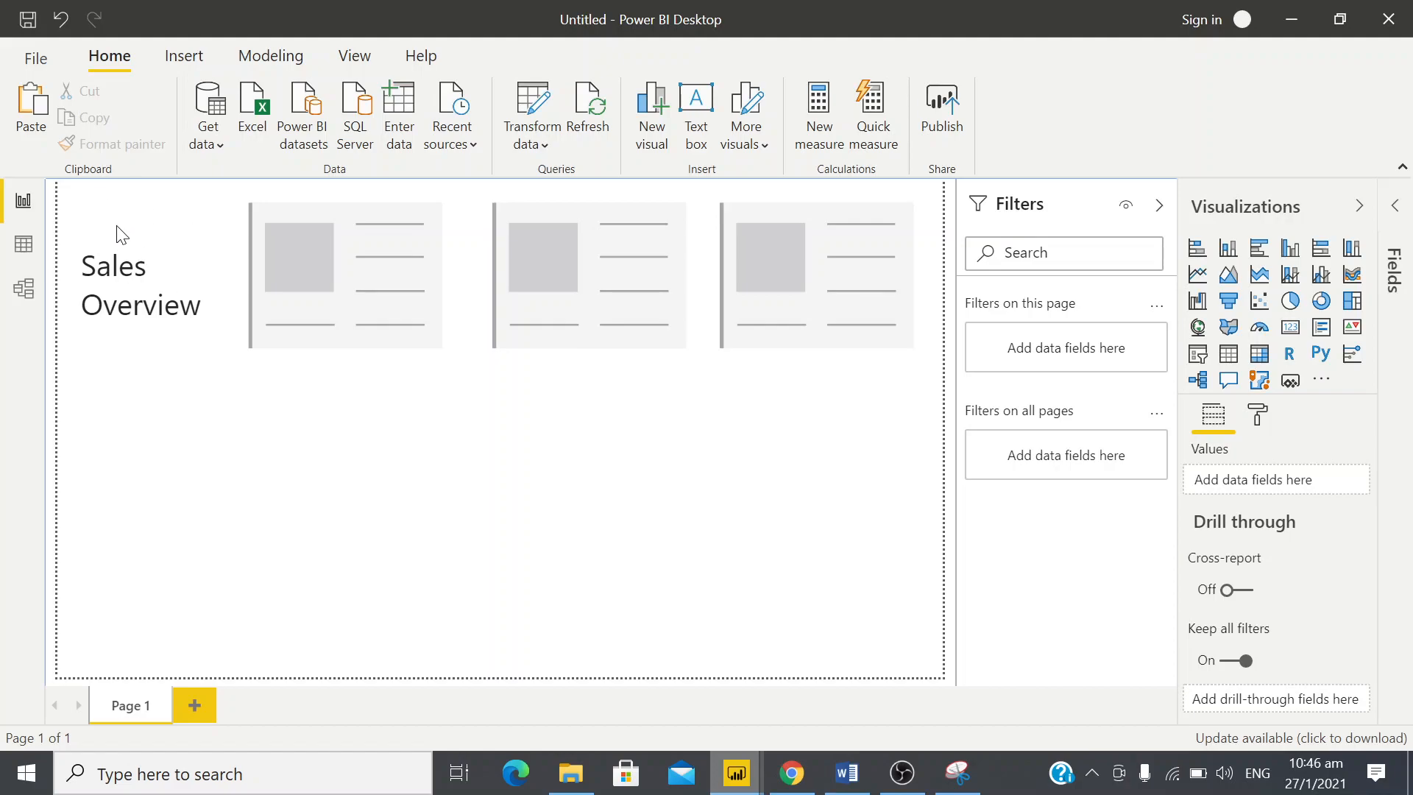
pyautogui.click(156, 302)
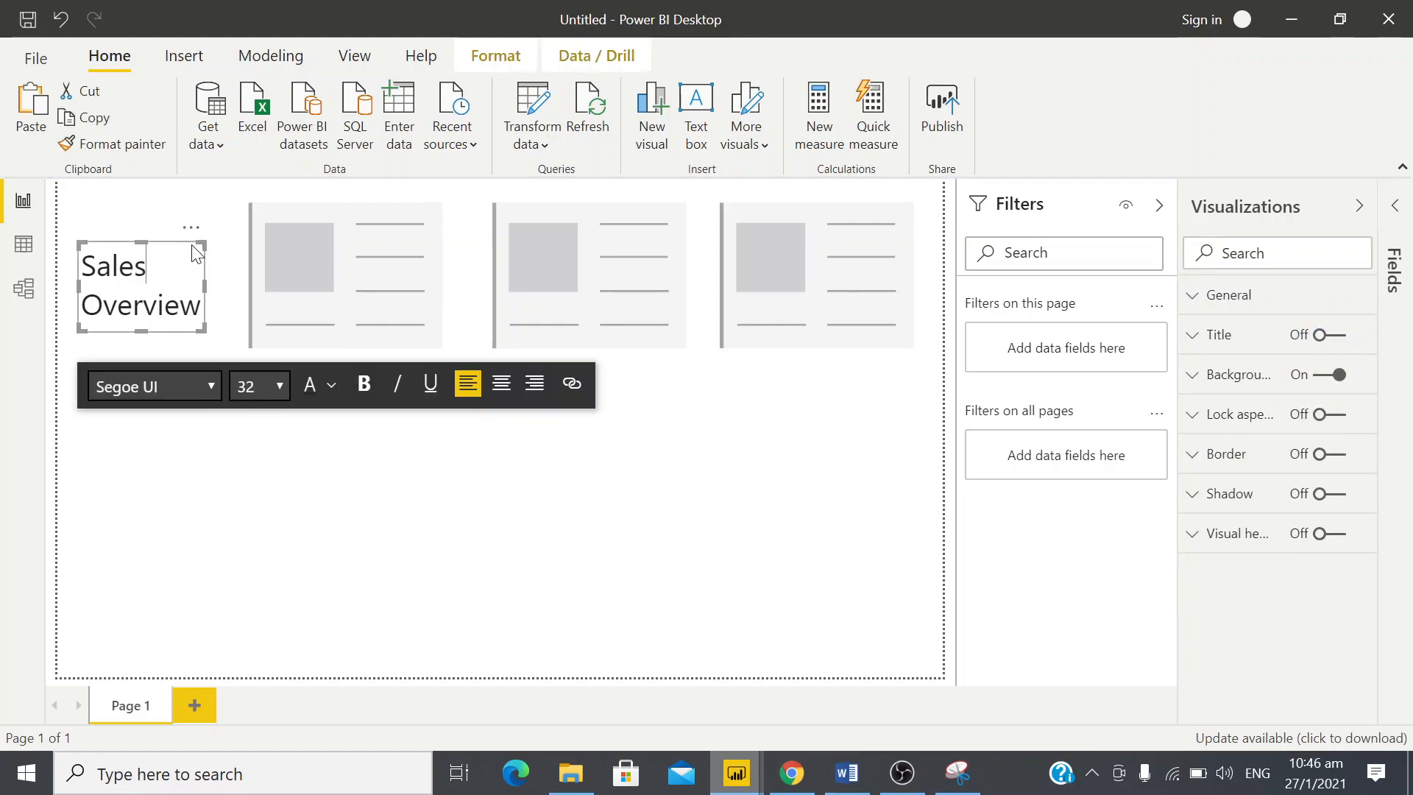
pyautogui.moveTo(193, 230); pyautogui.dragTo(192, 246)
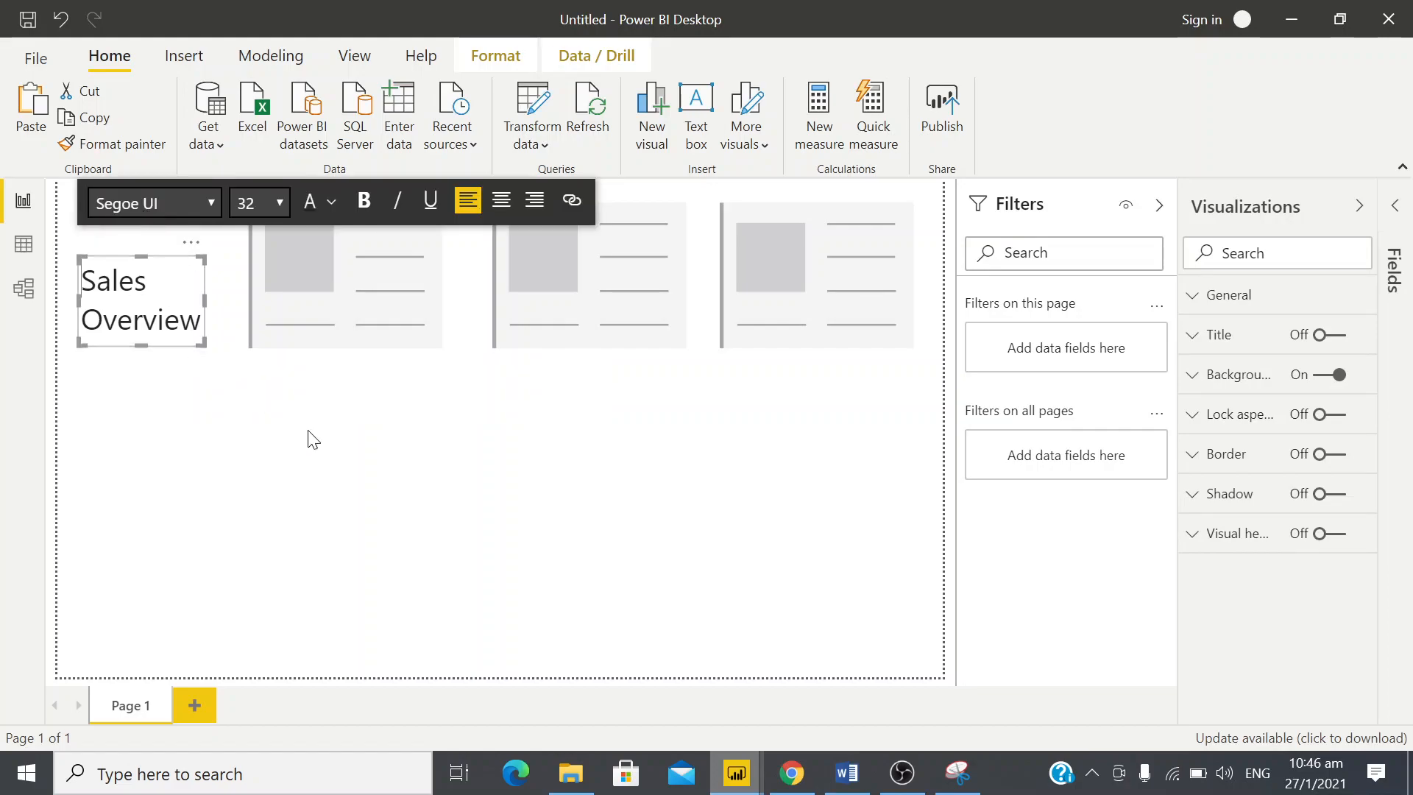
pyautogui.click(266, 442)
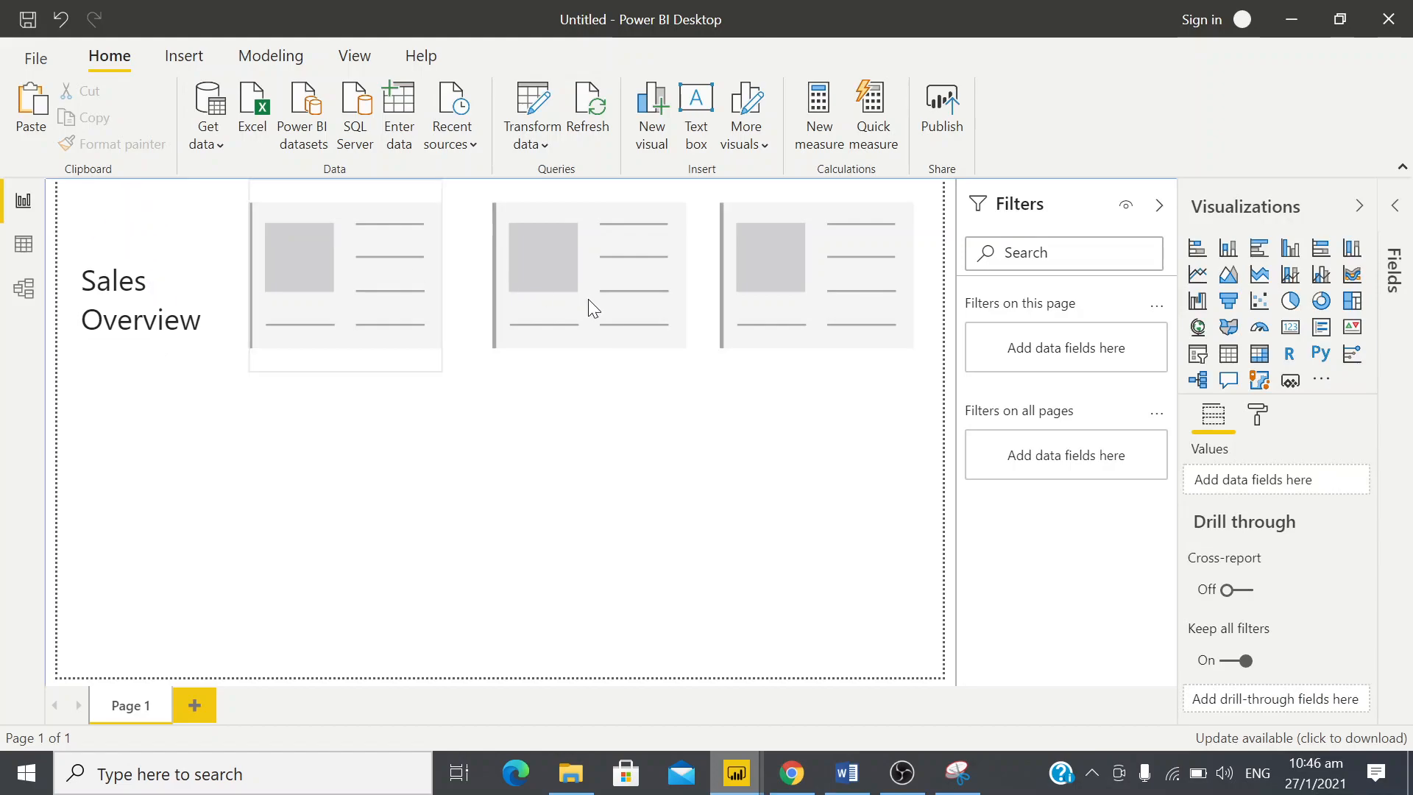
# Locate the dollar-sign icon image in File Explorer, checking Downloads and the Desktop, and return to the Power BI report
pyautogui.click(571, 773)
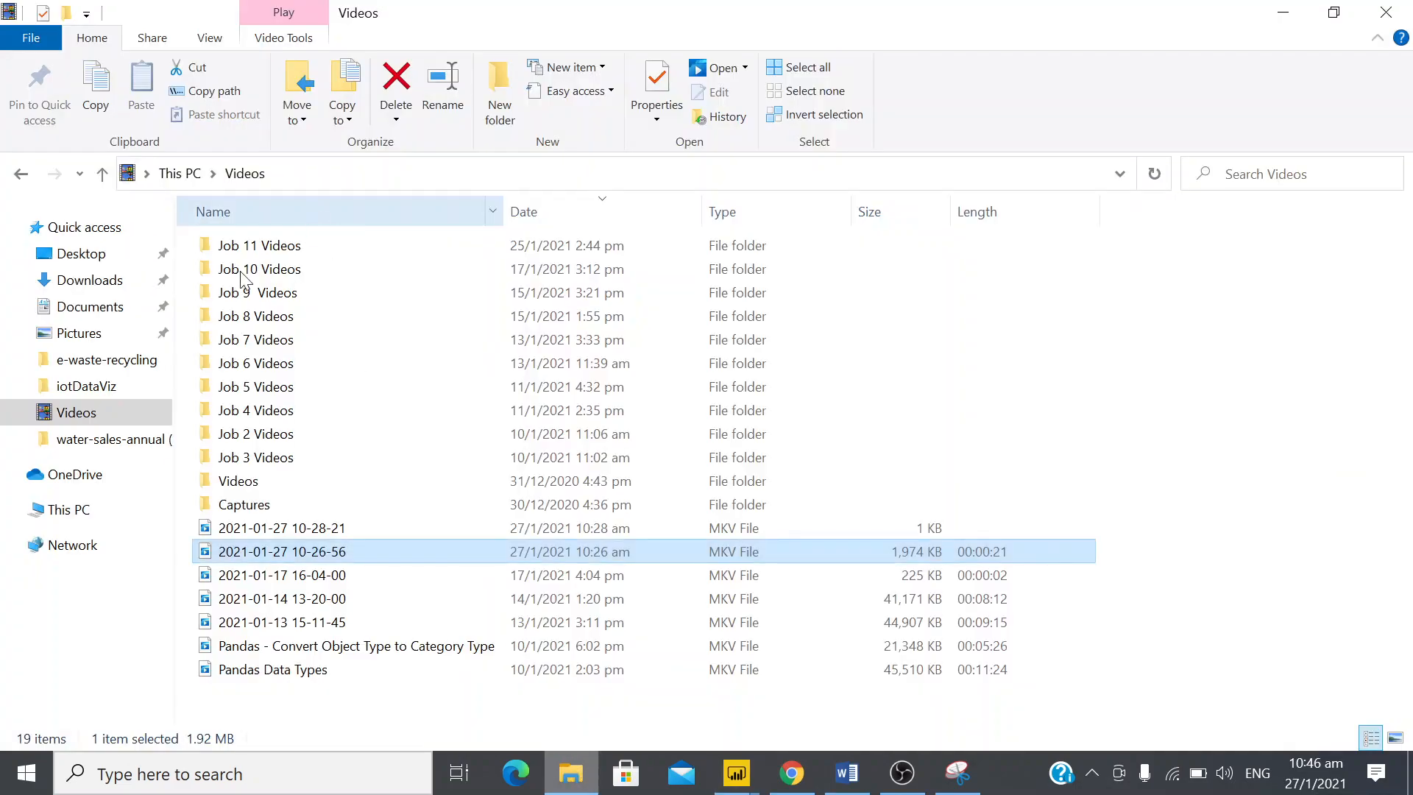
pyautogui.click(105, 286)
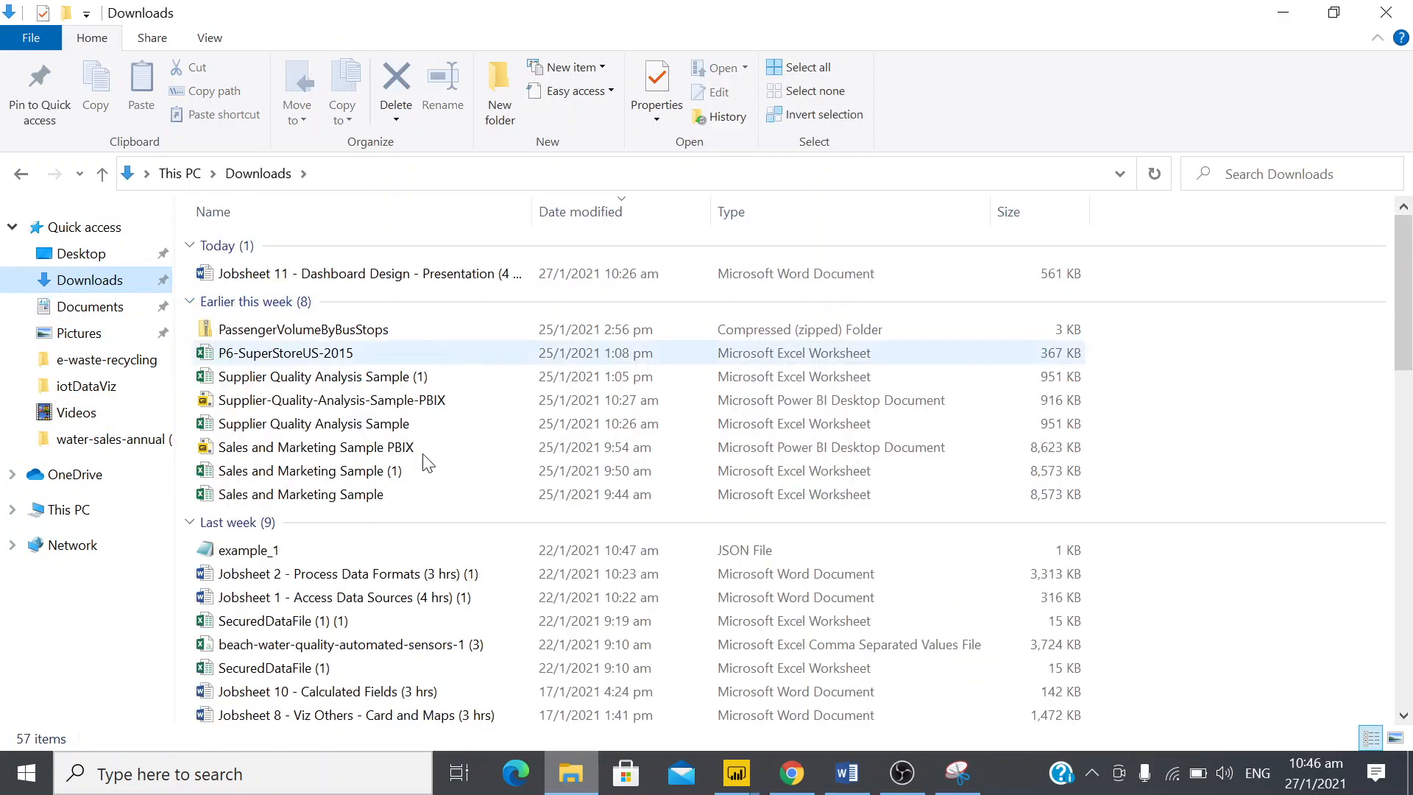
pyautogui.click(413, 559)
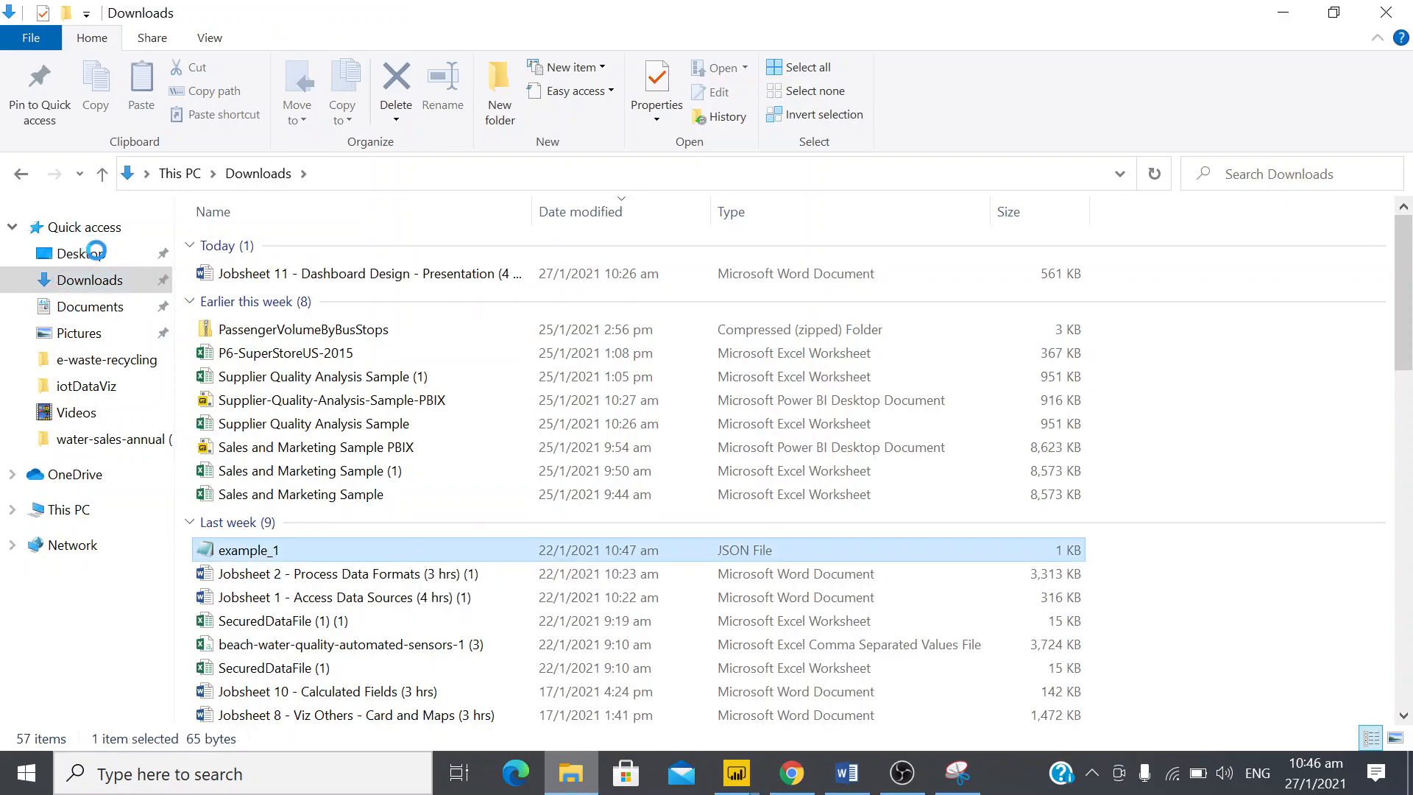
pyautogui.click(98, 259)
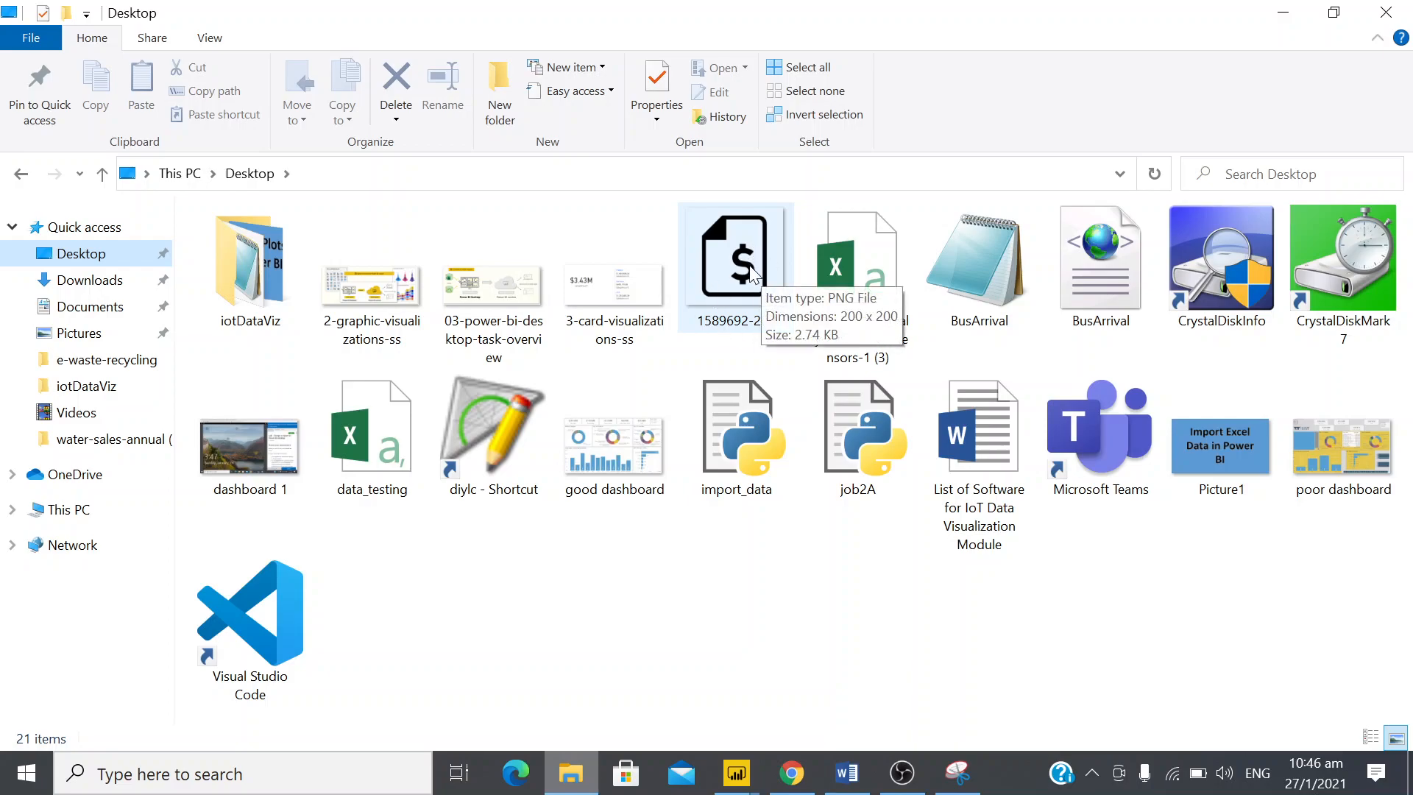
pyautogui.hotkey('alt', 'Tab')
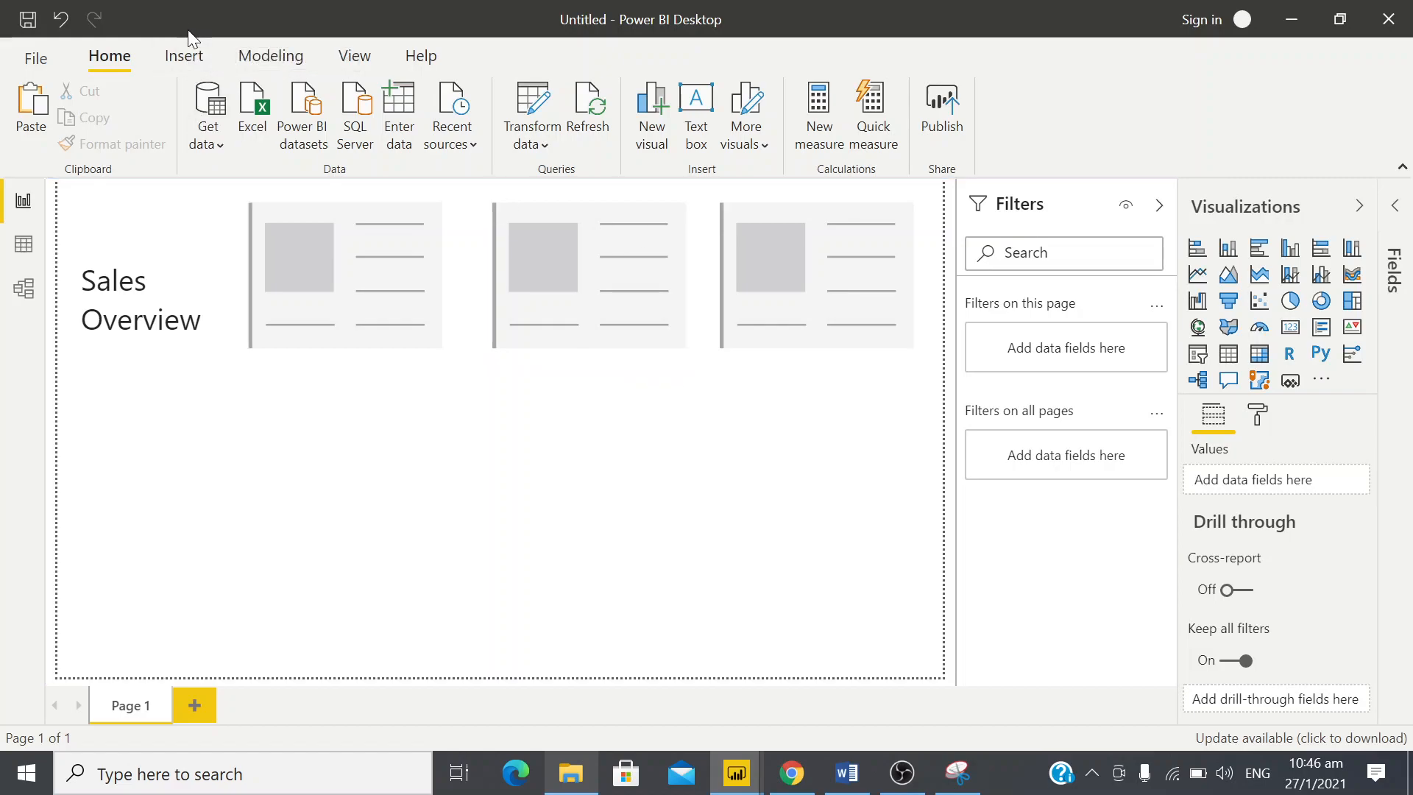
pyautogui.click(188, 67)
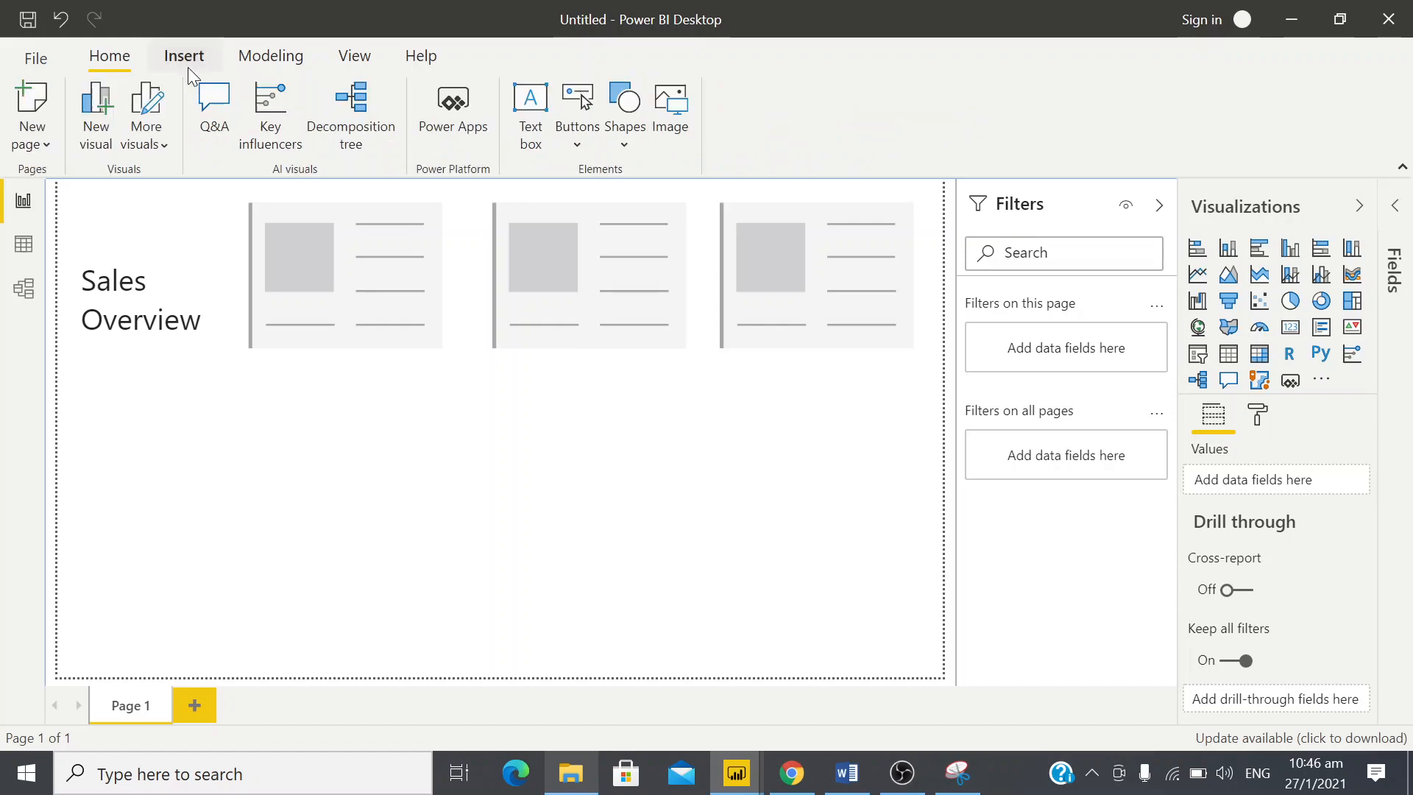
pyautogui.click(669, 126)
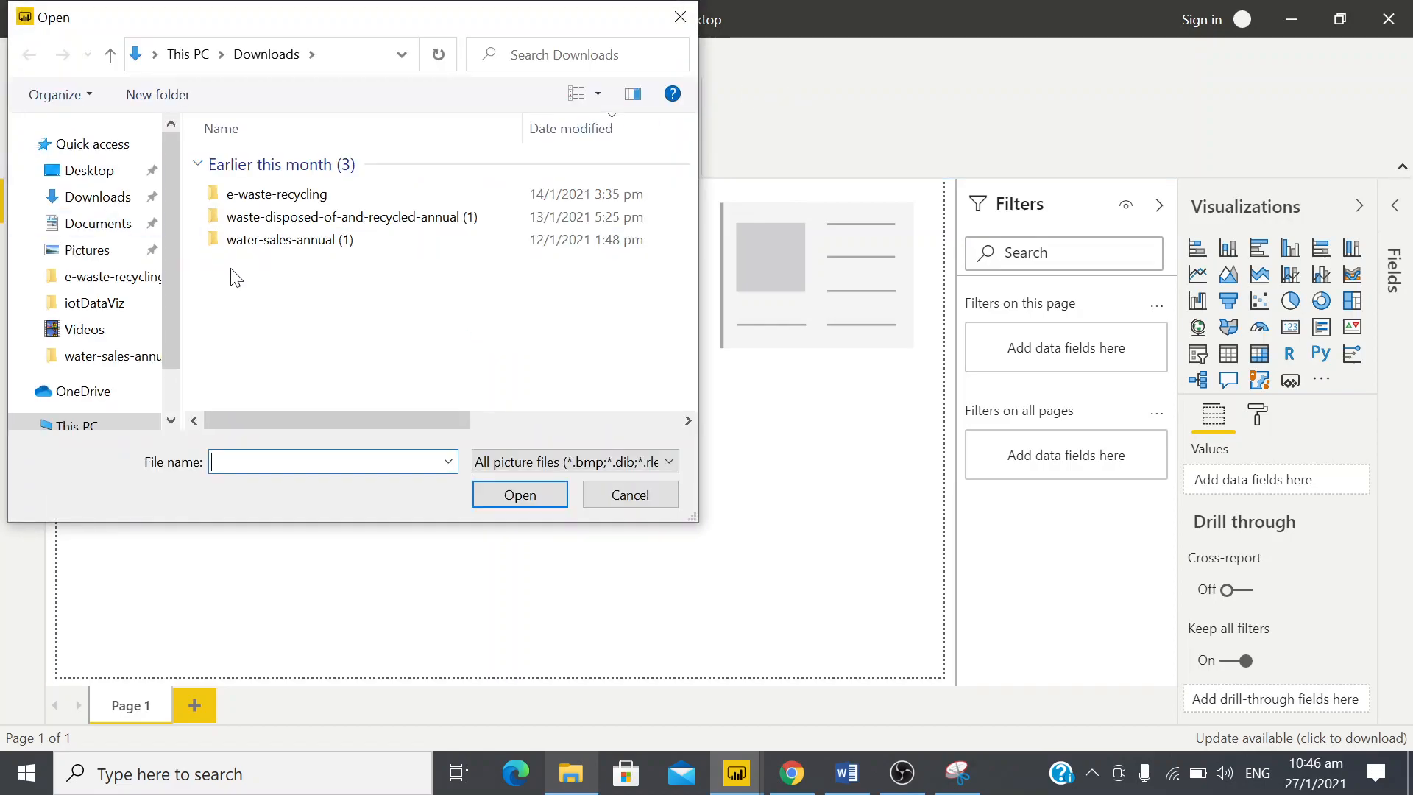
pyautogui.click(118, 177)
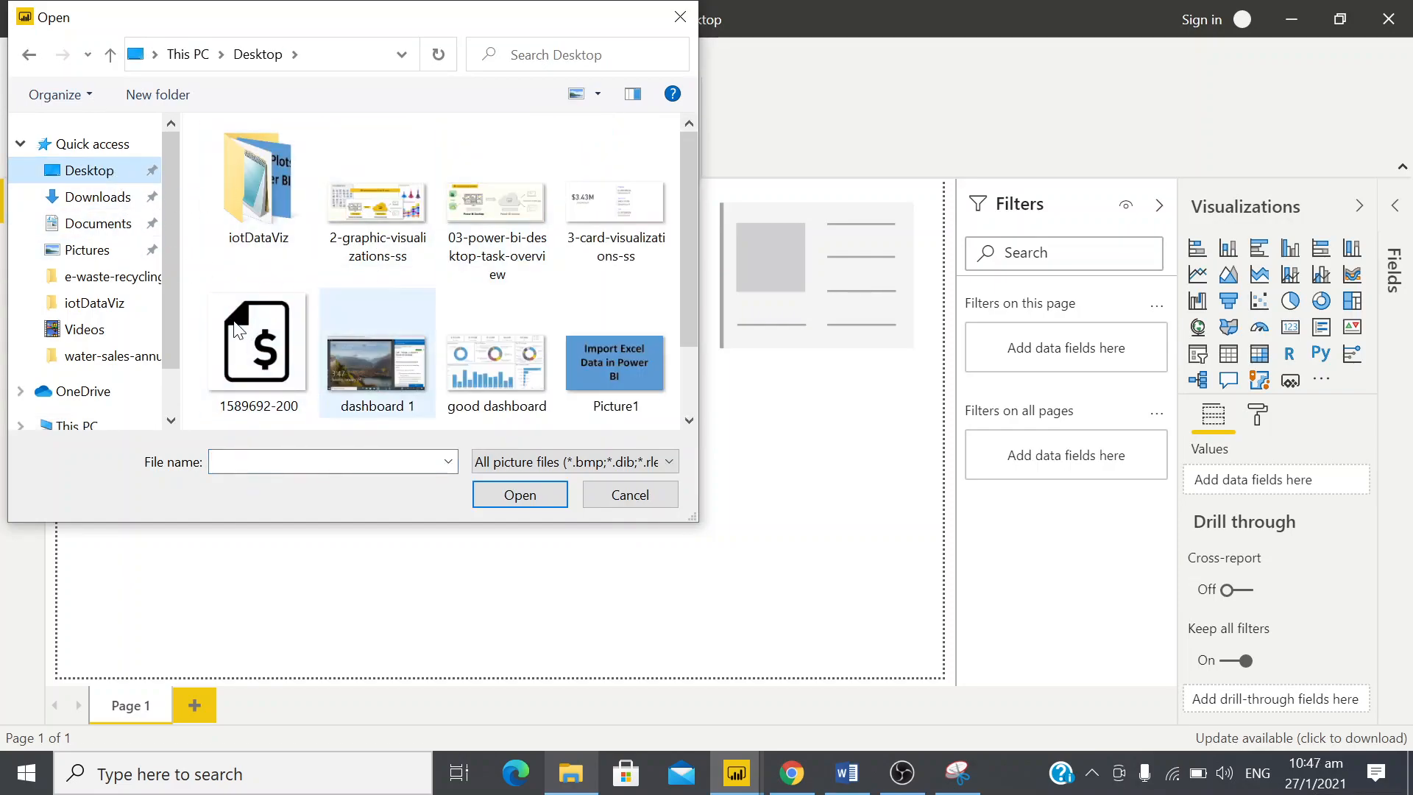
pyautogui.doubleClick(264, 353)
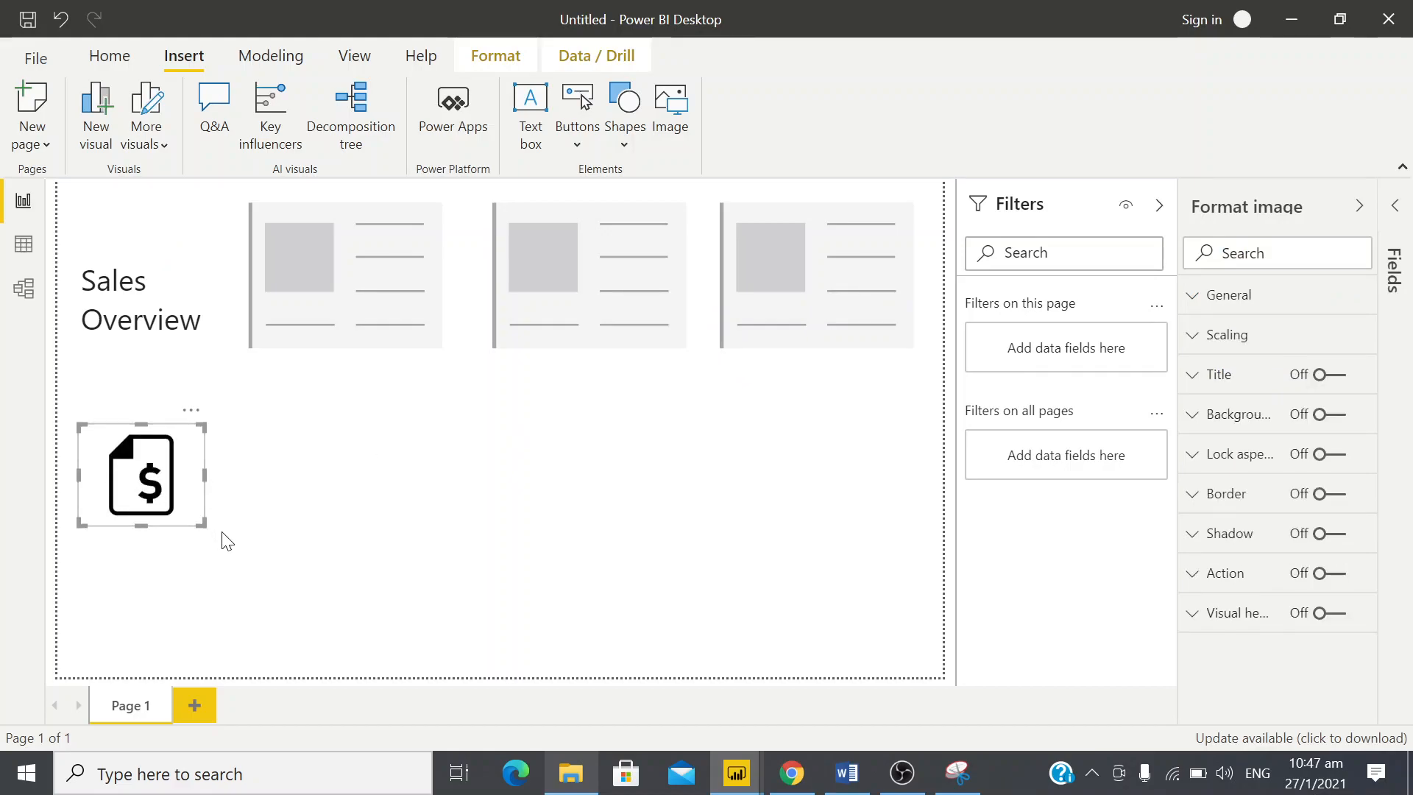
# Shrink the dollar icon and place it directly above the Sales Overview text, comparing its placement with the annotated design snip
pyautogui.moveTo(198, 523); pyautogui.dragTo(170, 509)
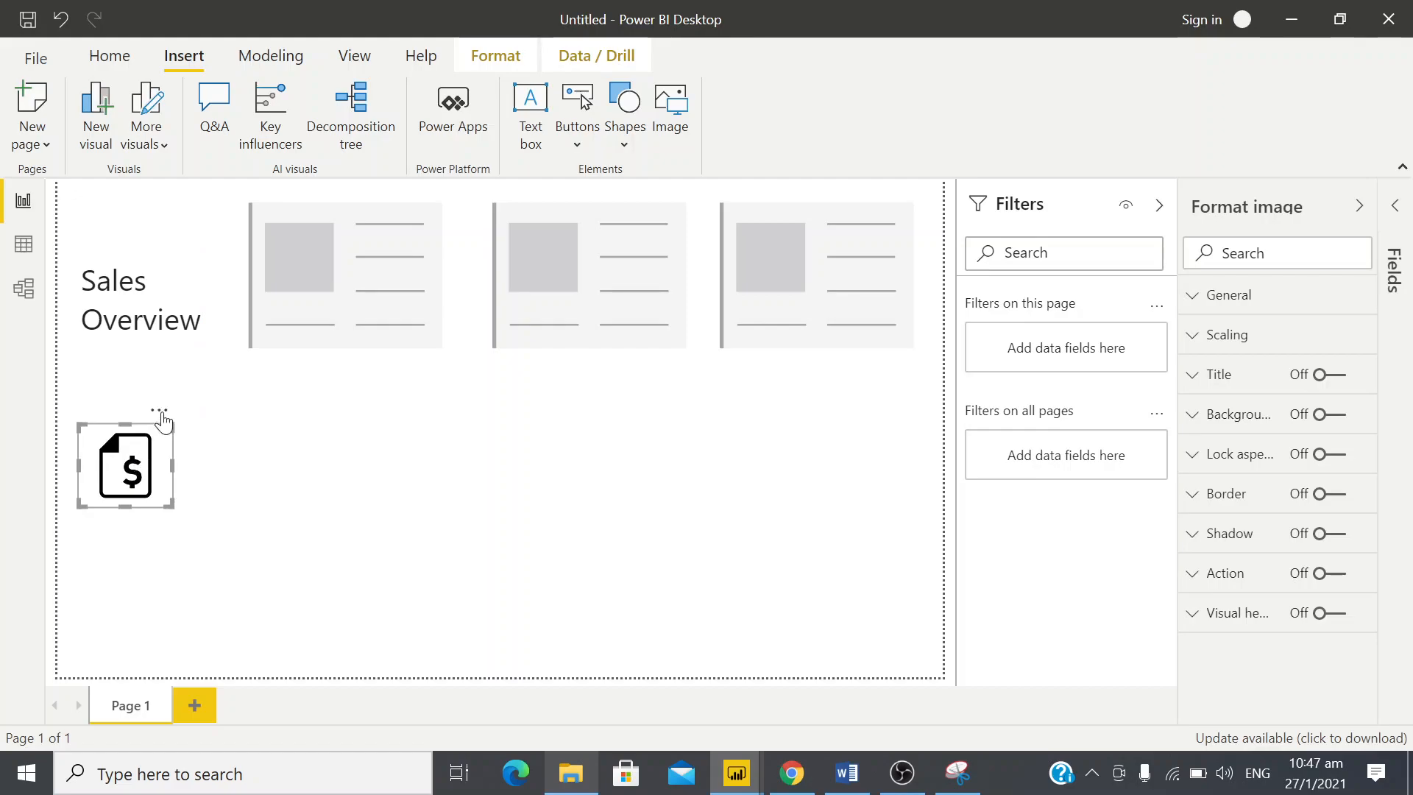
pyautogui.moveTo(187, 212); pyautogui.dragTo(161, 171)
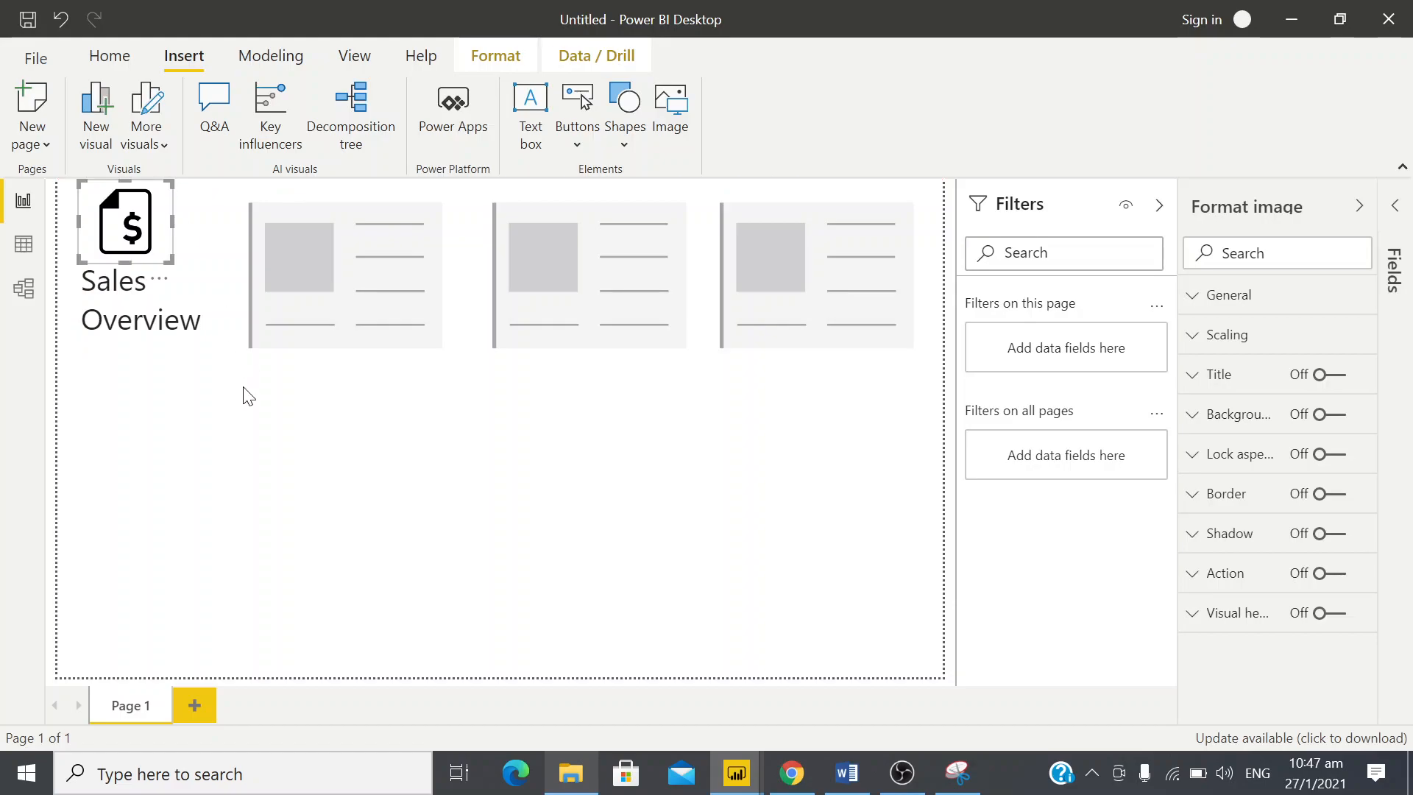
pyautogui.click(334, 431)
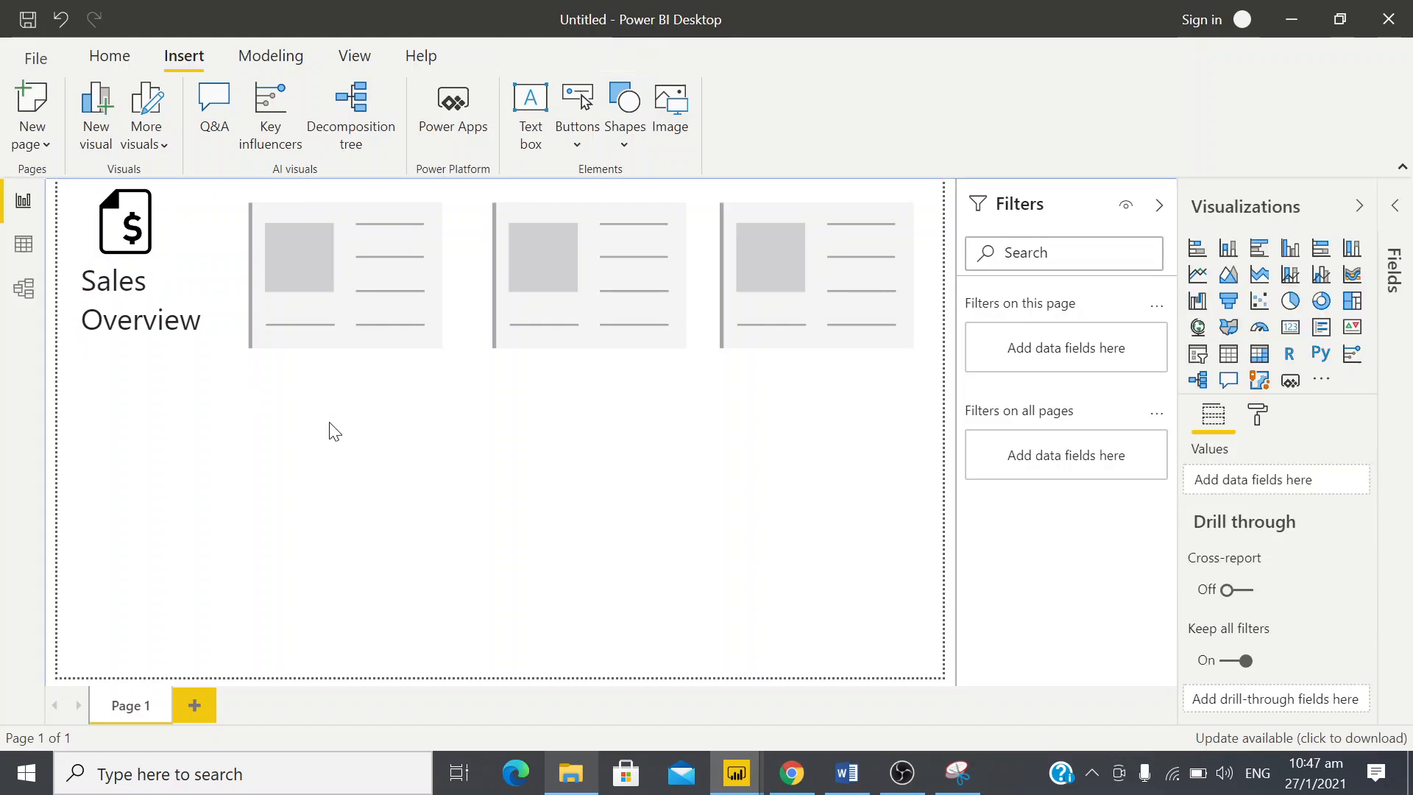
pyautogui.hotkey('alt', 'Tab')
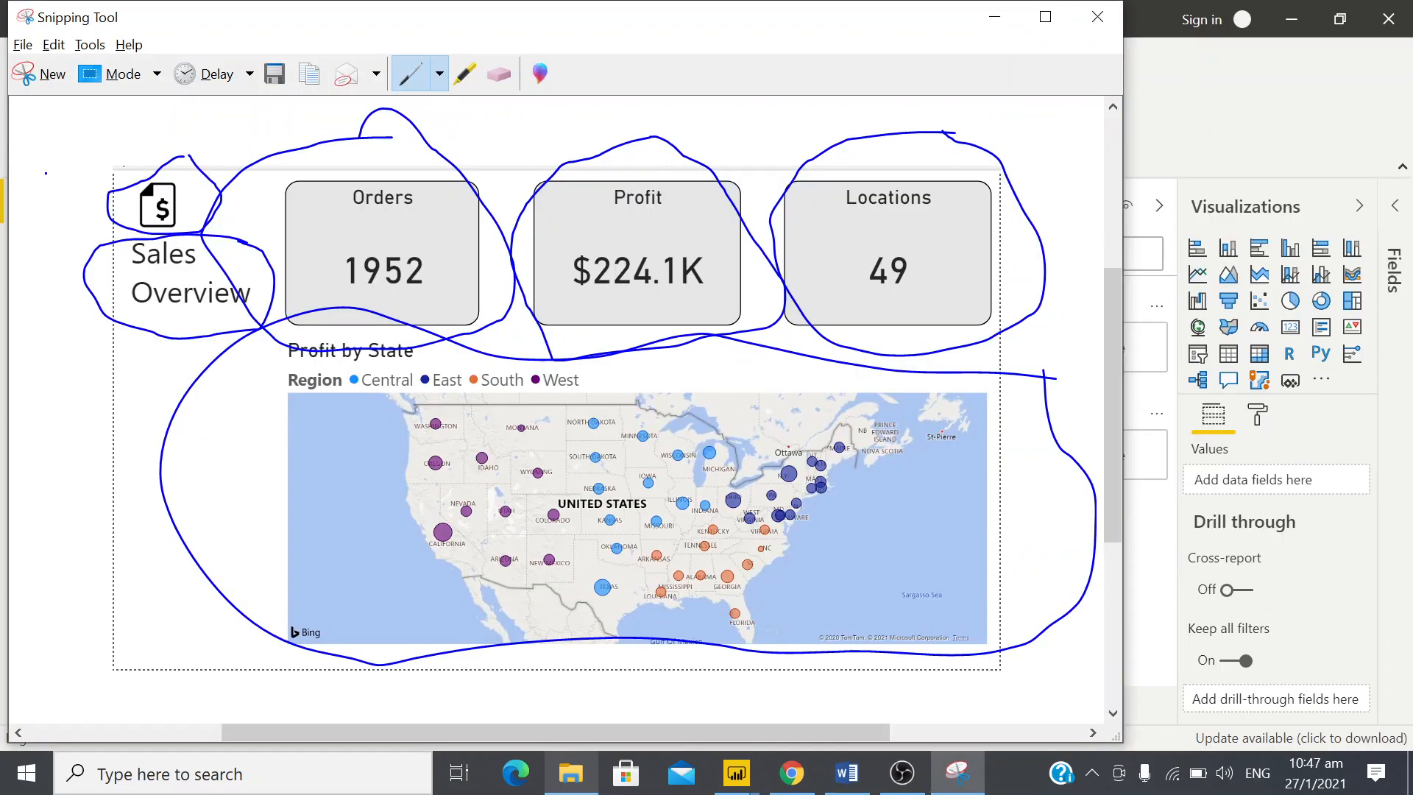
pyautogui.hotkey('alt', 'Tab')
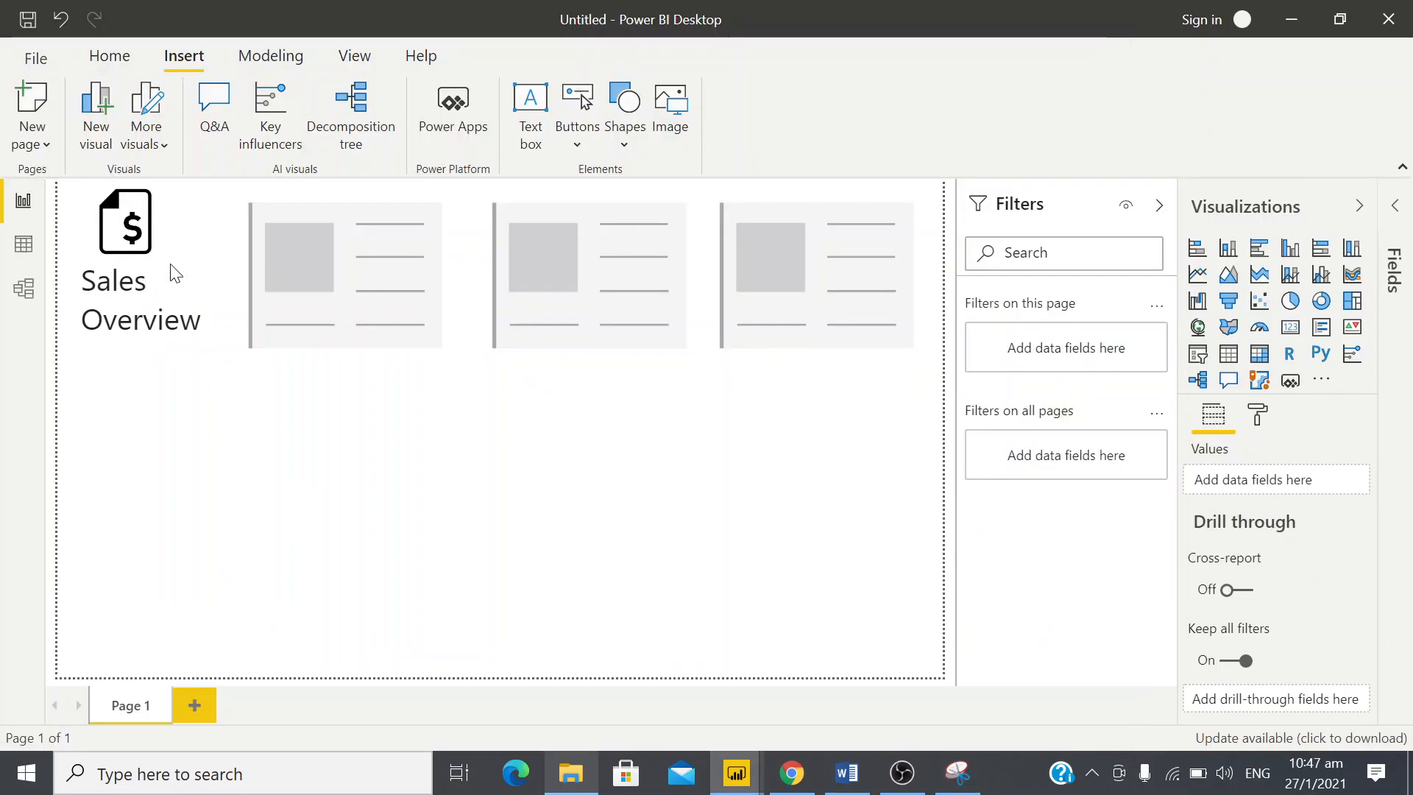
# Reduce the dollar icon a little further and align it with the left edge of the Sales Overview text
pyautogui.click(96, 211)
pyautogui.moveTo(80, 187); pyautogui.dragTo(103, 211)
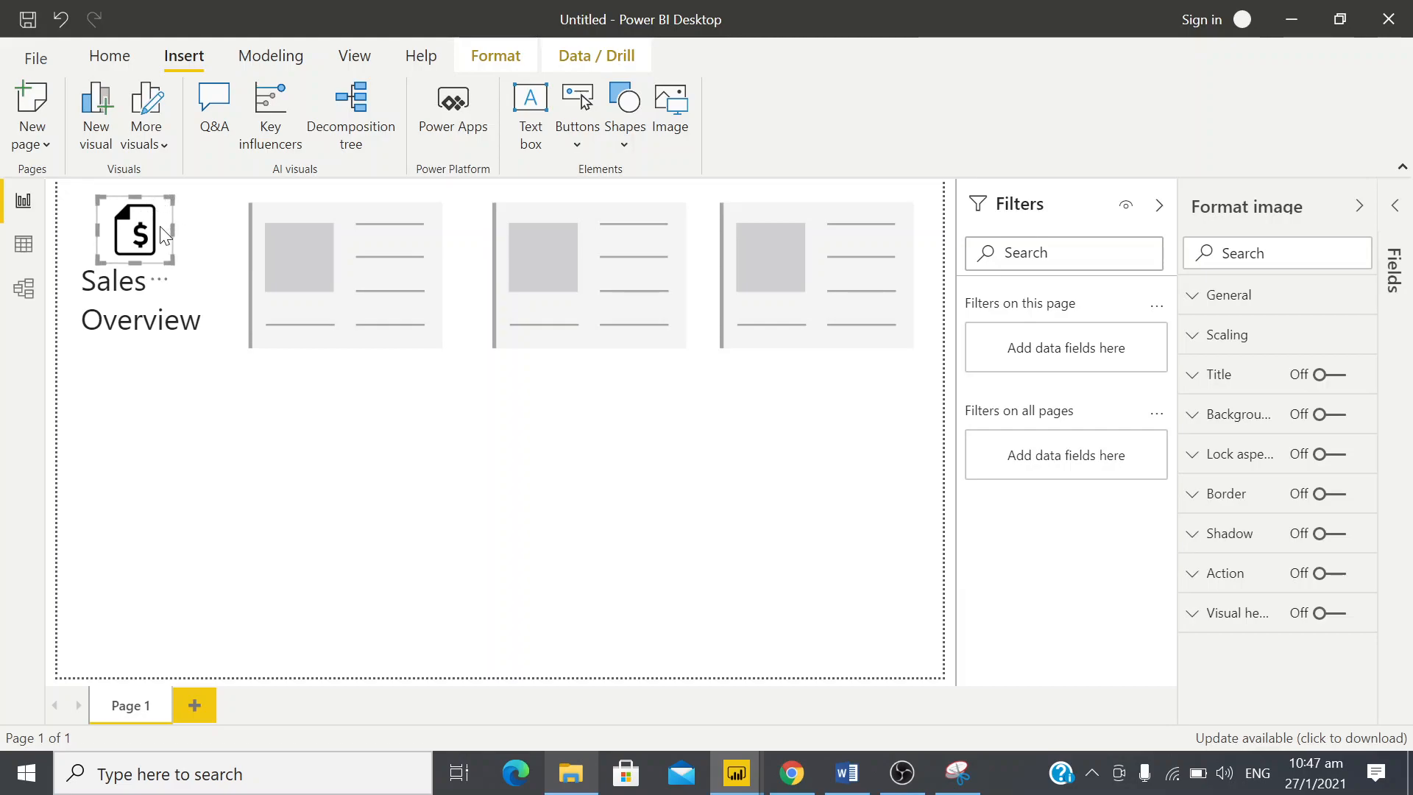
pyautogui.moveTo(112, 234); pyautogui.dragTo(93, 234)
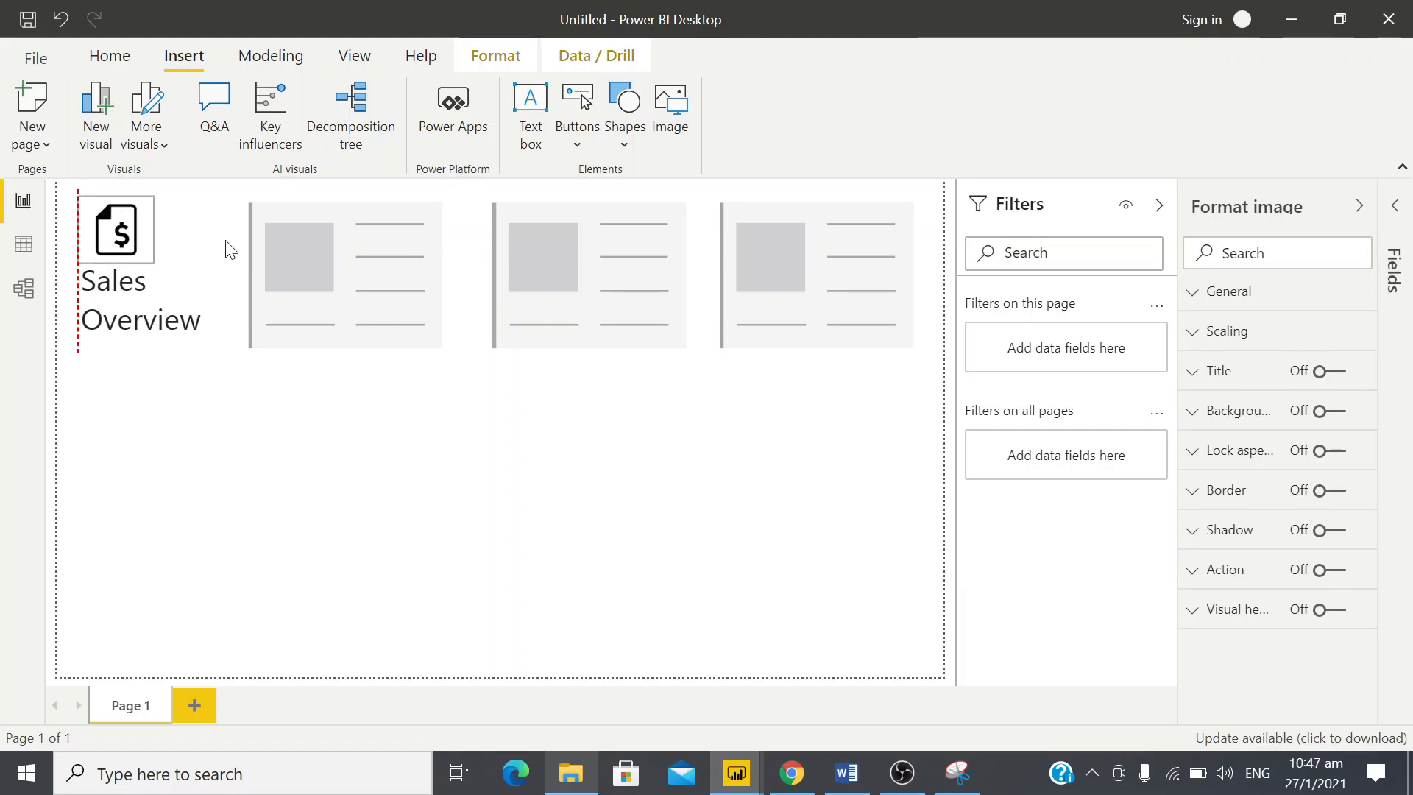
pyautogui.click(125, 230)
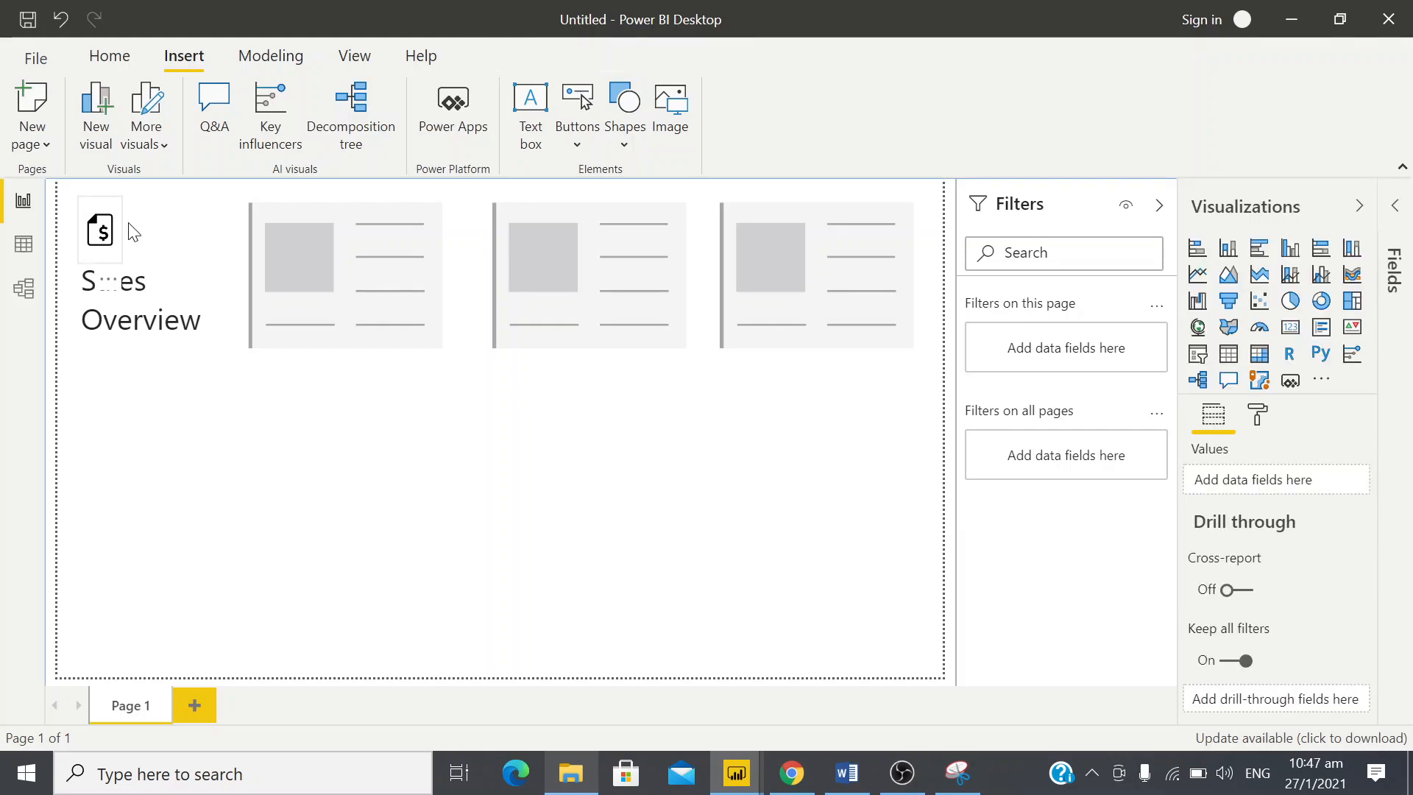
pyautogui.click(121, 226)
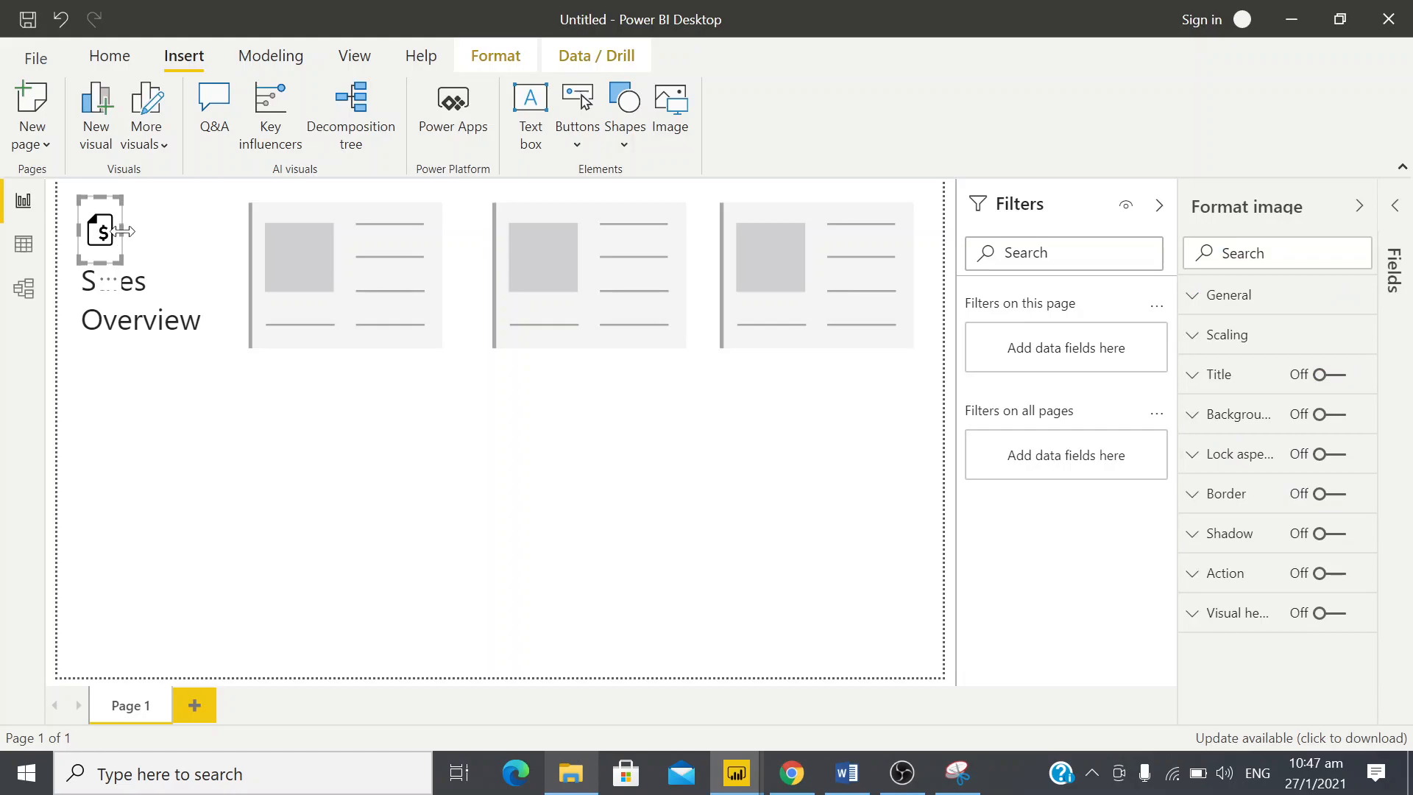
pyautogui.click(117, 230)
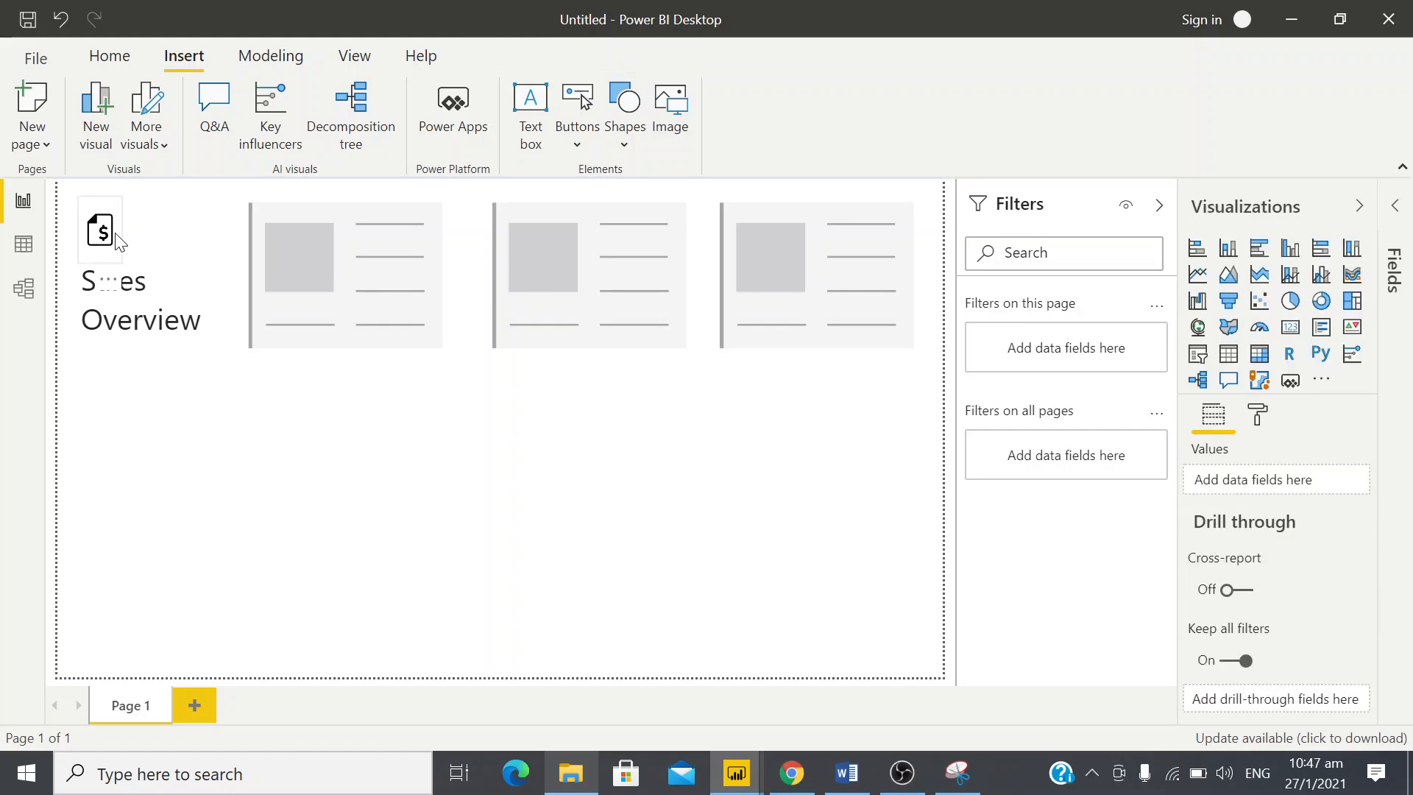
pyautogui.click(118, 239)
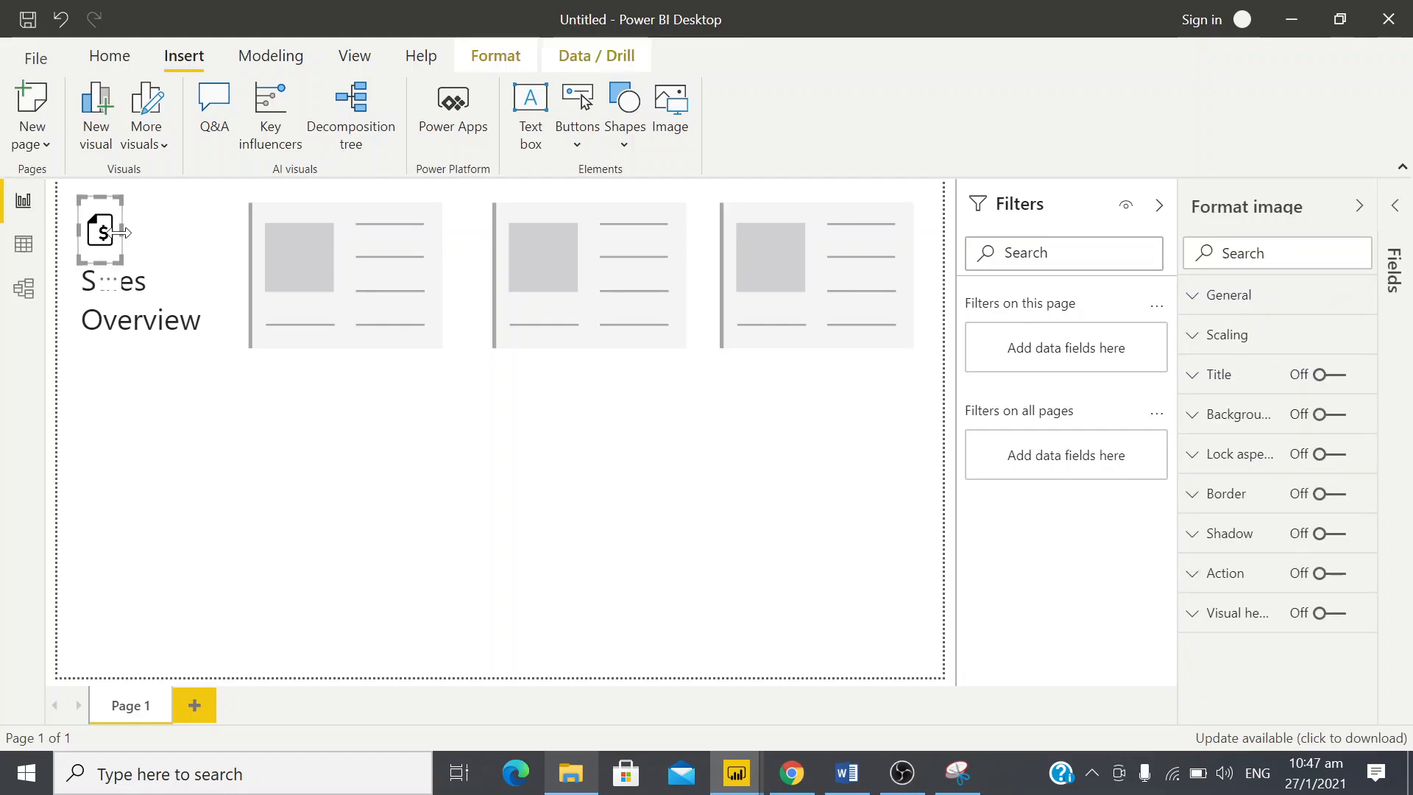
pyautogui.moveTo(122, 233); pyautogui.dragTo(144, 234)
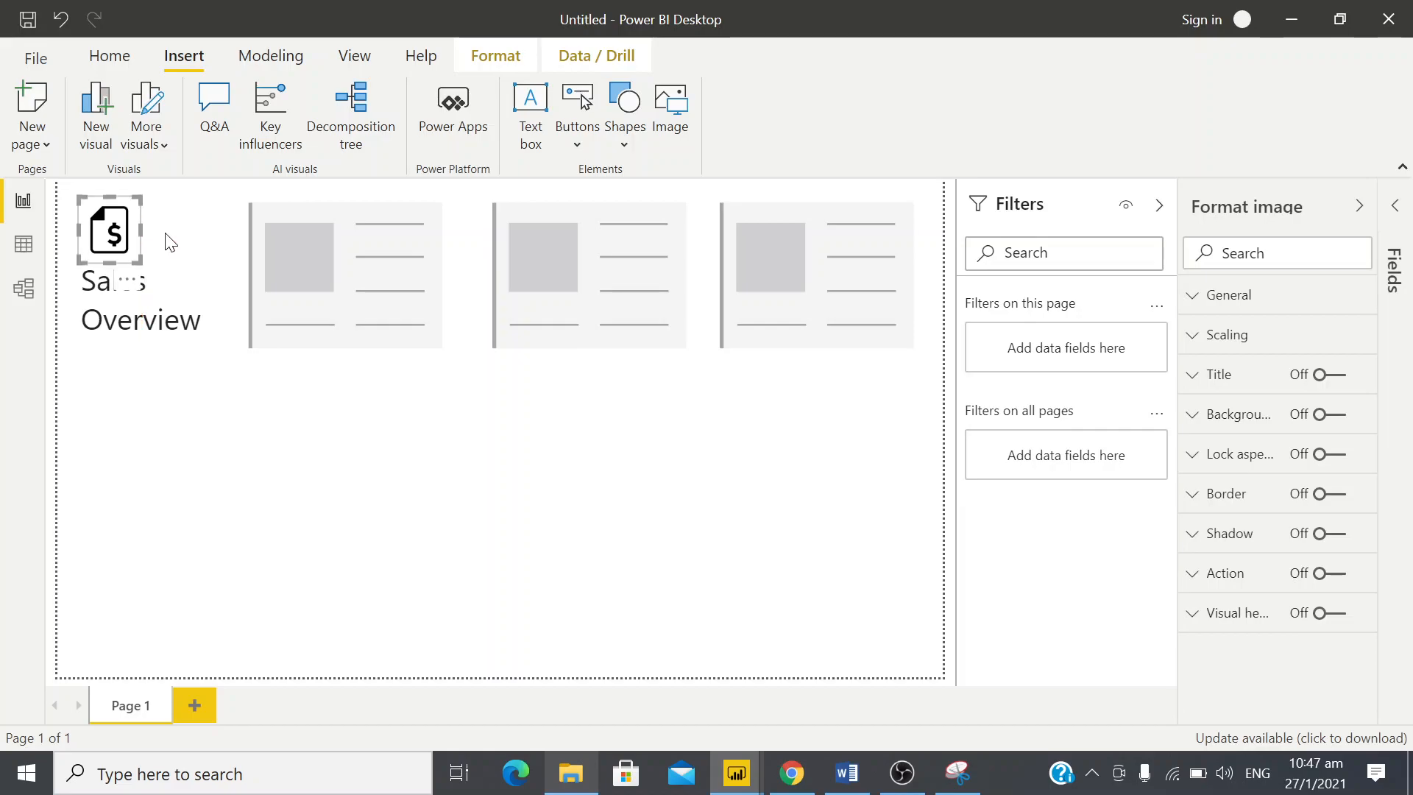
pyautogui.click(260, 453)
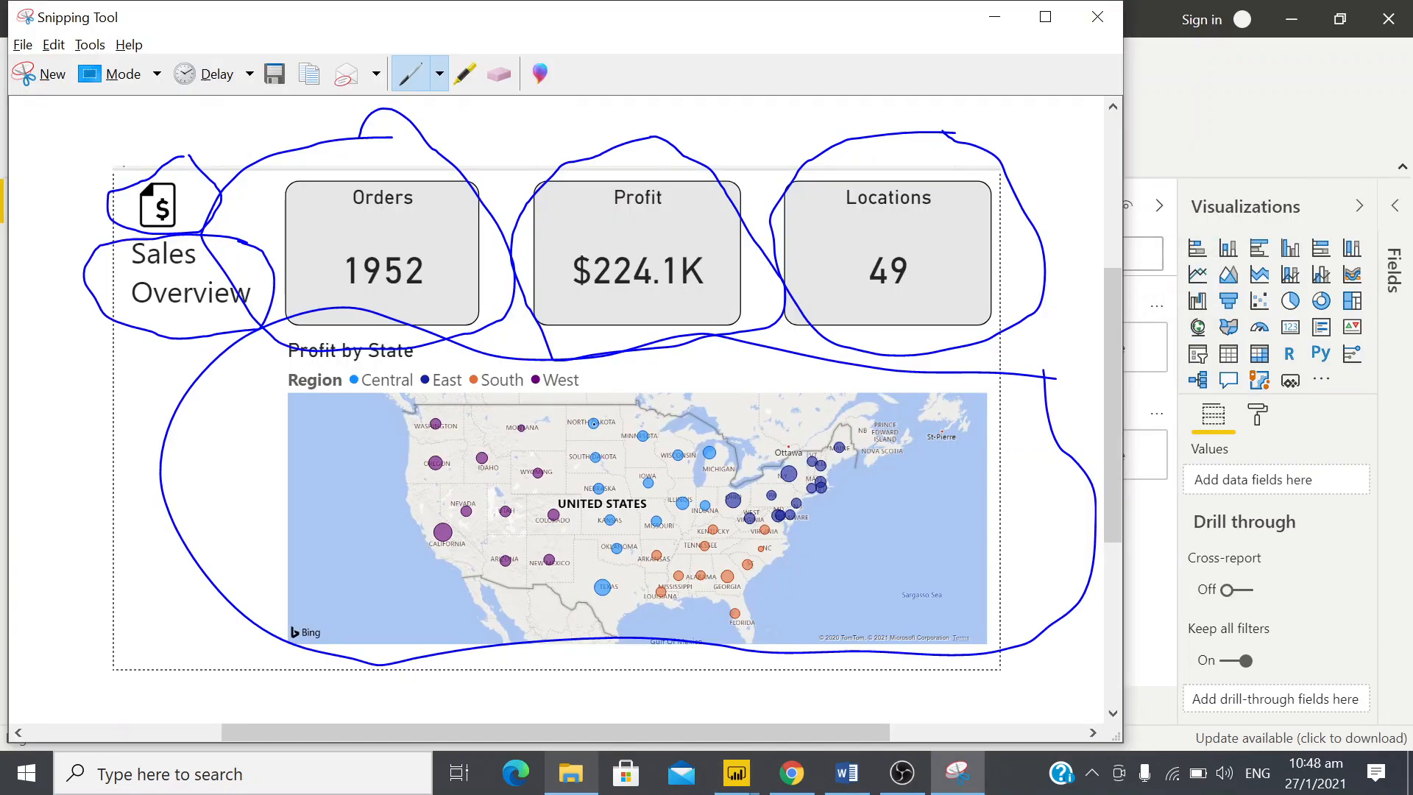
# Add an empty Map visual and size it to fill the area beneath the three cards, spanning their full width
pyautogui.hotkey('alt', 'Tab')
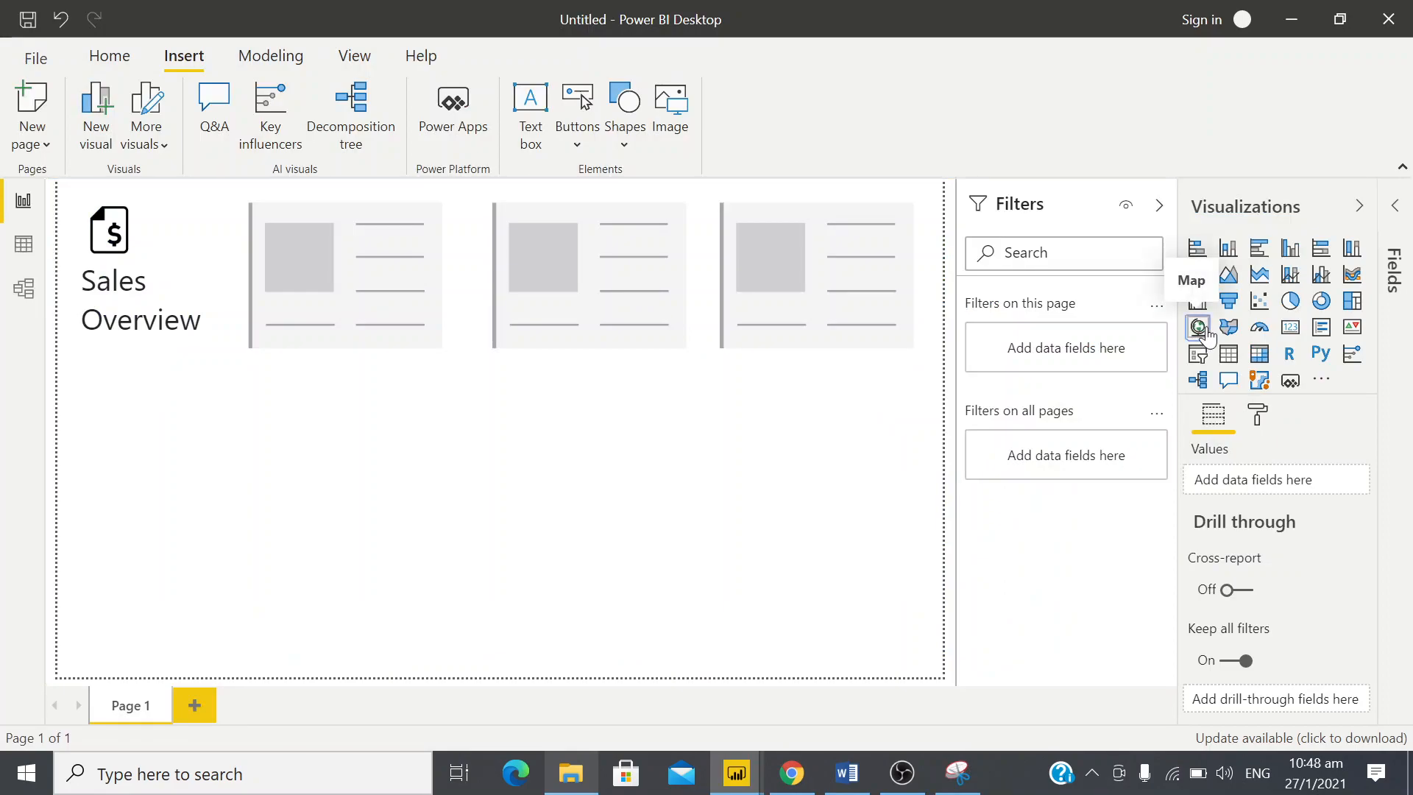
pyautogui.click(1202, 329)
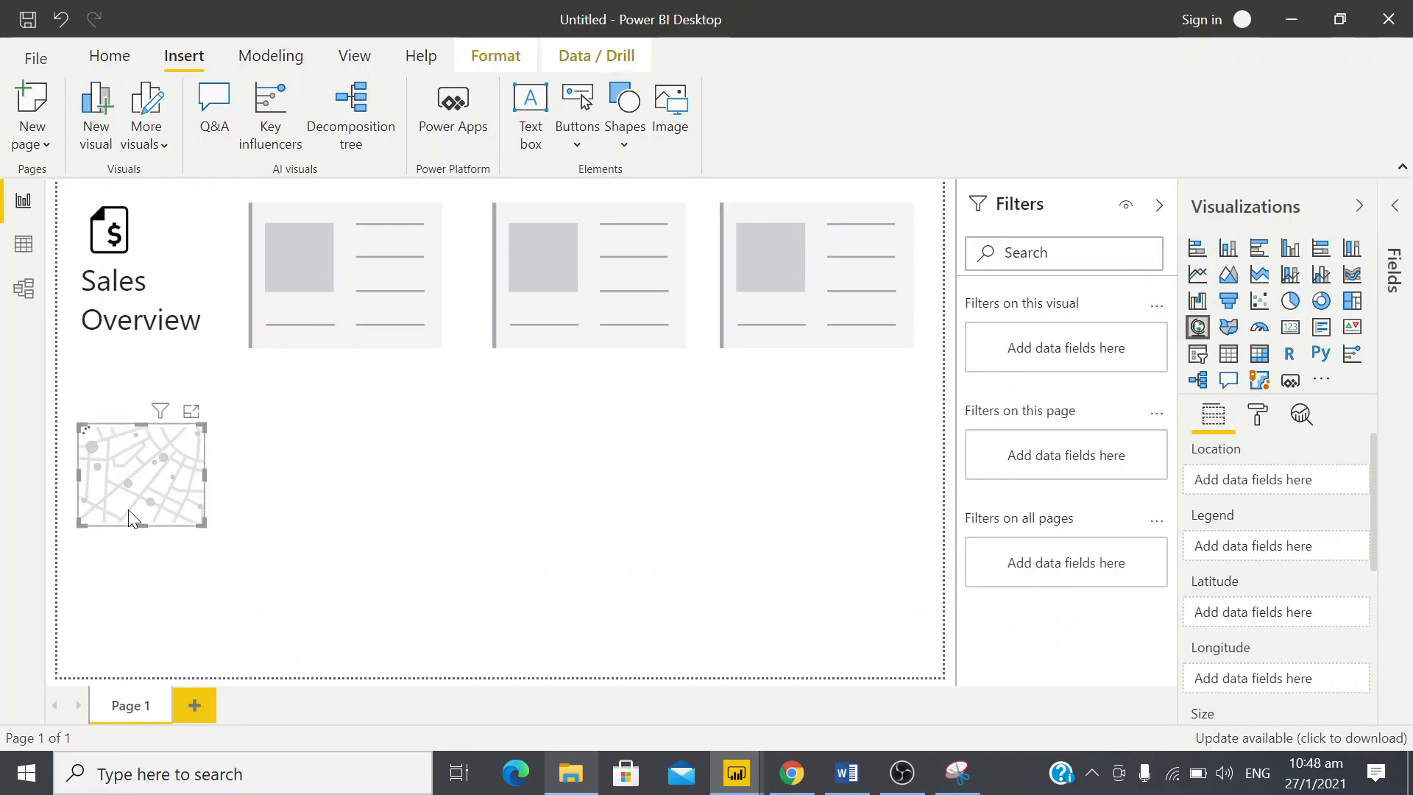
pyautogui.moveTo(143, 498); pyautogui.dragTo(913, 666)
pyautogui.moveTo(918, 666); pyautogui.dragTo(912, 655)
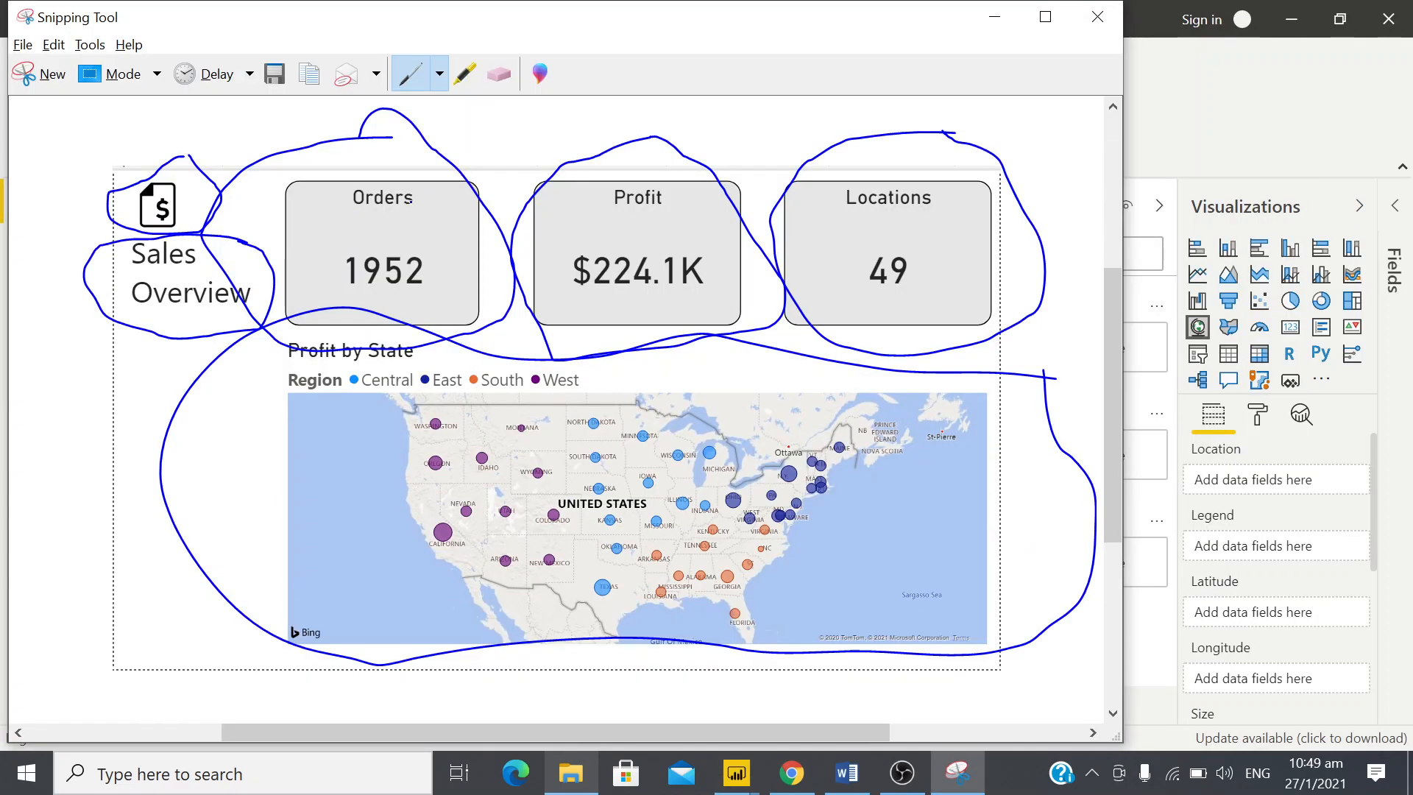
# Underline the Orders title in the design snip, and show the count of Order ID from the Orders table in the first card
pyautogui.moveTo(351, 214); pyautogui.dragTo(416, 216)
pyautogui.hotkey('alt', 'Tab')
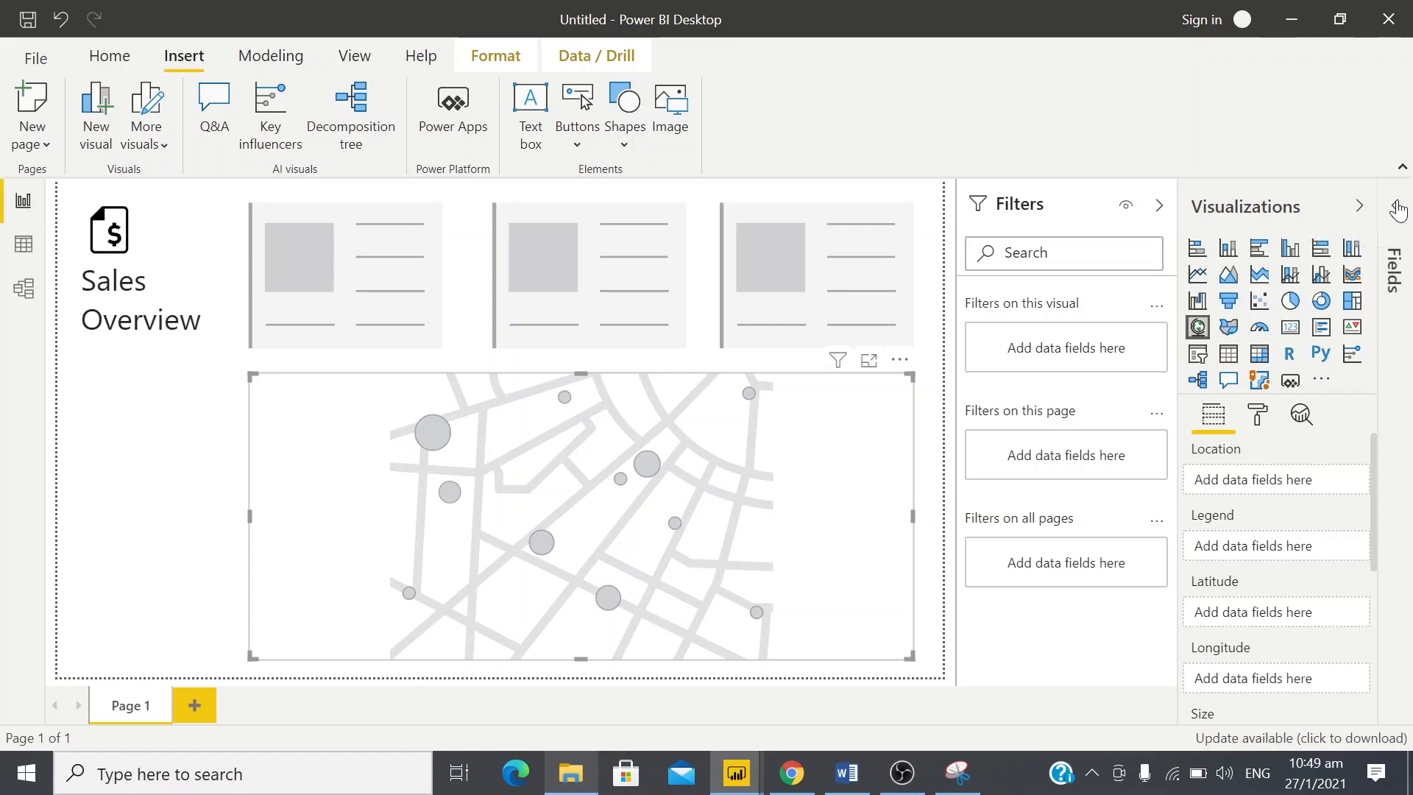
pyautogui.click(1397, 212)
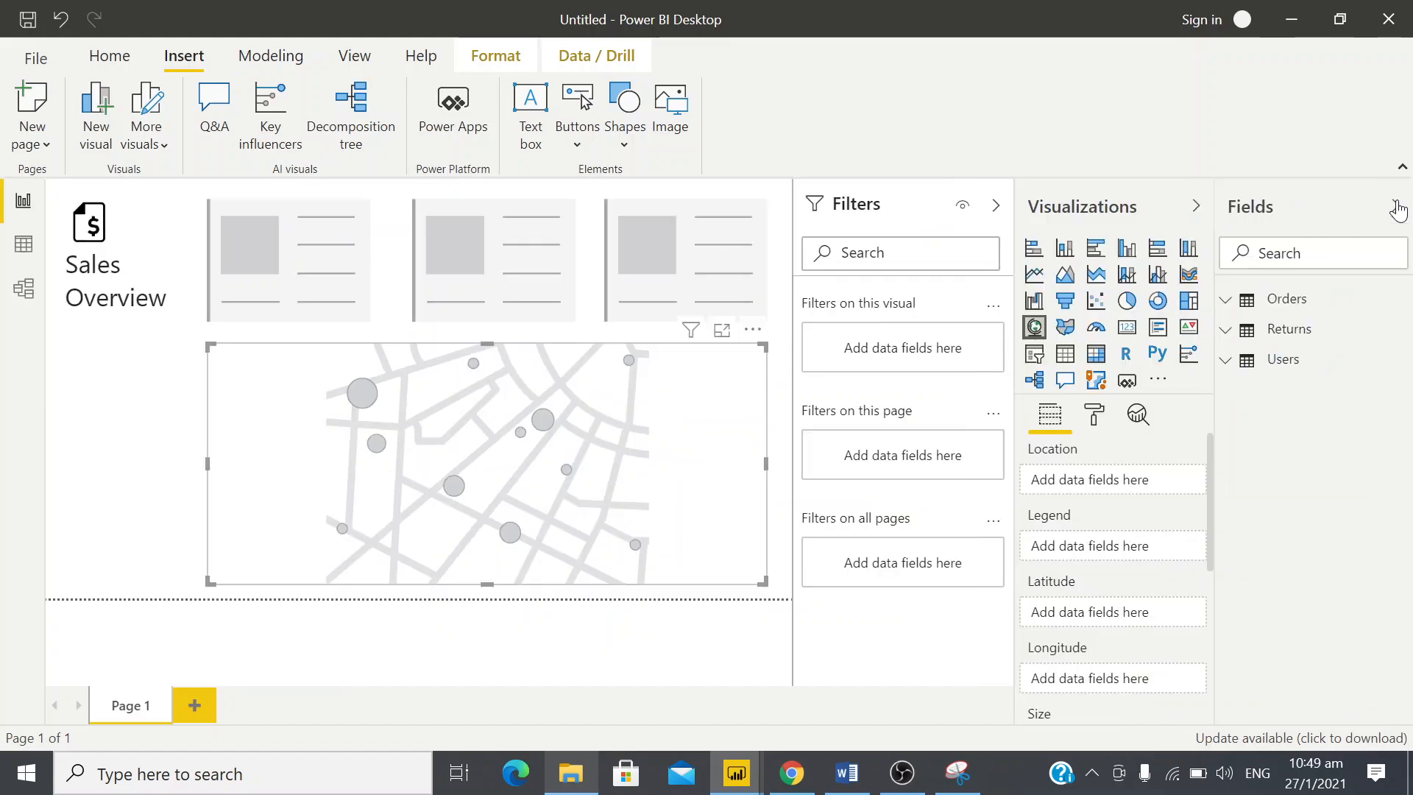
pyautogui.click(1226, 301)
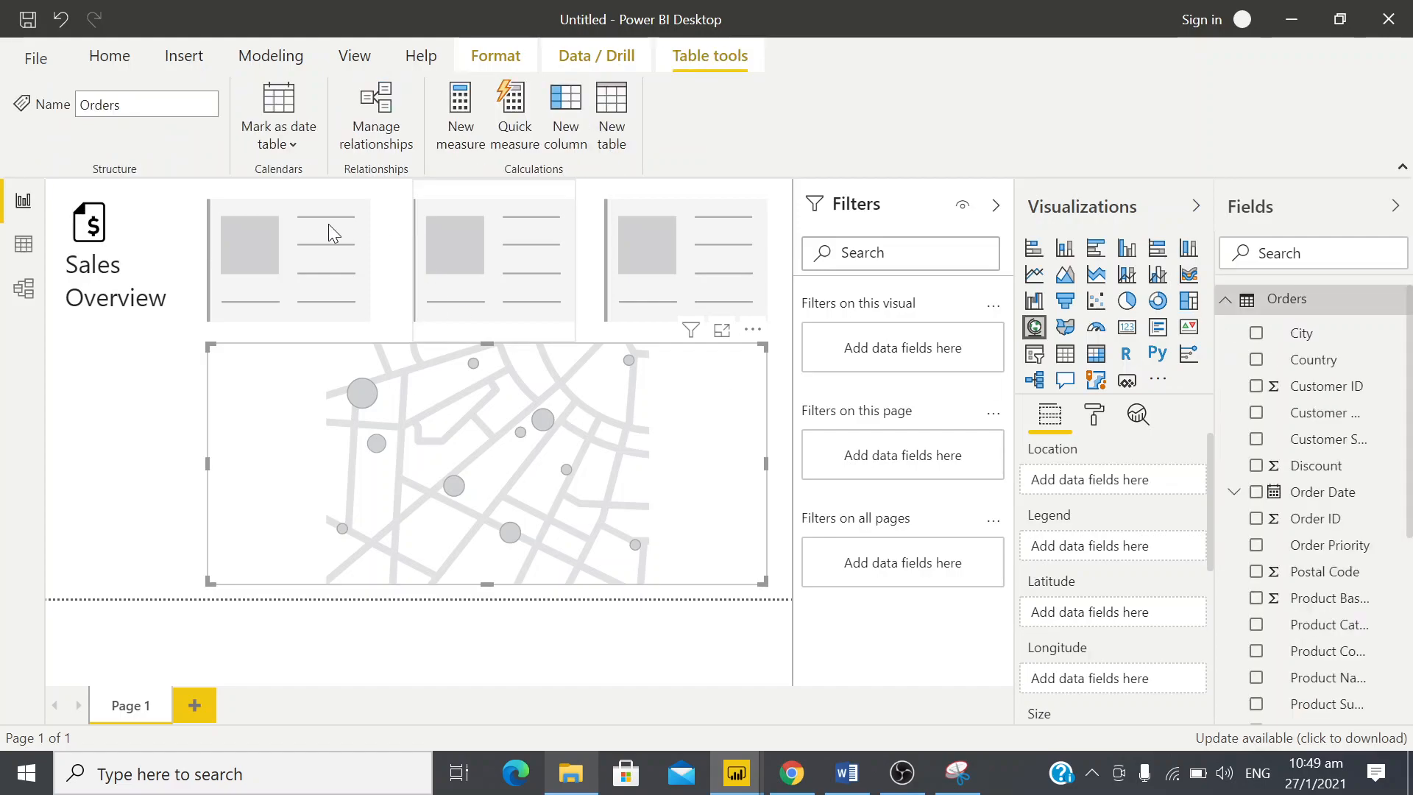
pyautogui.click(283, 236)
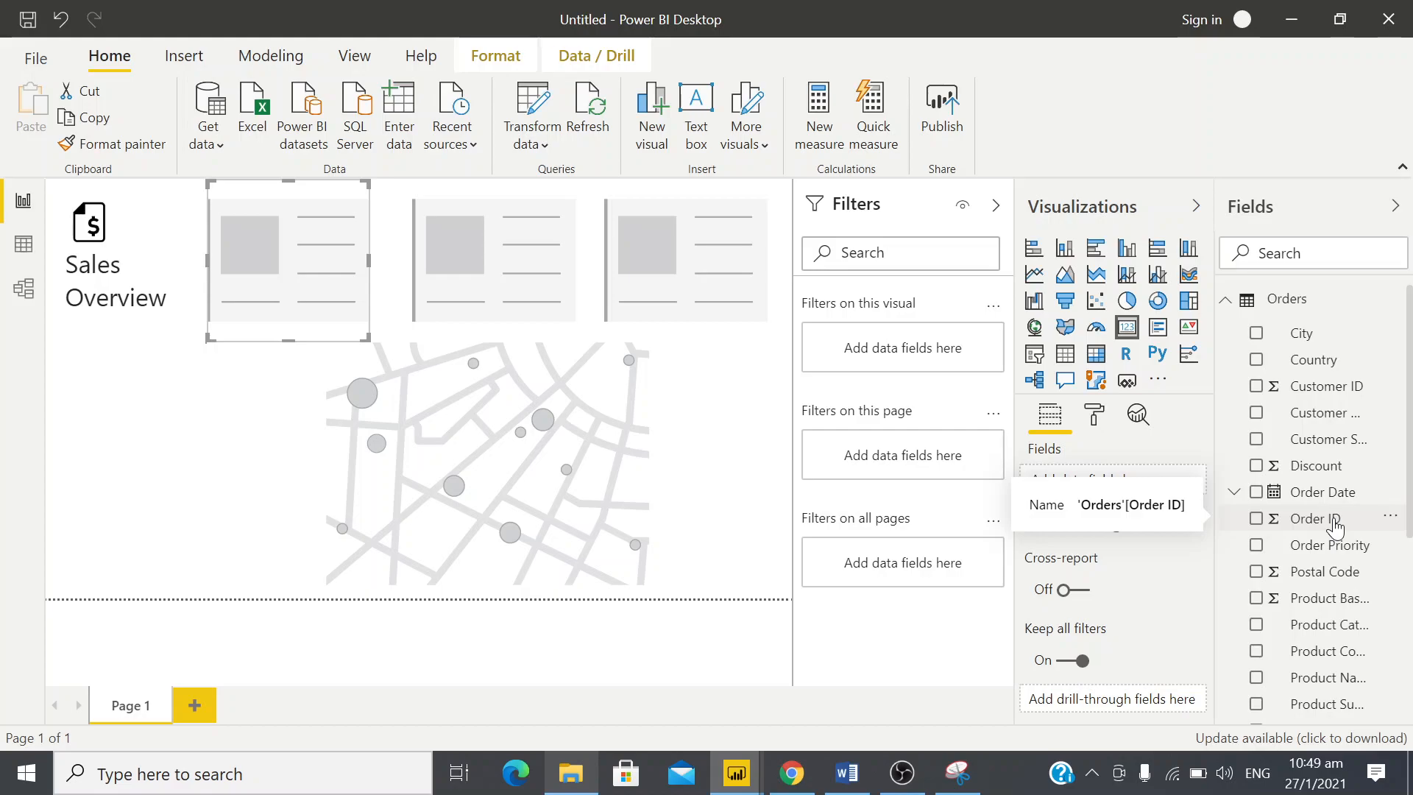
pyautogui.moveTo(1336, 527); pyautogui.dragTo(1128, 488)
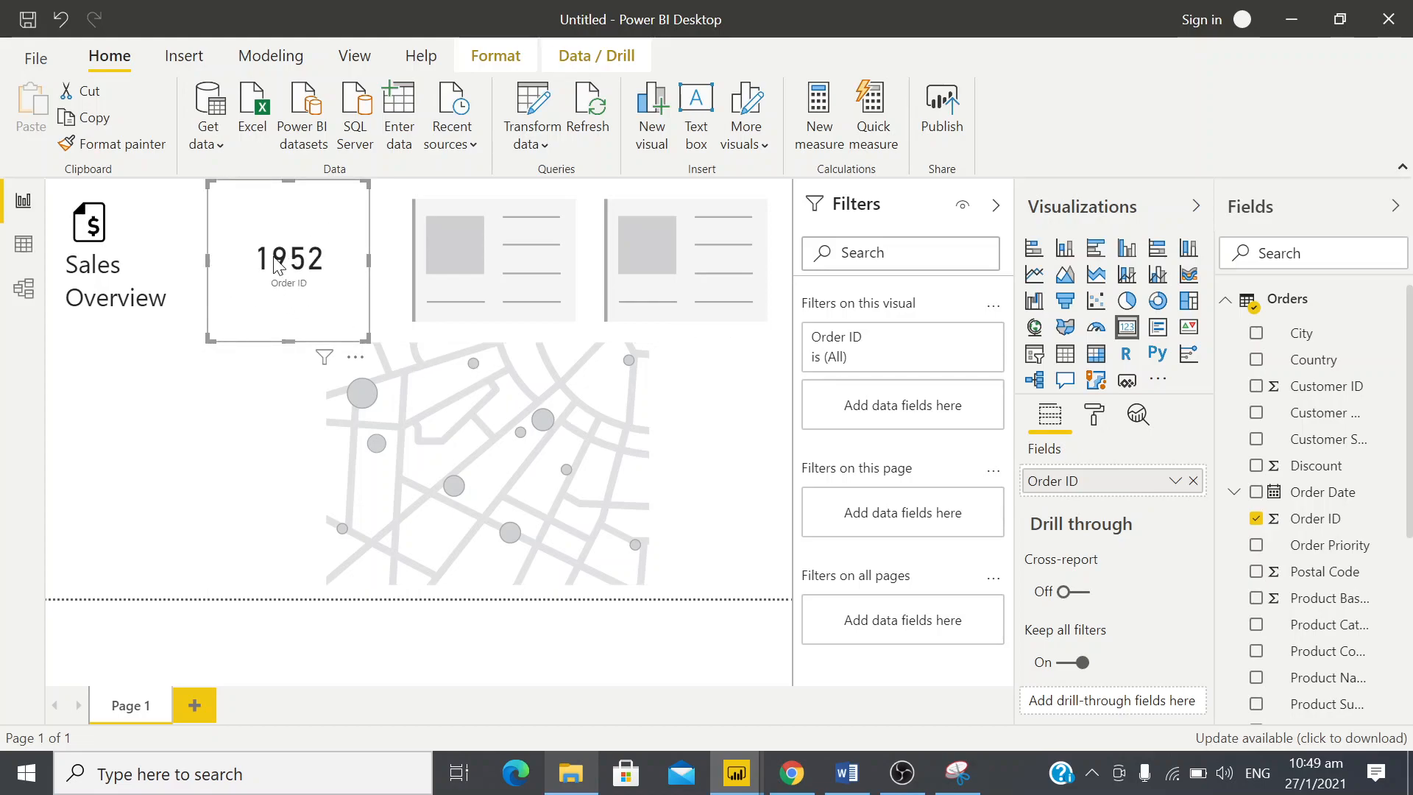
# Compare the first card with the design snip, underlining the value and circling the Orders title there
pyautogui.hotkey('alt', 'Tab')
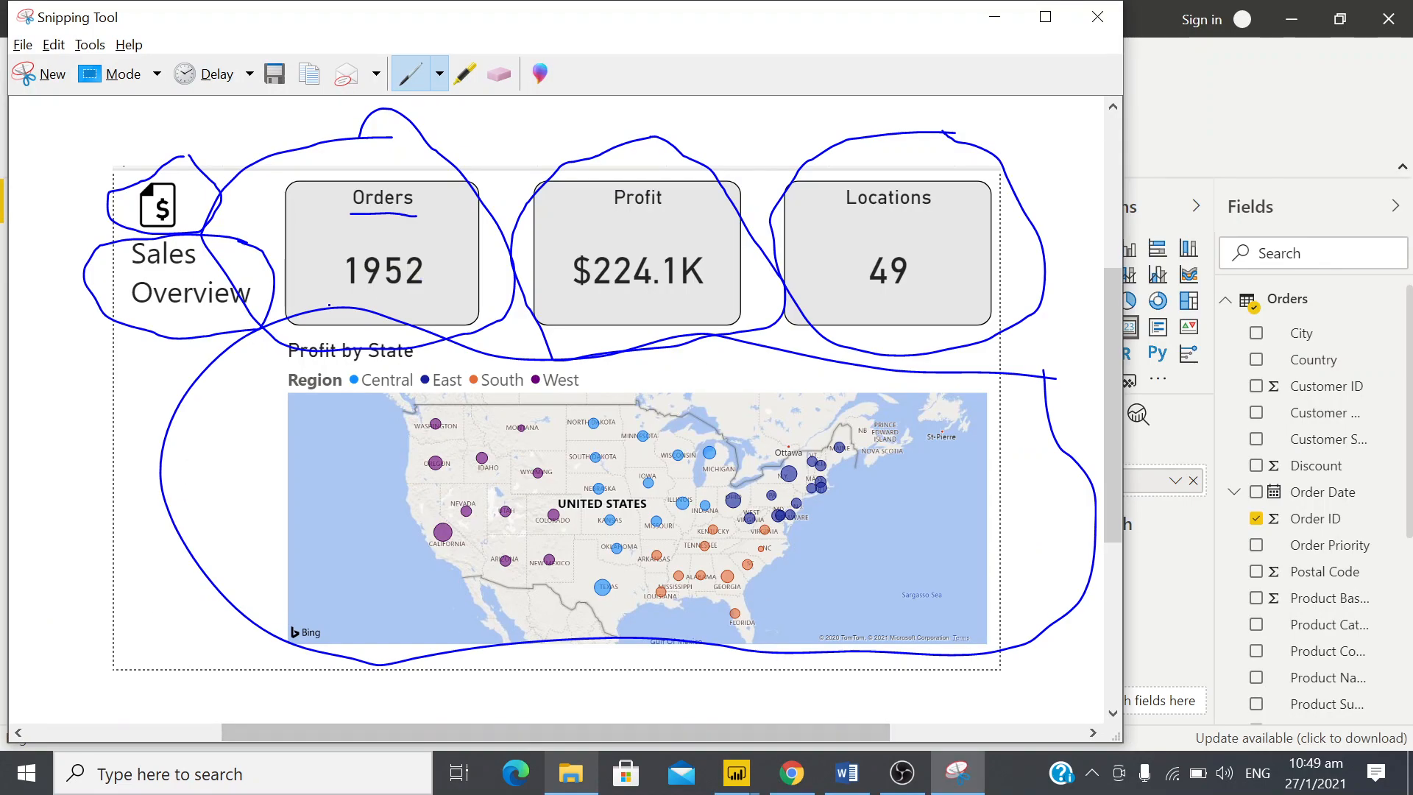
pyautogui.hotkey('alt', 'Tab')
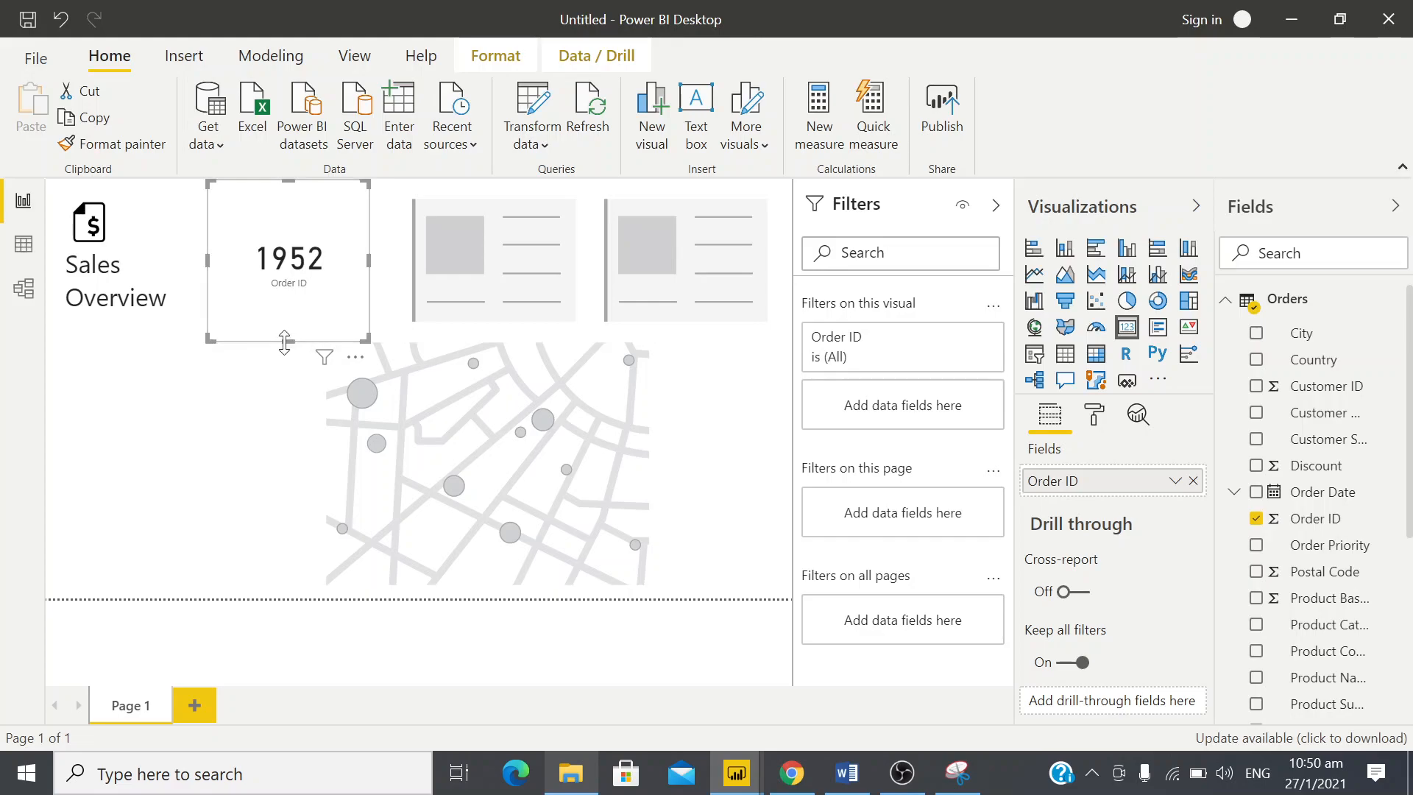
pyautogui.hotkey('alt', 'Tab')
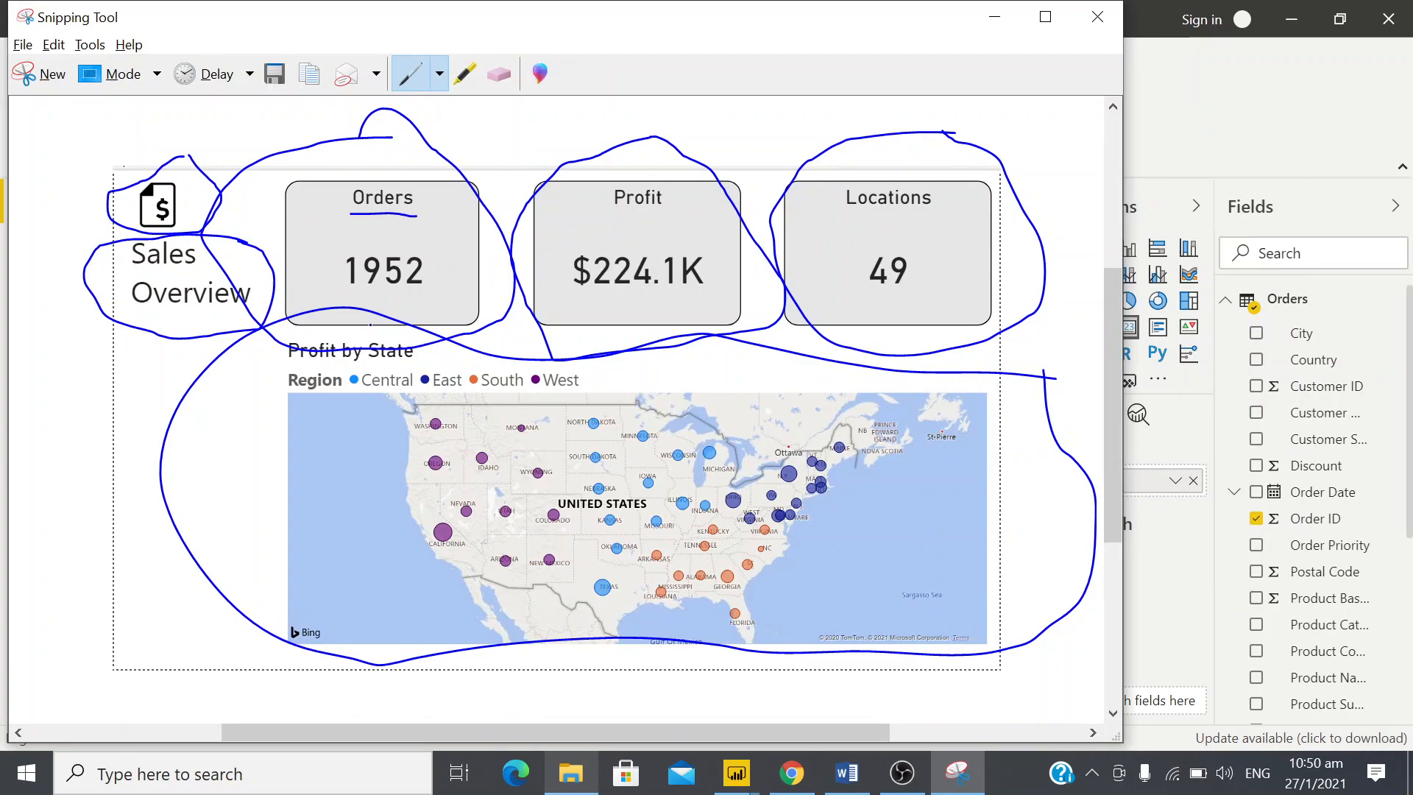
pyautogui.moveTo(368, 301); pyautogui.dragTo(430, 300)
pyautogui.moveTo(410, 178)
pyautogui.mouseDown()
pyautogui.moveTo(335, 177)
pyautogui.moveTo(344, 217)
pyautogui.moveTo(438, 232)
pyautogui.moveTo(409, 181)
pyautogui.mouseUp()
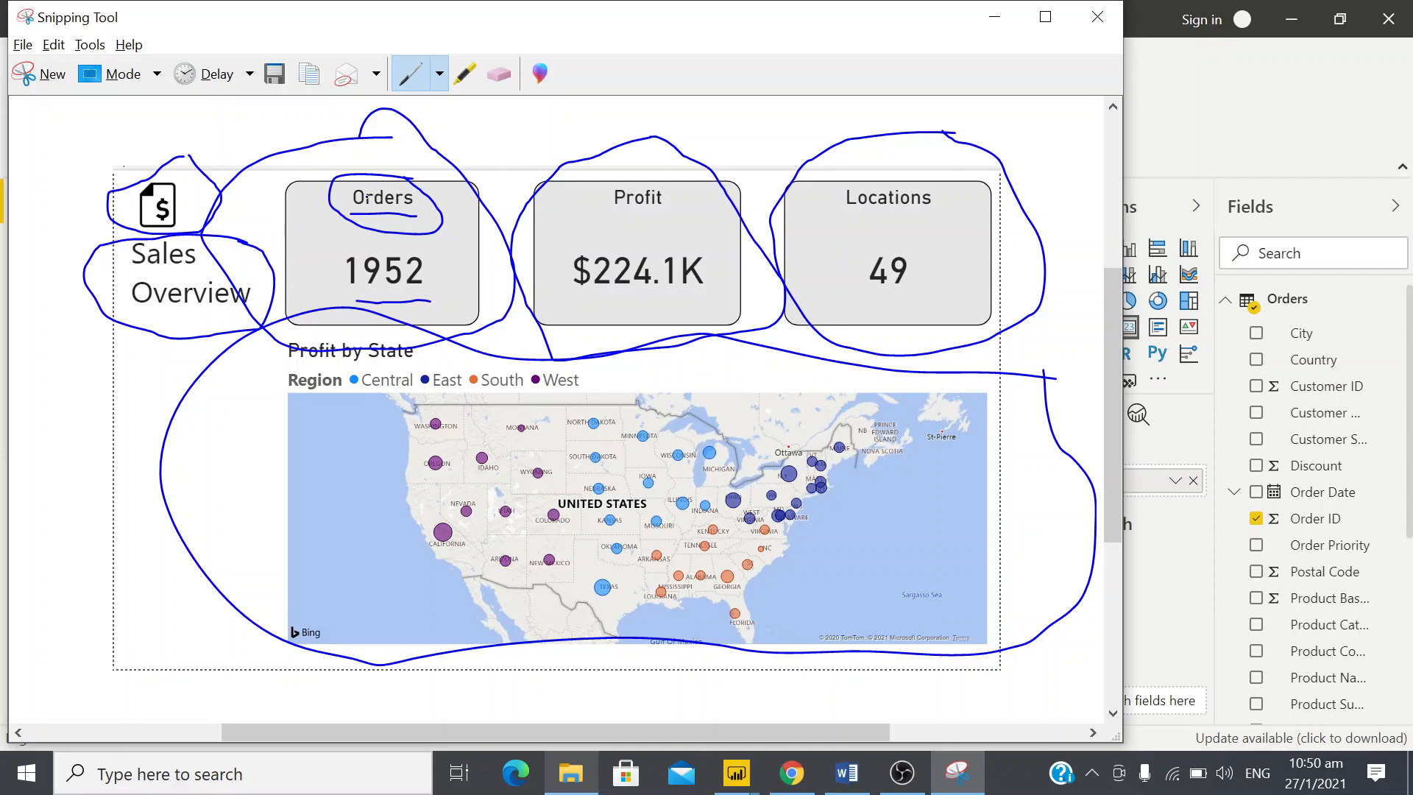
pyautogui.hotkey('alt', 'Tab')
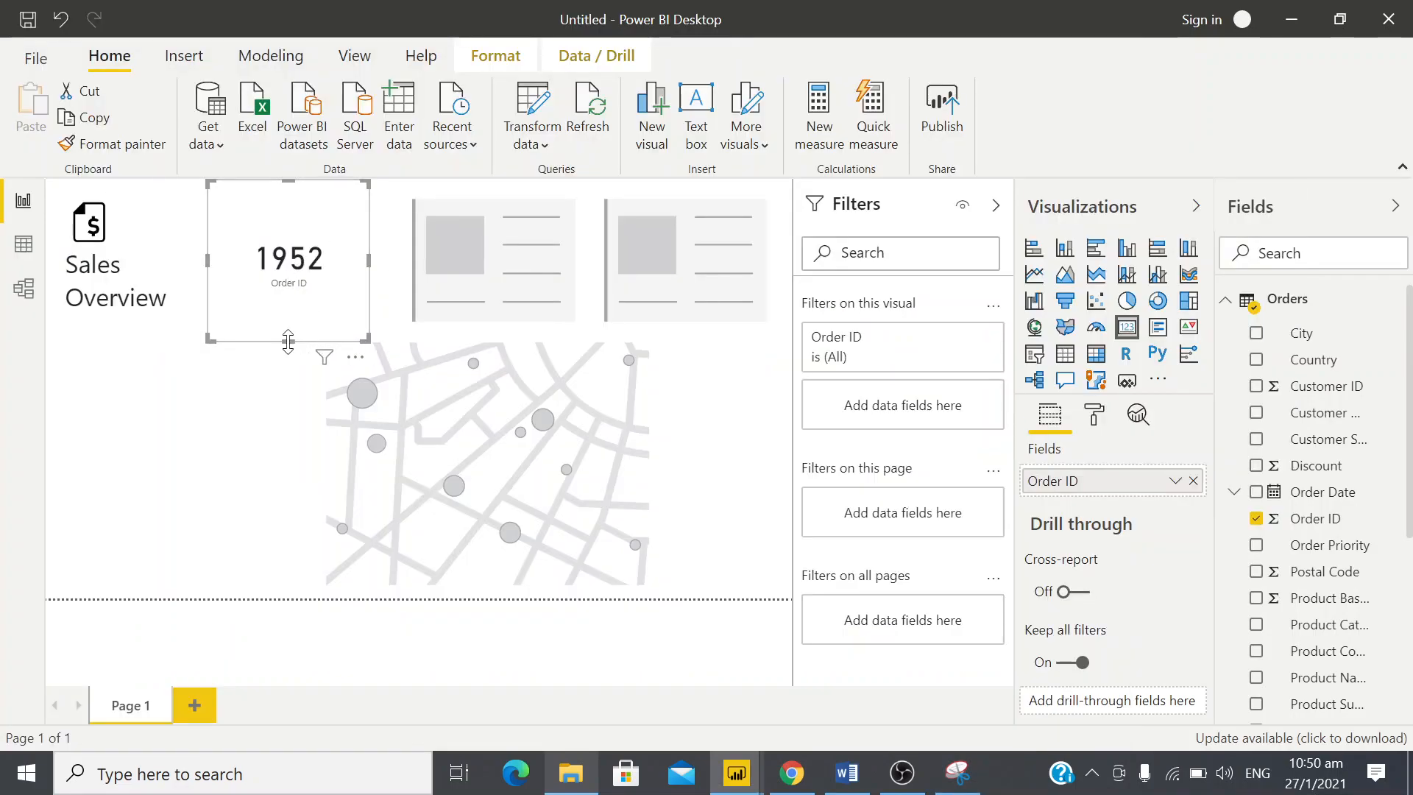
# Turn off the category label on the first card
pyautogui.moveTo(293, 341)
pyautogui.mouseDown()
pyautogui.moveTo(288, 328)
pyautogui.moveTo(288, 342)
pyautogui.mouseUp()
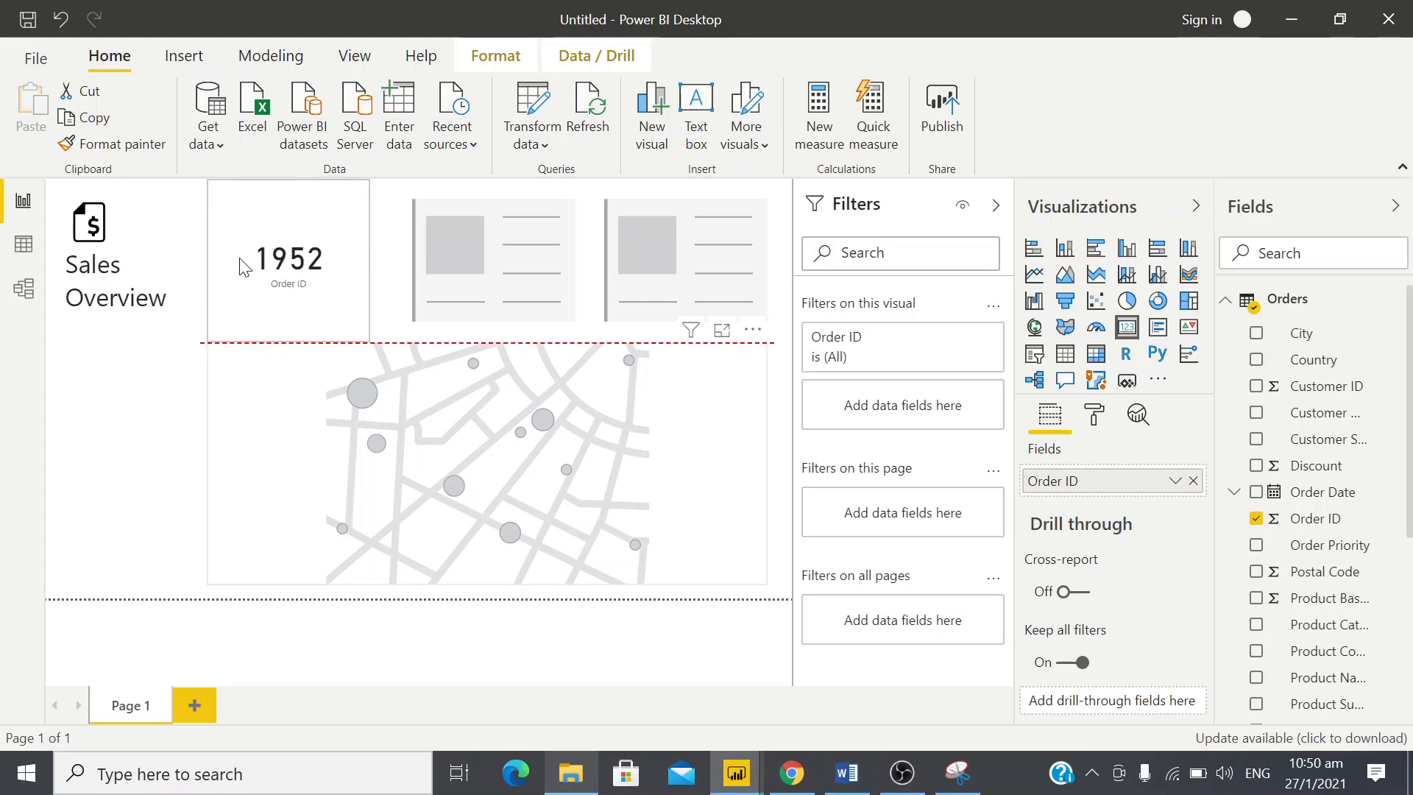
pyautogui.click(1092, 420)
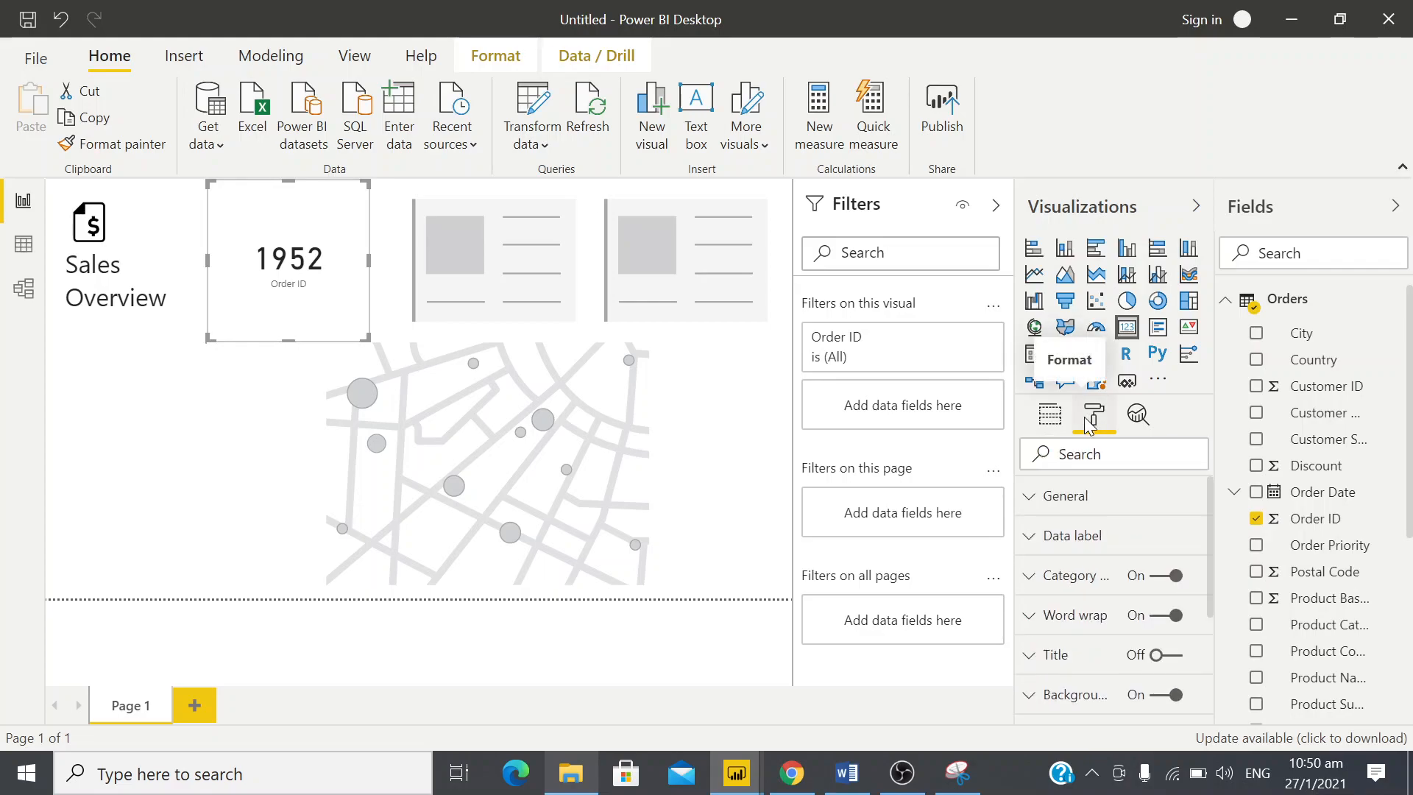
pyautogui.click(1169, 574)
pyautogui.click(1169, 578)
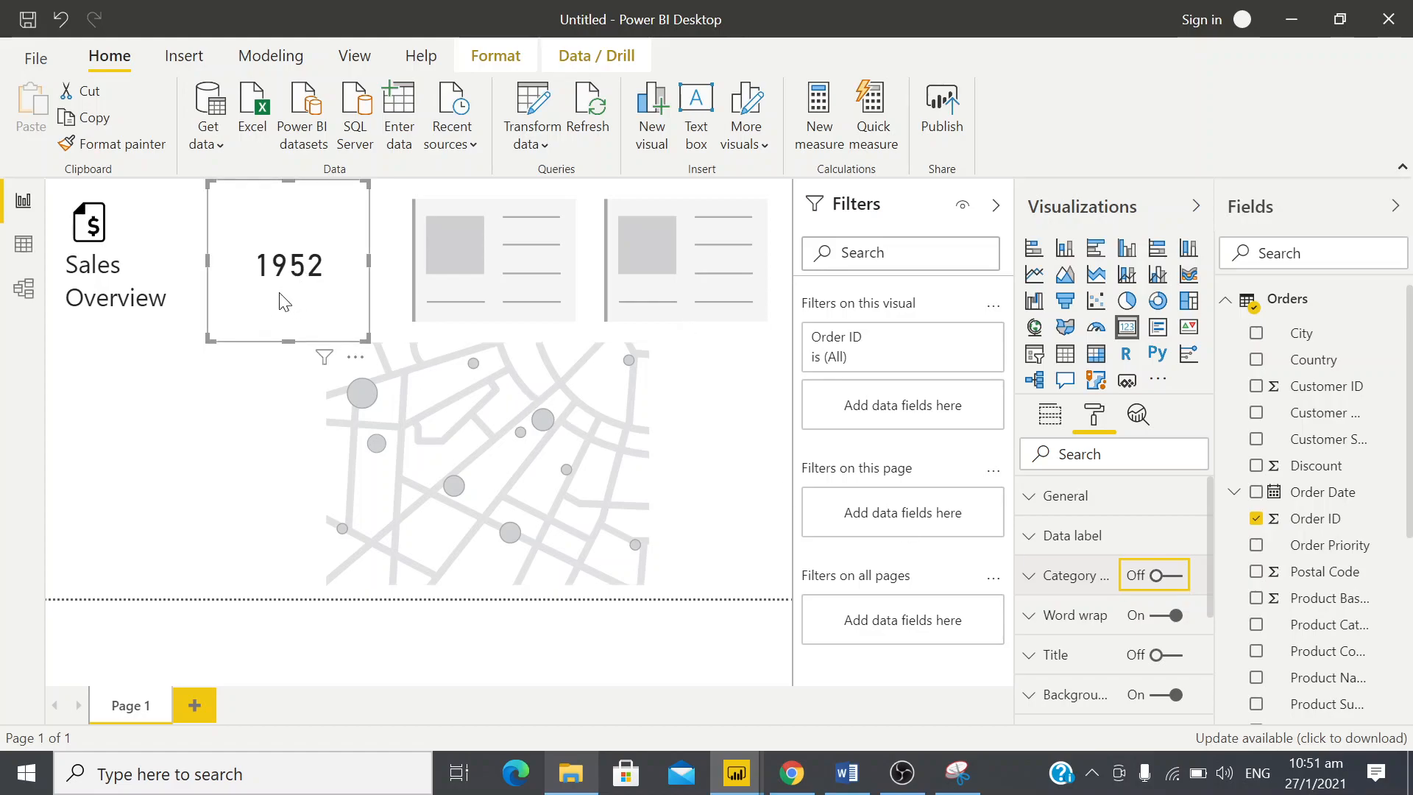
# Turn on the first card's title and set the title text to Orders
pyautogui.click(1169, 656)
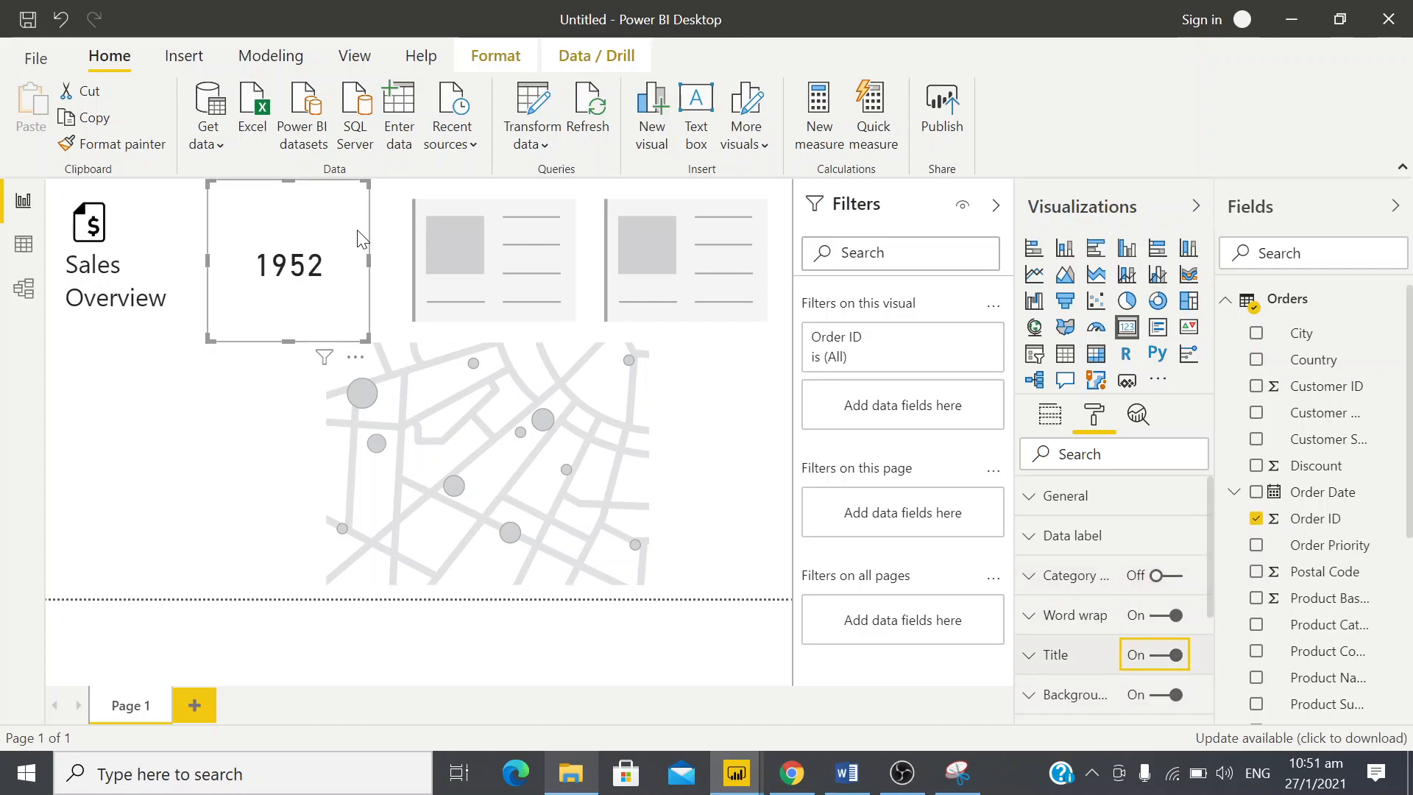
pyautogui.click(1030, 657)
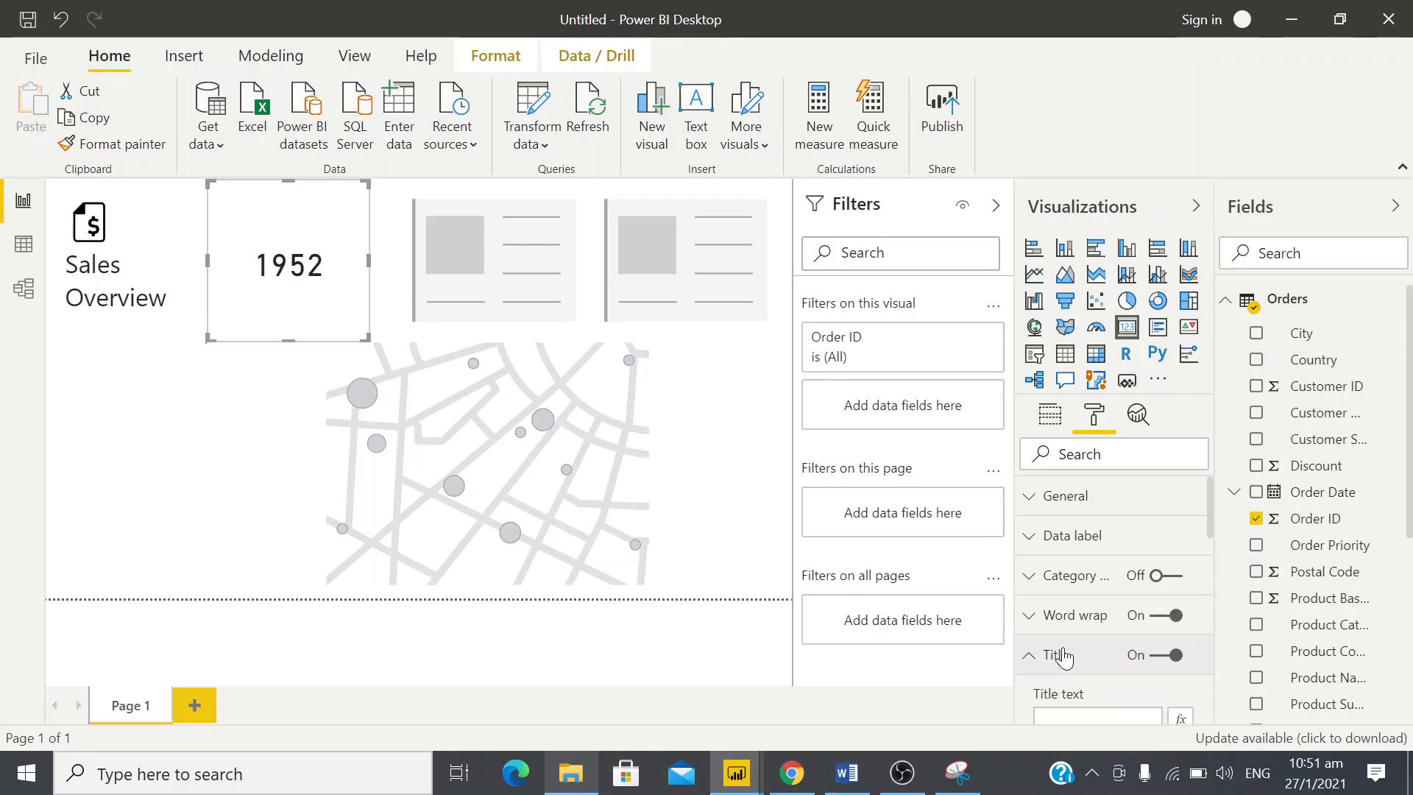
pyautogui.click(1097, 653)
pyautogui.write('Orders')
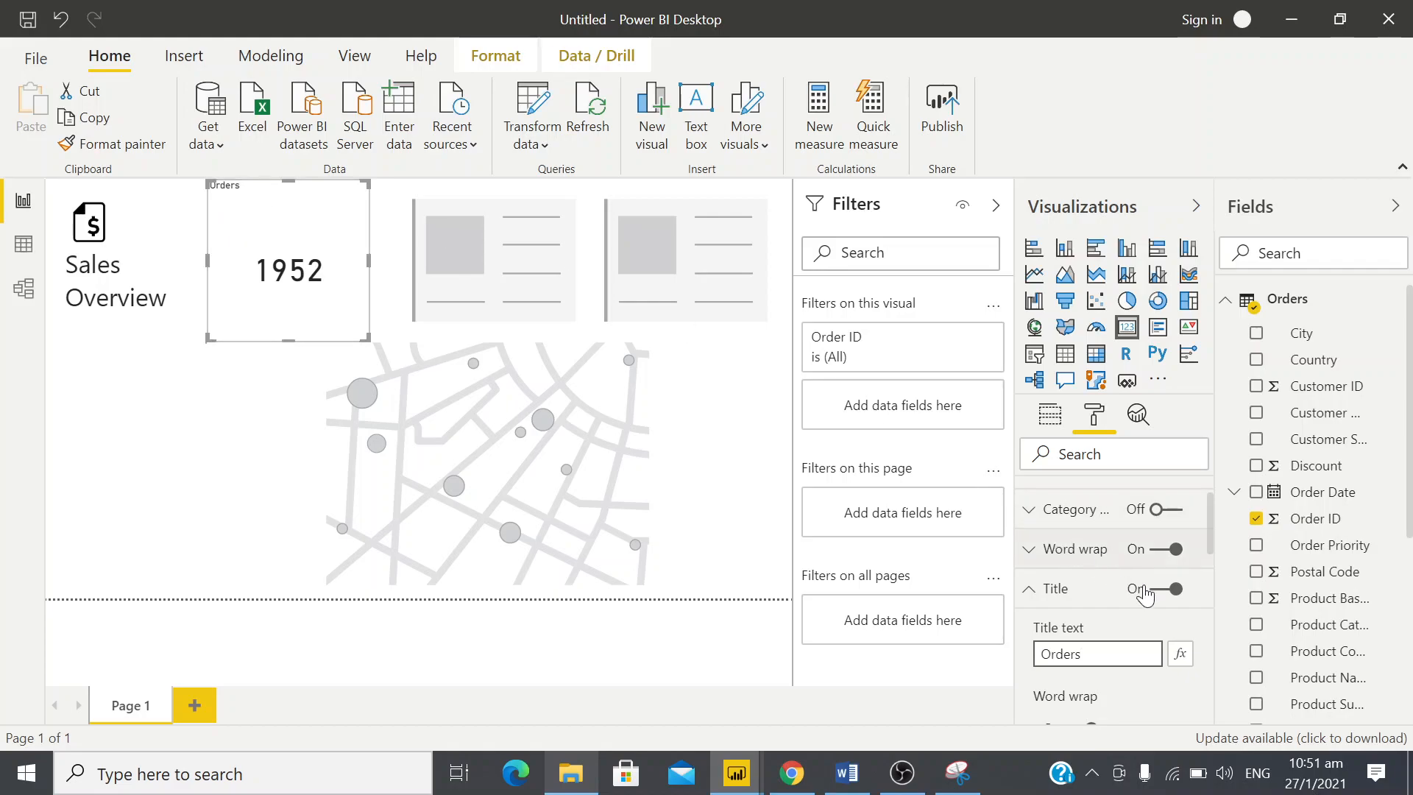
# Center the Orders card's title and set its text size to 24 pt
pyautogui.scroll(-5, 1152, 595)
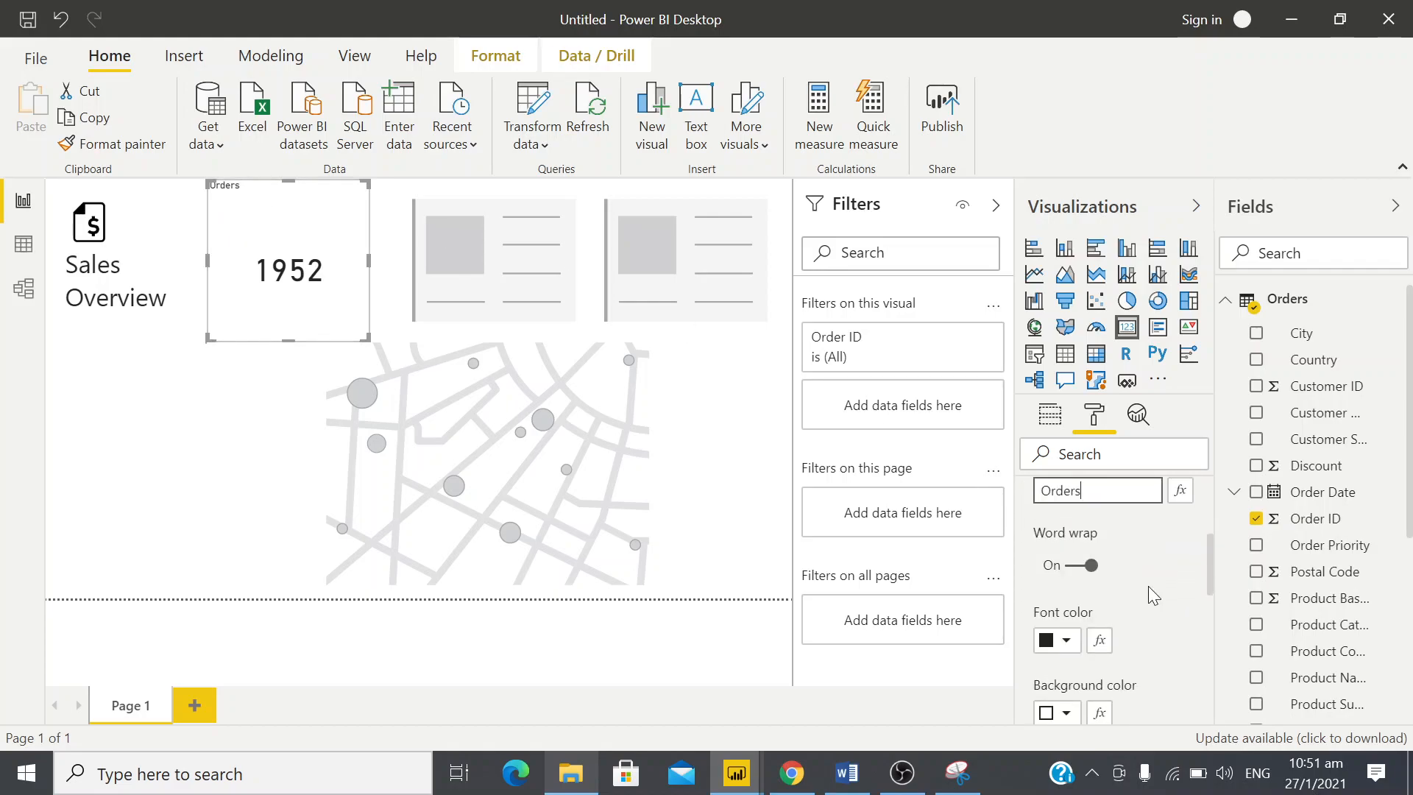
pyautogui.scroll(-1, 1151, 596)
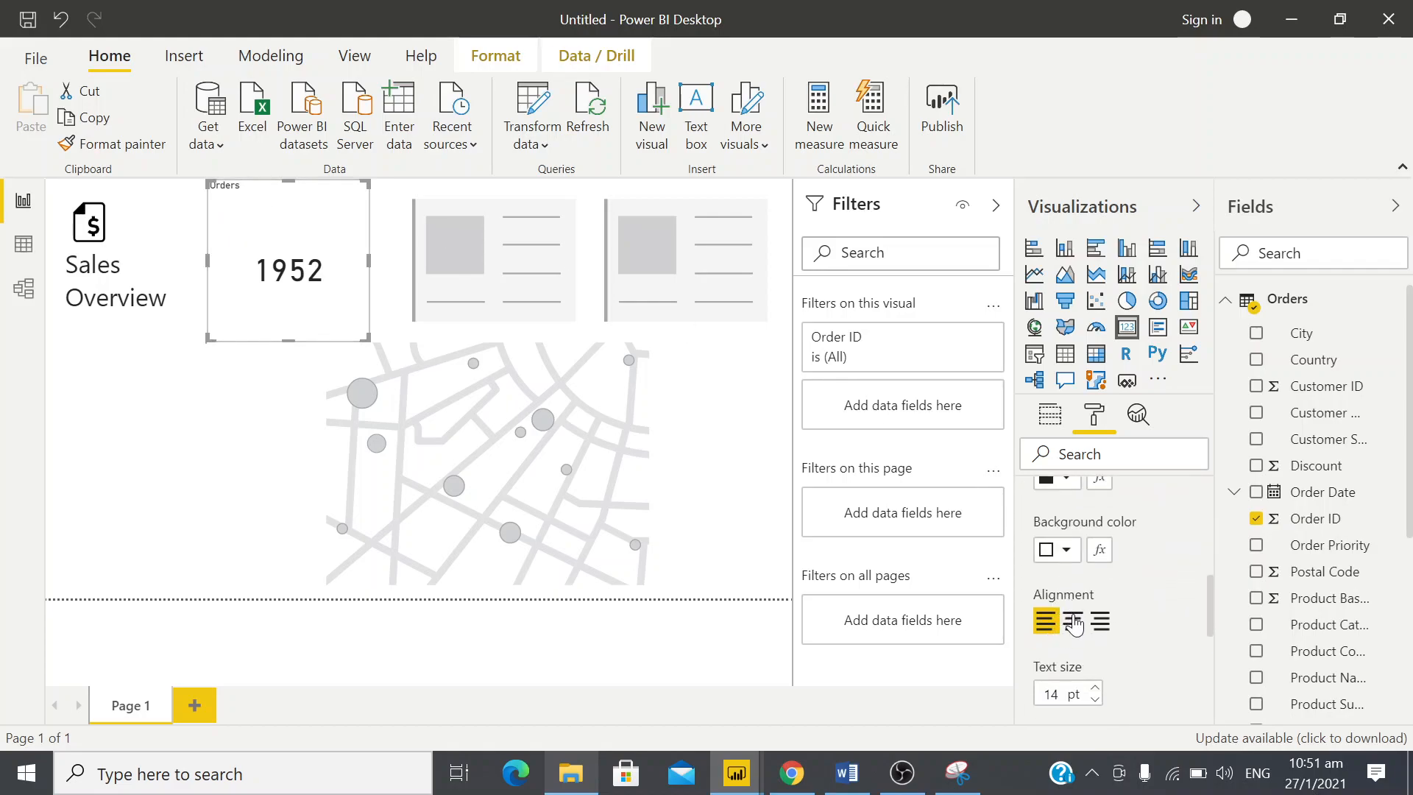
pyautogui.click(1073, 623)
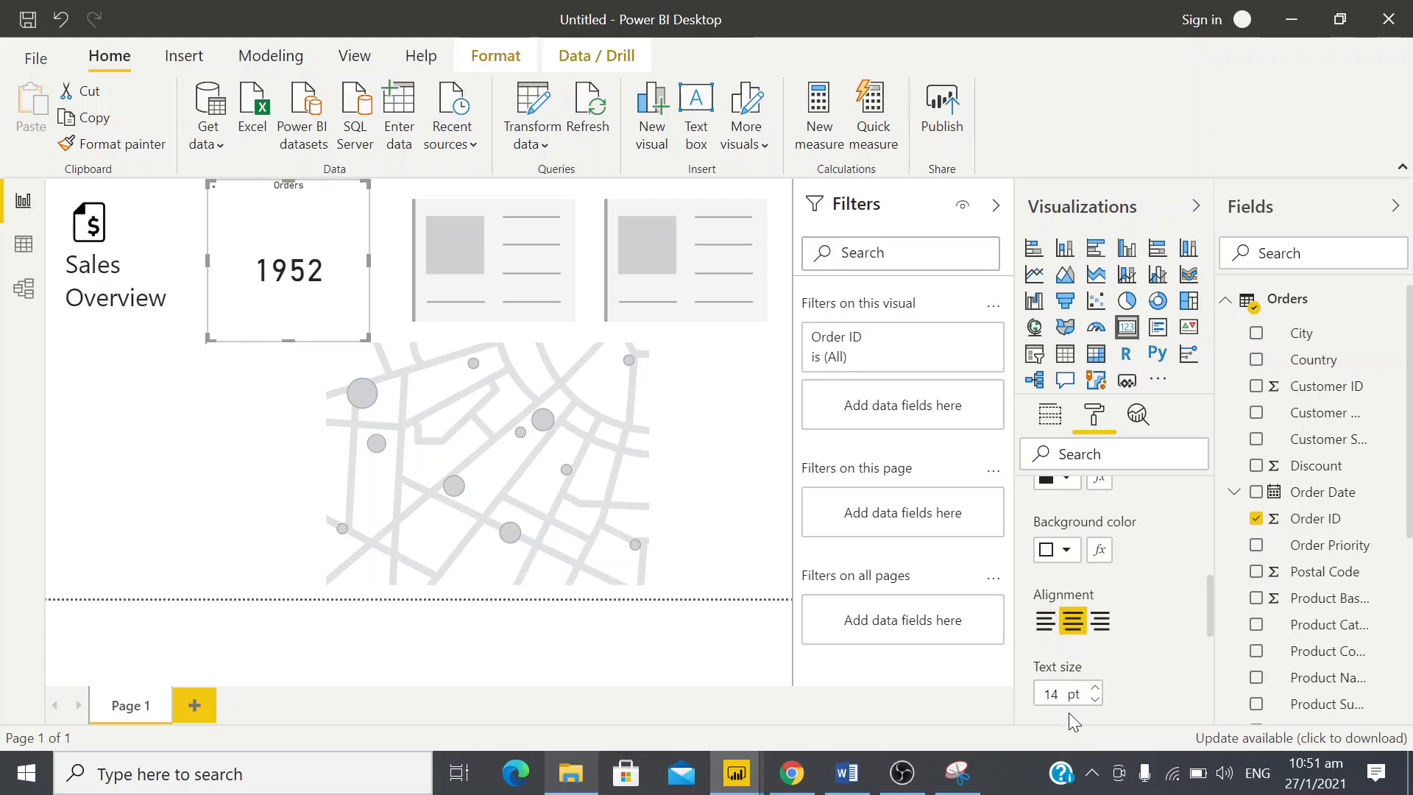
pyautogui.moveTo(1060, 702); pyautogui.dragTo(1030, 695)
pyautogui.write('24')
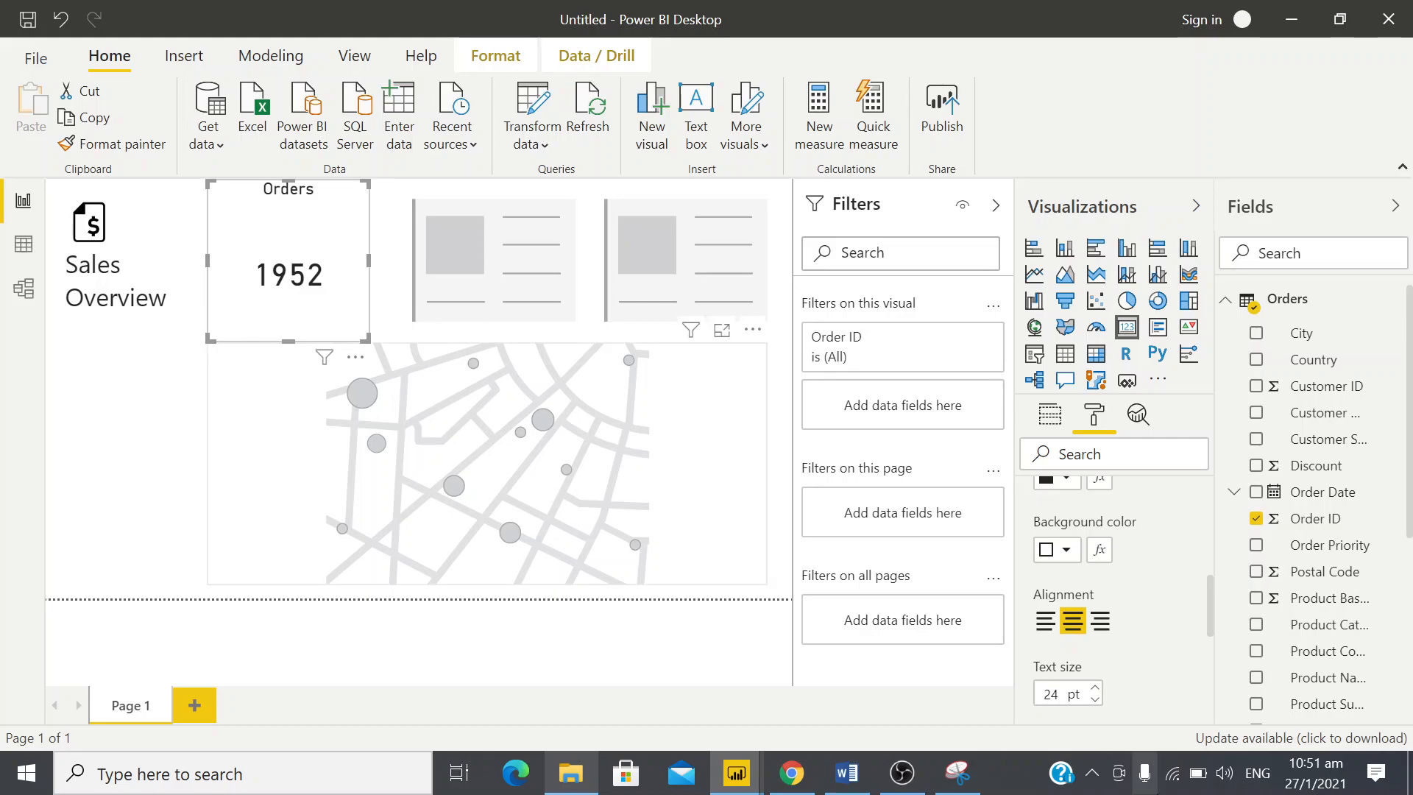
pyautogui.scroll(-1, 1160, 688)
pyautogui.scroll(3, 1160, 688)
pyautogui.scroll(2, 1160, 687)
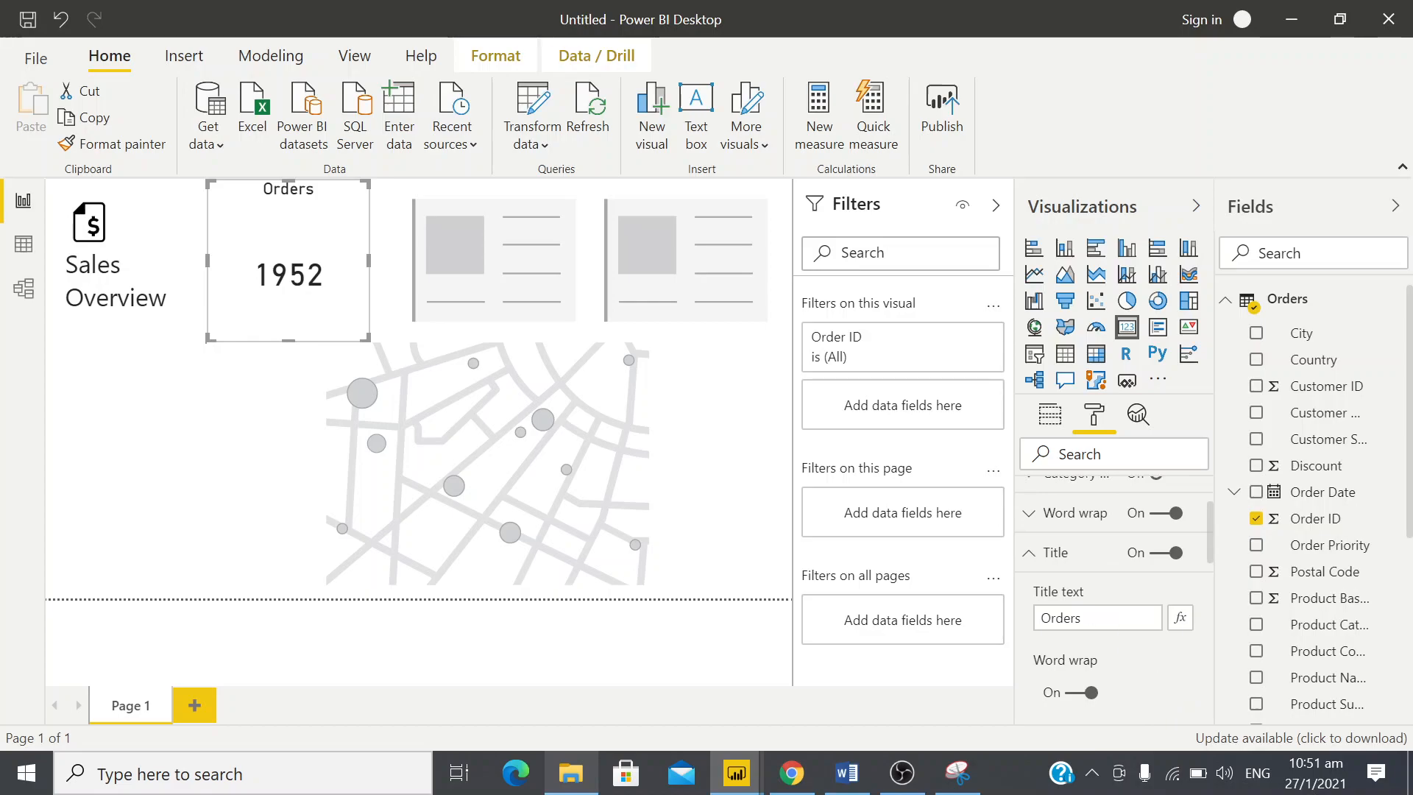
pyautogui.click(1033, 553)
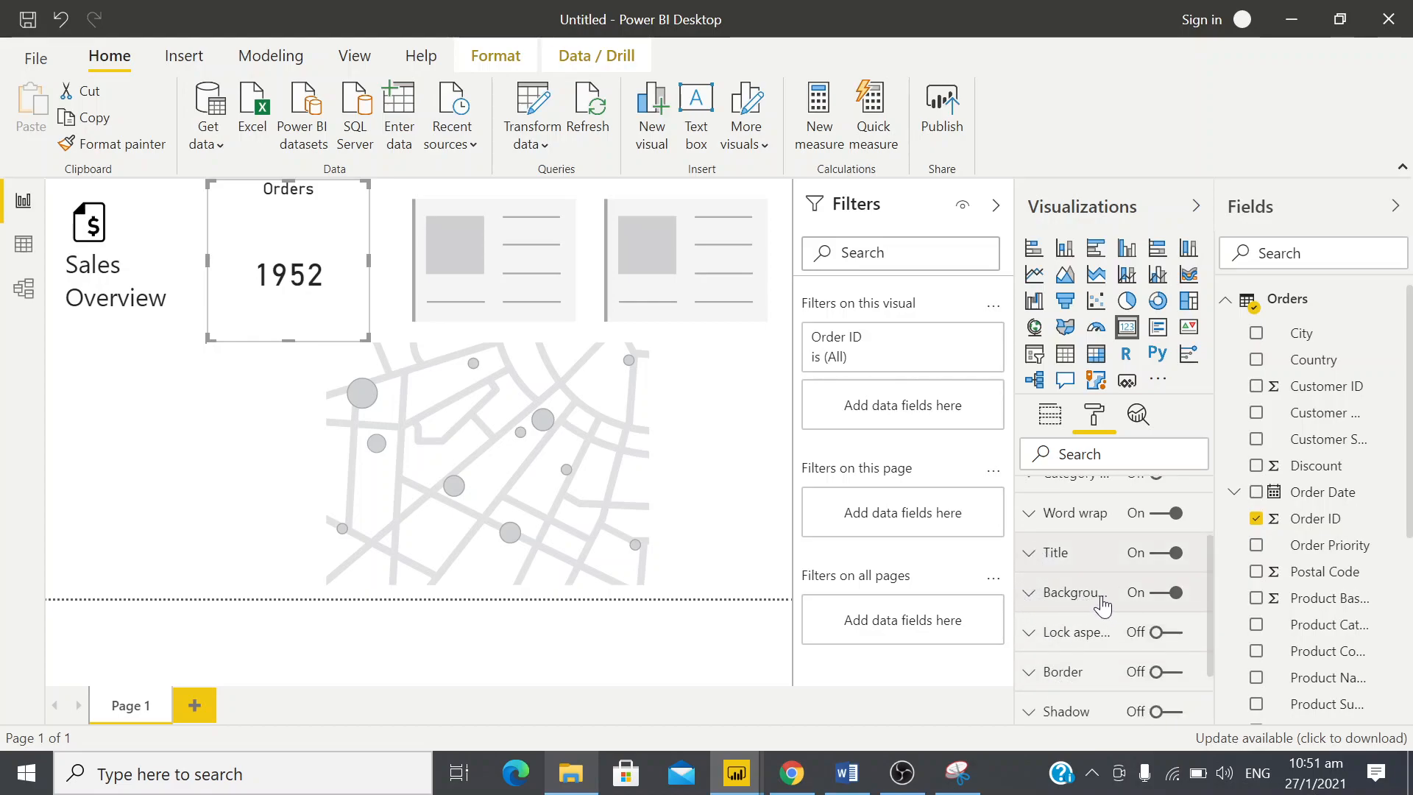
# Check the card colour in the design snip and give the Orders card a medium gray theme background
pyautogui.click(1034, 598)
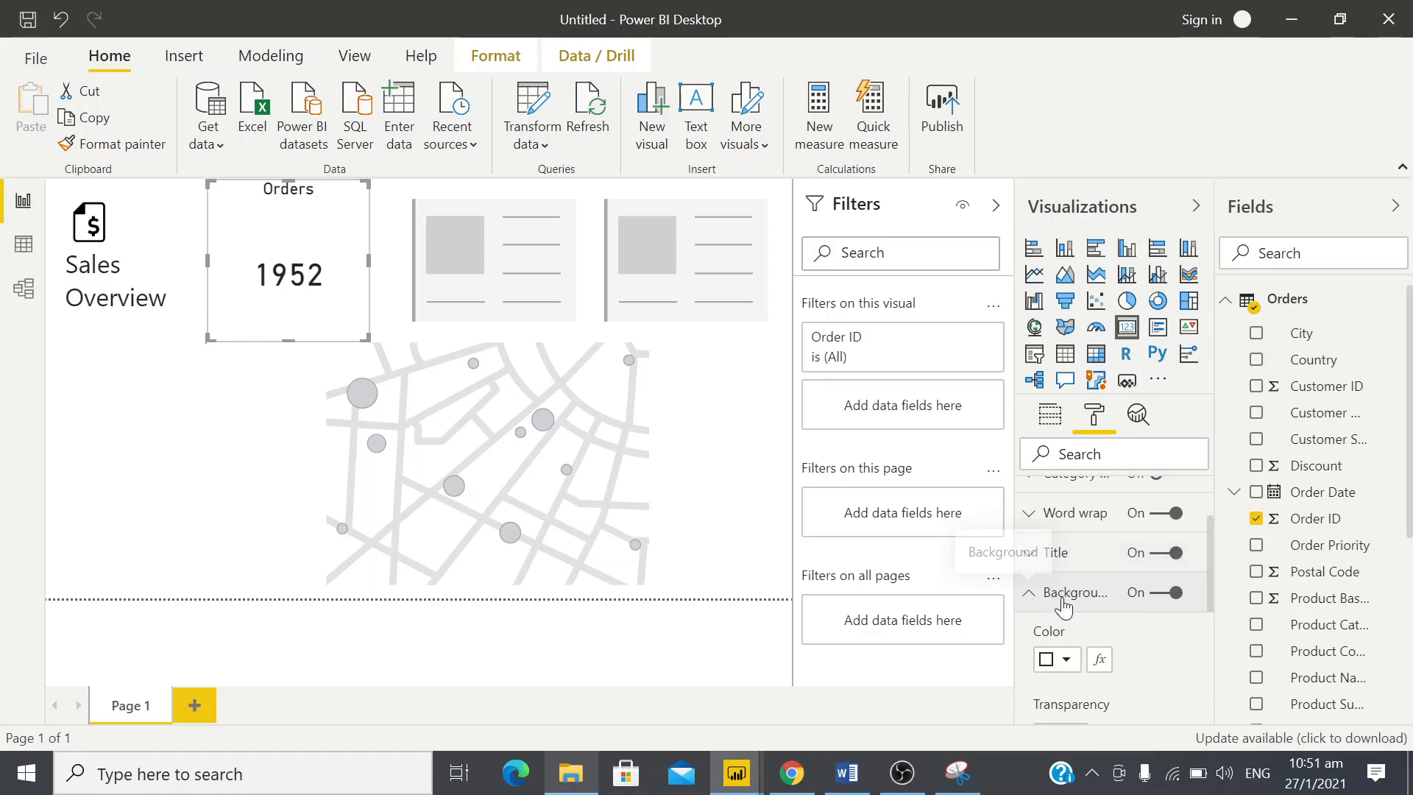
pyautogui.scroll(-1, 1062, 605)
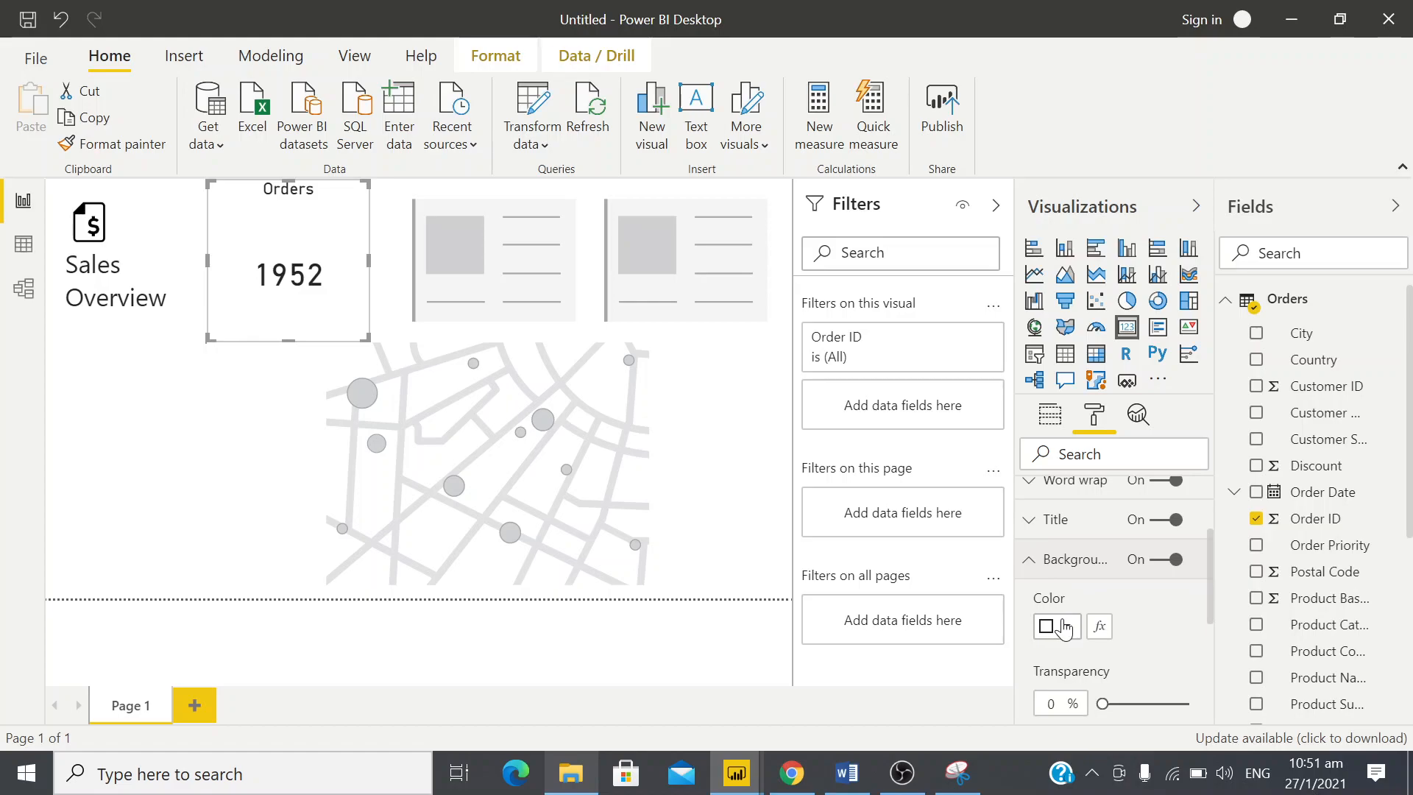
pyautogui.hotkey('alt', 'Tab')
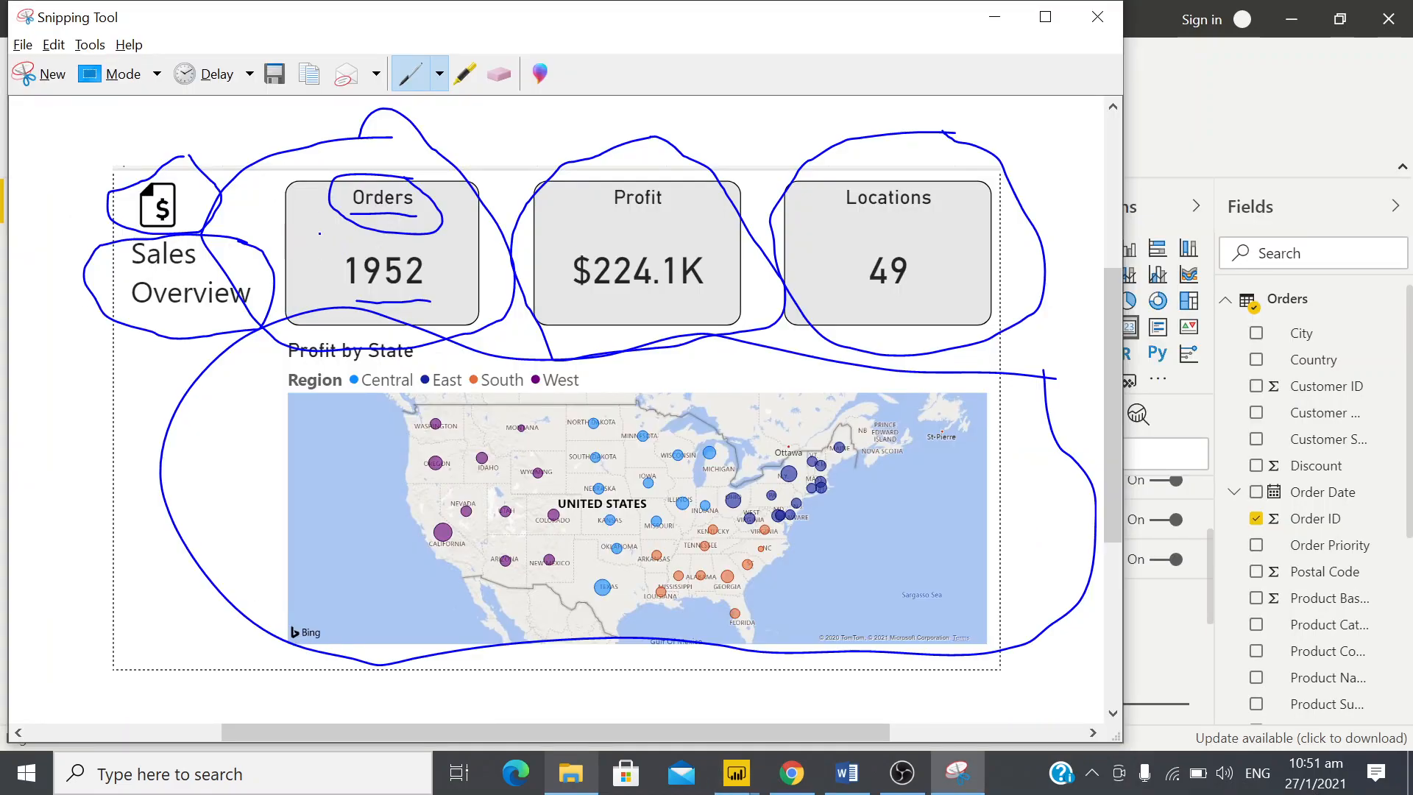
pyautogui.hotkey('alt', 'Tab')
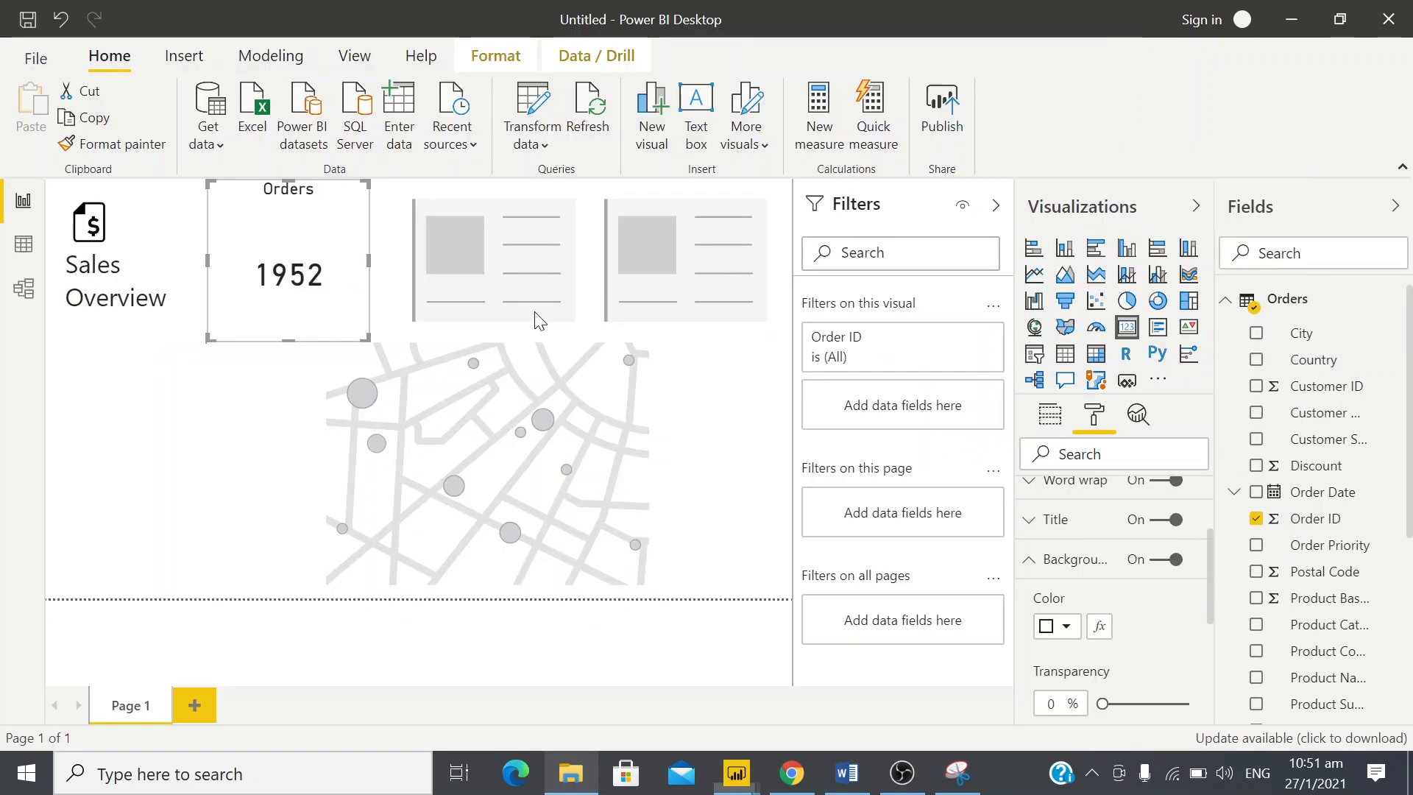
pyautogui.click(1066, 627)
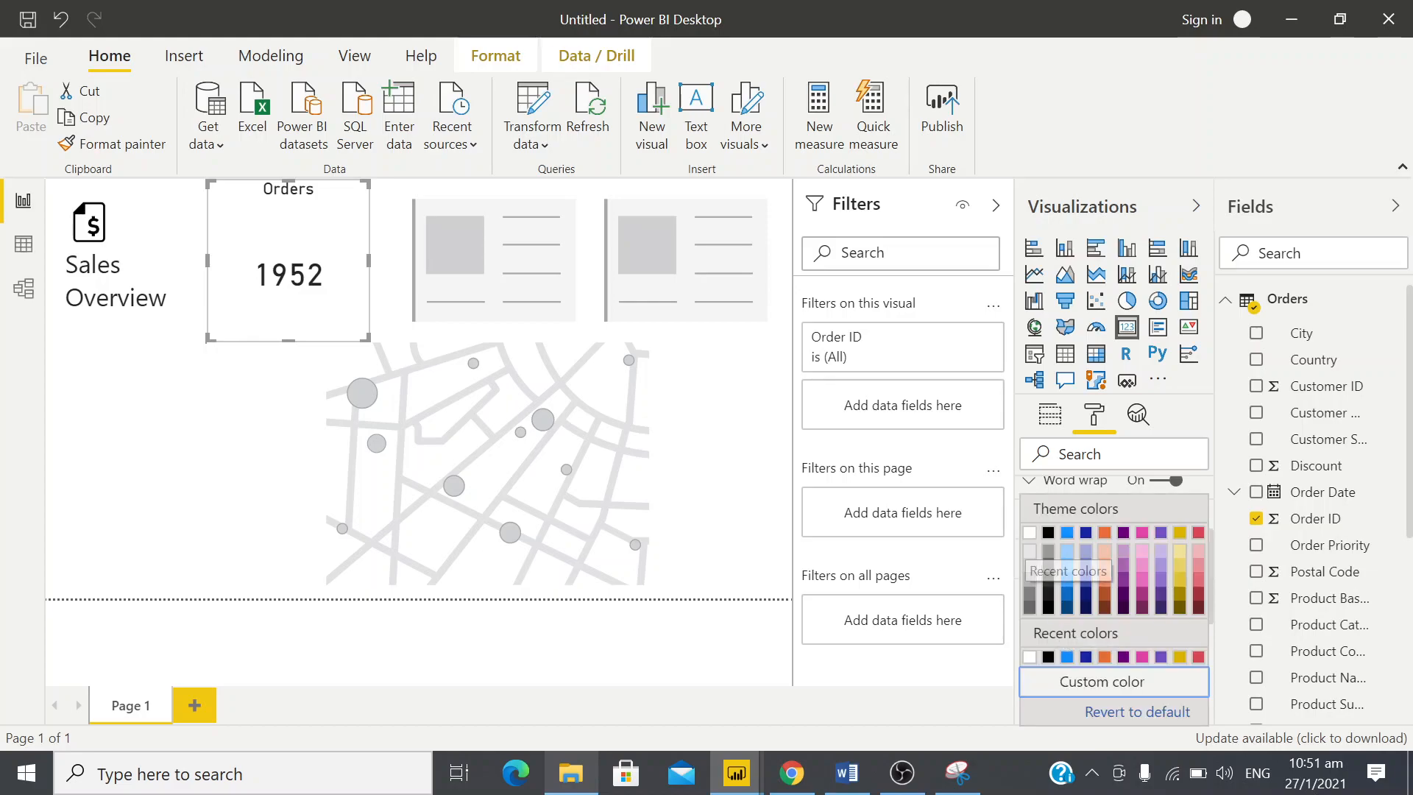
pyautogui.click(1031, 575)
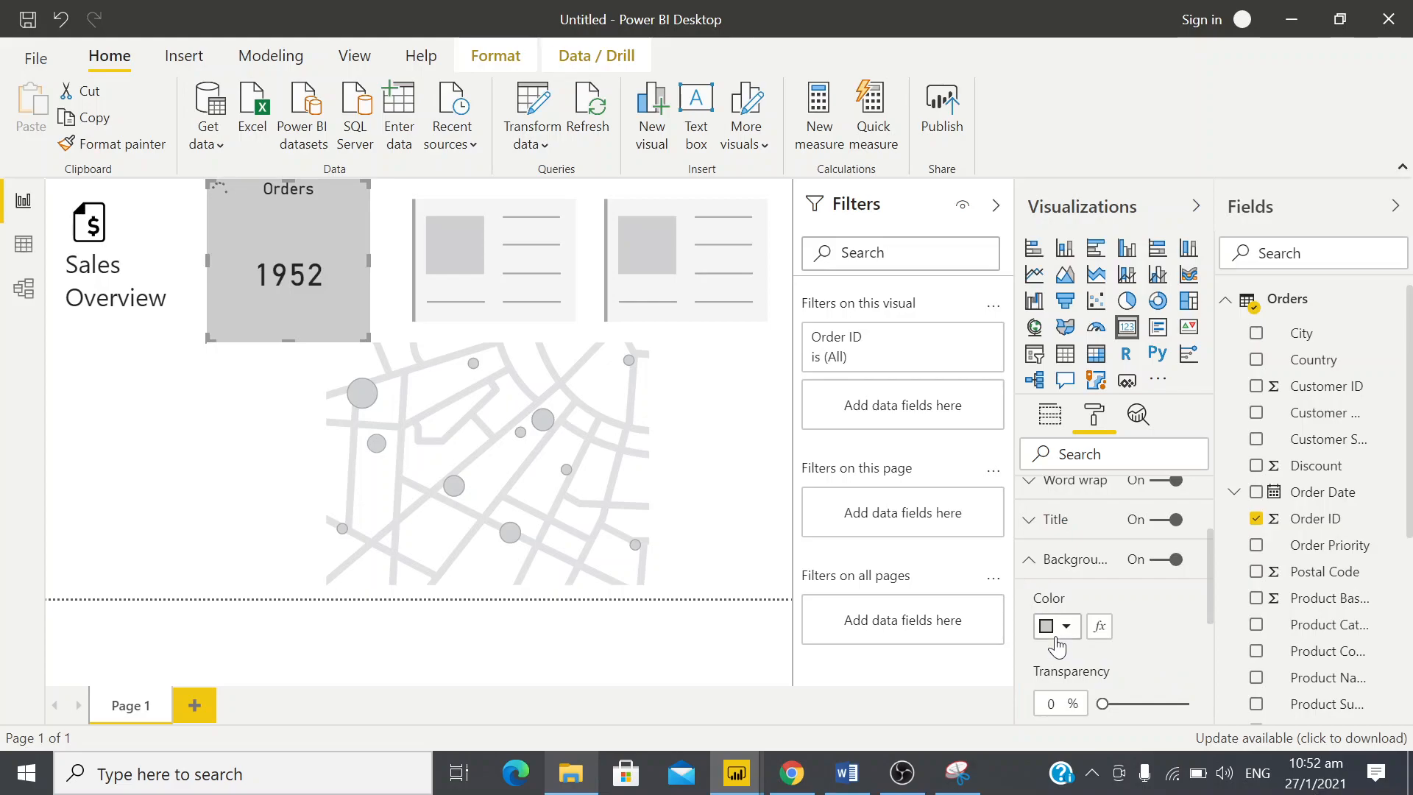
# Compare with the design snip and change the Orders card's background to a lighter gray theme shade
pyautogui.hotkey('alt', 'Tab')
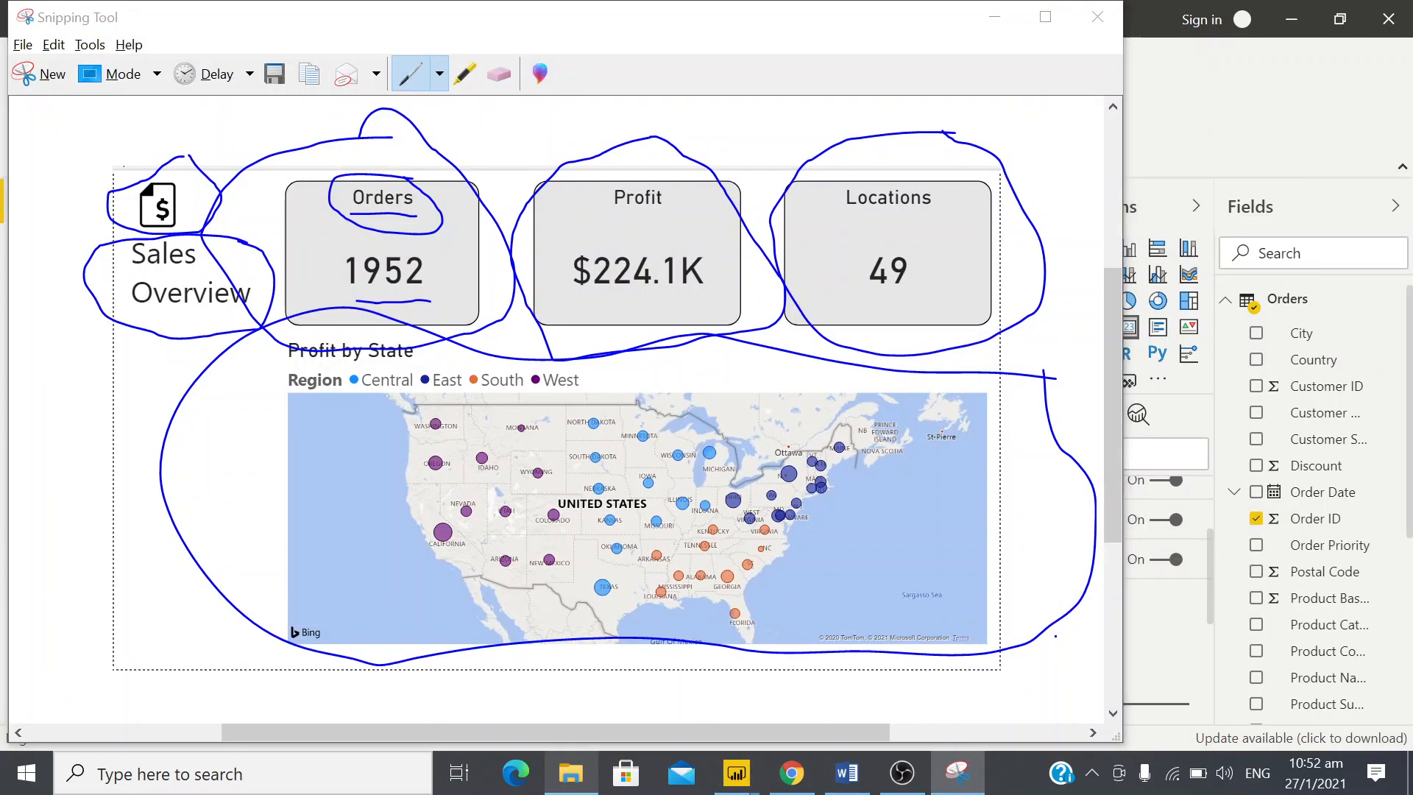
pyautogui.hotkey('alt', 'Tab')
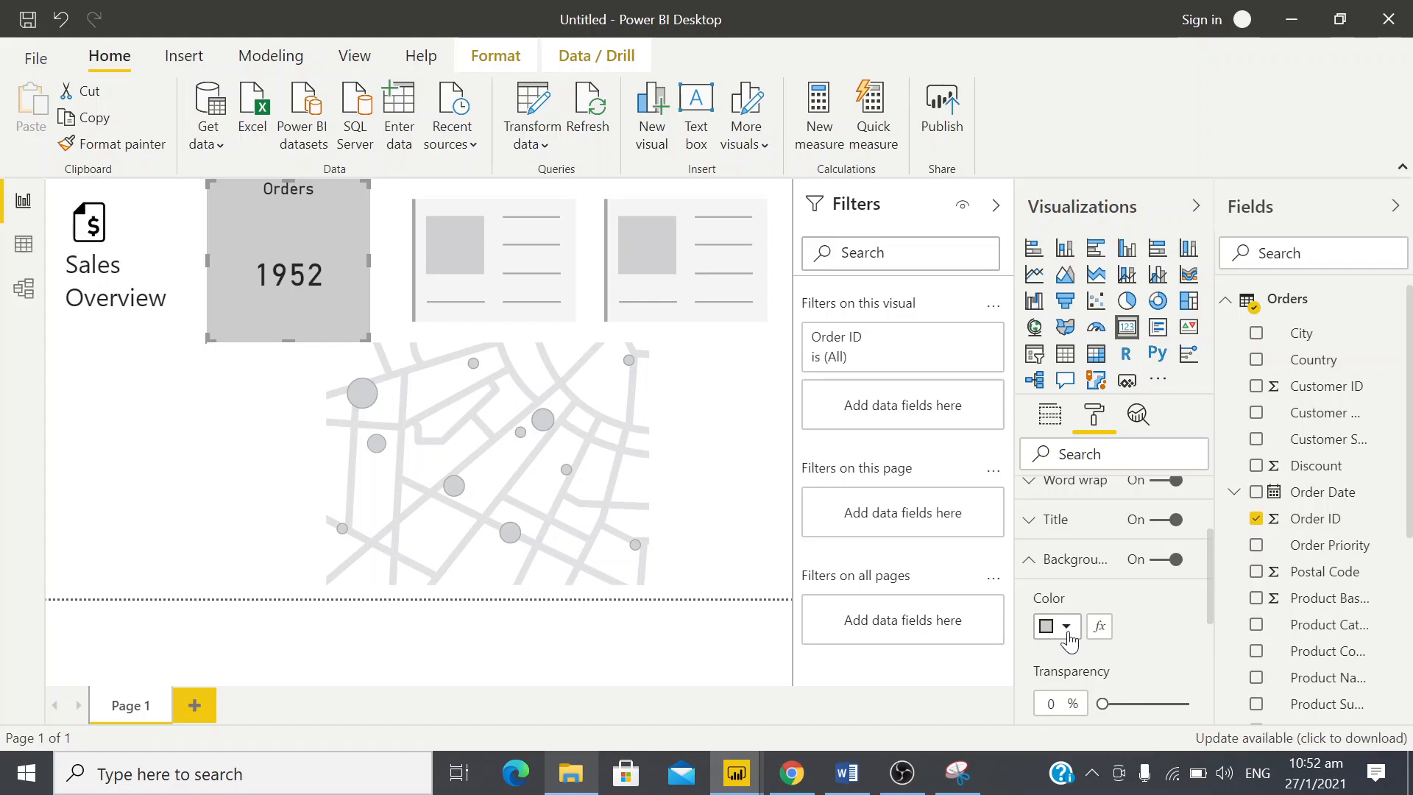
pyautogui.click(1067, 632)
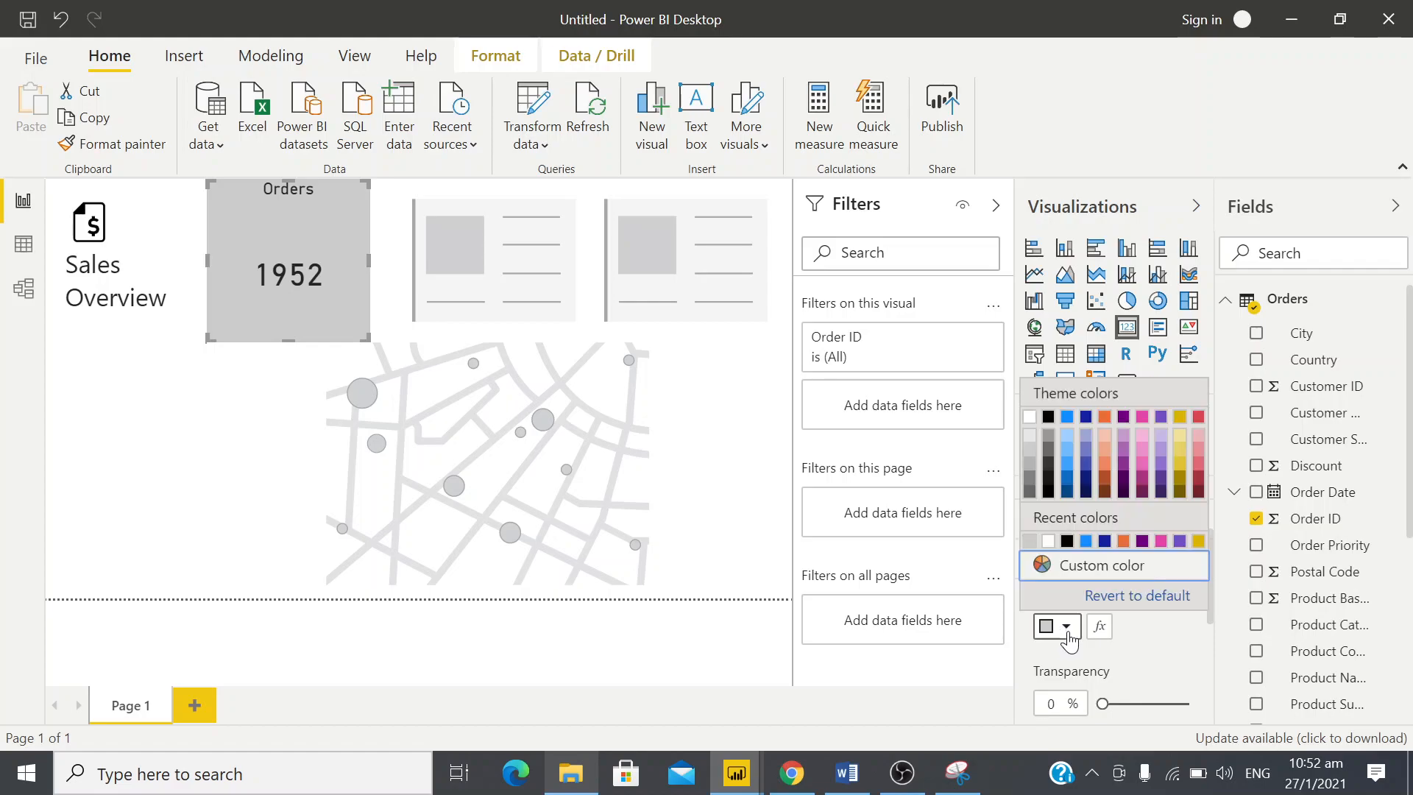
pyautogui.click(1031, 443)
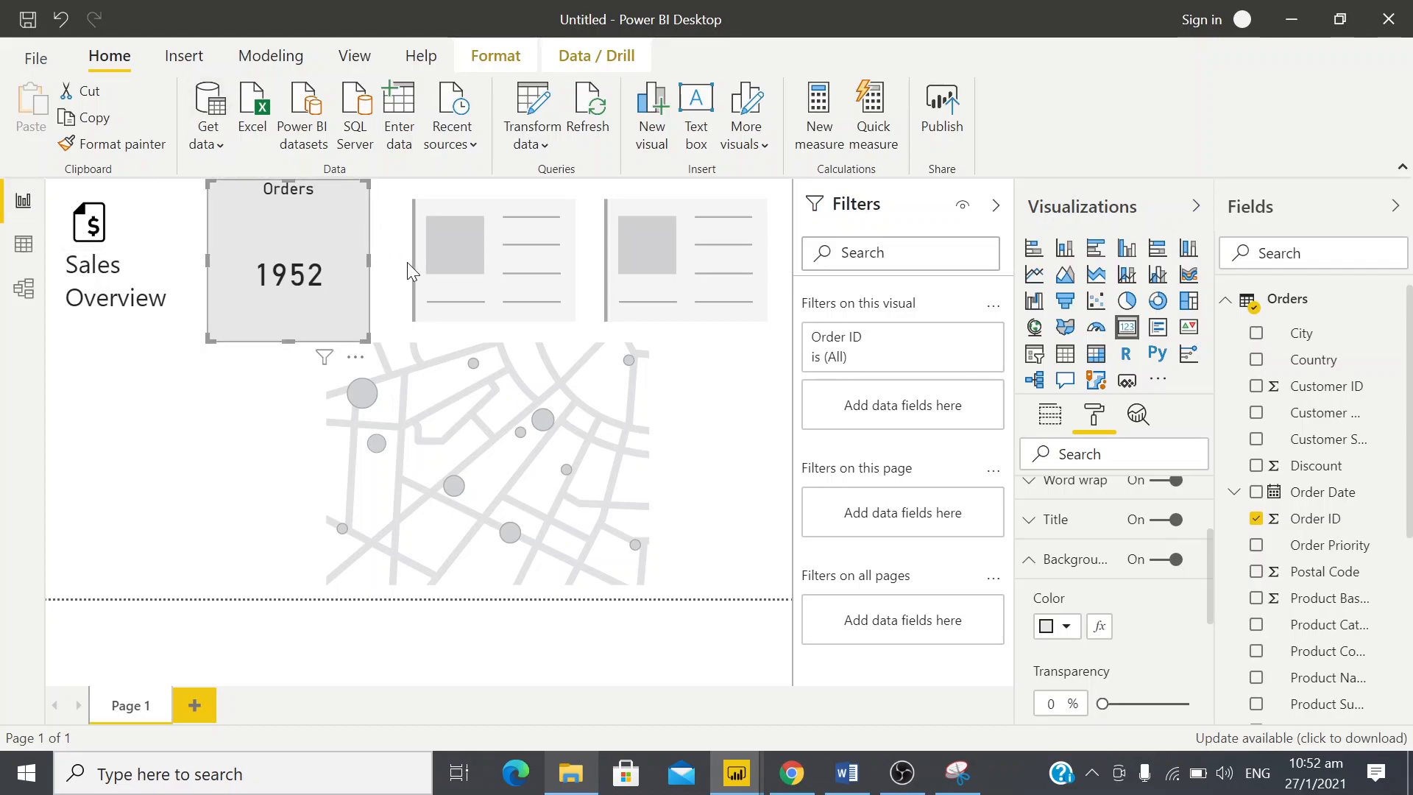
pyautogui.click(1029, 560)
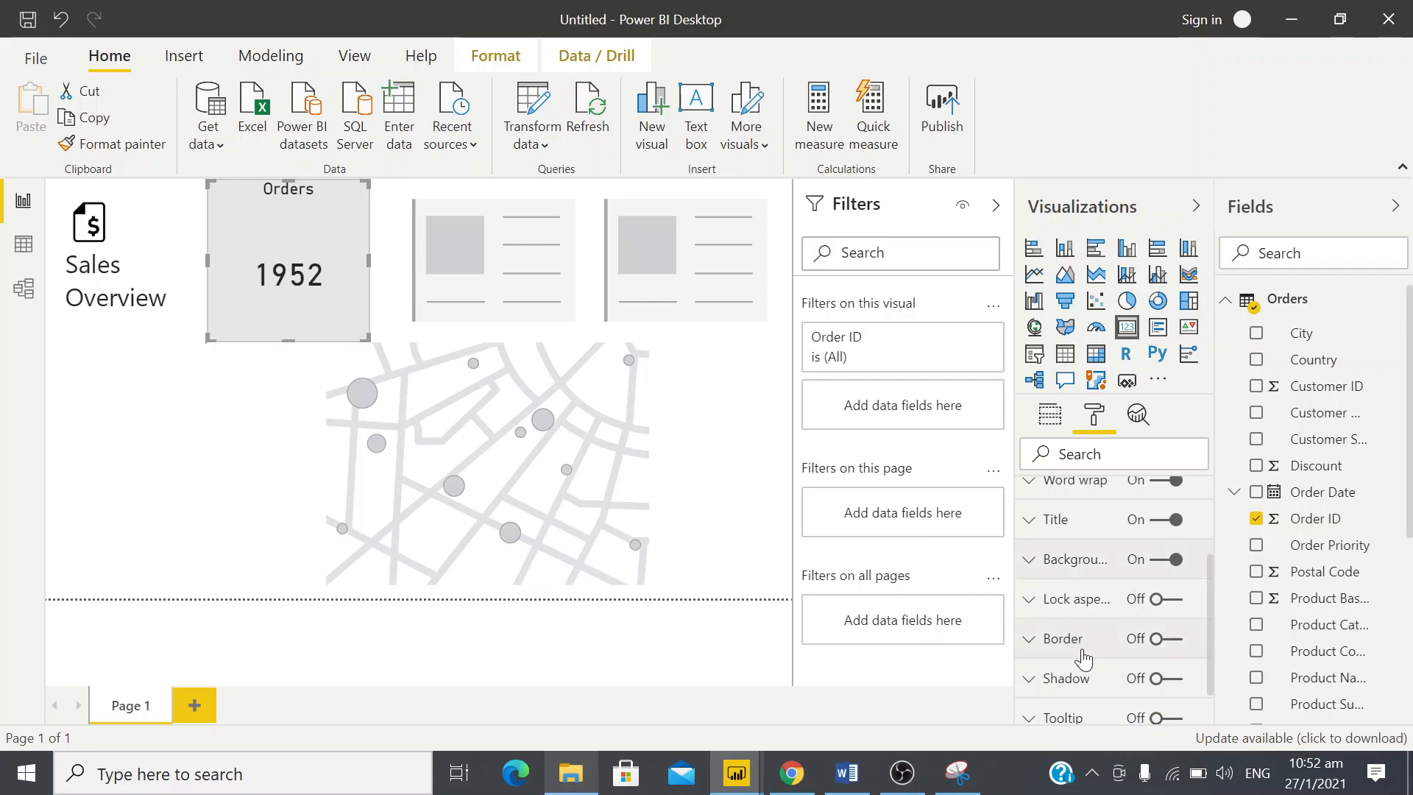
# Check the card outline in the design snip and turn on a border for the Orders card
pyautogui.click(138, 444)
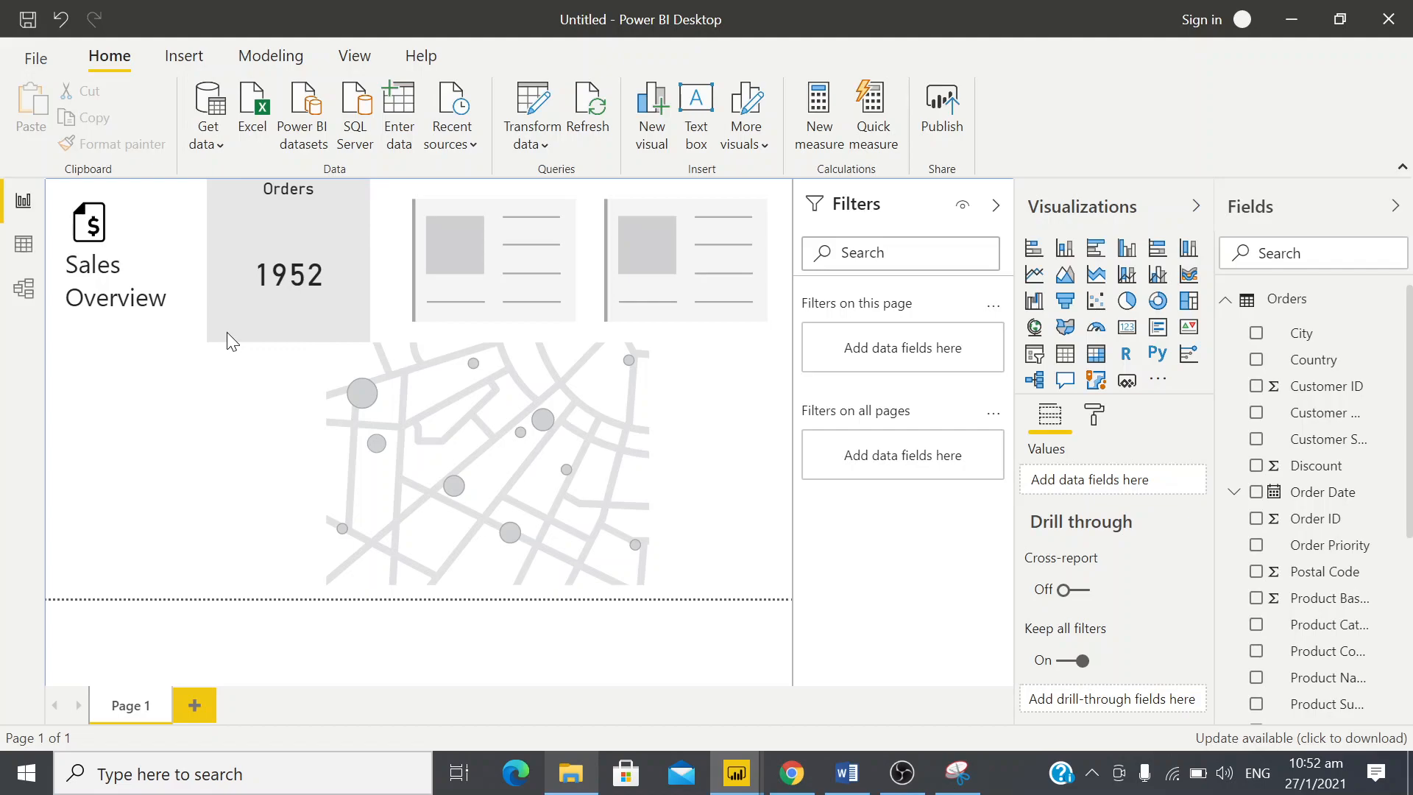
pyautogui.hotkey('alt', 'Tab')
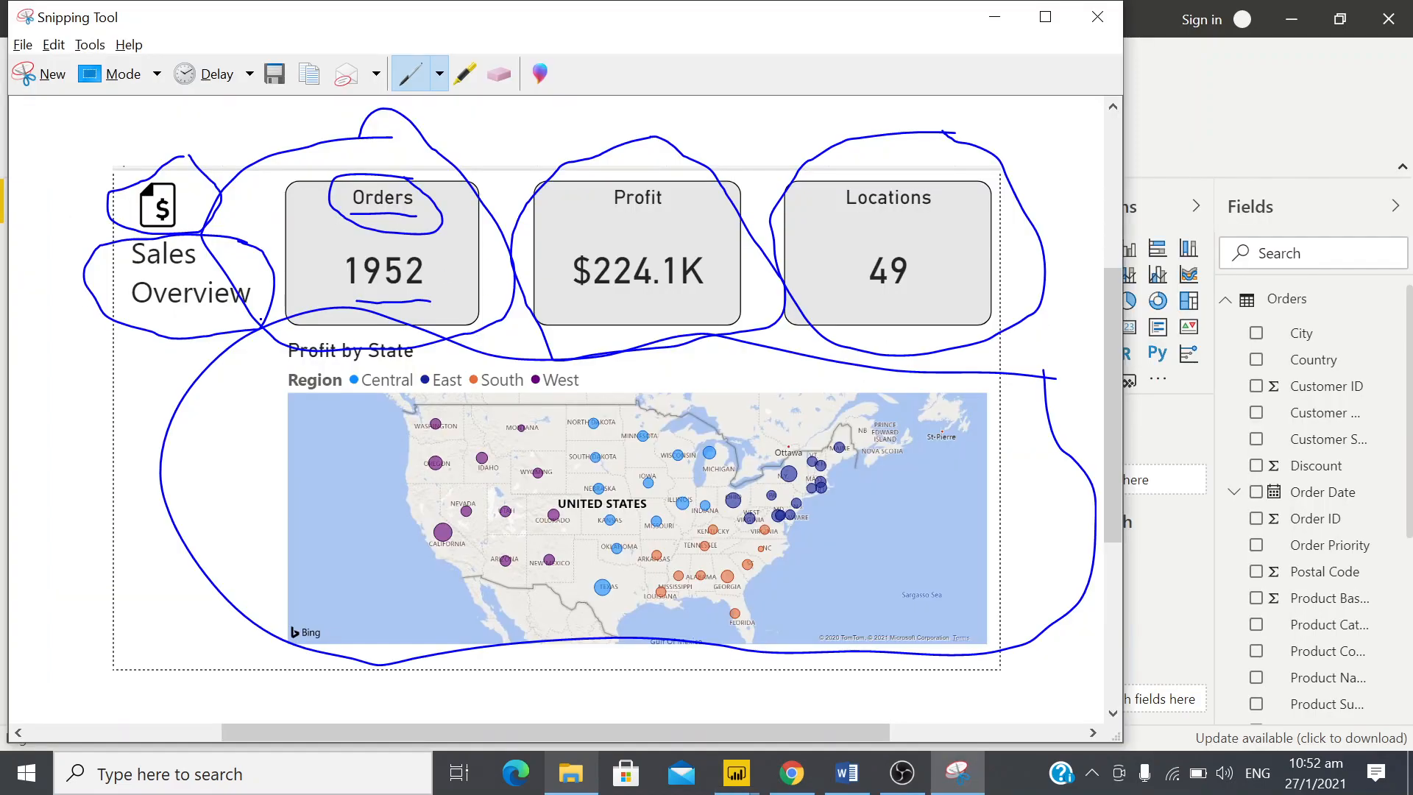
pyautogui.hotkey('alt', 'Tab')
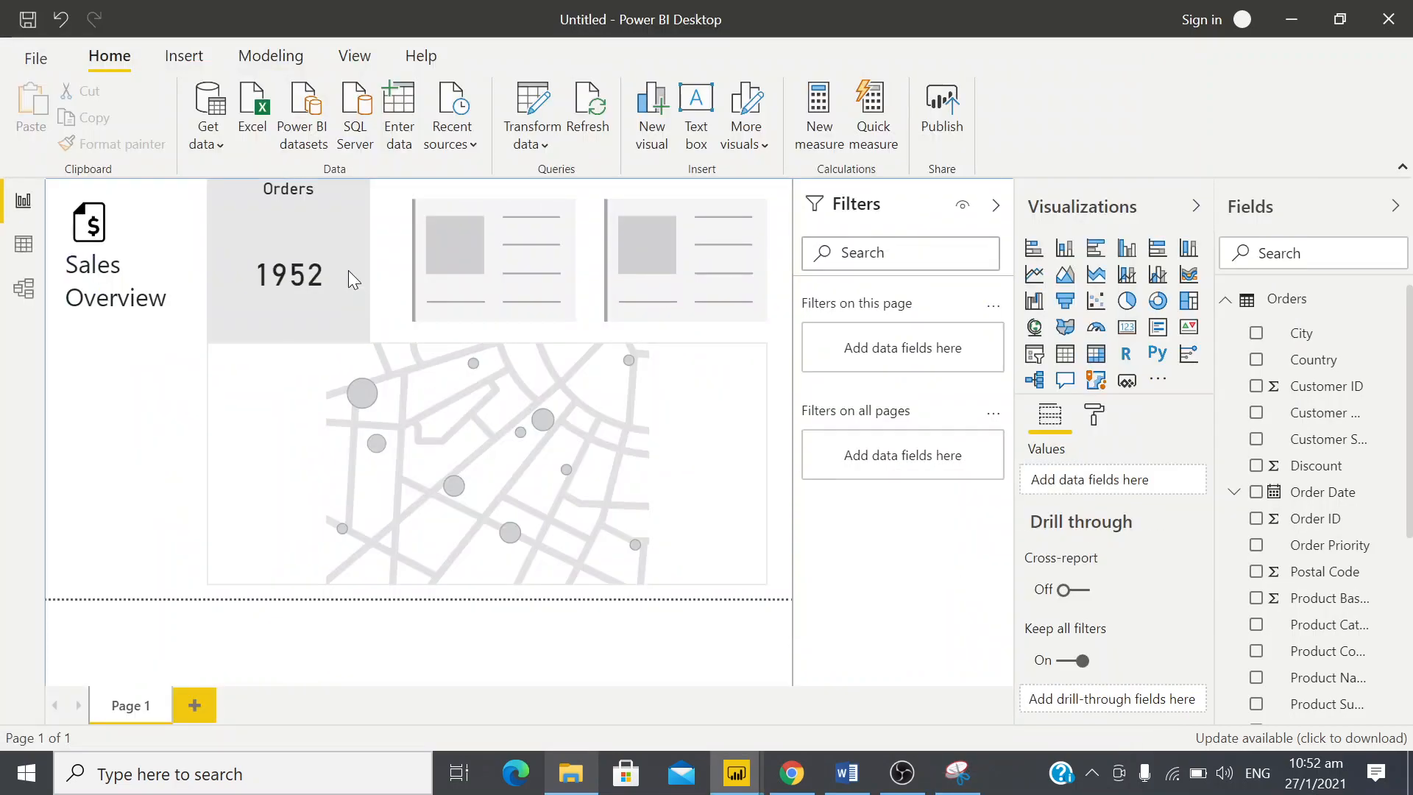
pyautogui.click(307, 254)
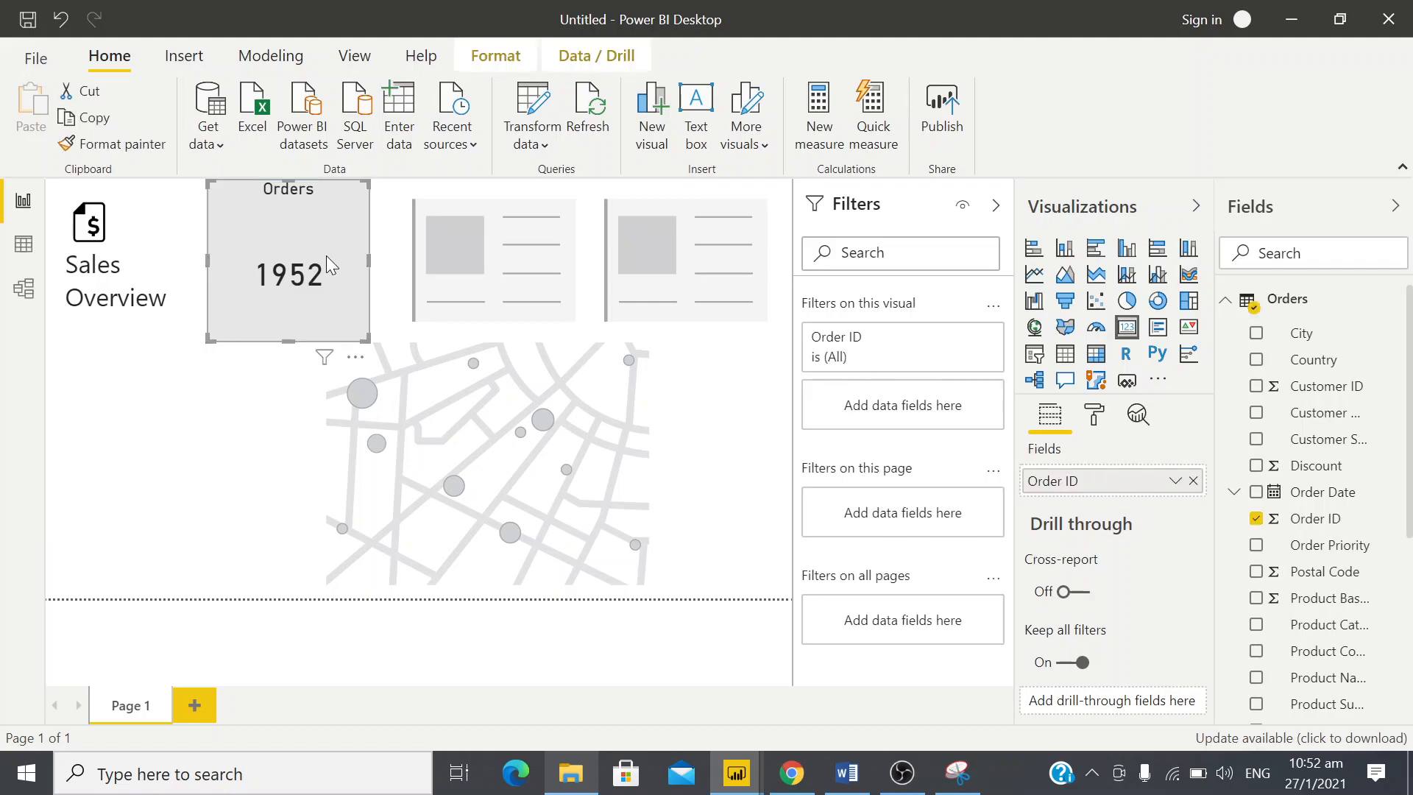
pyautogui.click(1094, 414)
pyautogui.scroll(-5, 1091, 603)
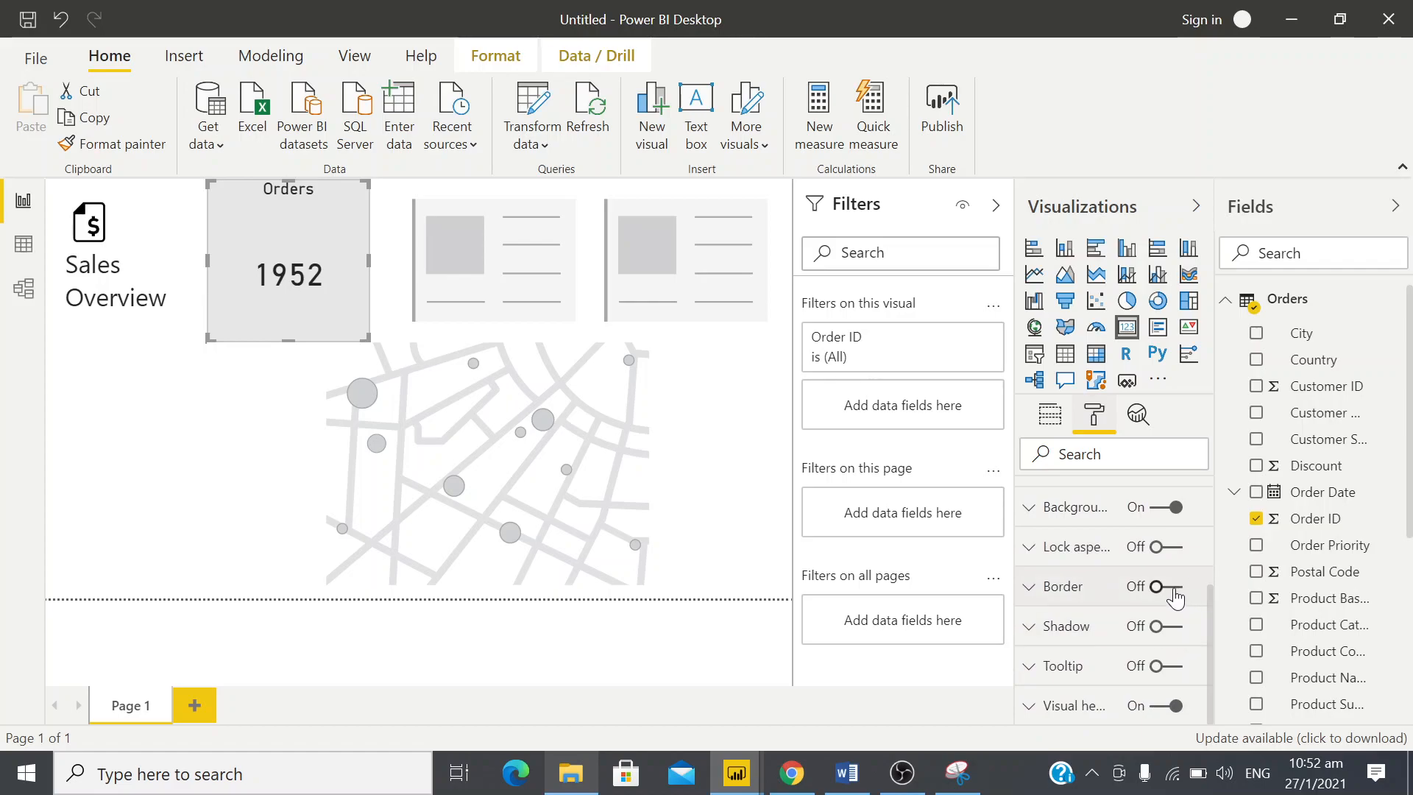
pyautogui.click(1173, 588)
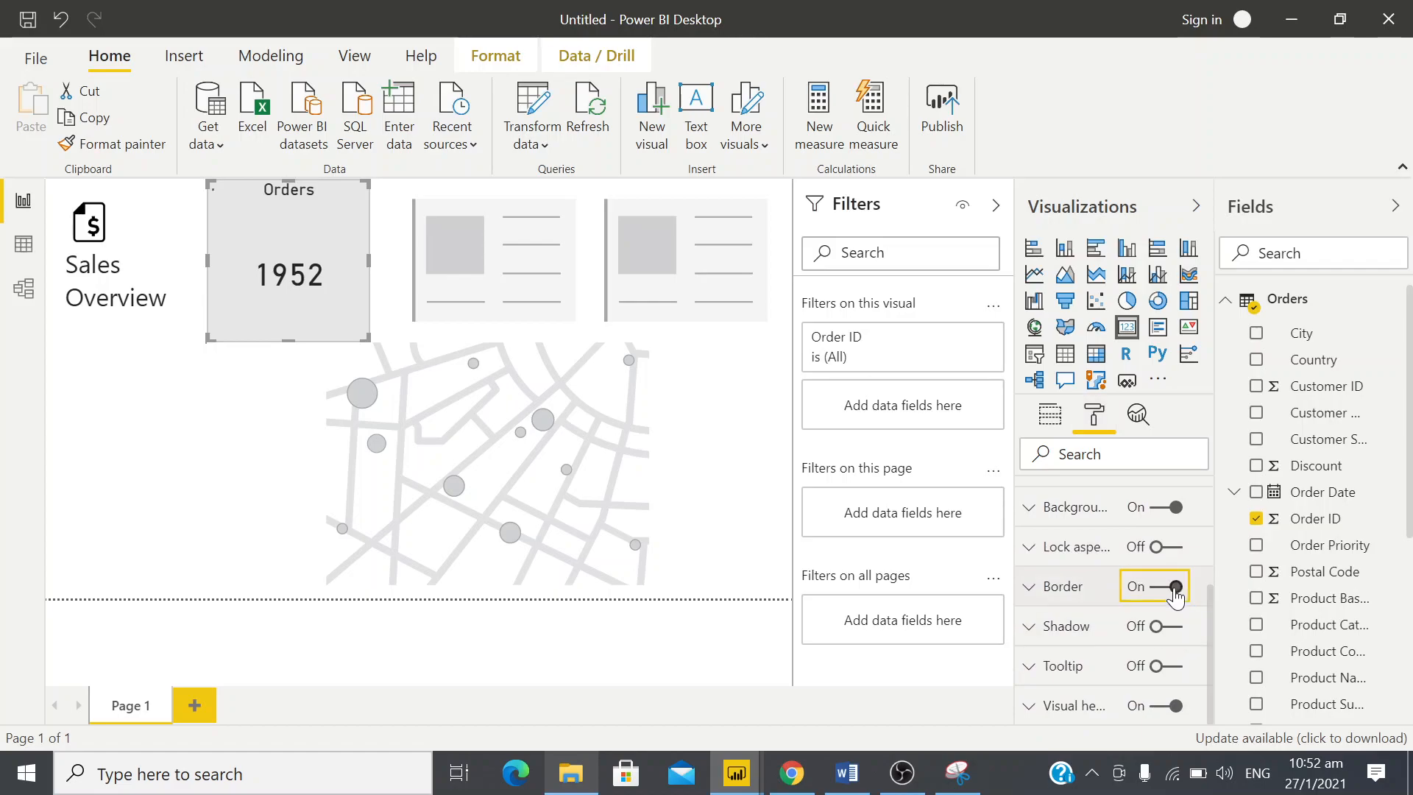
pyautogui.click(1031, 589)
pyautogui.scroll(-1, 1030, 589)
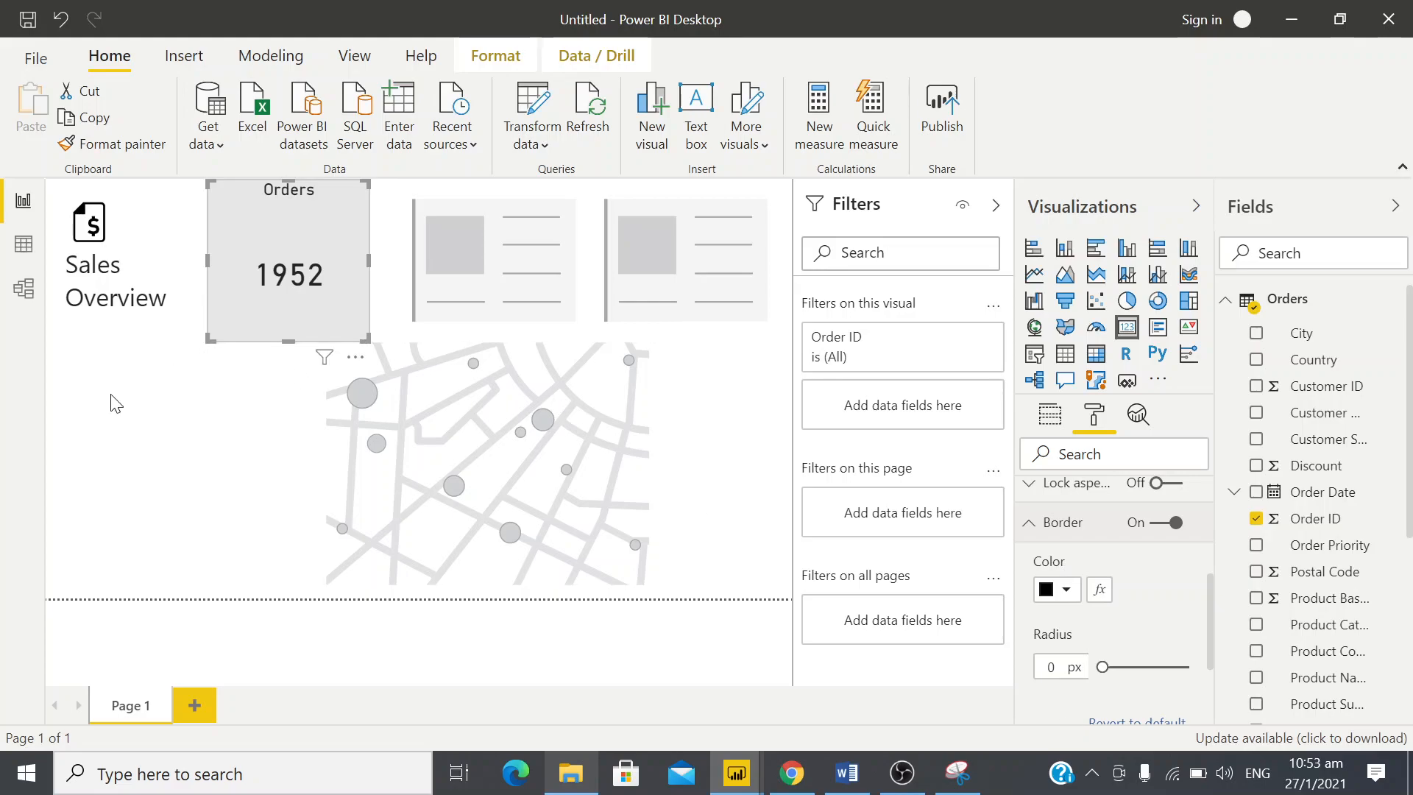
pyautogui.click(364, 352)
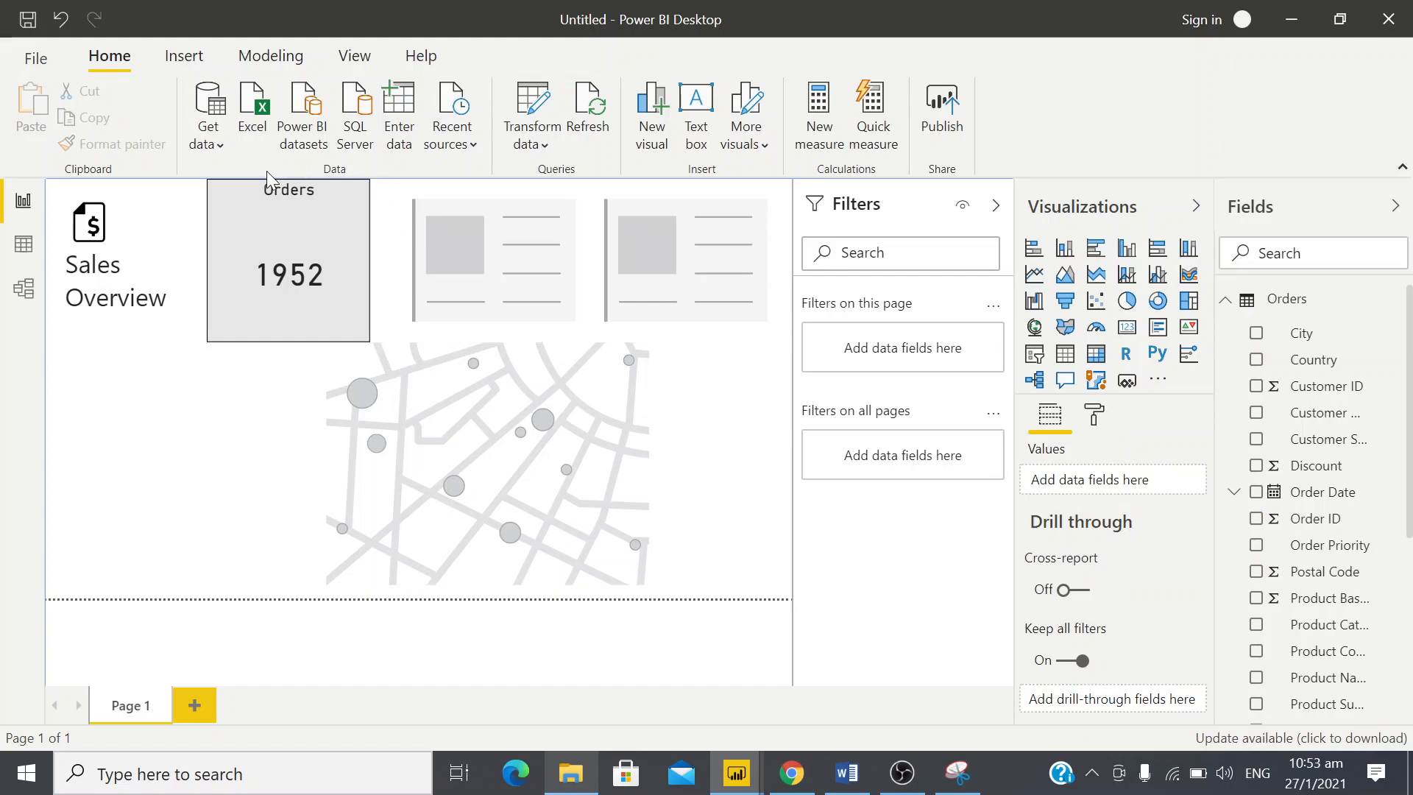
# Mark the rounded right-hand corners of the Orders card in the design snip with pen strokes
pyautogui.hotkey('alt', 'Tab')
pyautogui.moveTo(357, 301)
pyautogui.mouseDown()
pyautogui.moveTo(429, 300)
pyautogui.moveTo(470, 333)
pyautogui.moveTo(452, 342)
pyautogui.mouseUp()
pyautogui.moveTo(484, 291); pyautogui.dragTo(461, 339)
pyautogui.moveTo(444, 155); pyautogui.dragTo(470, 205)
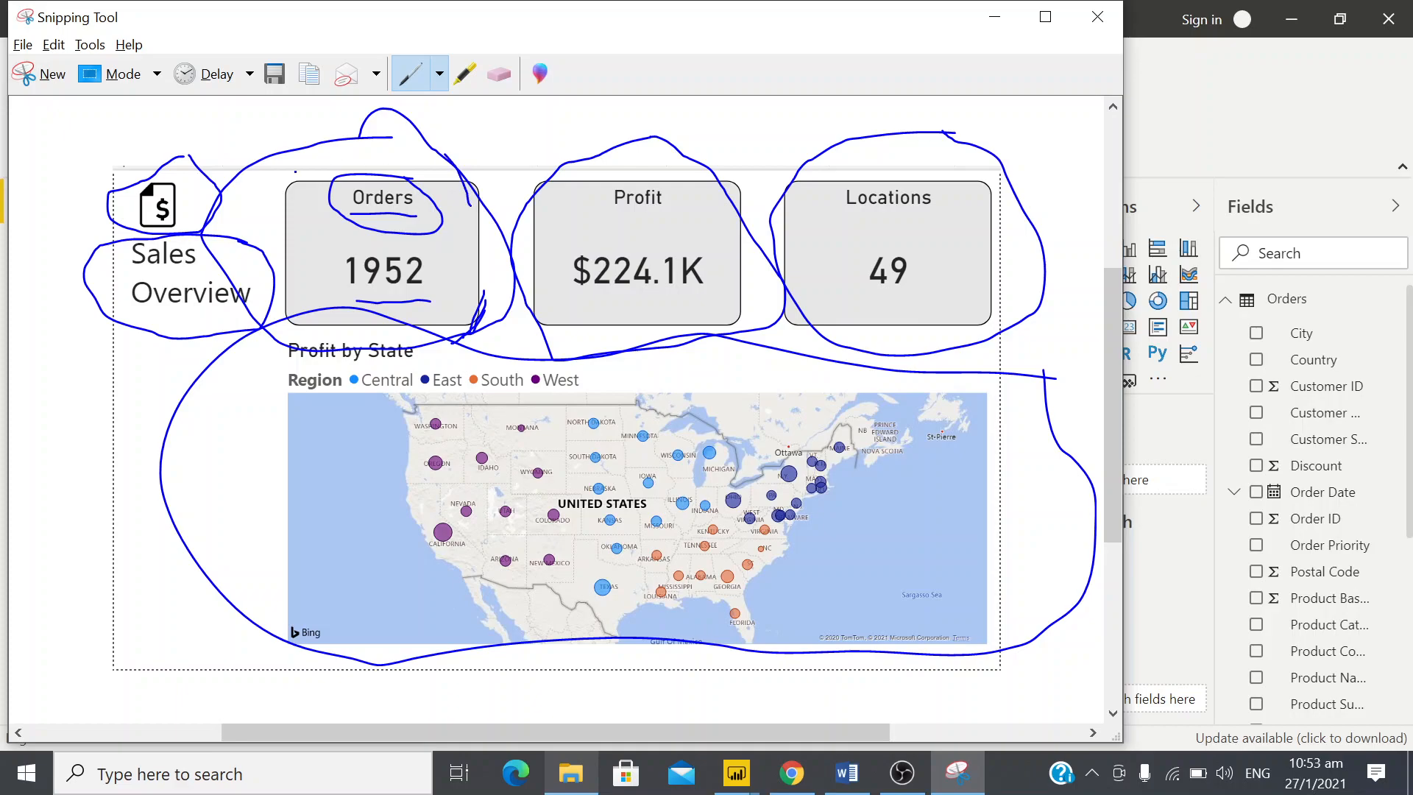
pyautogui.hotkey('alt', 'Tab')
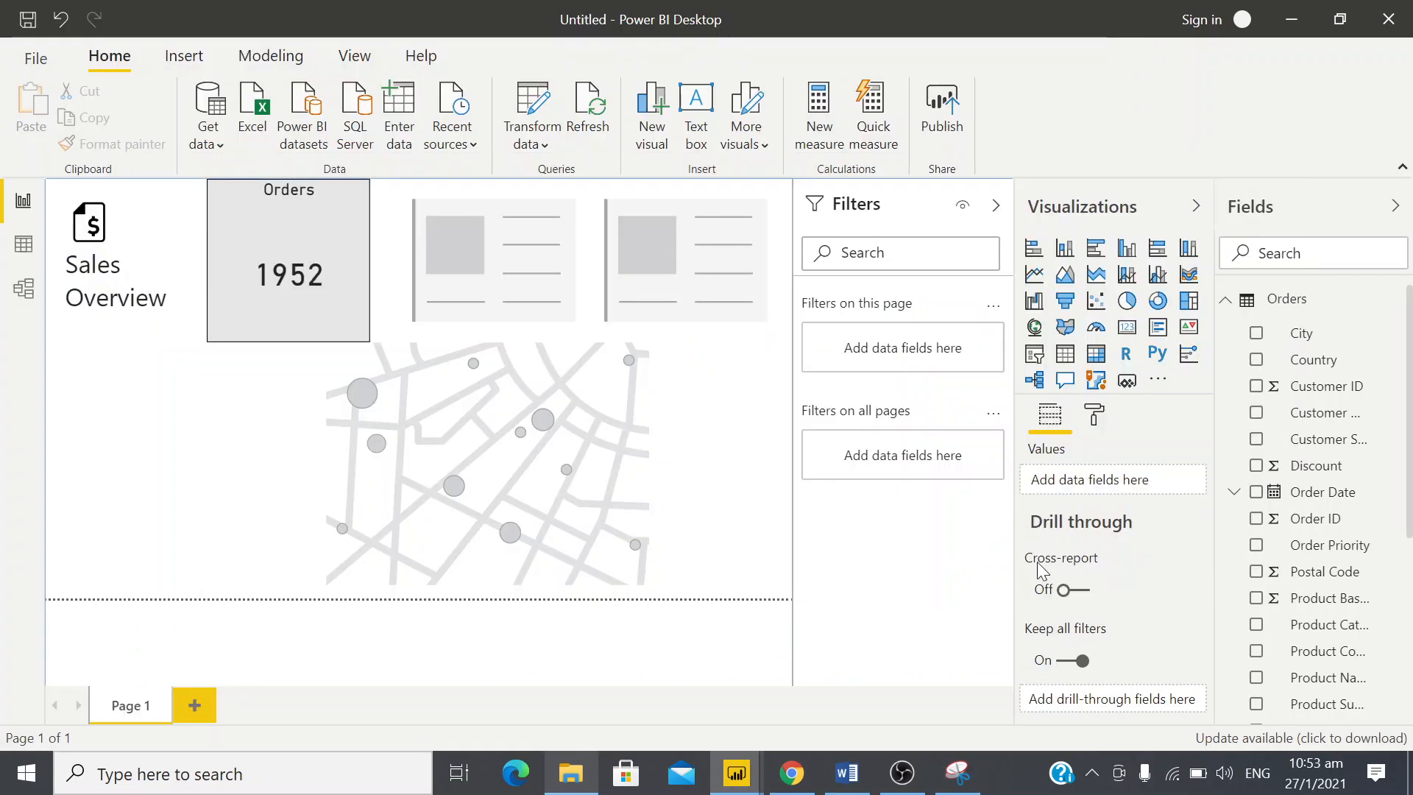
# Set the Orders card's border radius to 10 px
pyautogui.click(315, 214)
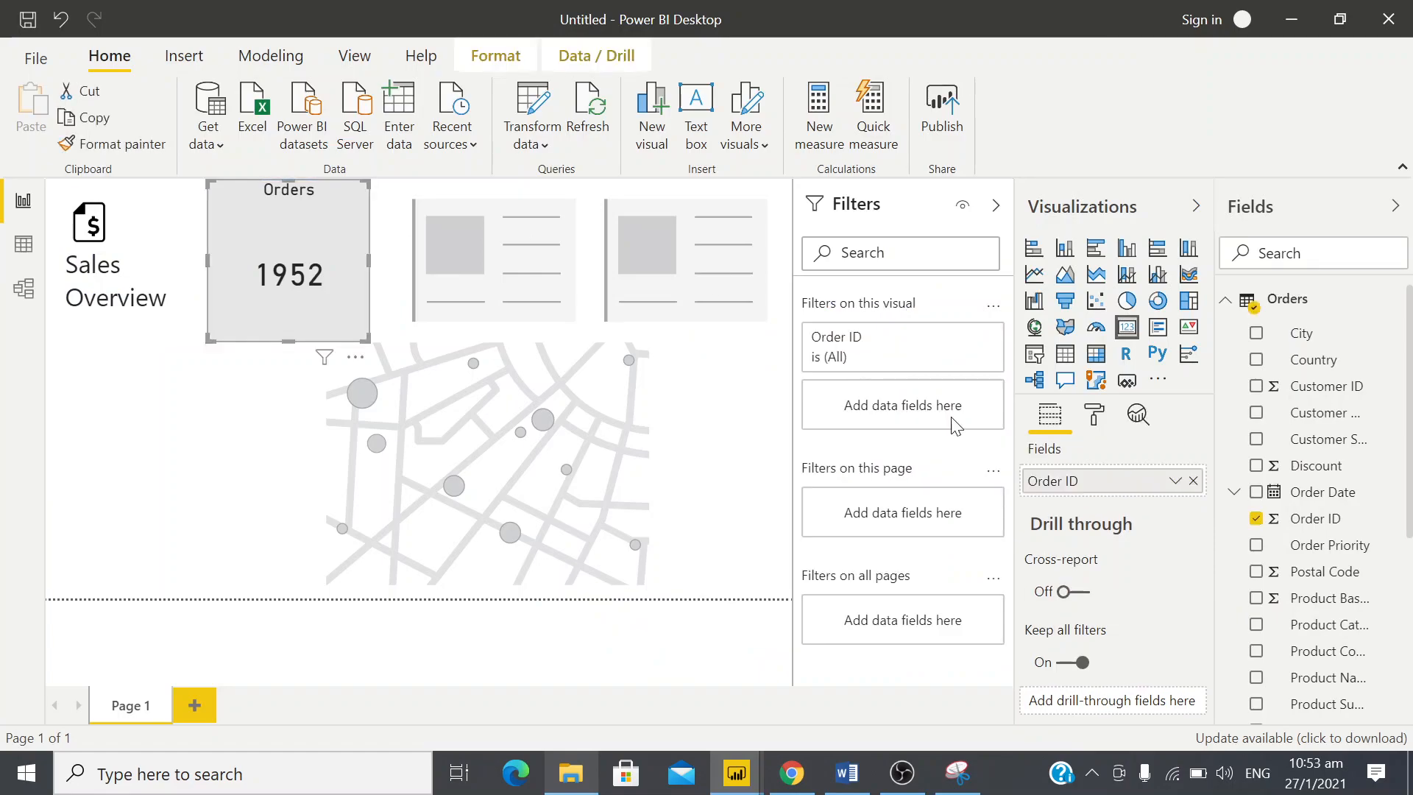
pyautogui.click(1097, 433)
pyautogui.scroll(-2, 1120, 625)
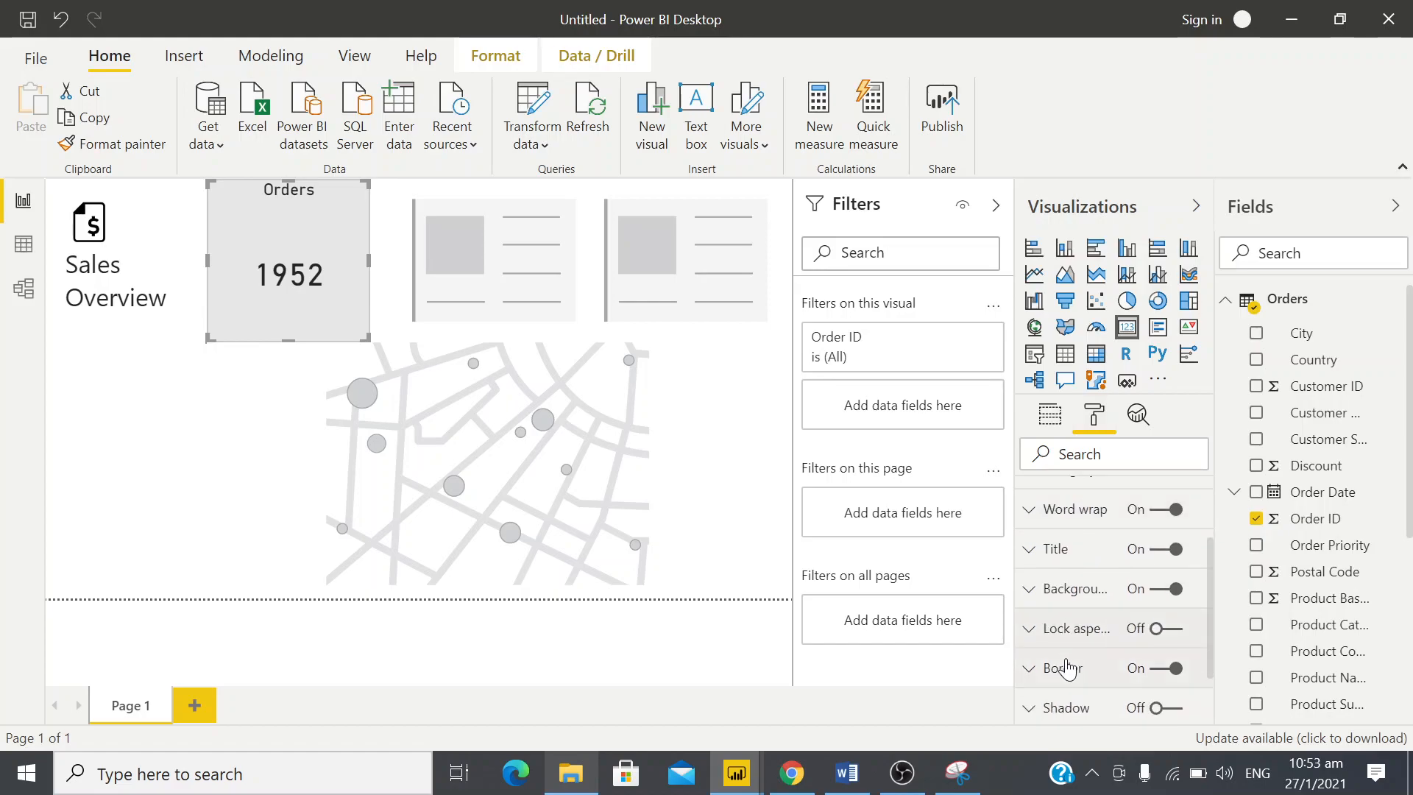
pyautogui.click(1031, 668)
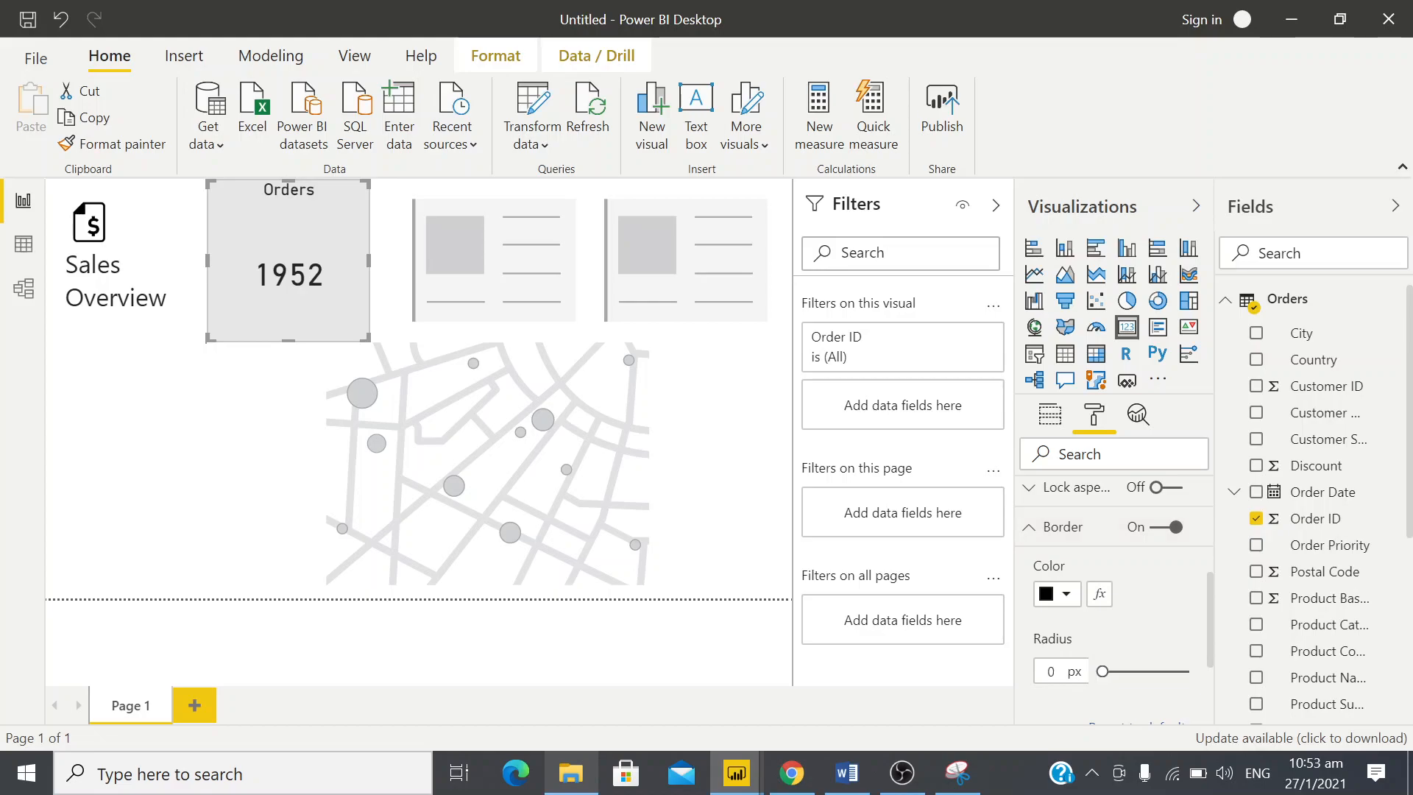
pyautogui.doubleClick(1051, 672)
pyautogui.write('10')
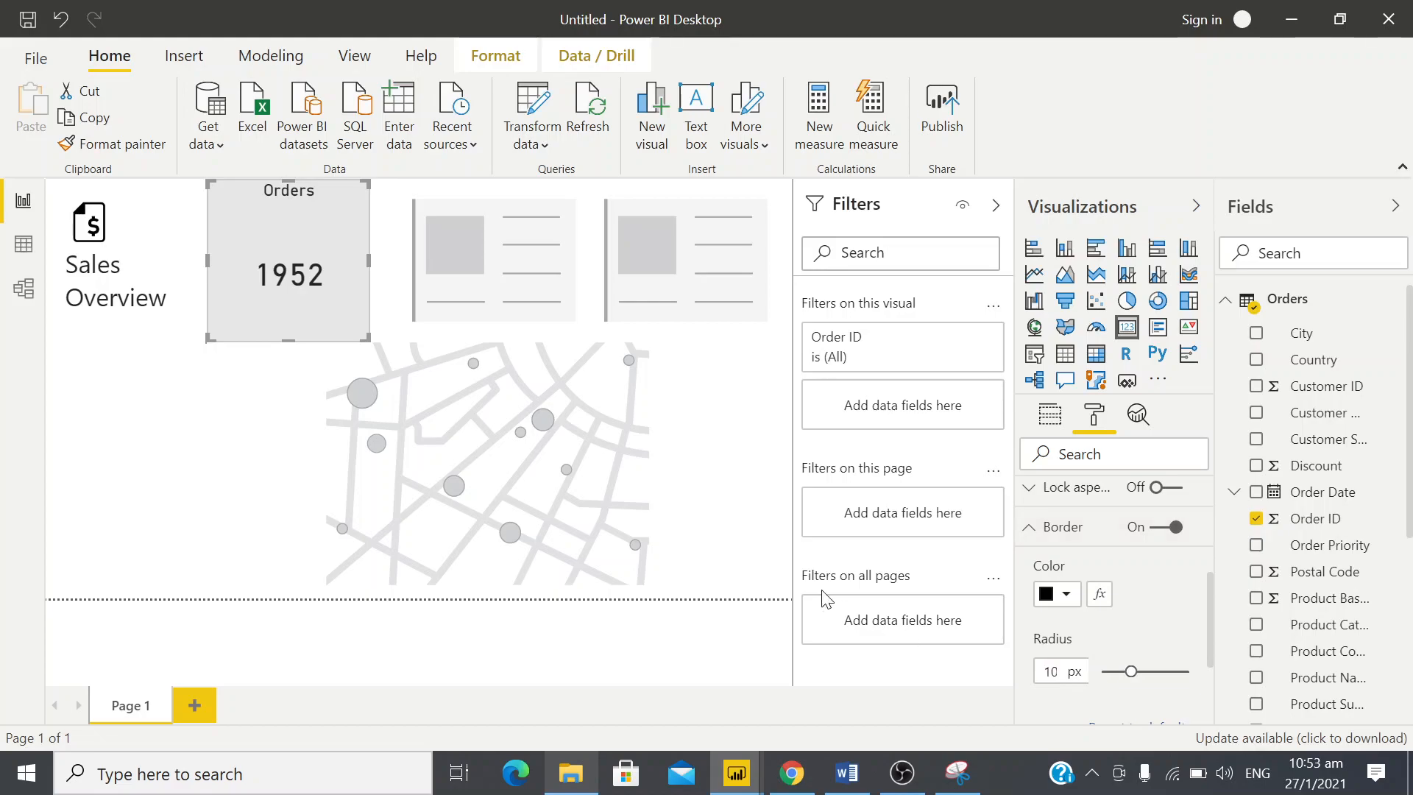
pyautogui.click(118, 430)
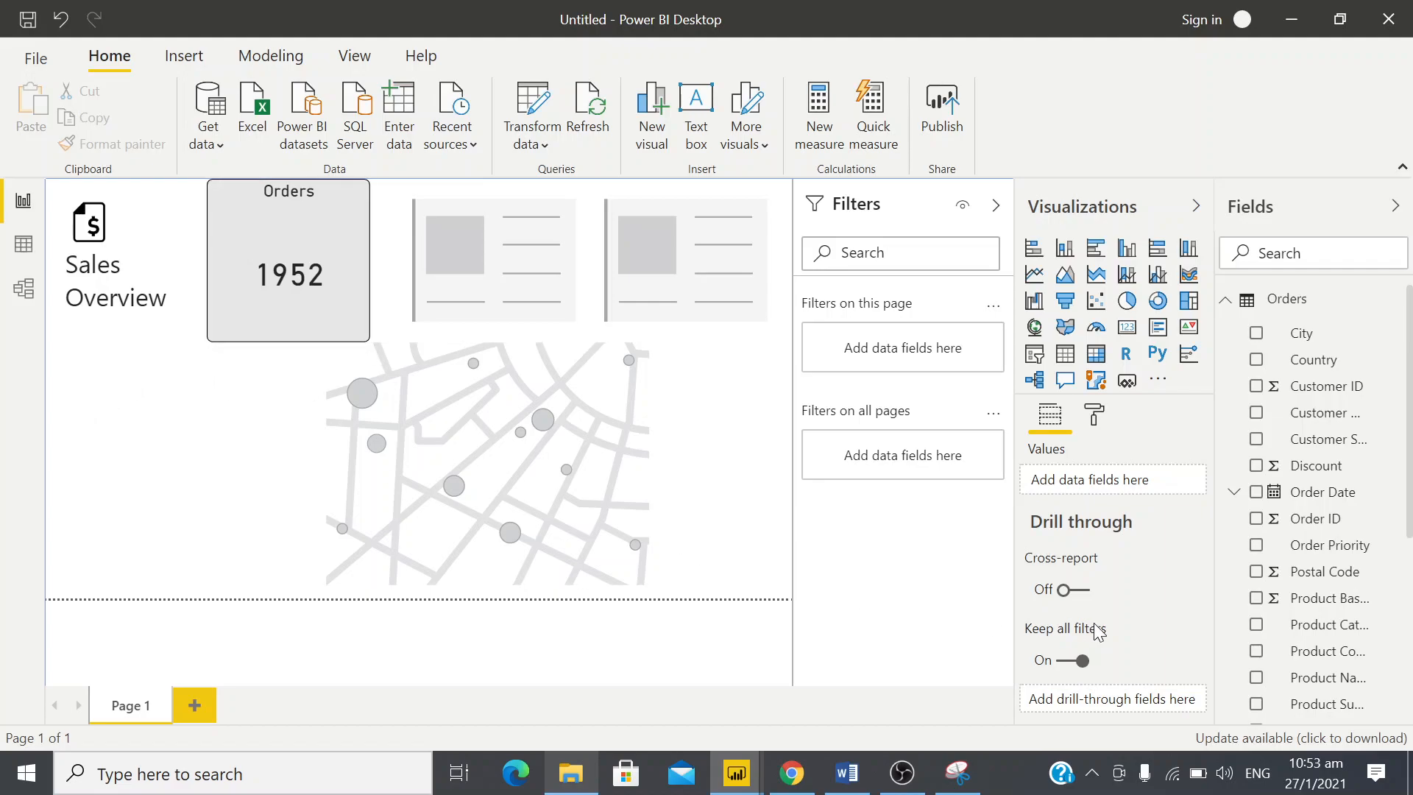
# Increase the roundness of the Orders card's border by setting its radius to 20 px
pyautogui.click(1094, 419)
pyautogui.scroll(-1, 1095, 567)
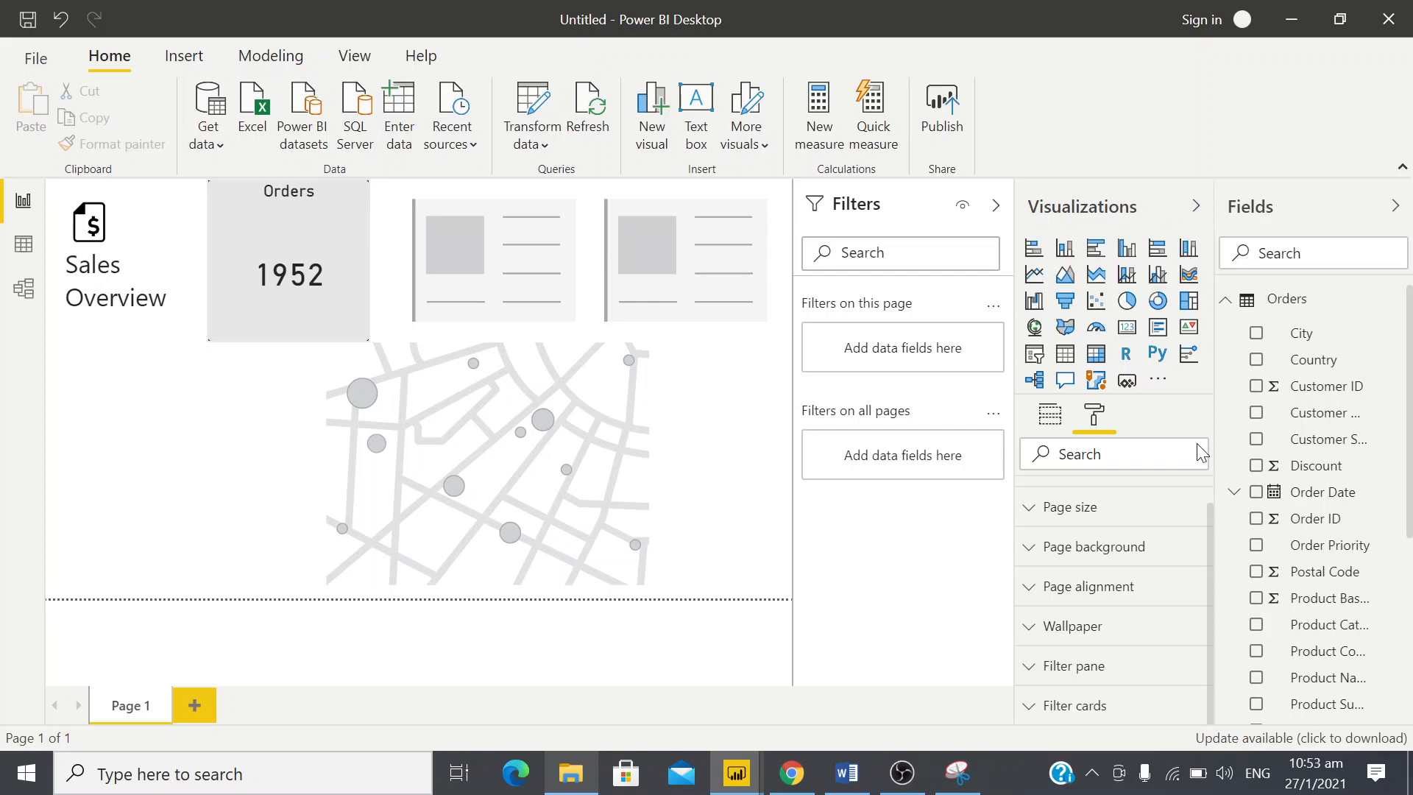
pyautogui.click(1102, 418)
pyautogui.scroll(-3, 1103, 588)
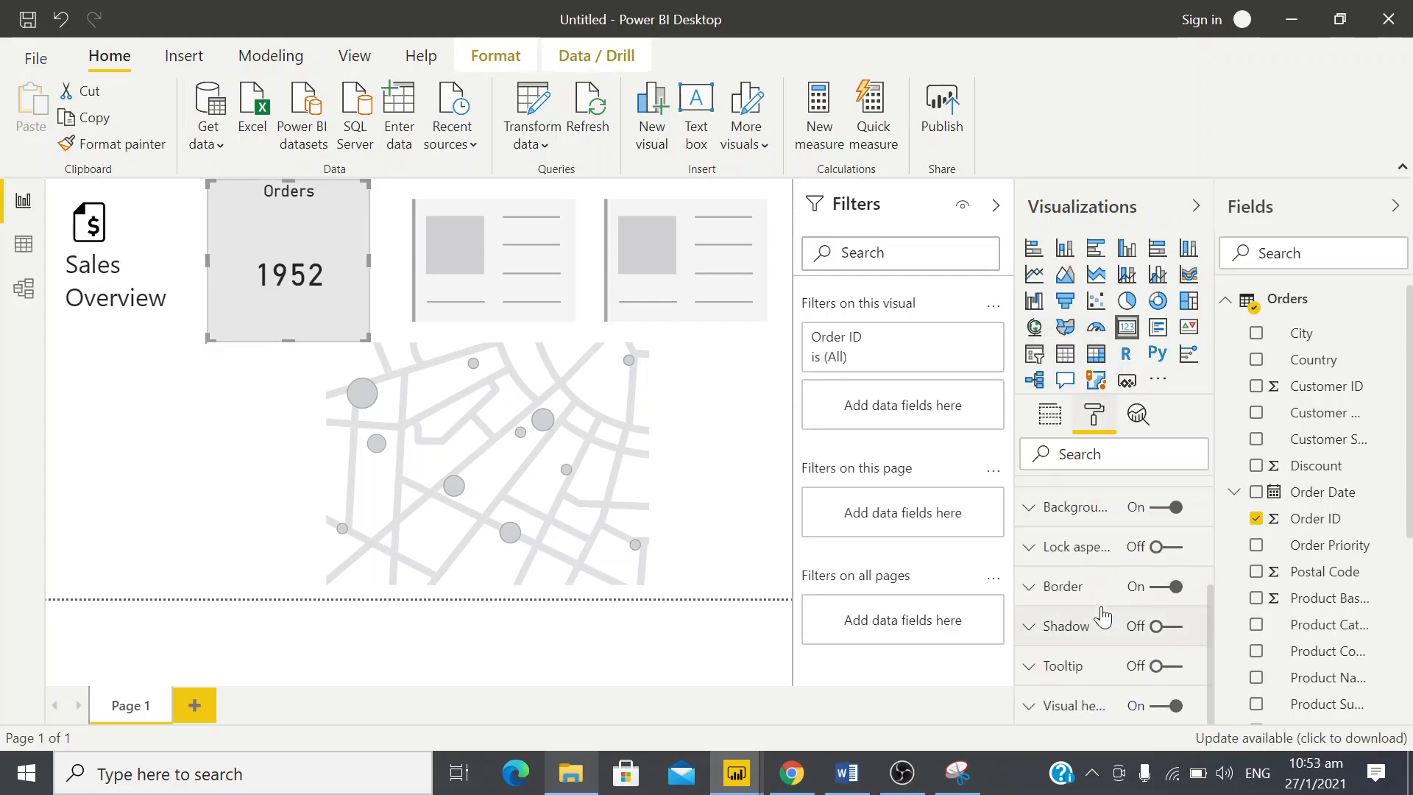
pyautogui.click(1041, 587)
pyautogui.scroll(-2, 1040, 584)
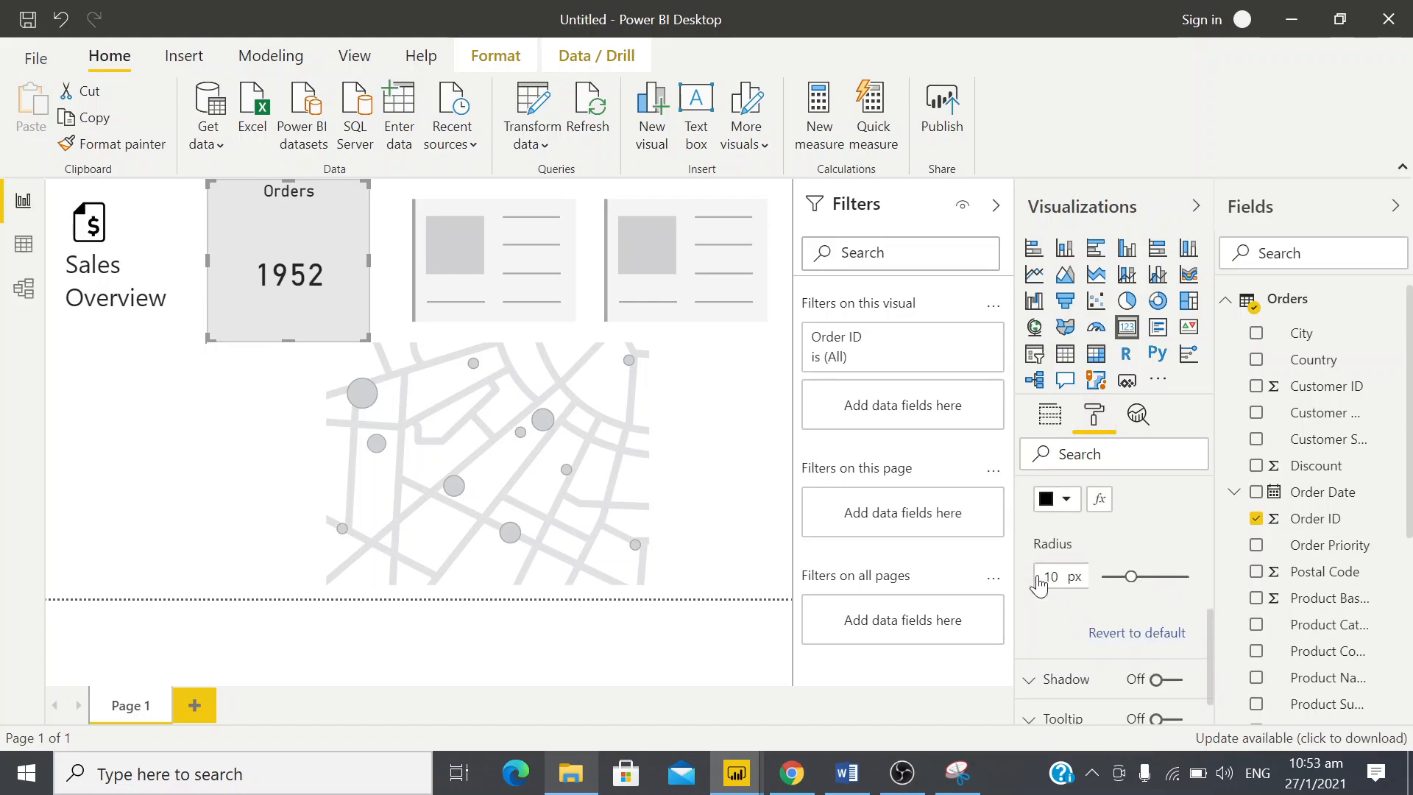
pyautogui.press('BackSpace')
pyautogui.press('BackSpace')
pyautogui.write('20')
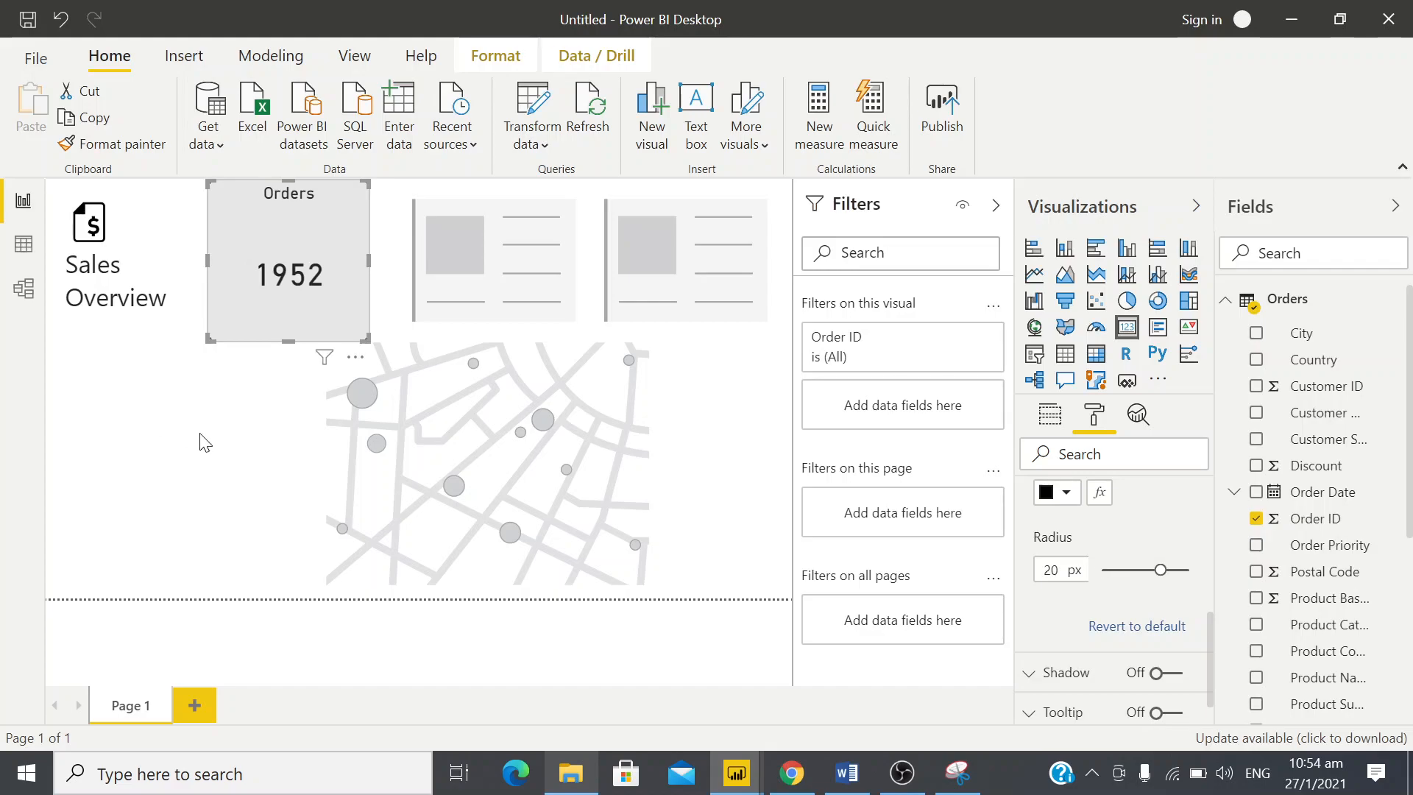
pyautogui.press('Escape')
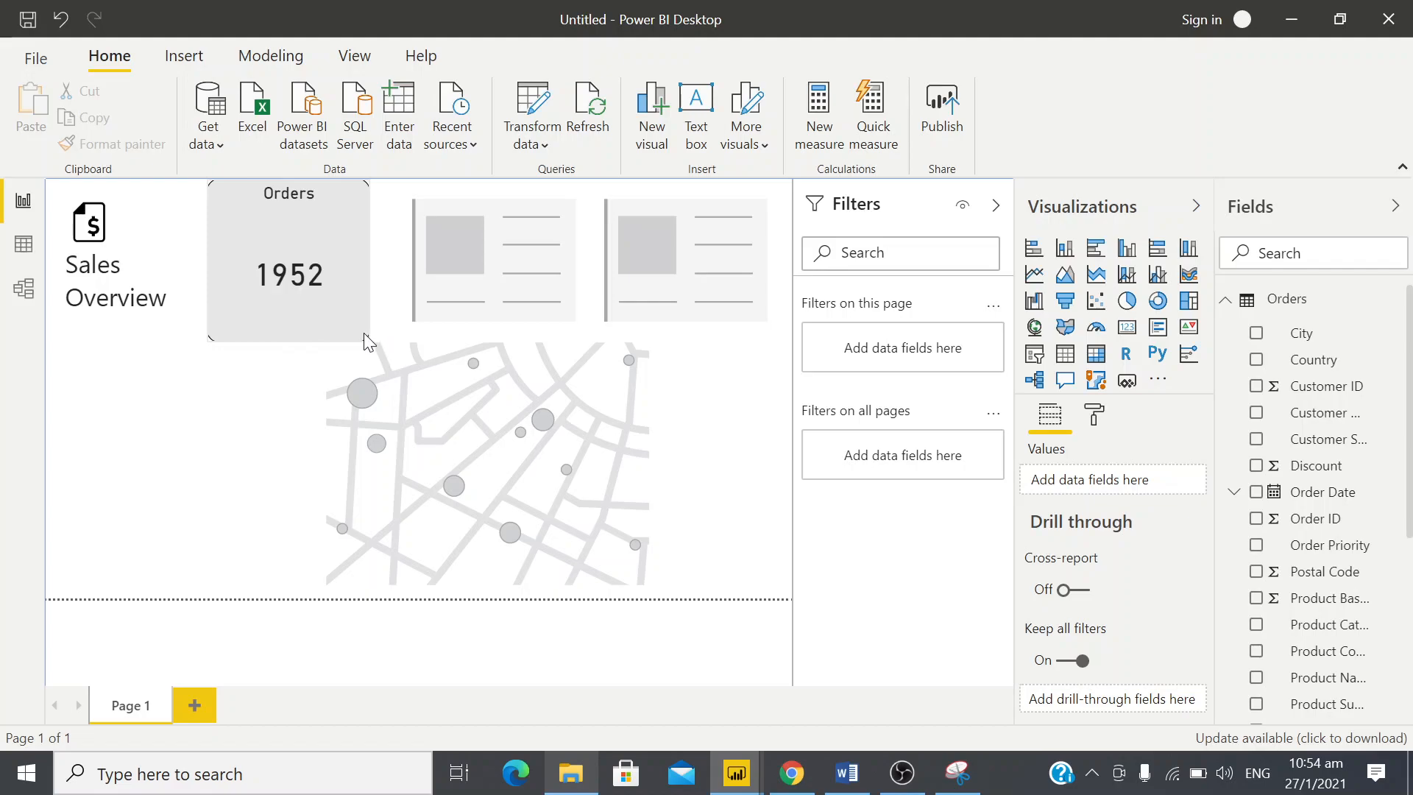
# Undo a trial move of the Orders card and shrink it slightly from its upper-left and lower-right corners
pyautogui.moveTo(277, 188); pyautogui.dragTo(319, 231)
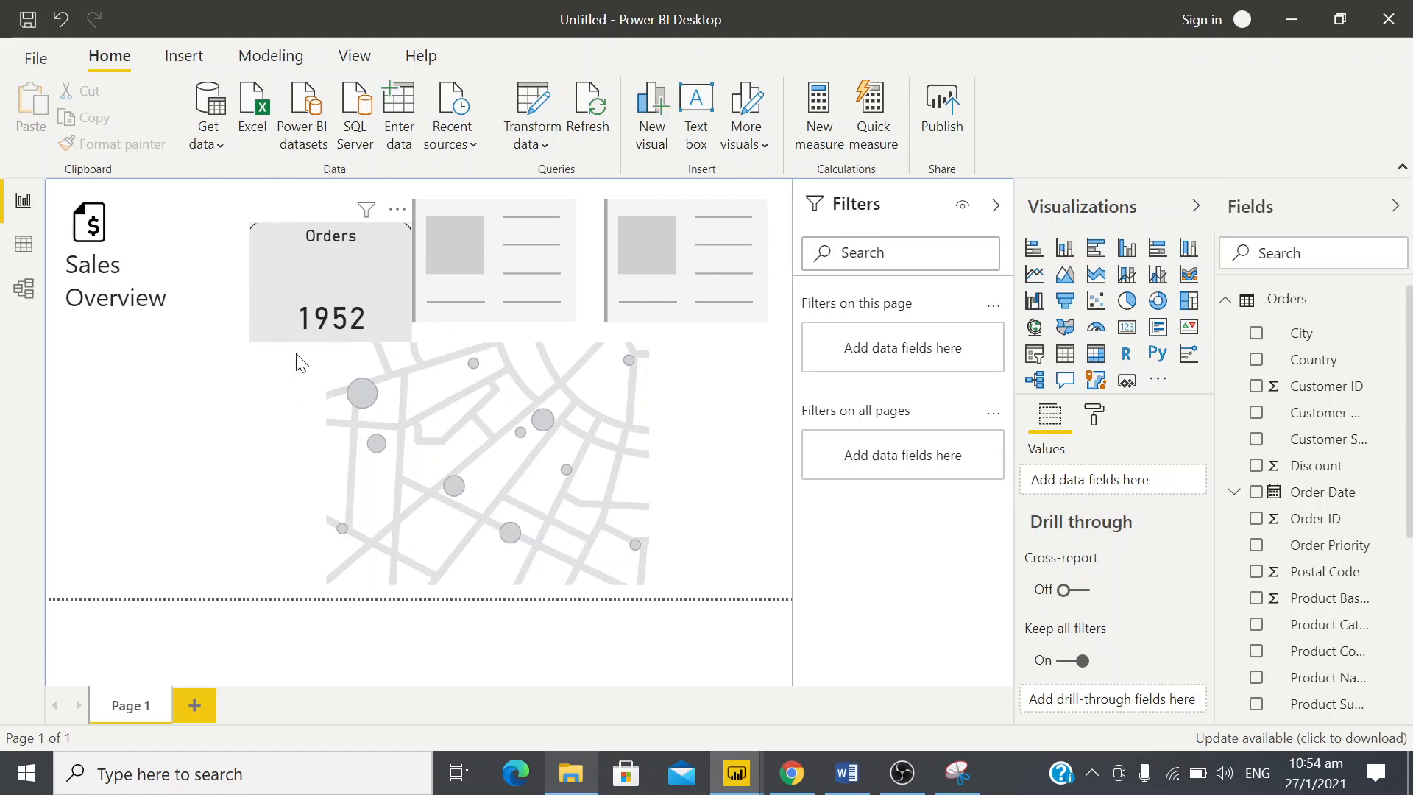
pyautogui.hotkey('ctrl', 'z')
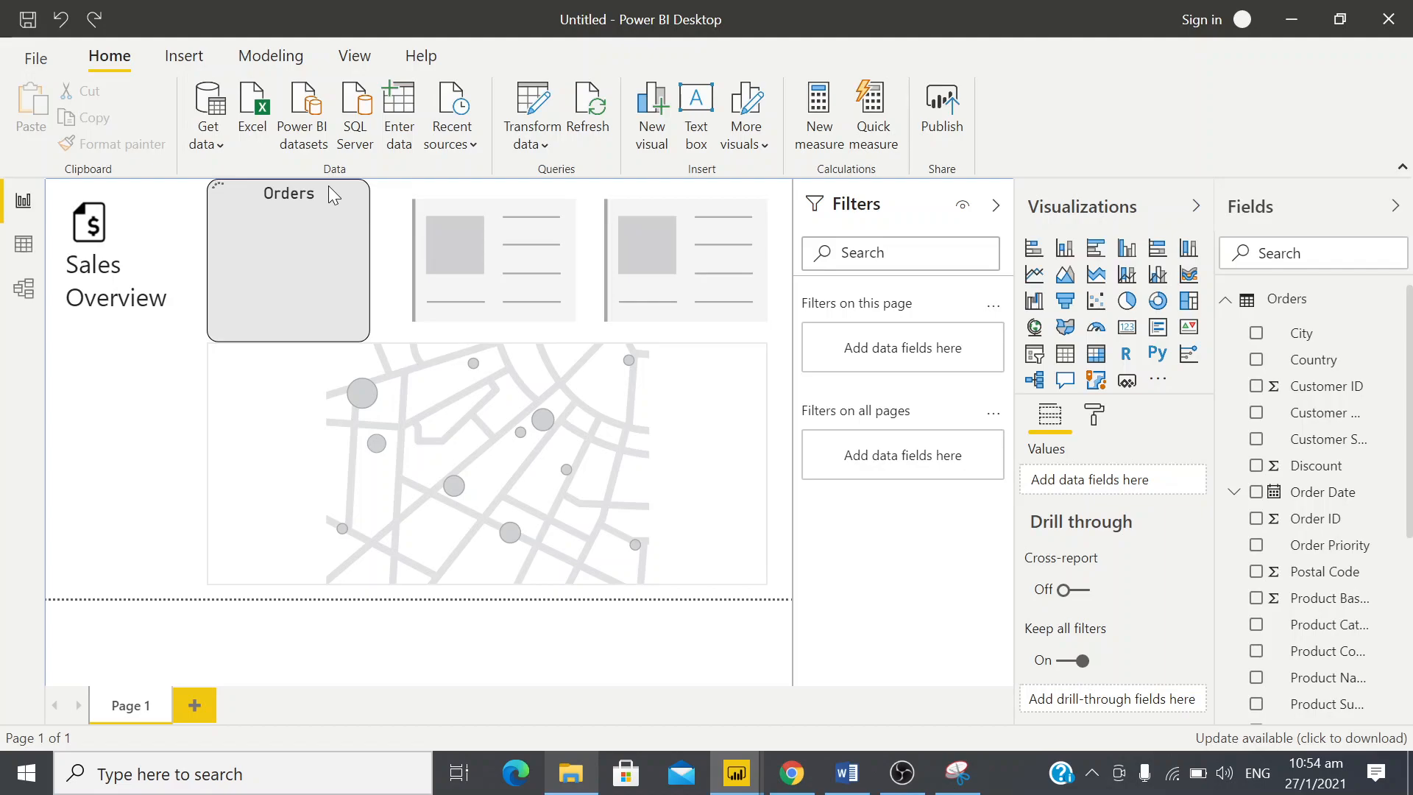
pyautogui.click(328, 186)
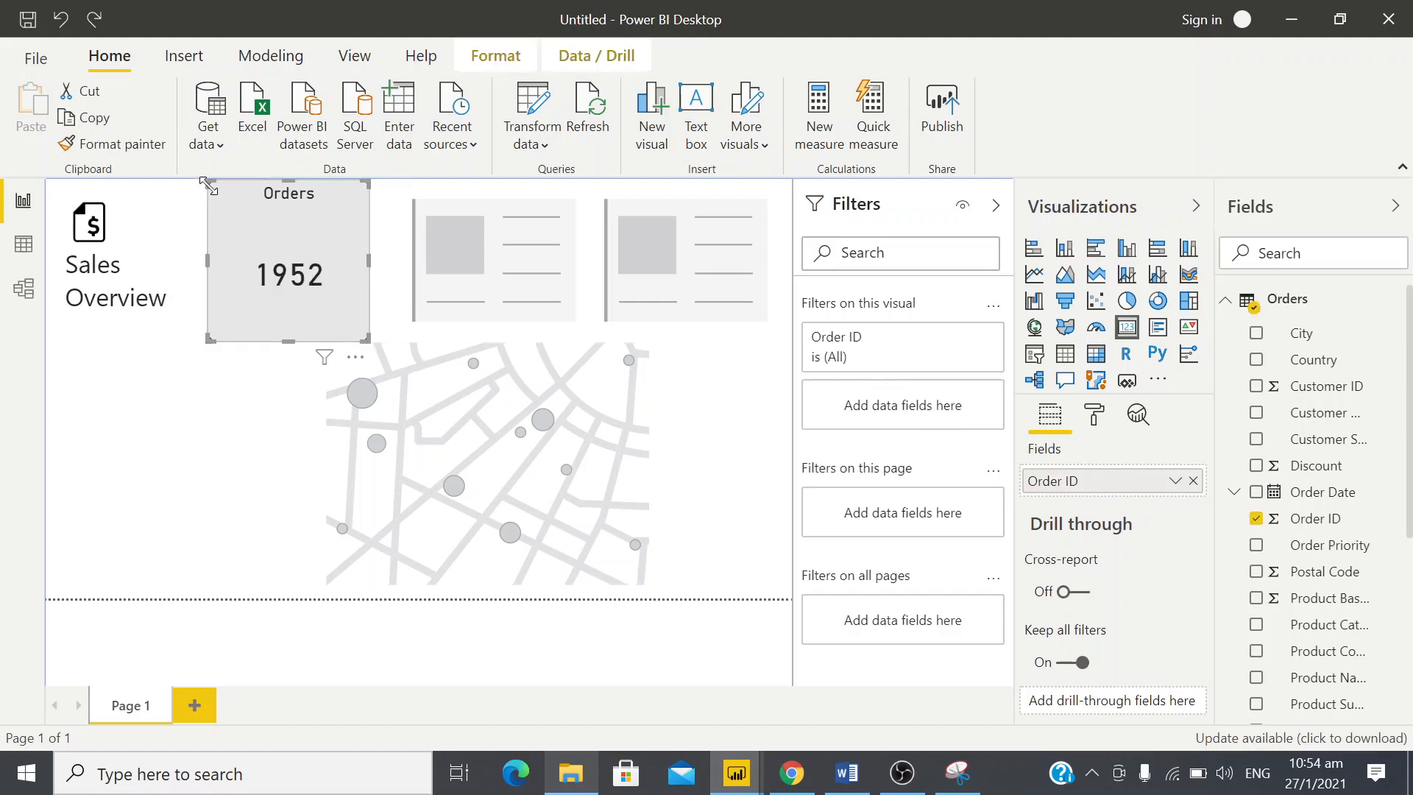
pyautogui.moveTo(208, 186); pyautogui.dragTo(218, 206)
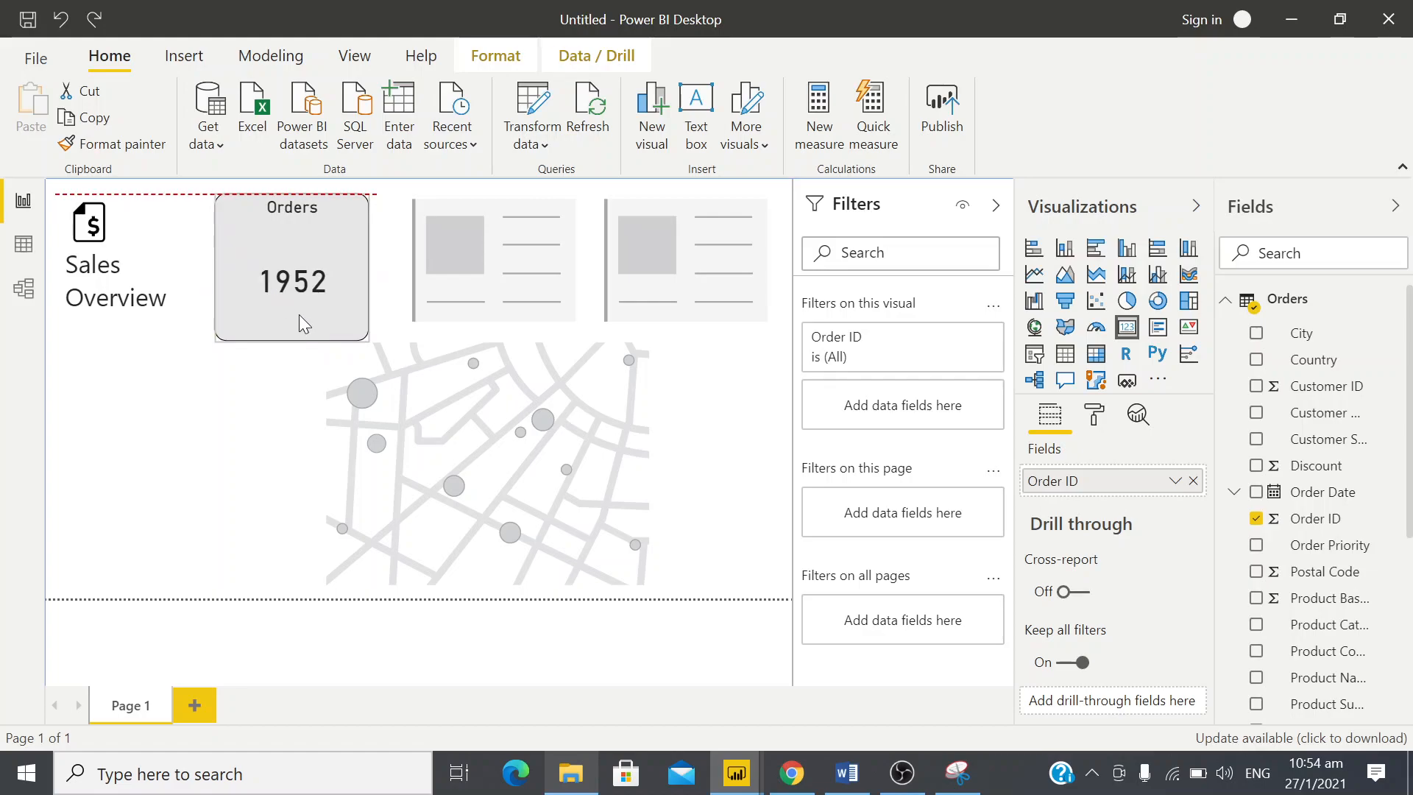
pyautogui.moveTo(370, 336)
pyautogui.mouseDown()
pyautogui.moveTo(353, 324)
pyautogui.moveTo(365, 336)
pyautogui.mouseUp()
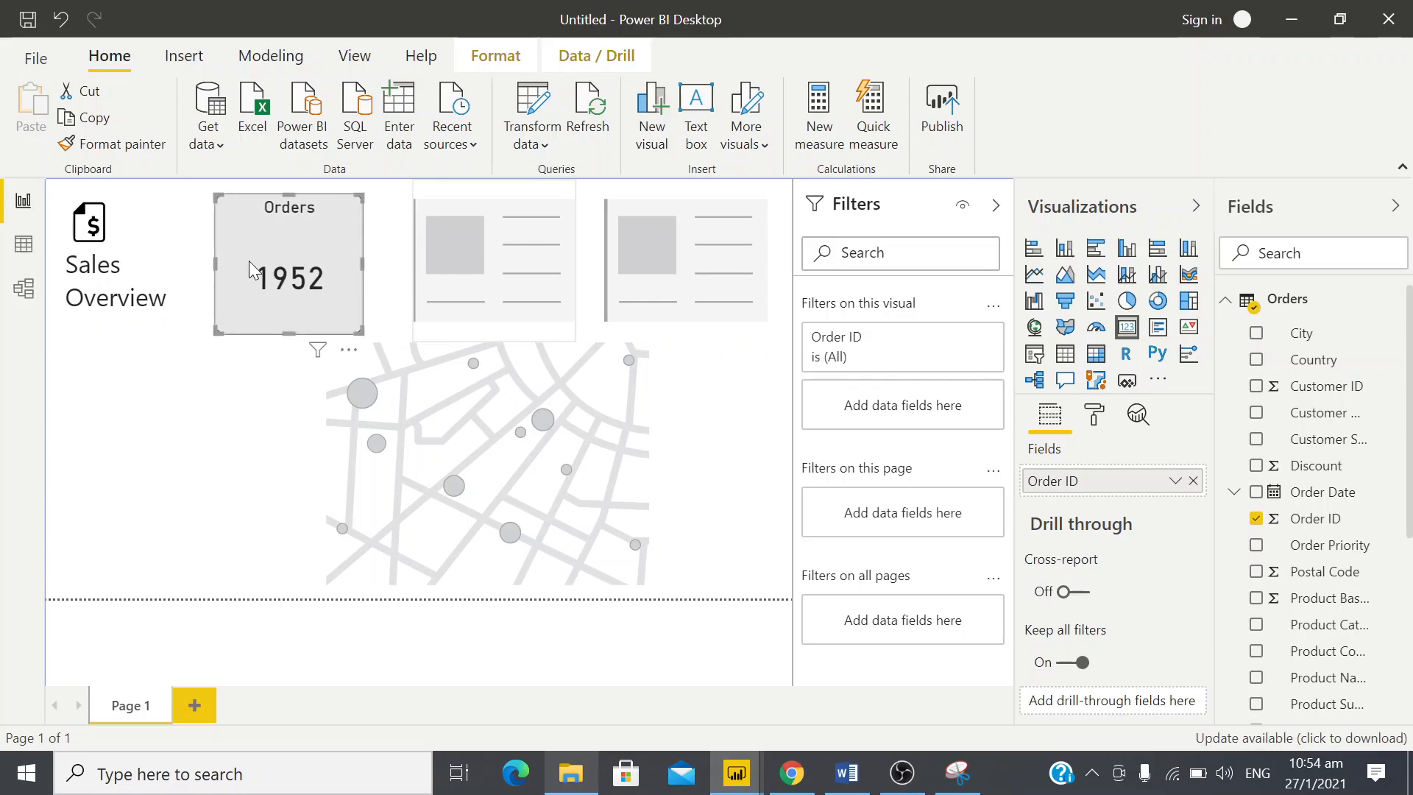
# Delete the two empty card visuals beside the Orders card
pyautogui.click(440, 274)
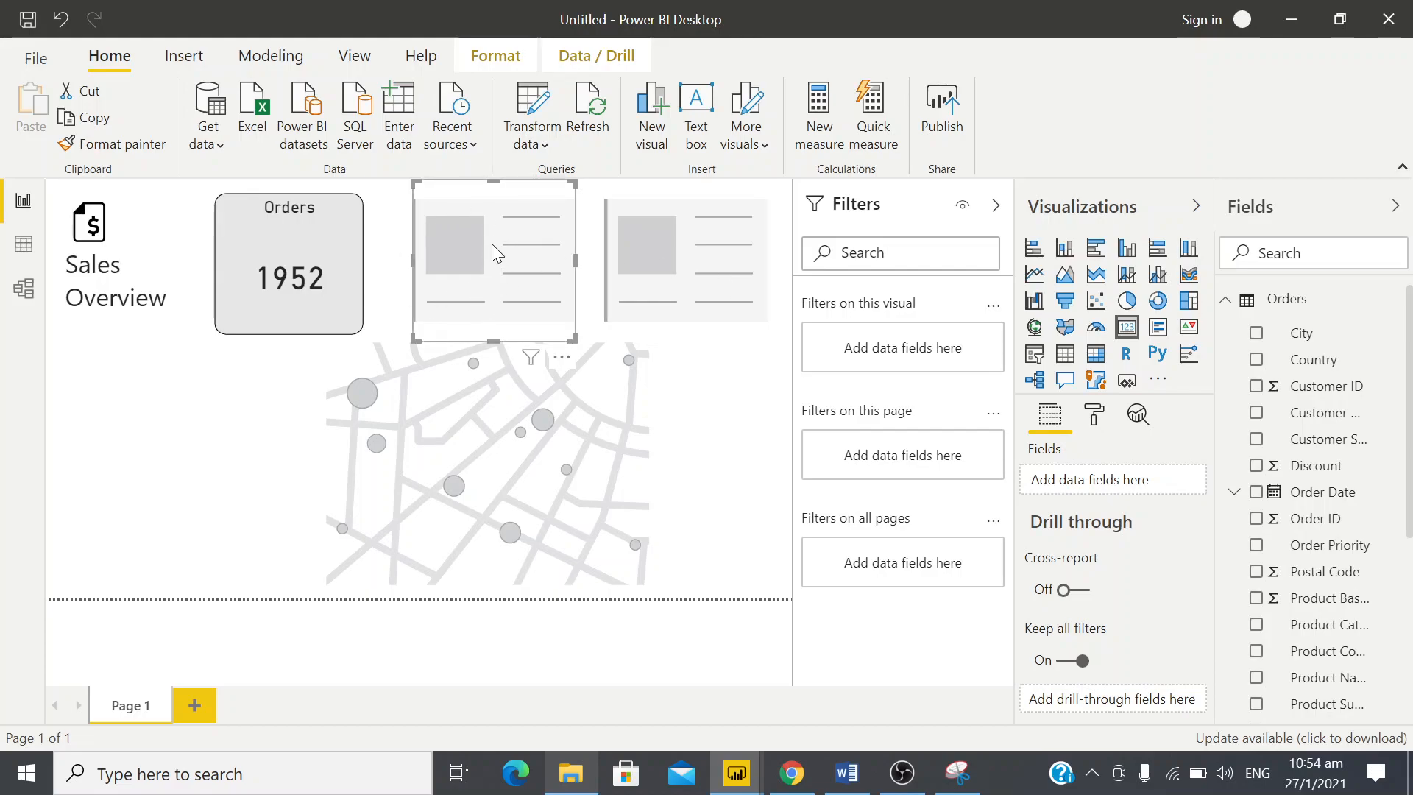
pyautogui.moveTo(501, 255); pyautogui.dragTo(137, 481)
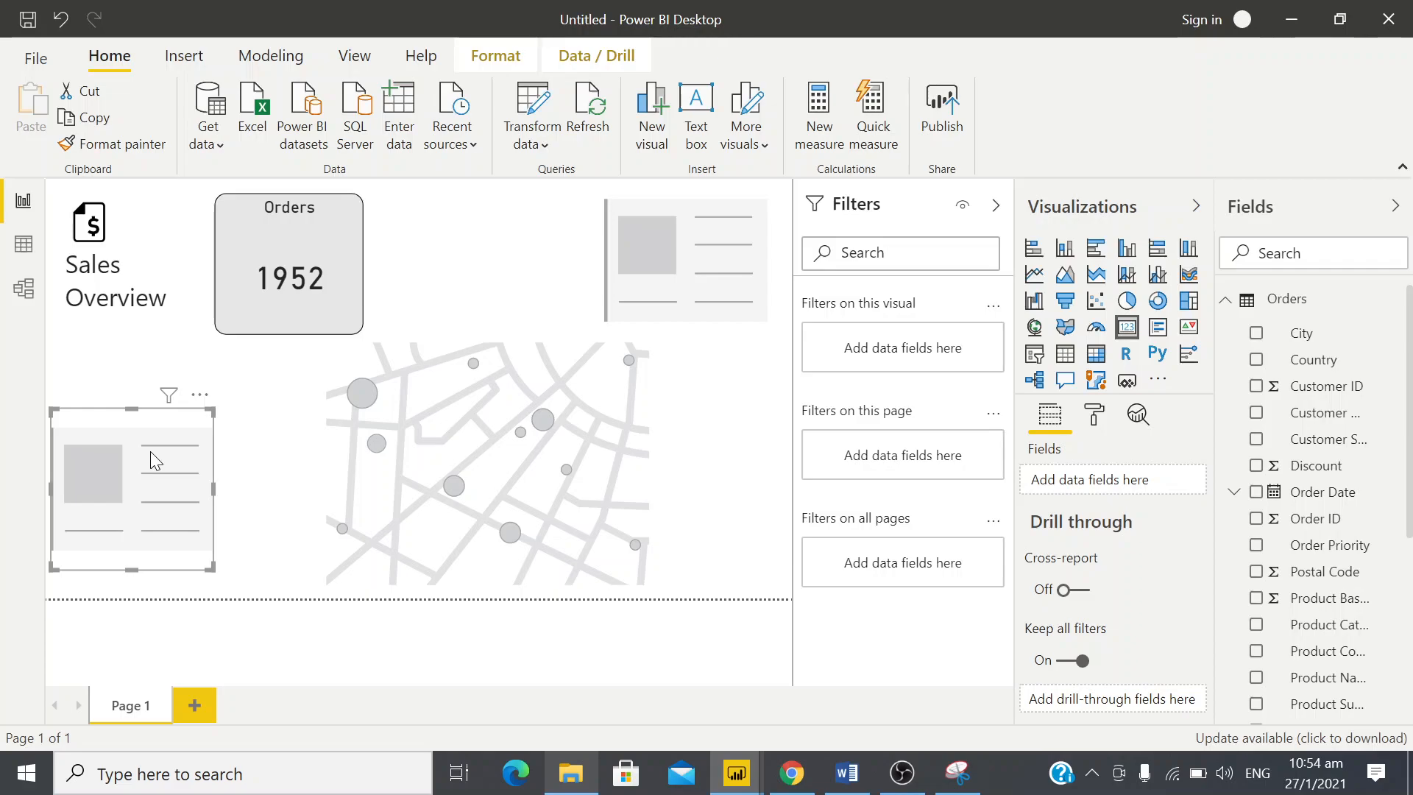
pyautogui.press('Delete')
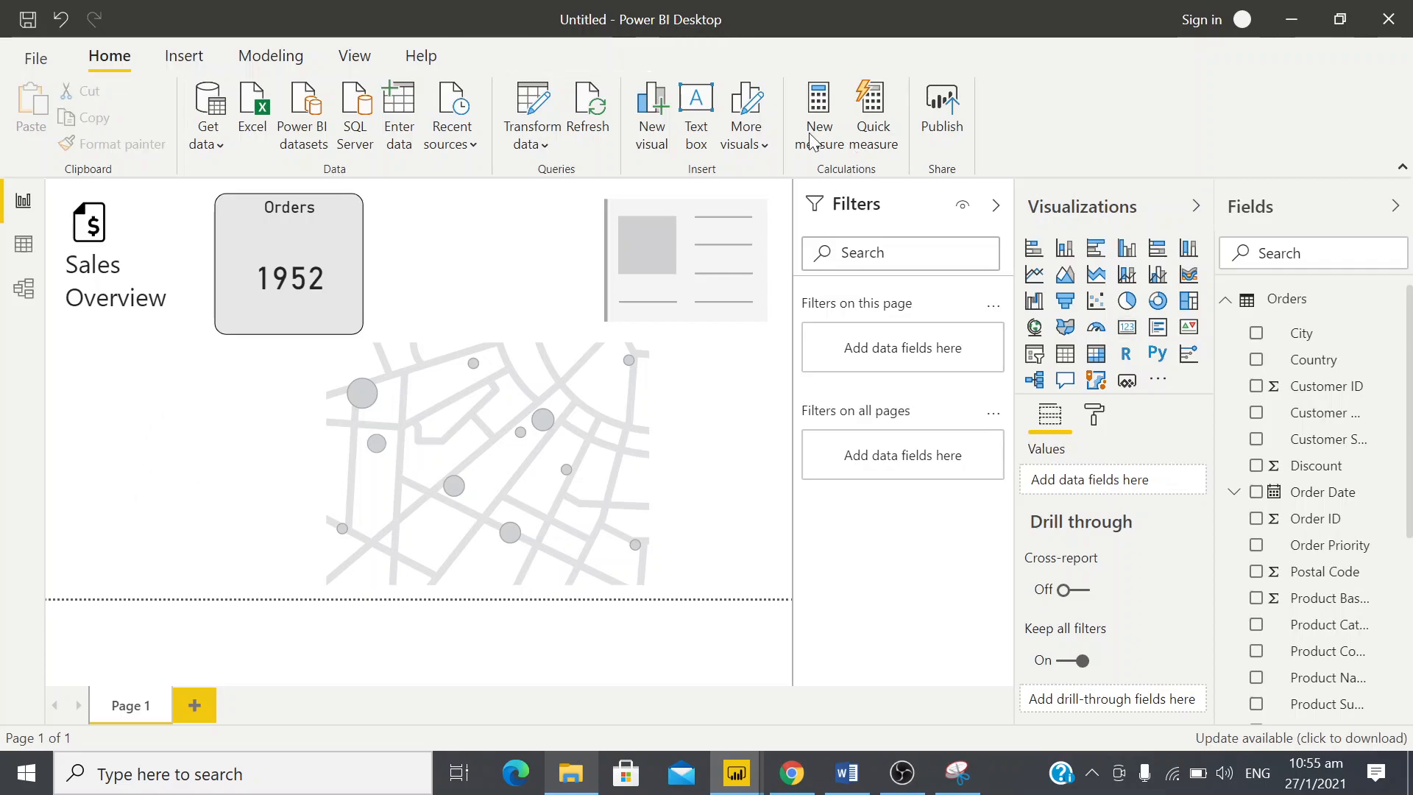
pyautogui.click(678, 249)
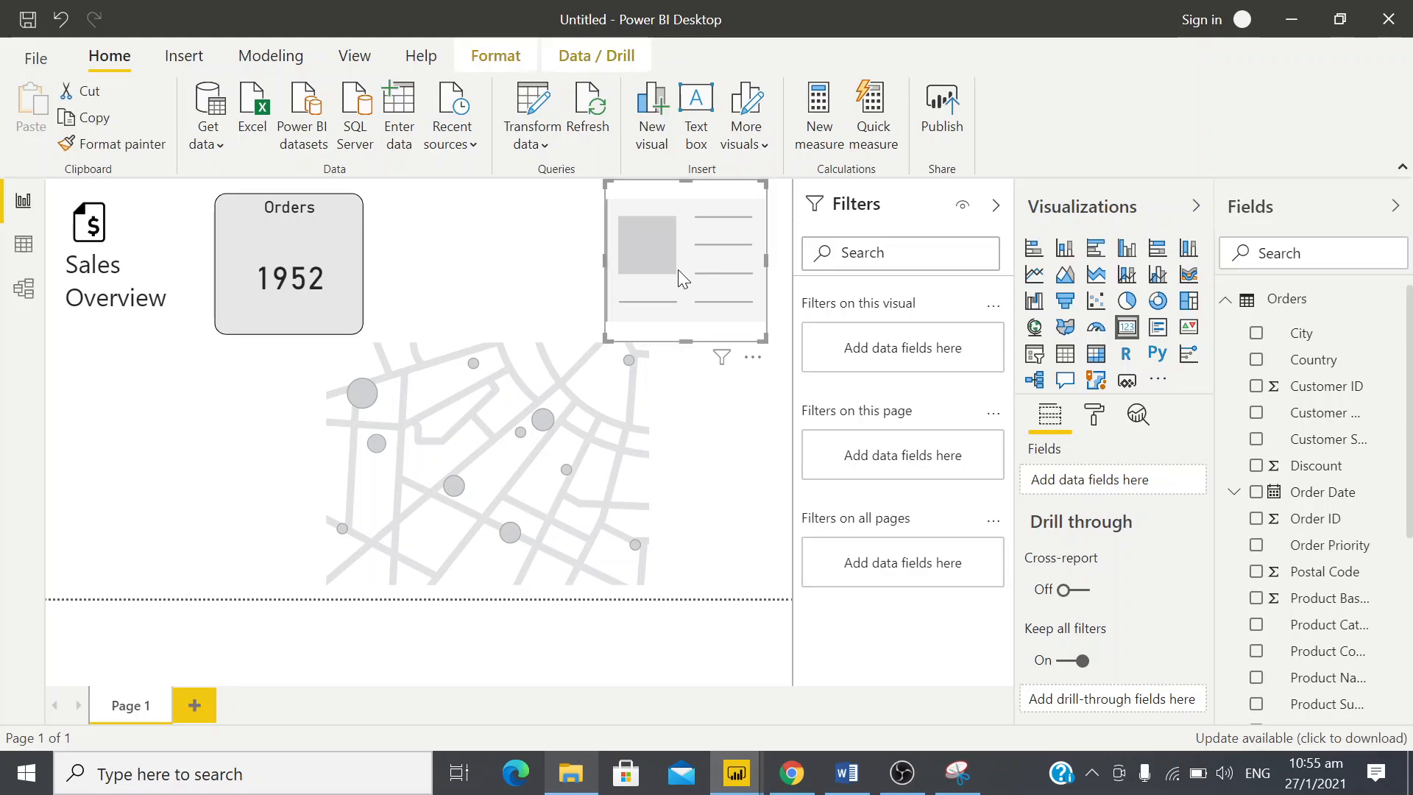
pyautogui.press('Delete')
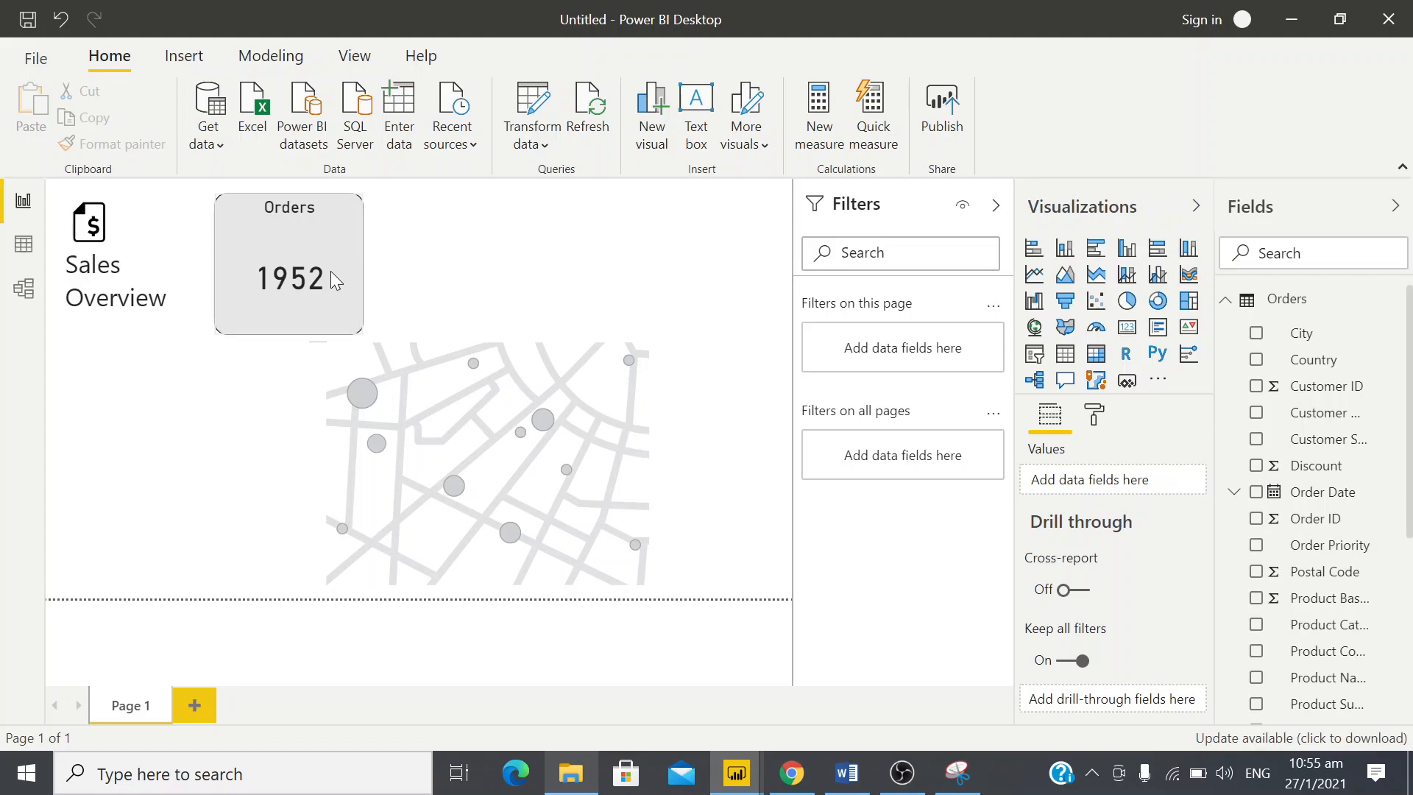
# Duplicate the Orders card twice and align the copies in a row beside the original, above the map
pyautogui.click(244, 252)
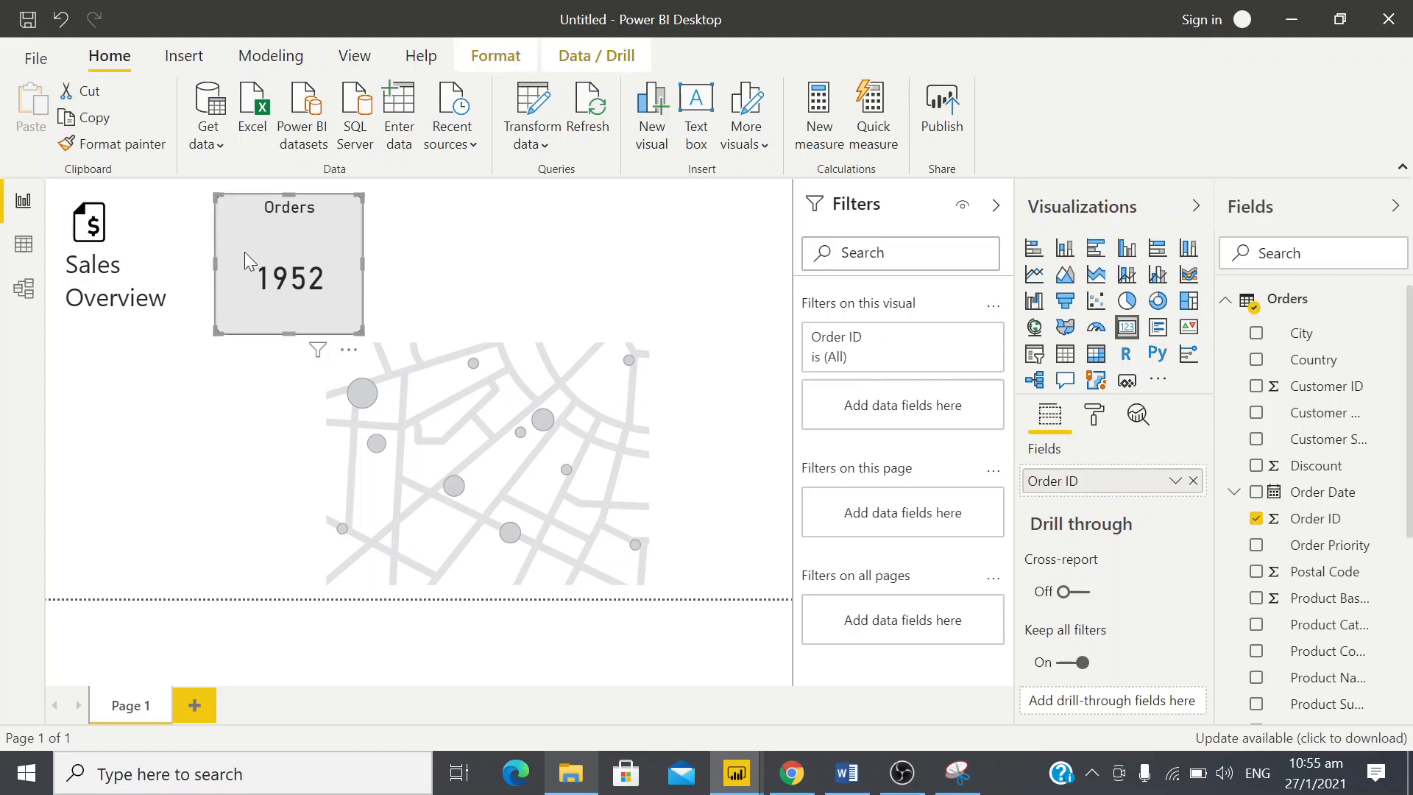
pyautogui.hotkey('ctrl', 'c')
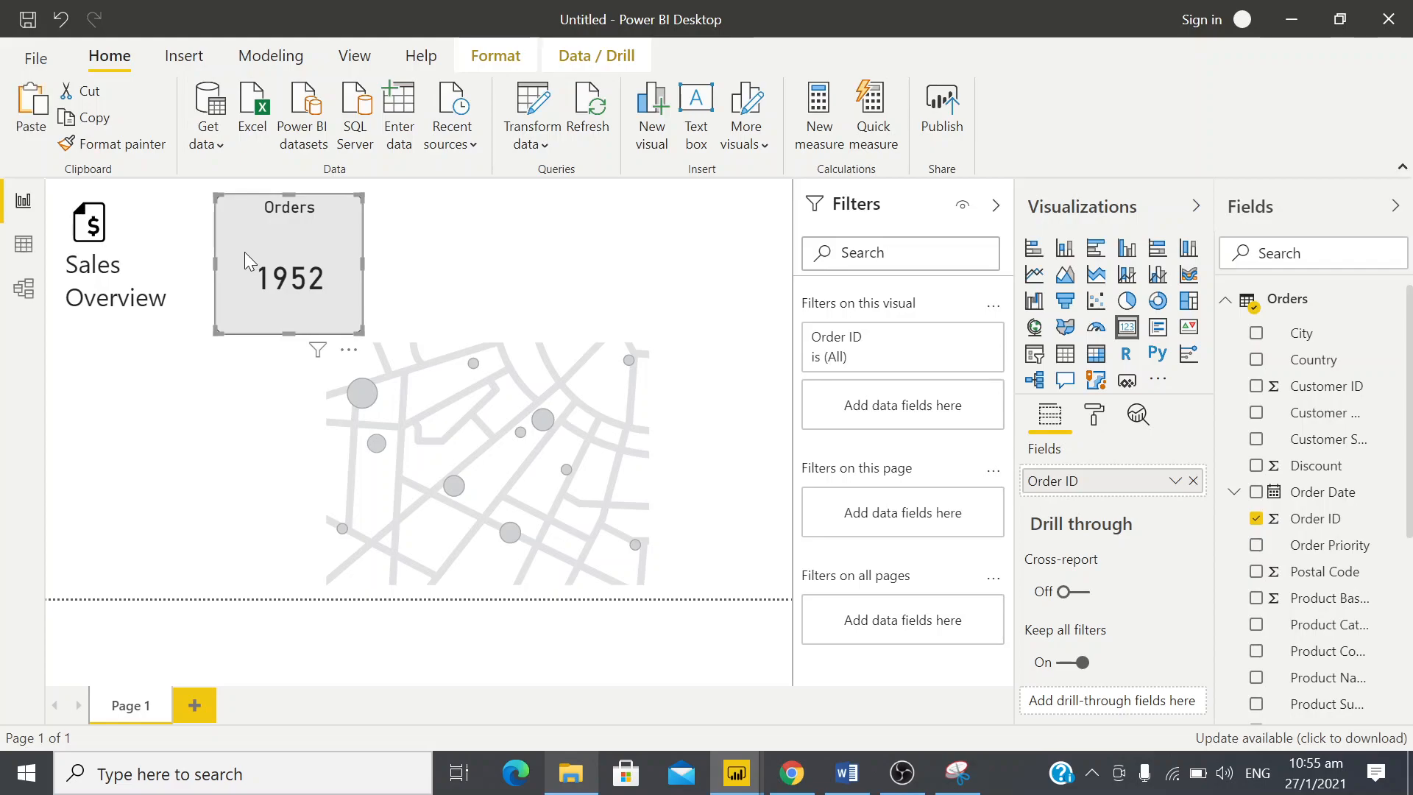
pyautogui.hotkey('ctrl', 'v')
pyautogui.moveTo(323, 253); pyautogui.dragTo(510, 245)
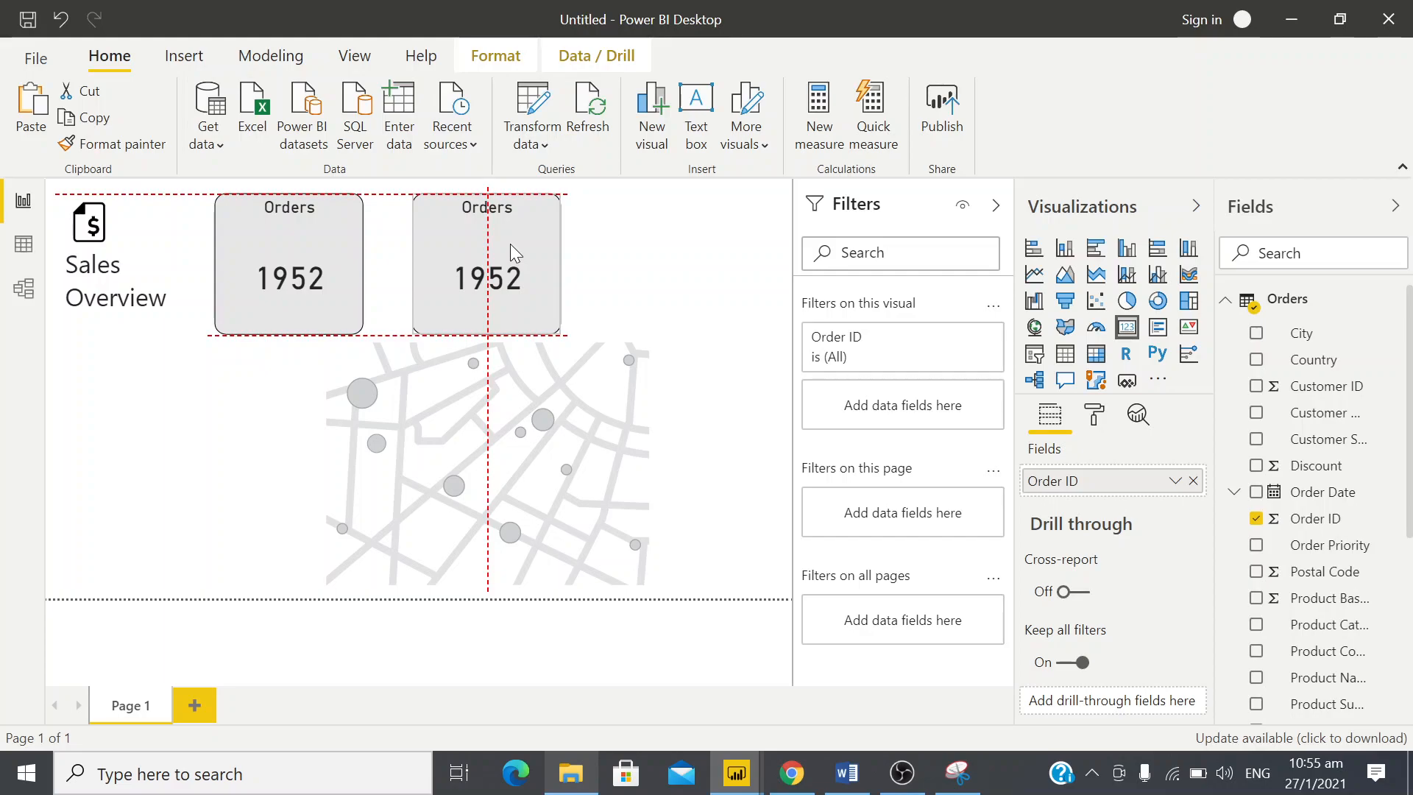
pyautogui.moveTo(511, 245); pyautogui.dragTo(511, 245)
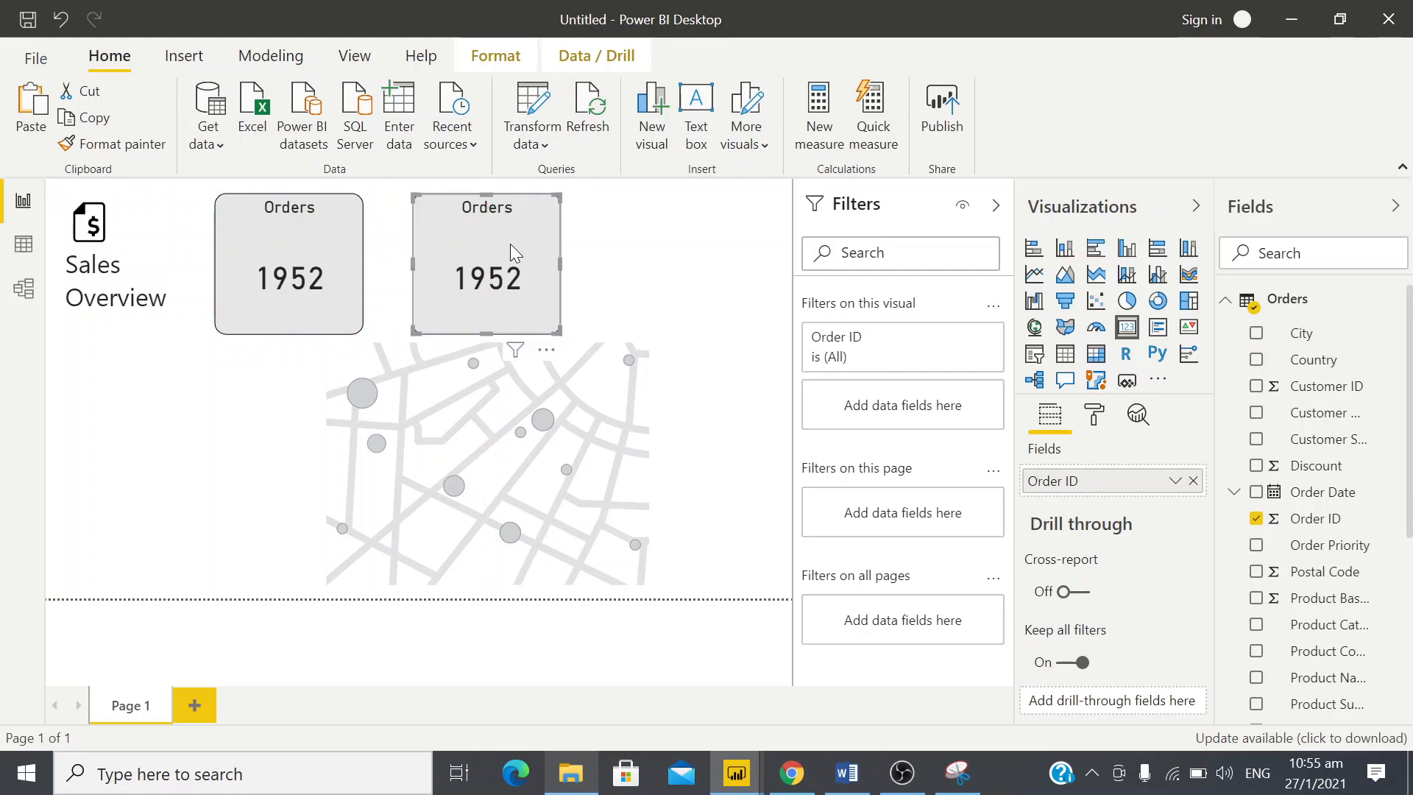
pyautogui.click(294, 272)
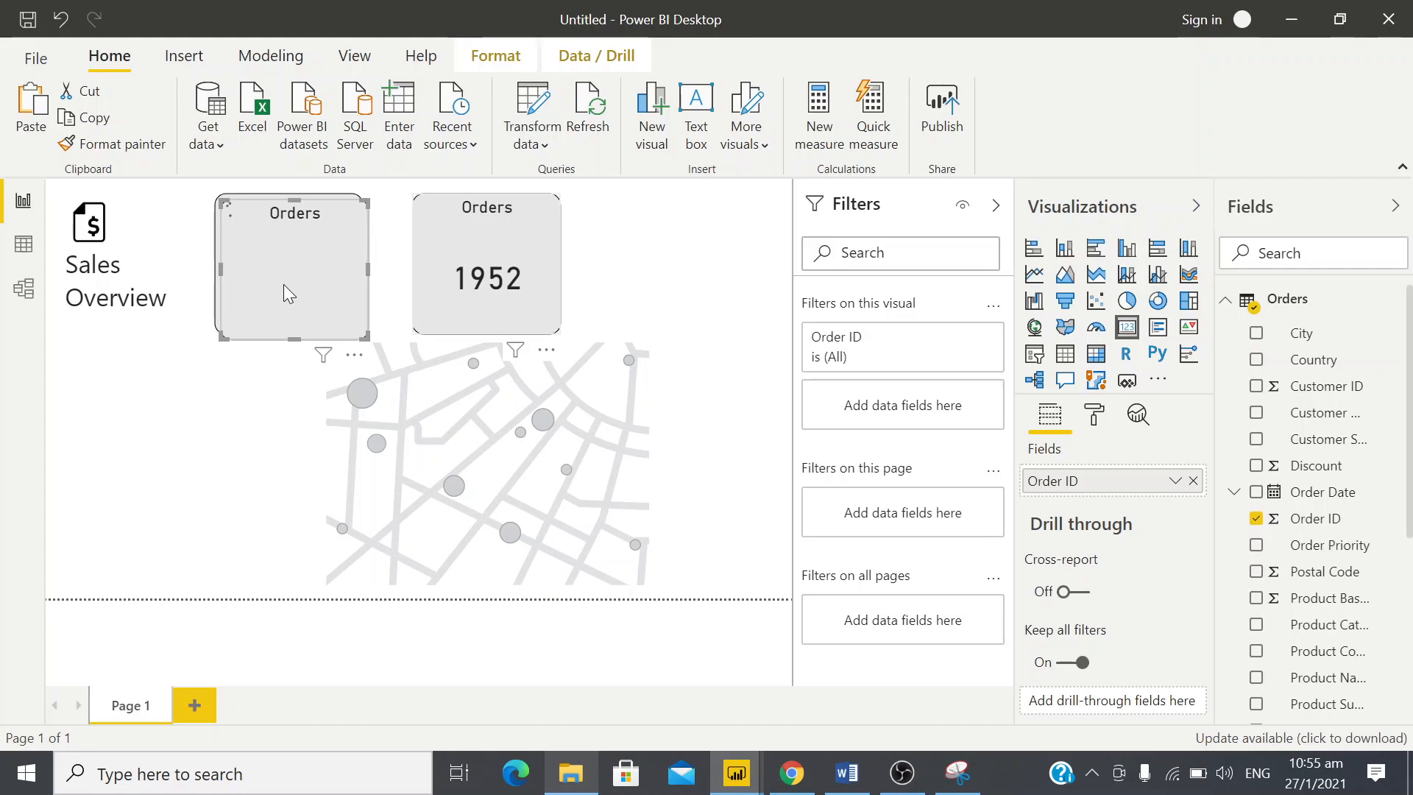
pyautogui.moveTo(347, 245); pyautogui.dragTo(736, 236)
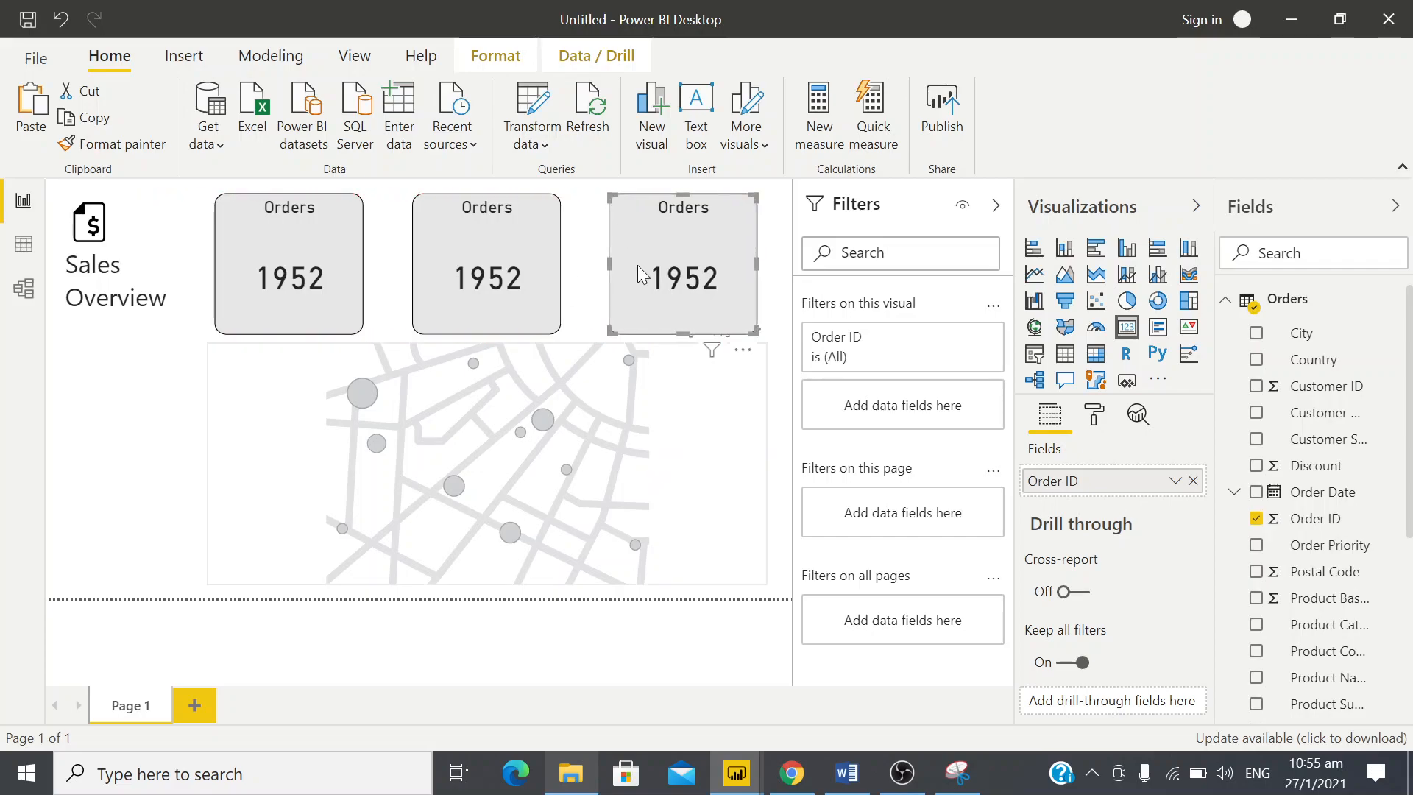
# Underline the Profit and Locations card titles in the design snip, then return to the report
pyautogui.hotkey('alt', 'Tab')
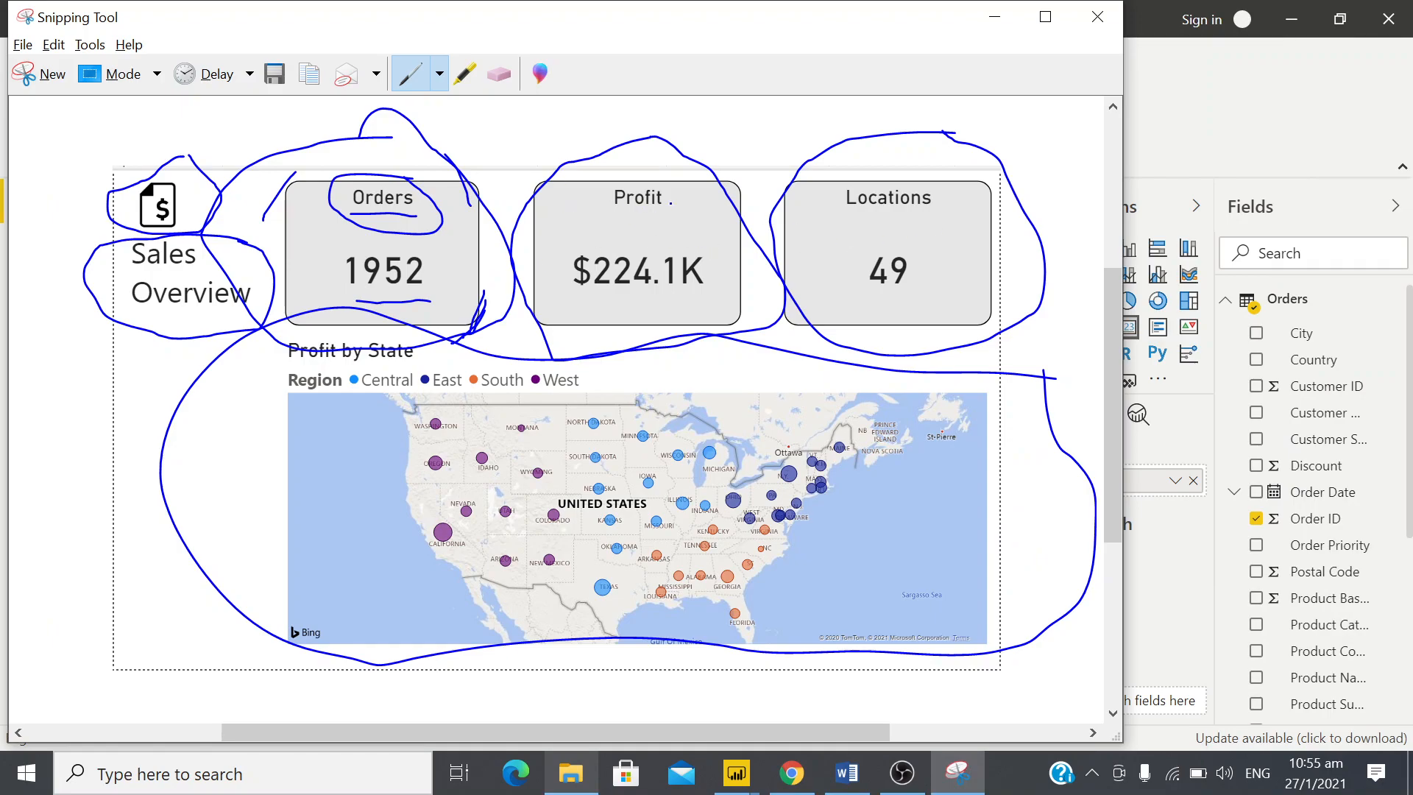
pyautogui.moveTo(618, 211); pyautogui.dragTo(676, 212)
pyautogui.moveTo(832, 213); pyautogui.dragTo(956, 220)
pyautogui.hotkey('alt', 'Tab')
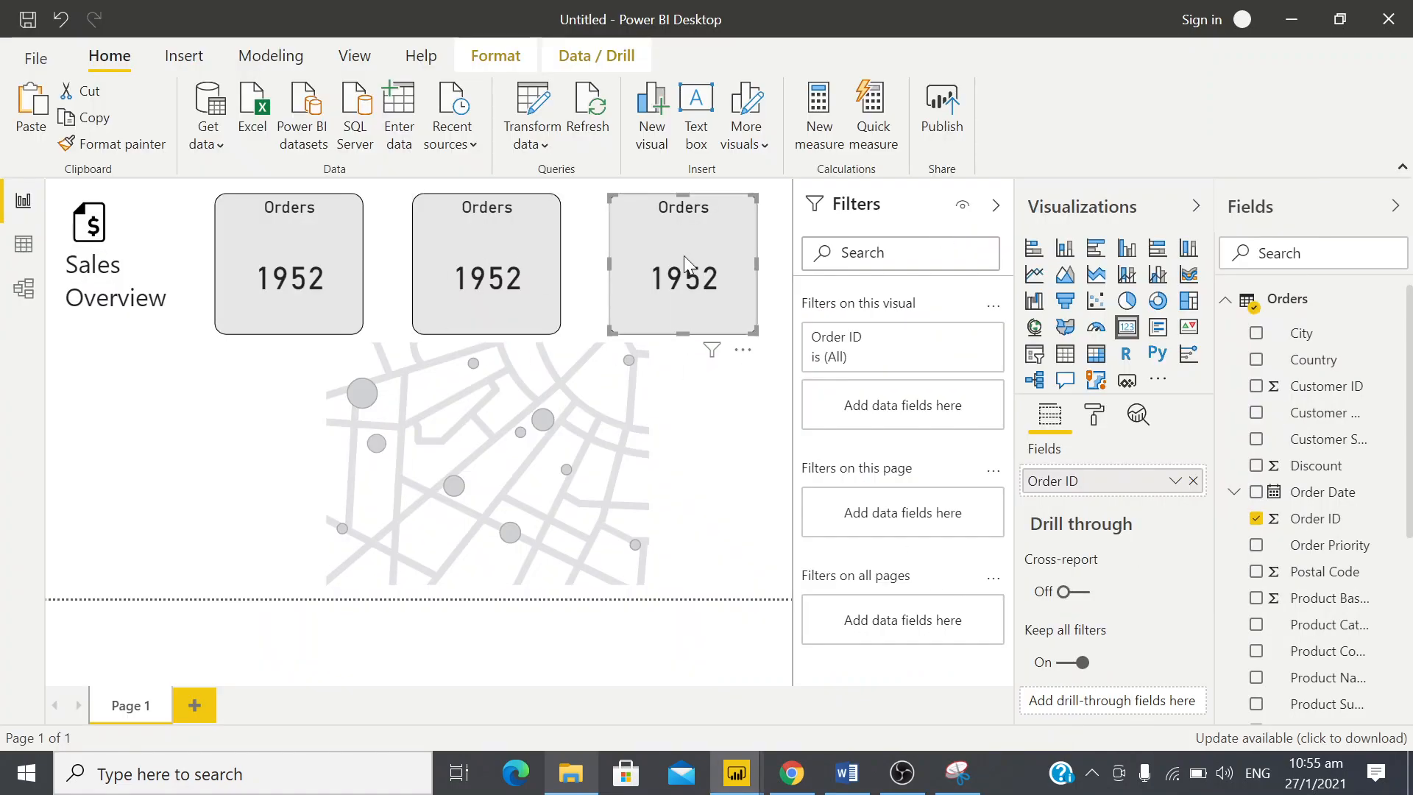
# Replace the Order ID field with Profit in the middle card
pyautogui.click(513, 232)
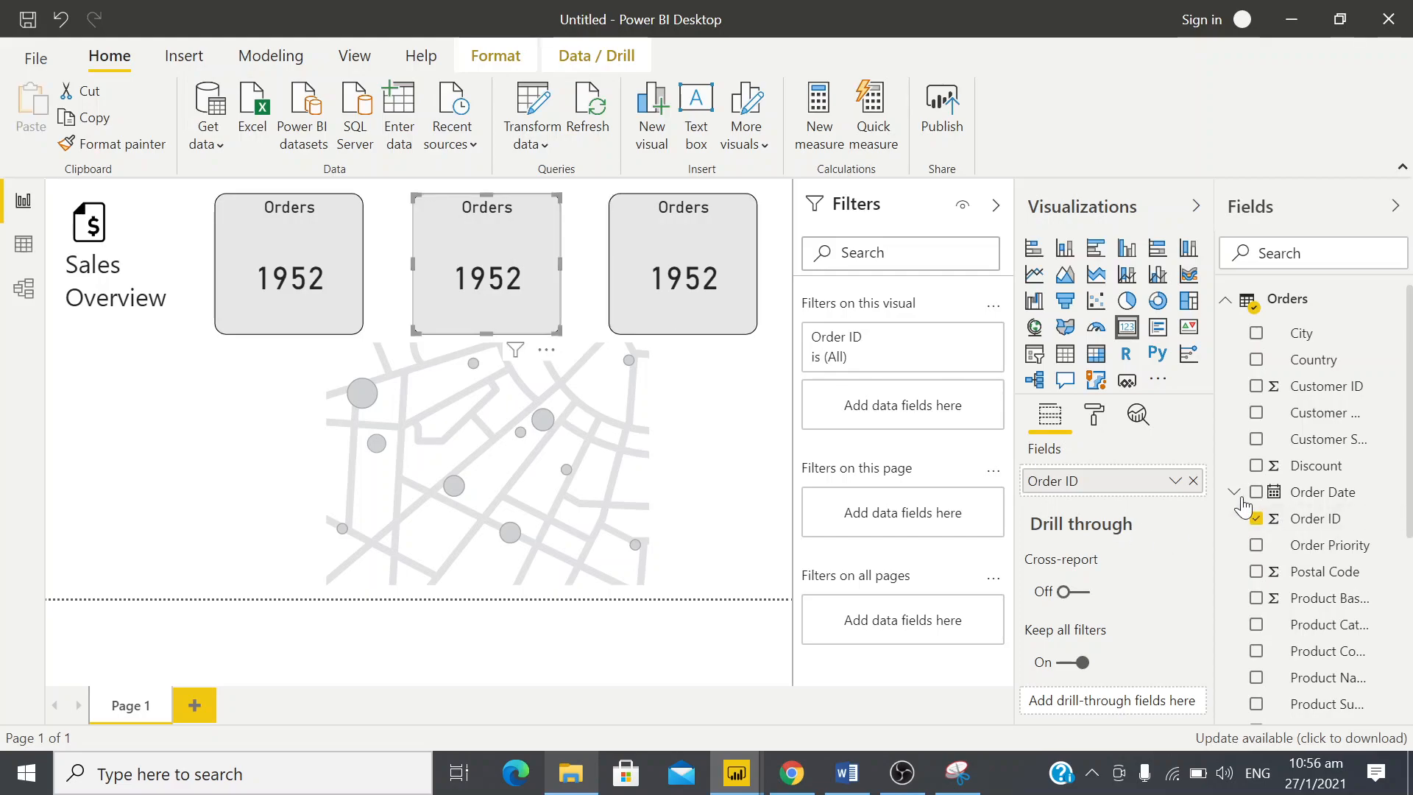
pyautogui.click(1194, 482)
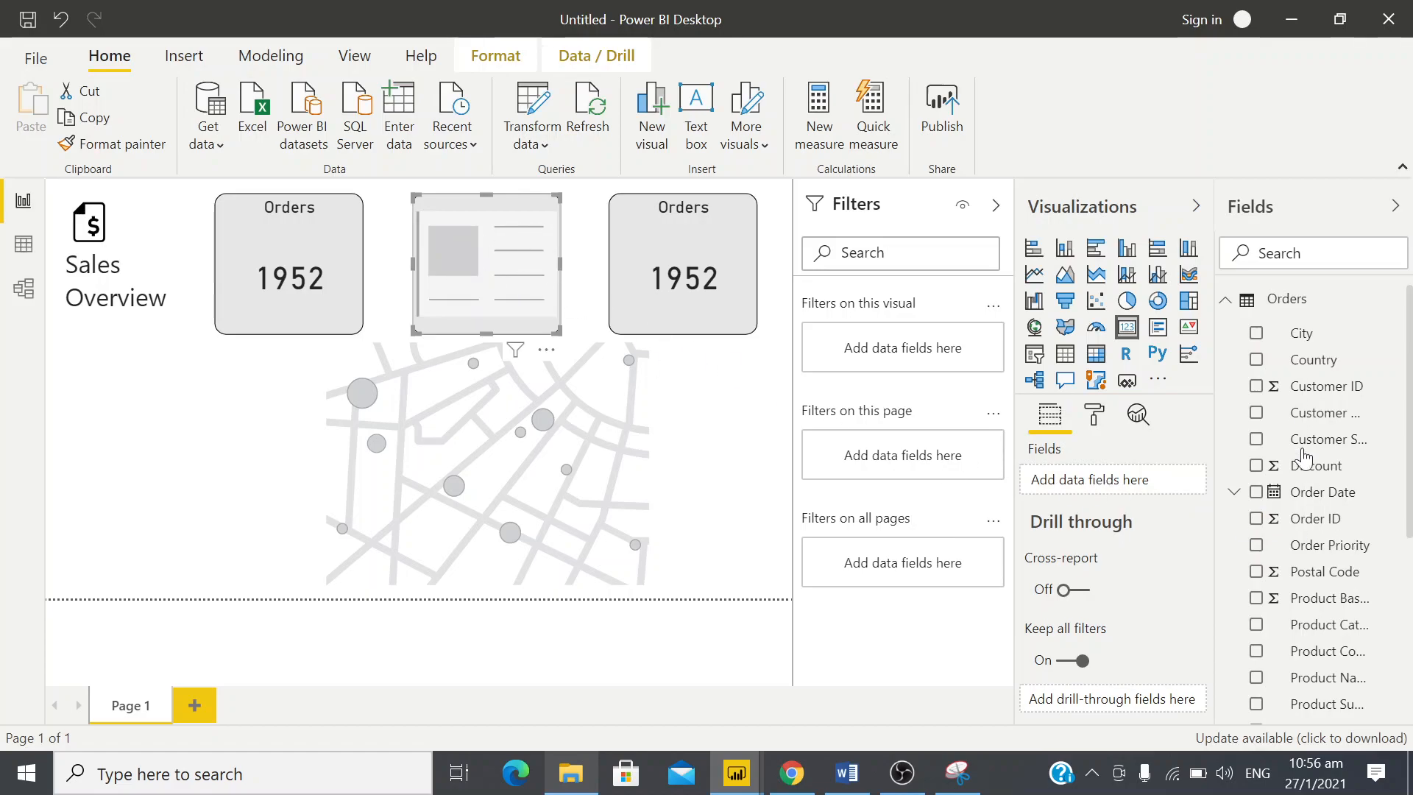
pyautogui.scroll(-3, 1317, 664)
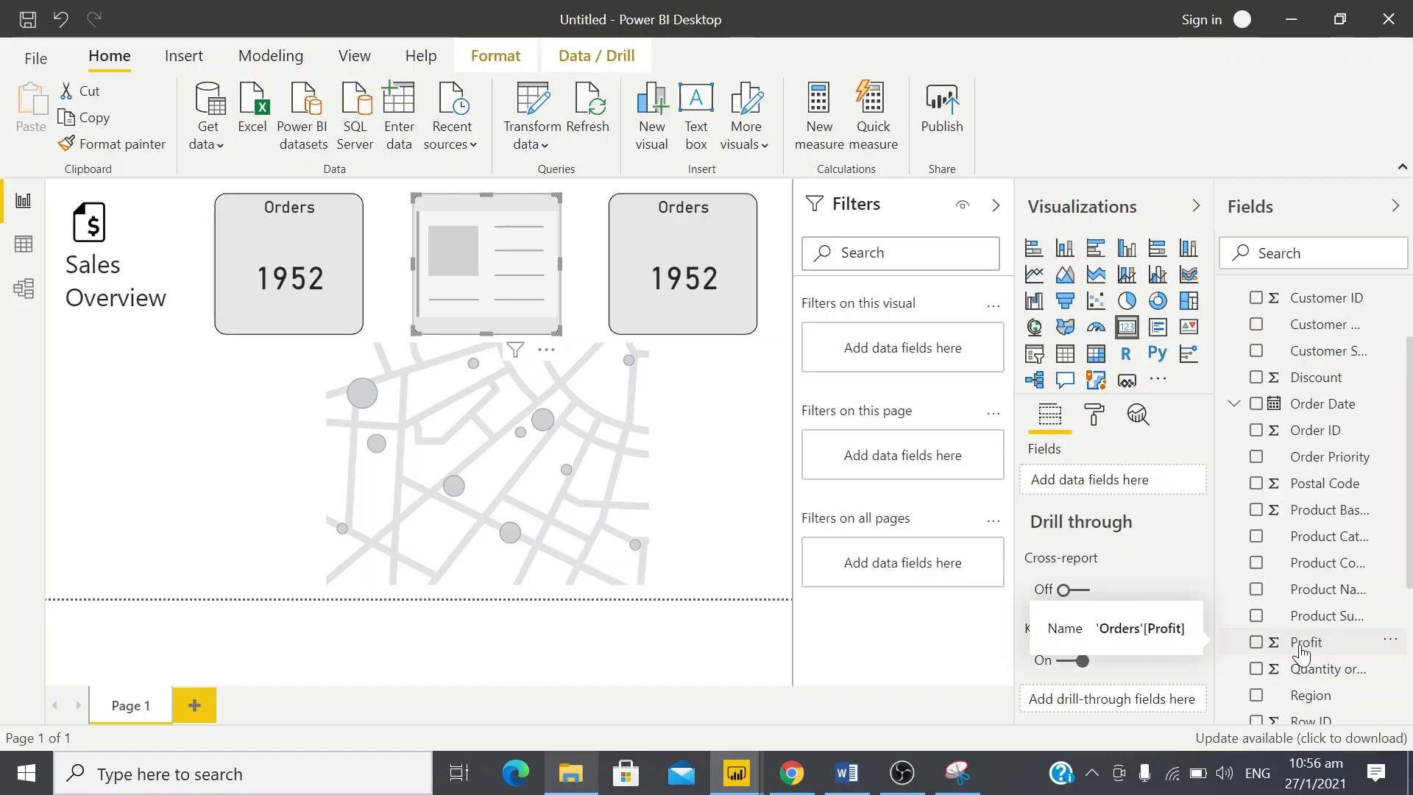
pyautogui.moveTo(1301, 651); pyautogui.dragTo(1111, 492)
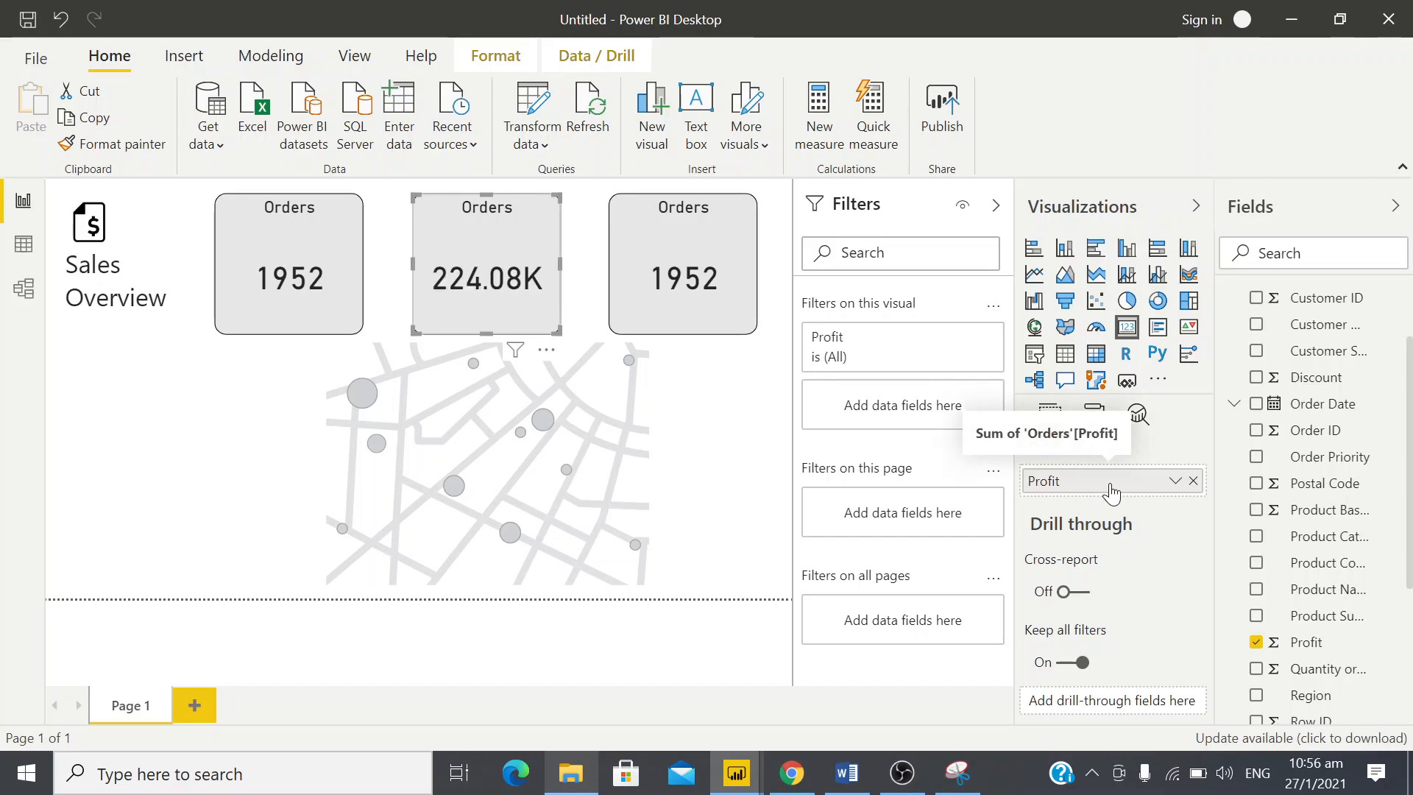
# Check the Profit field's aggregation options and mark the profit value and its dollar sign in the design snip
pyautogui.click(1176, 482)
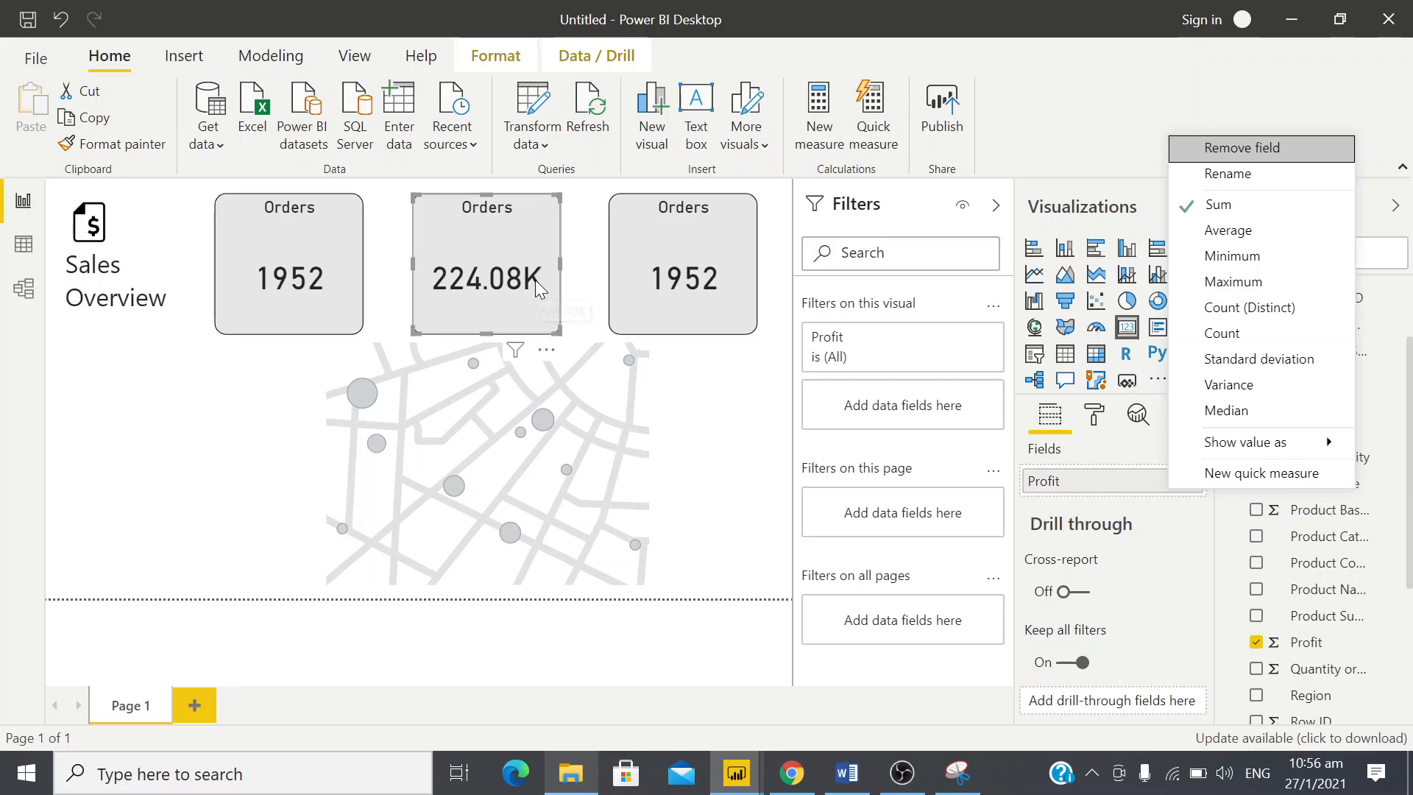
pyautogui.hotkey('alt', 'Tab')
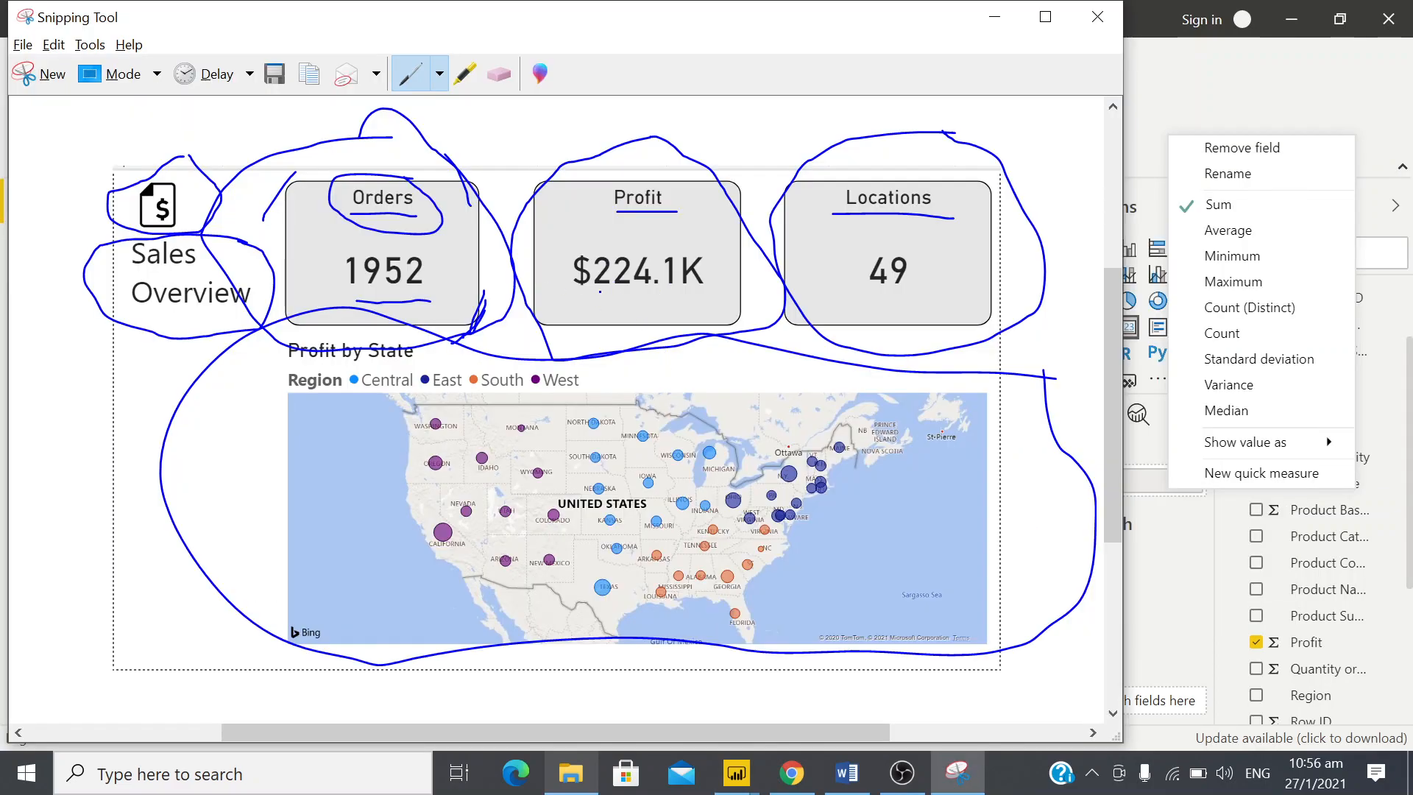
pyautogui.moveTo(592, 301); pyautogui.dragTo(709, 296)
pyautogui.moveTo(568, 197); pyautogui.dragTo(577, 251)
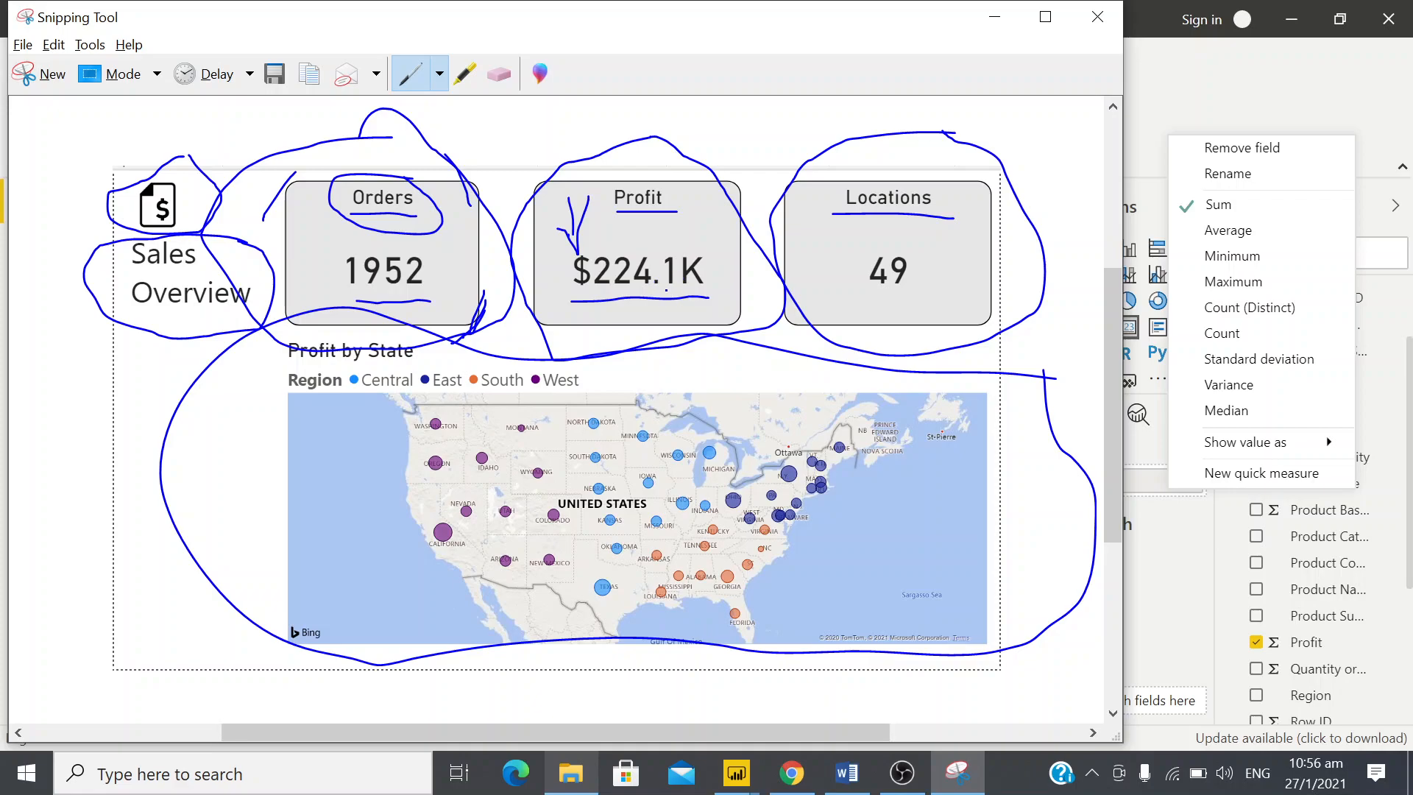
pyautogui.hotkey('alt', 'Tab')
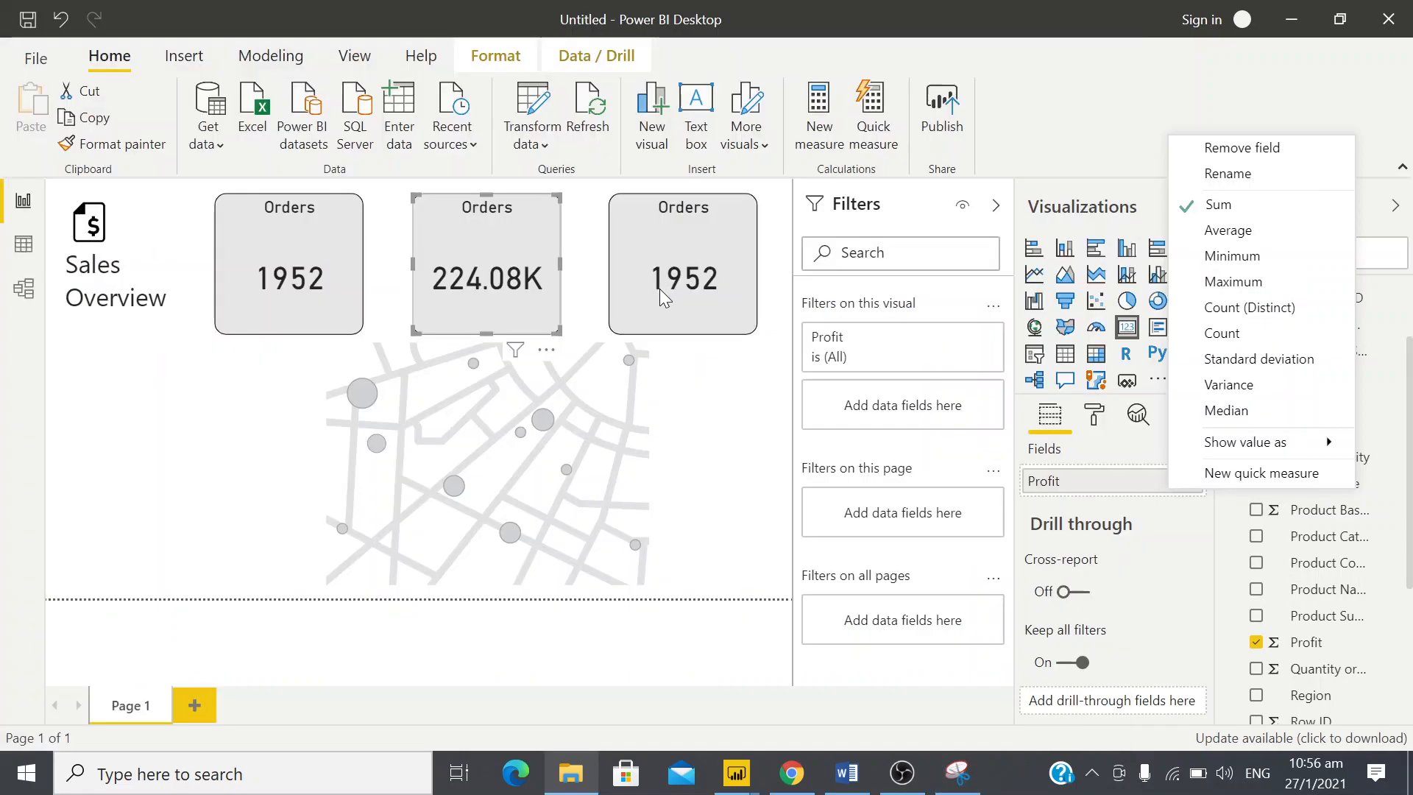
pyautogui.click(1152, 586)
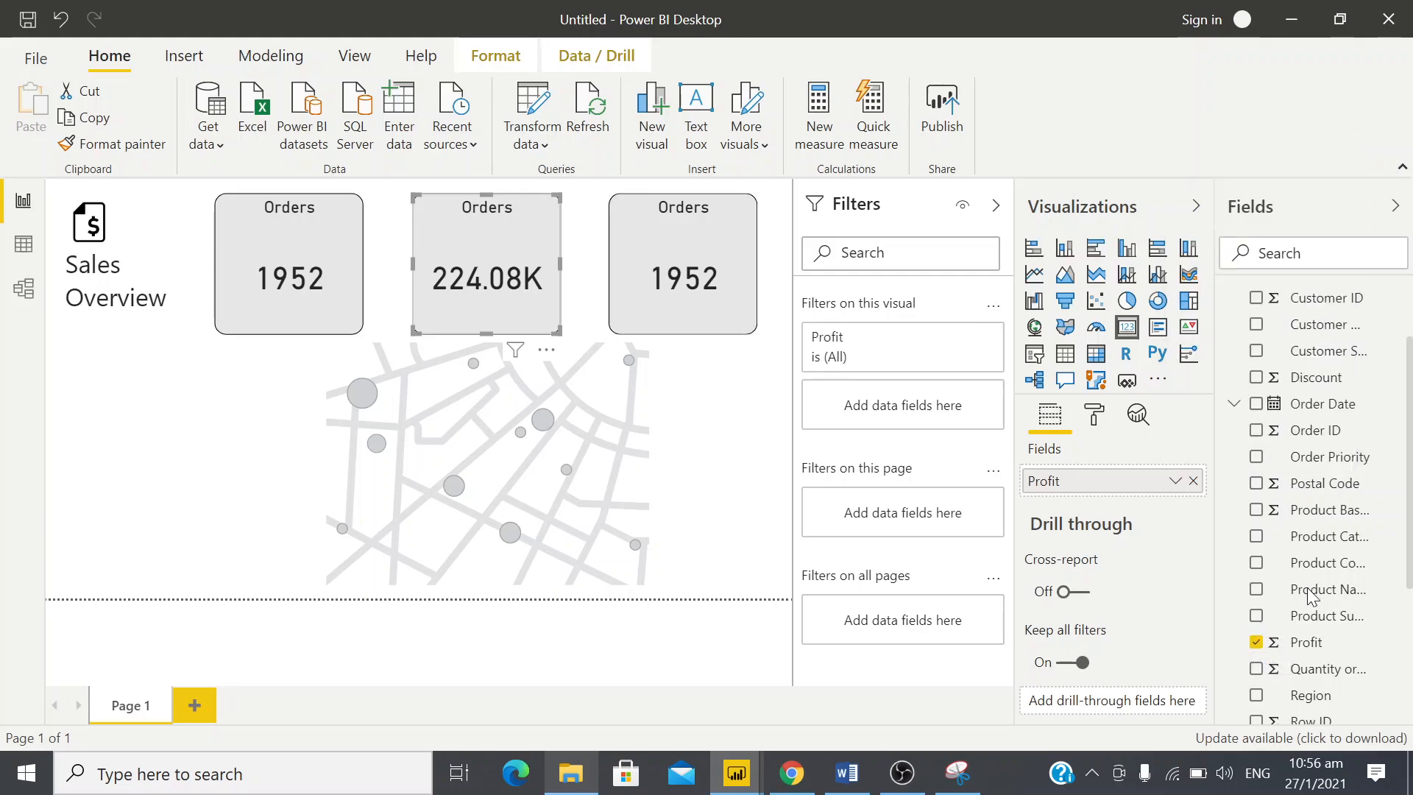
# Change the Profit column's format to Currency
pyautogui.click(1310, 644)
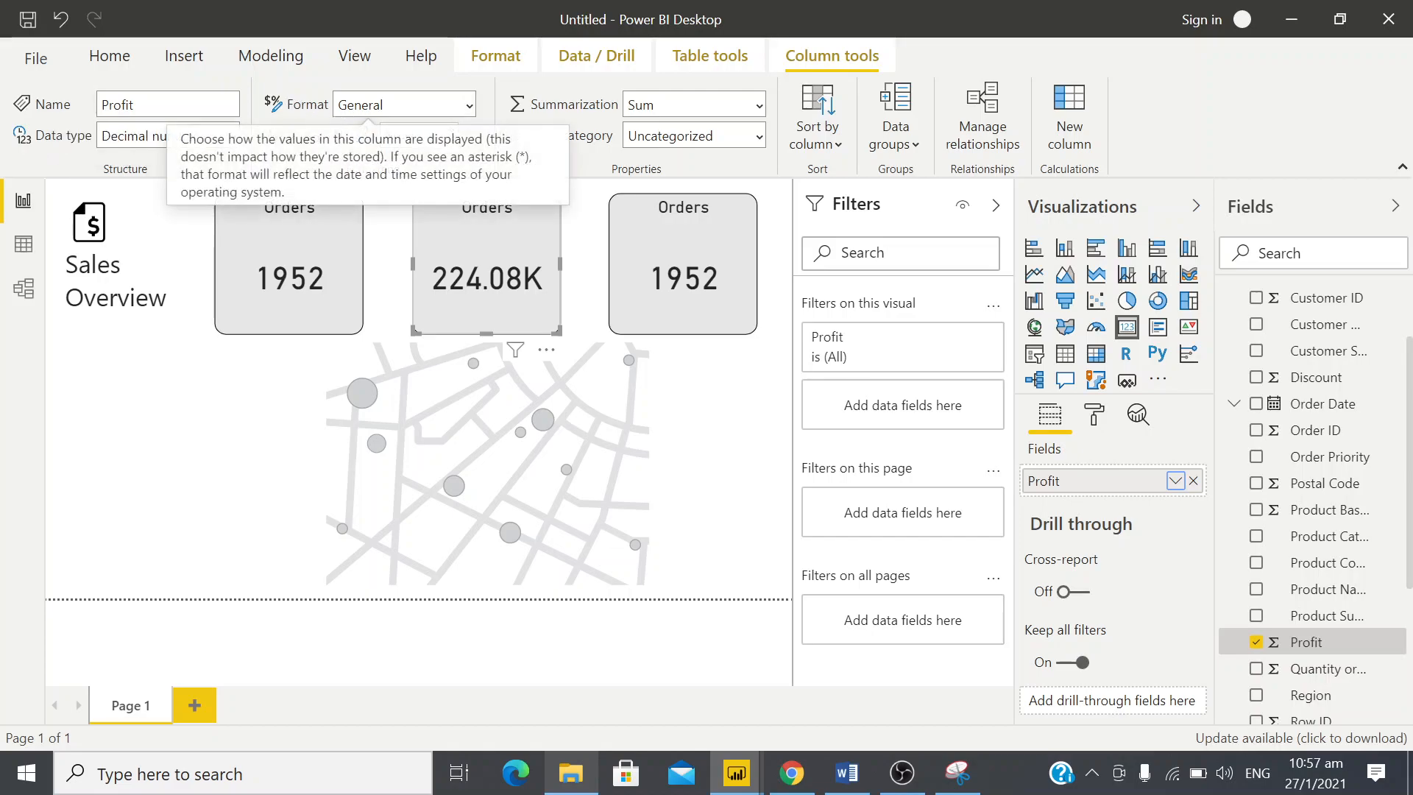
pyautogui.click(469, 107)
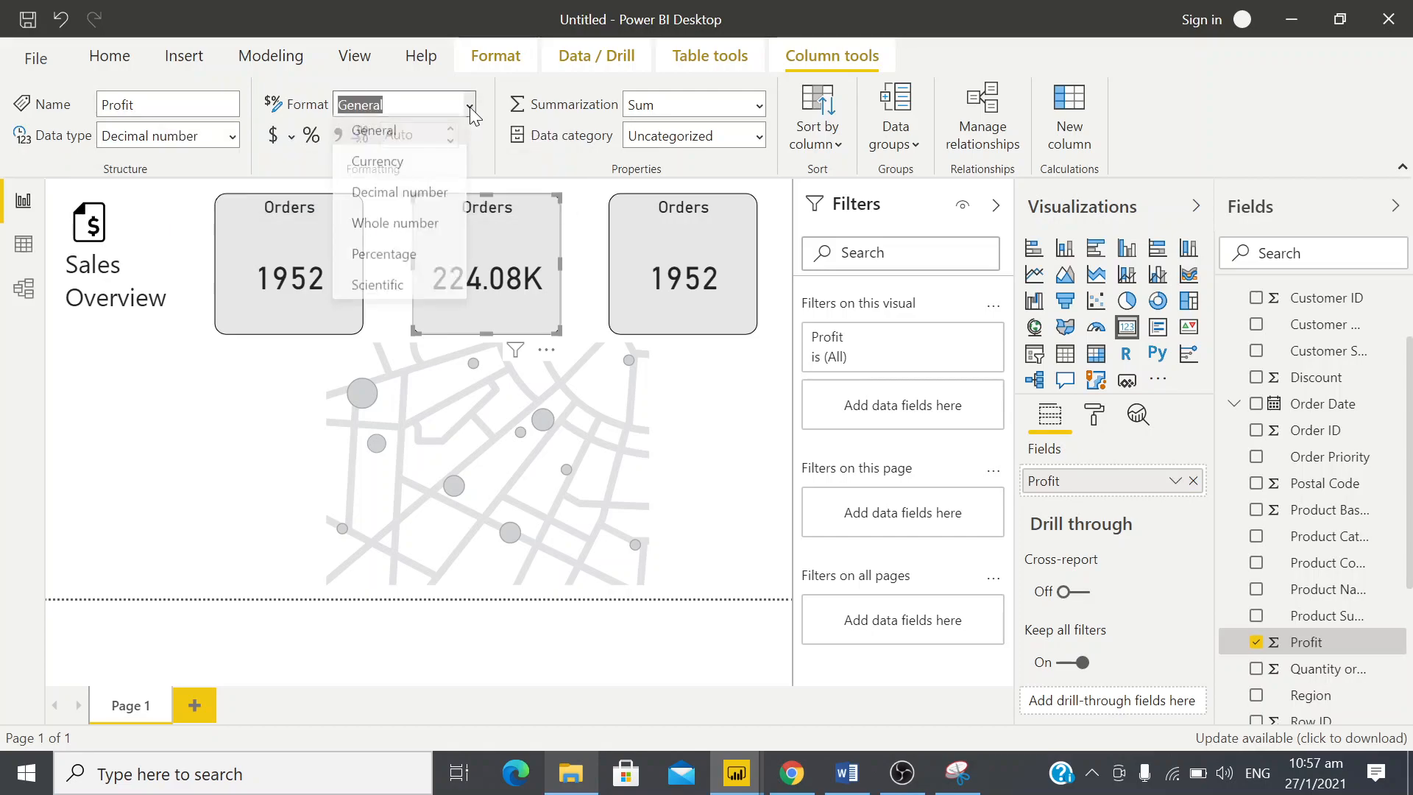
pyautogui.click(391, 170)
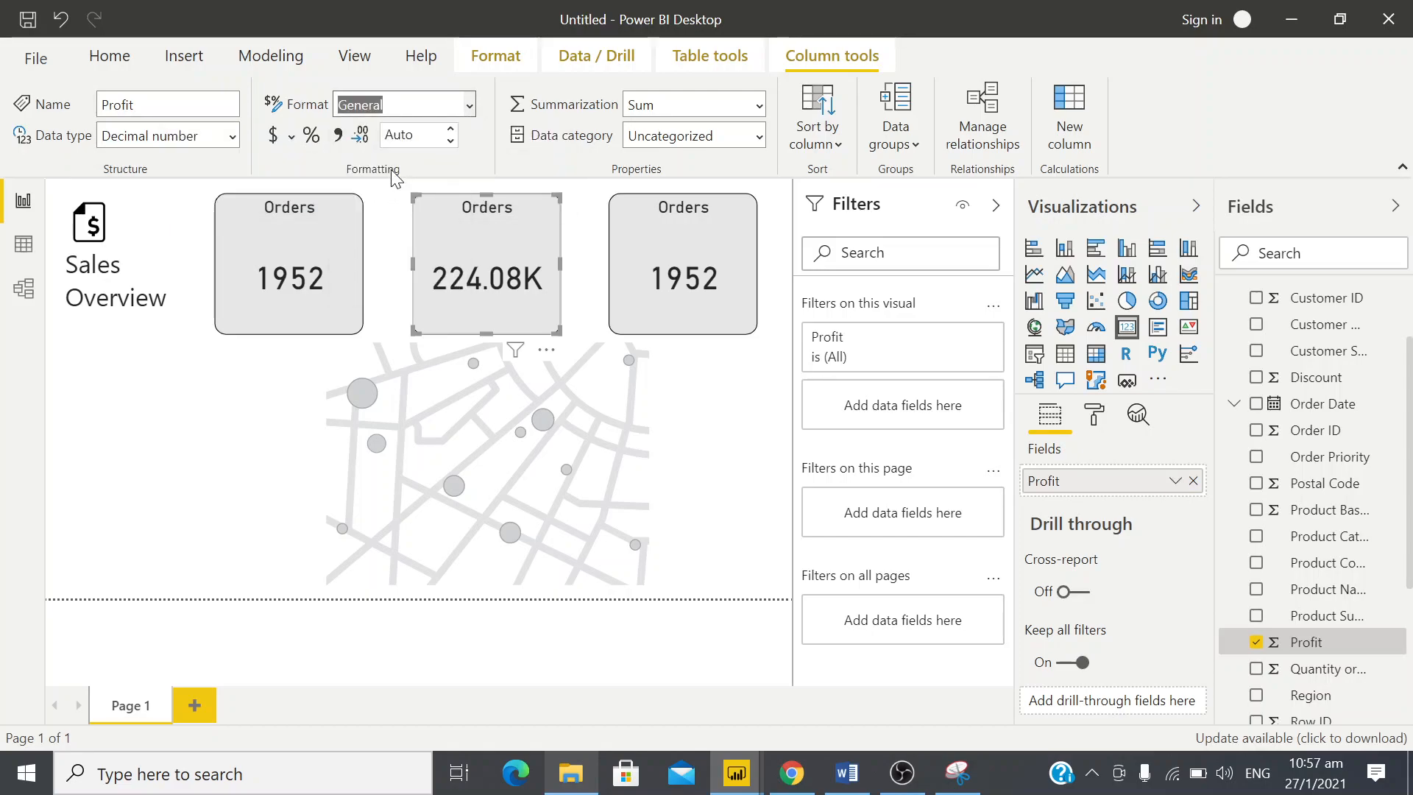
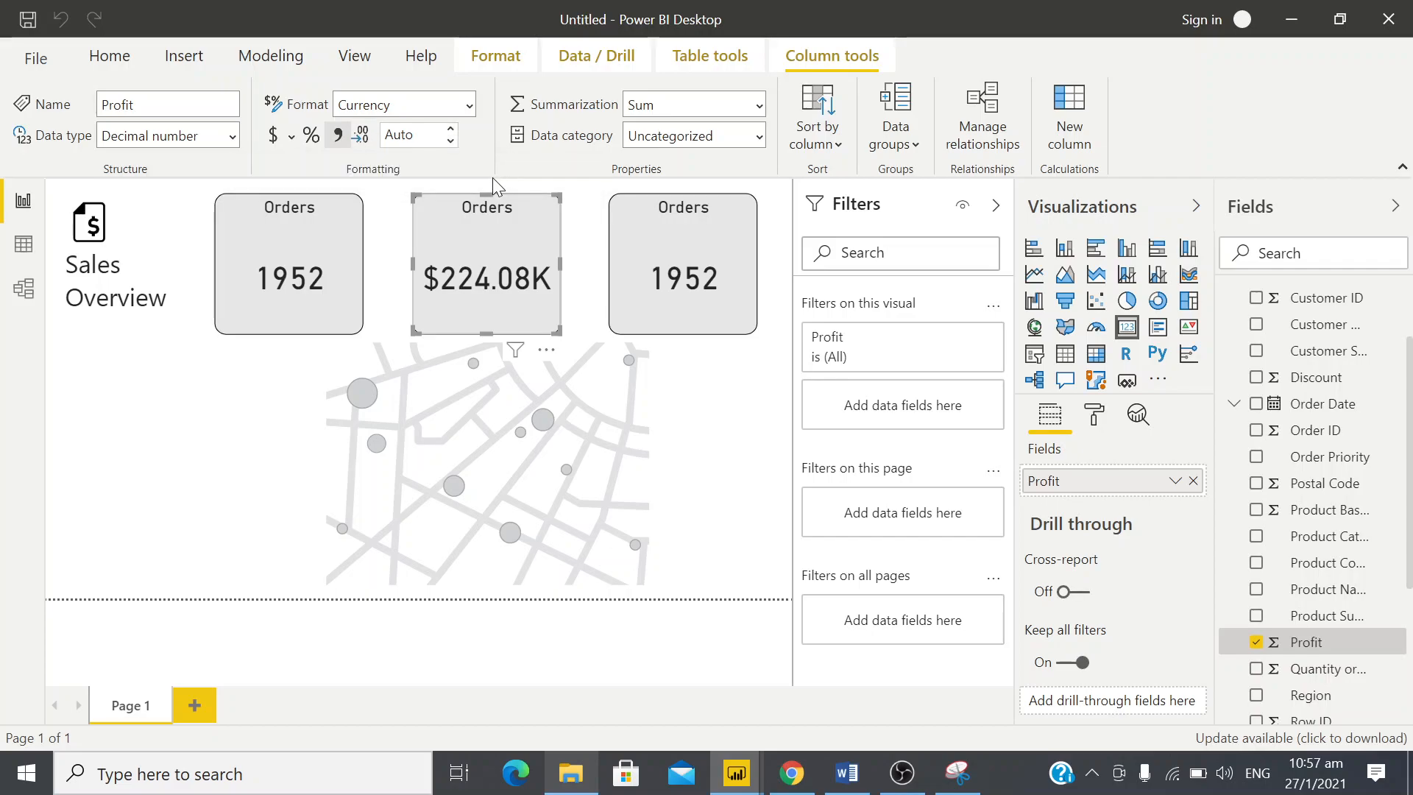
# Set the Profit column to 1 decimal place and change the middle card's title text to Profit
pyautogui.click(451, 130)
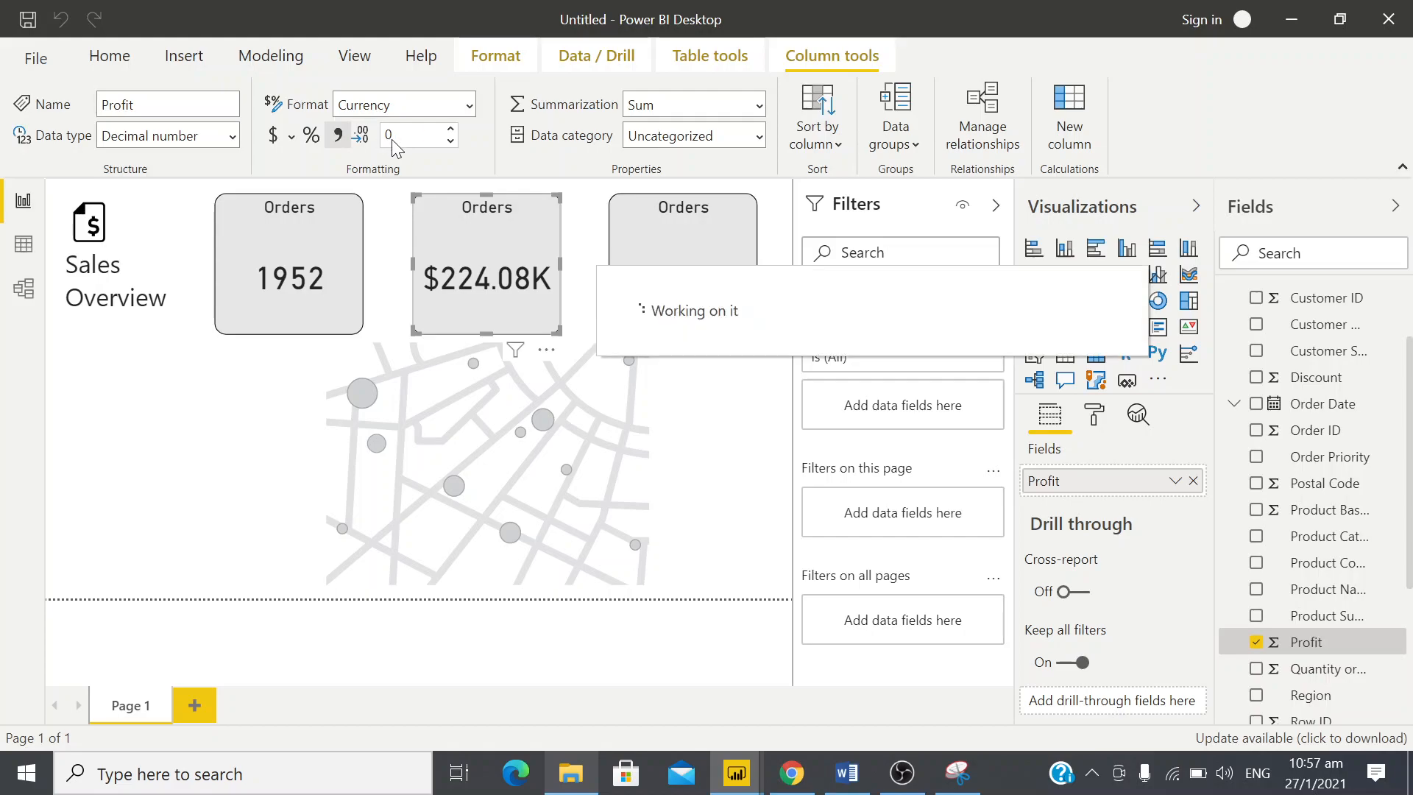
pyautogui.click(451, 130)
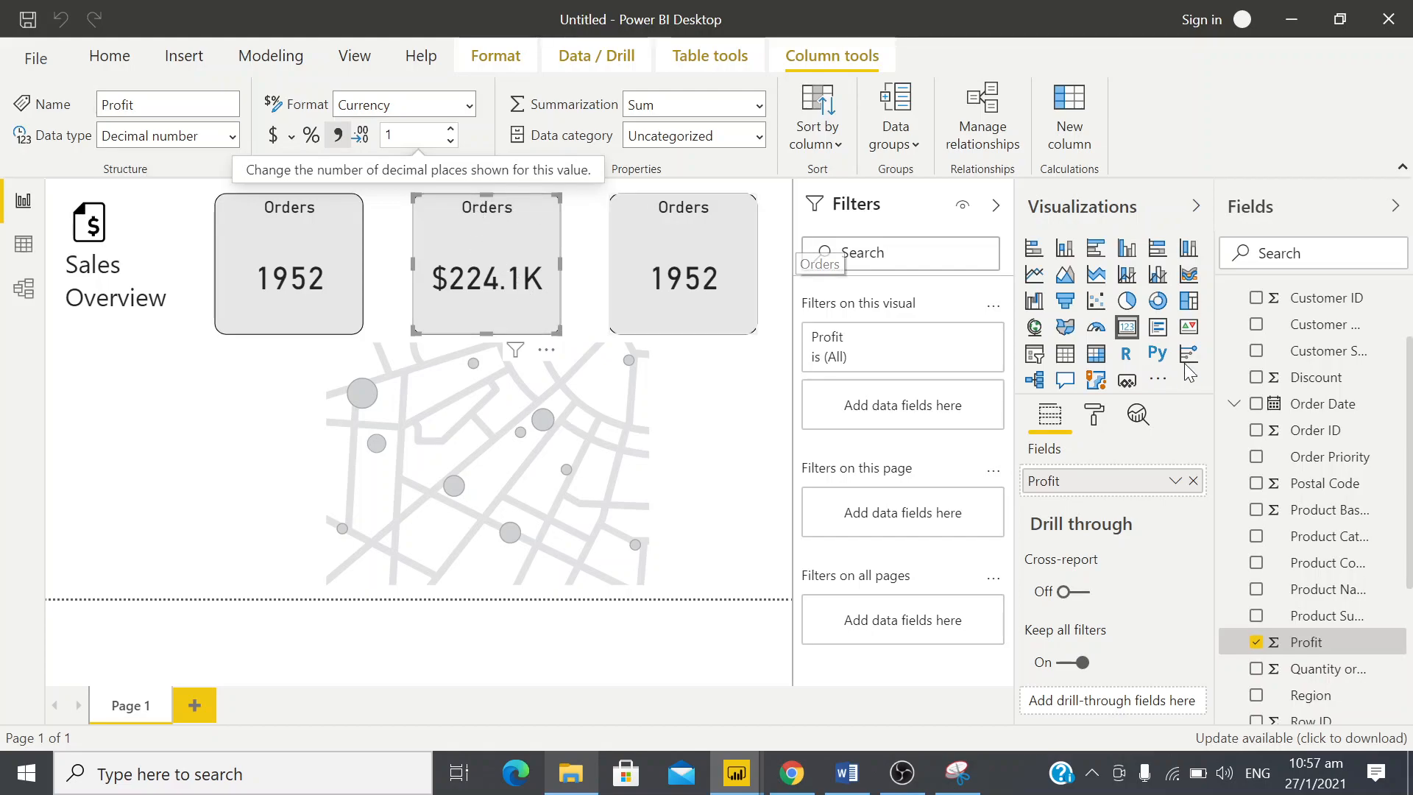
pyautogui.click(1093, 416)
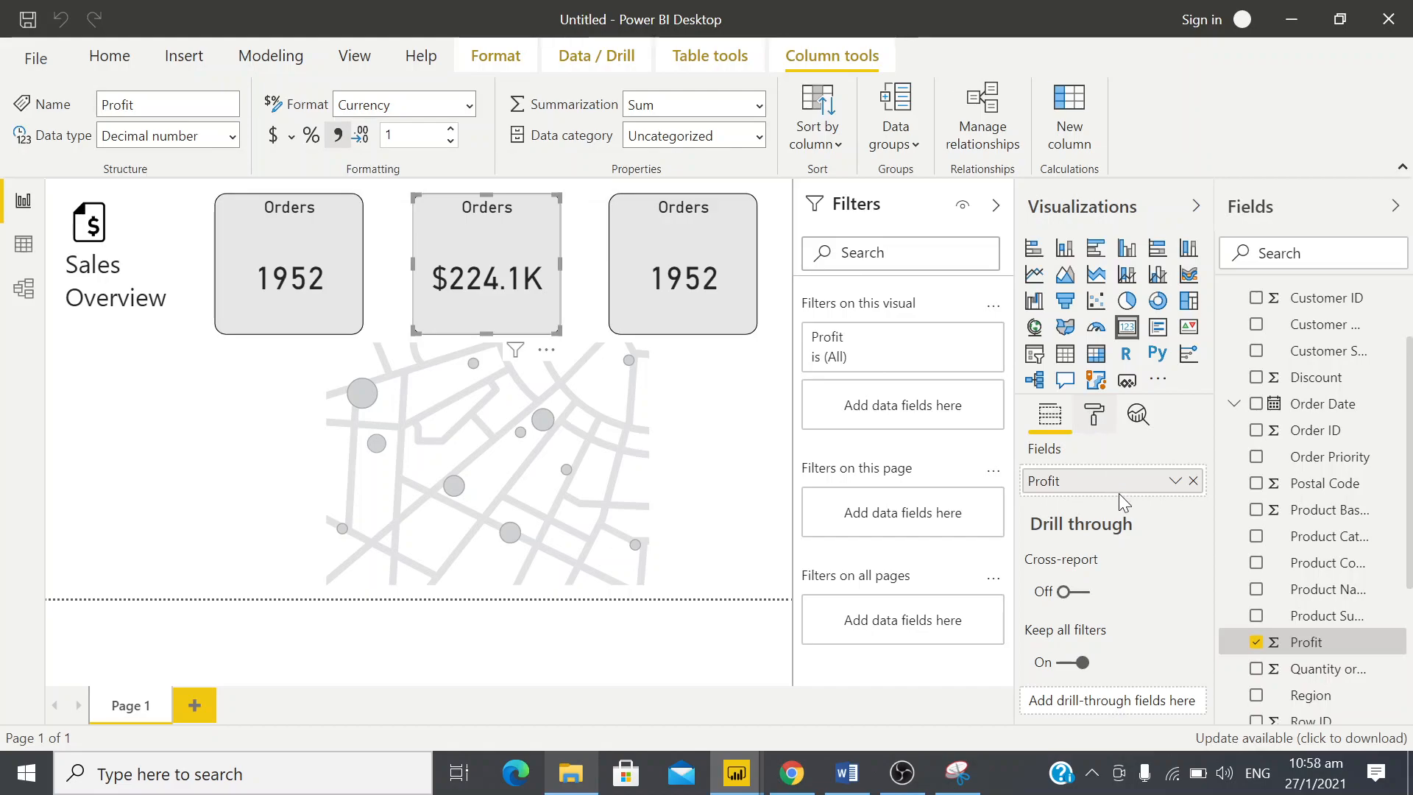
pyautogui.scroll(-1, 1119, 503)
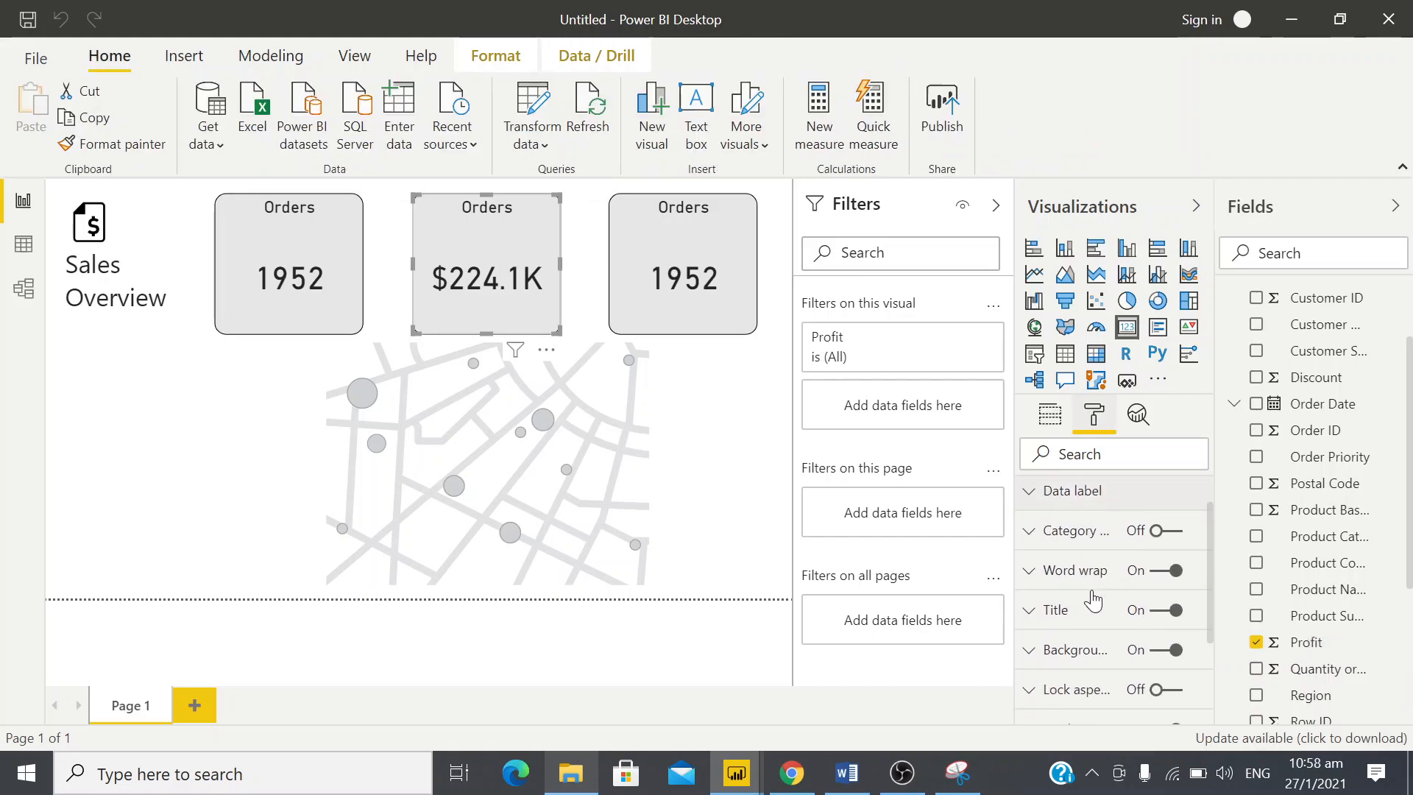
pyautogui.click(1028, 610)
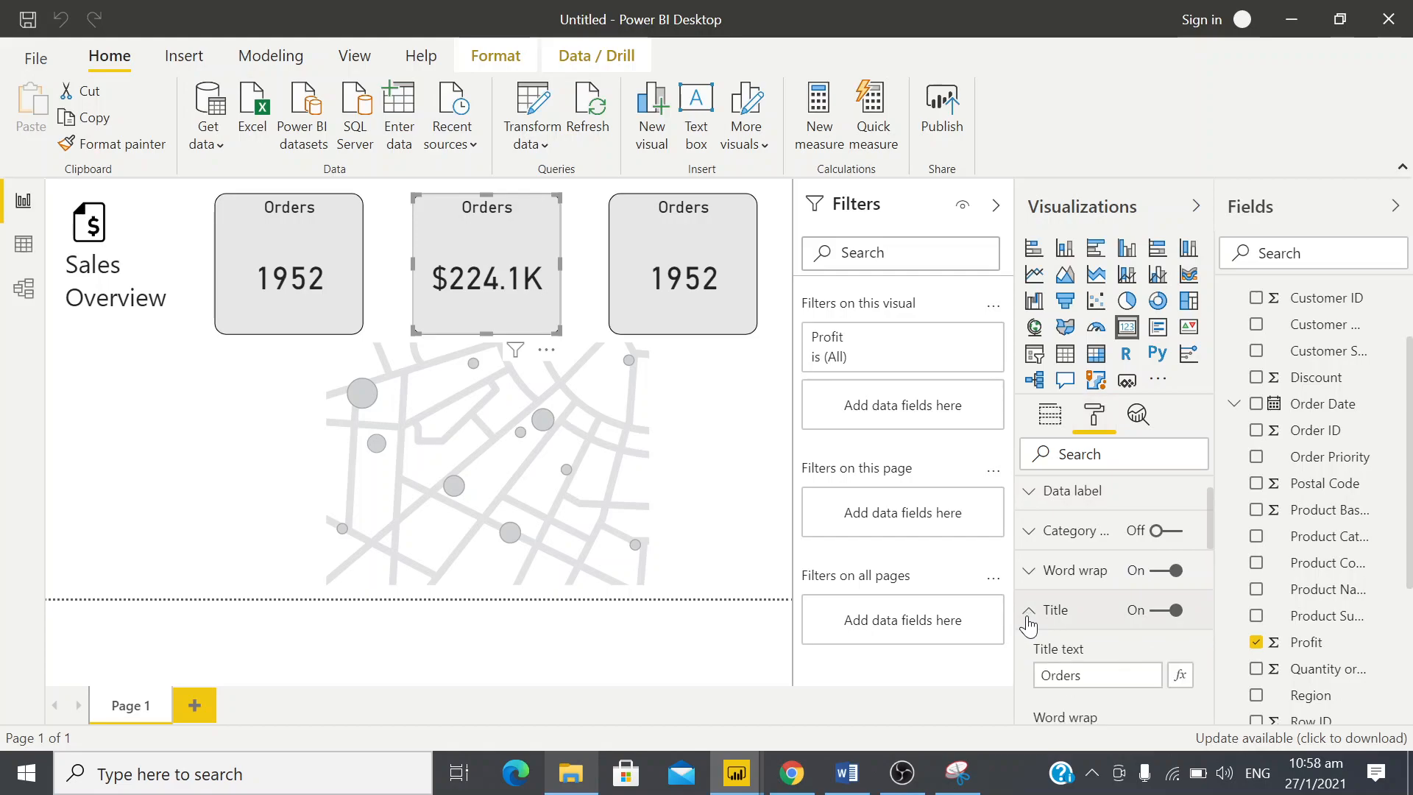
pyautogui.scroll(-1, 1029, 625)
pyautogui.moveTo(1087, 652); pyautogui.dragTo(1016, 650)
pyautogui.write('Profit')
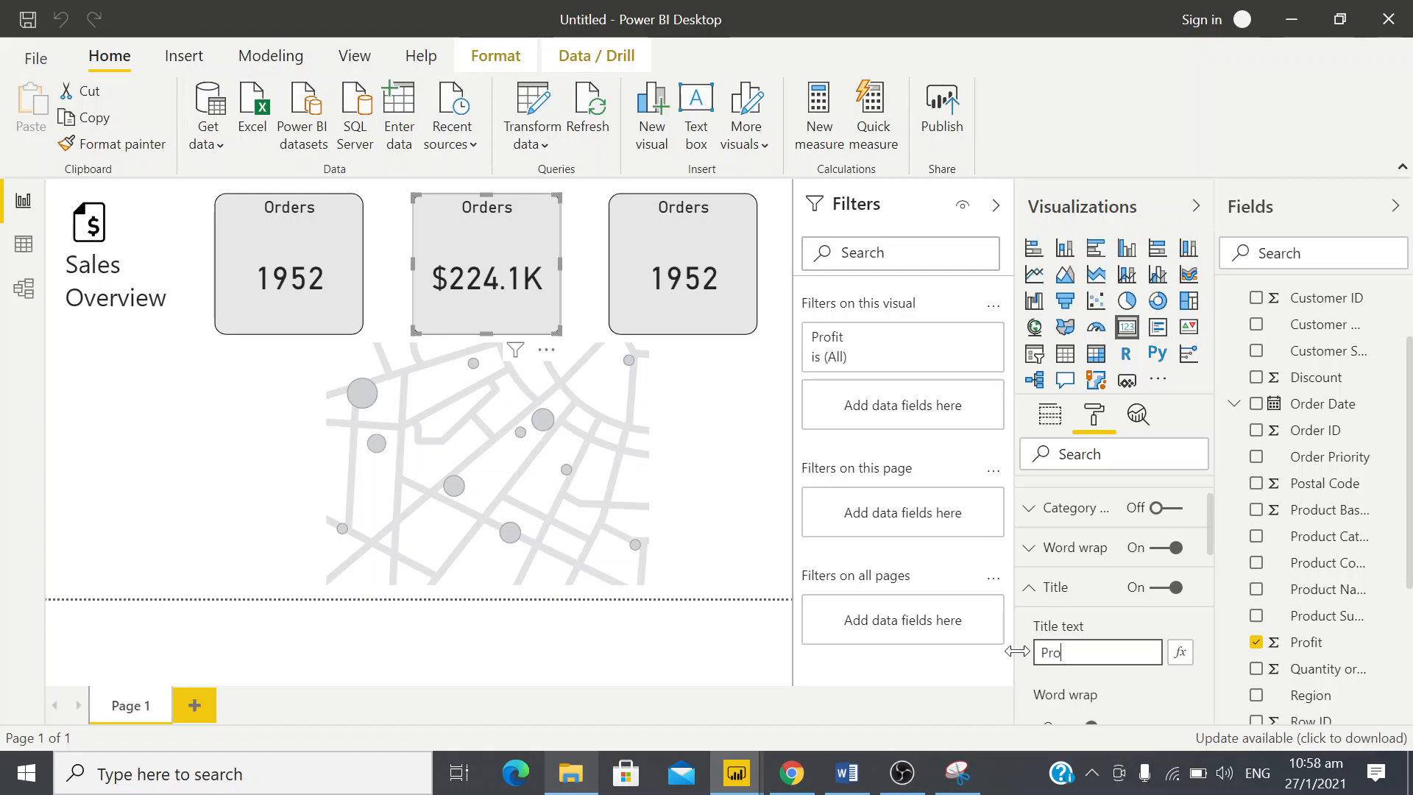
# Check the third card's title in the design snip and change that card's title text to Locations
pyautogui.click(692, 223)
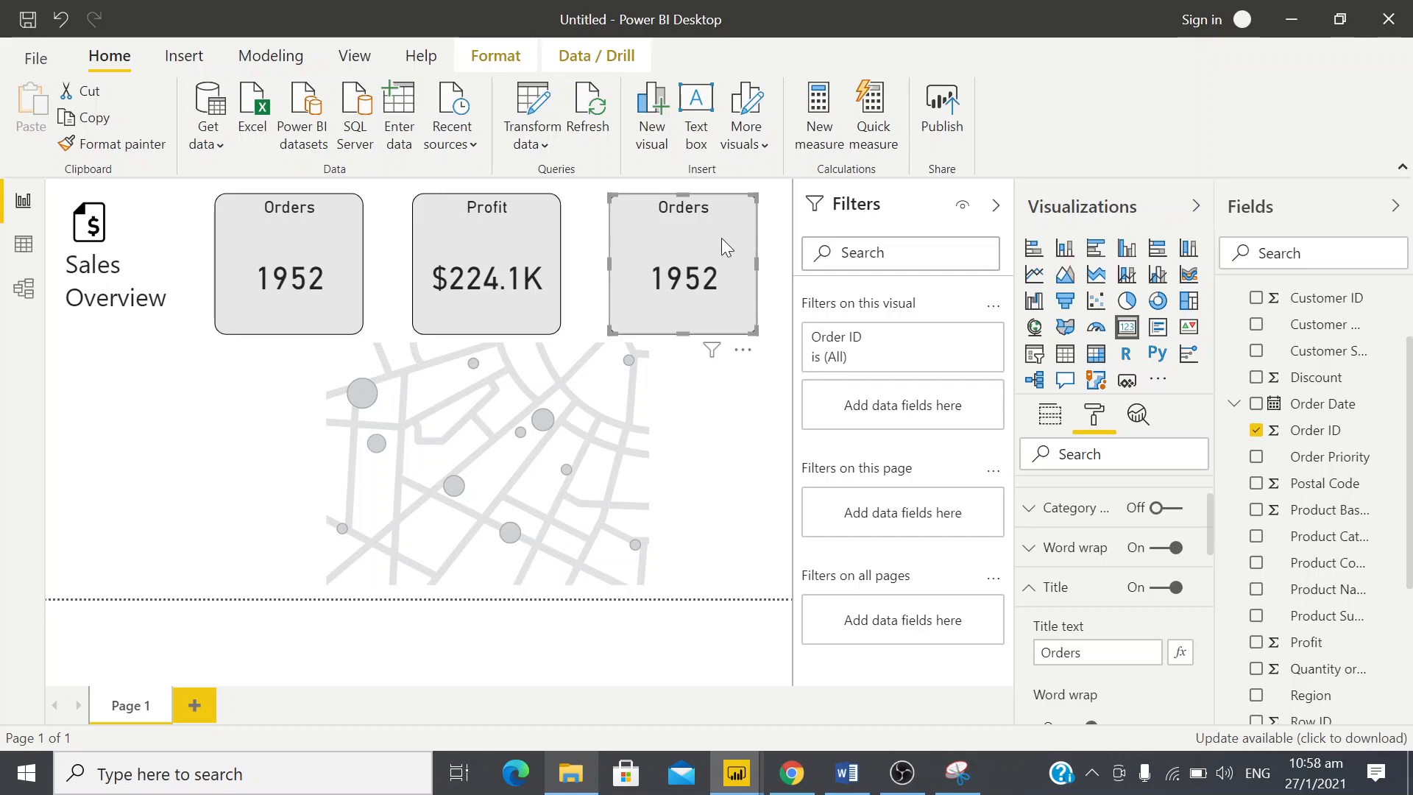
pyautogui.hotkey('alt', 'Tab')
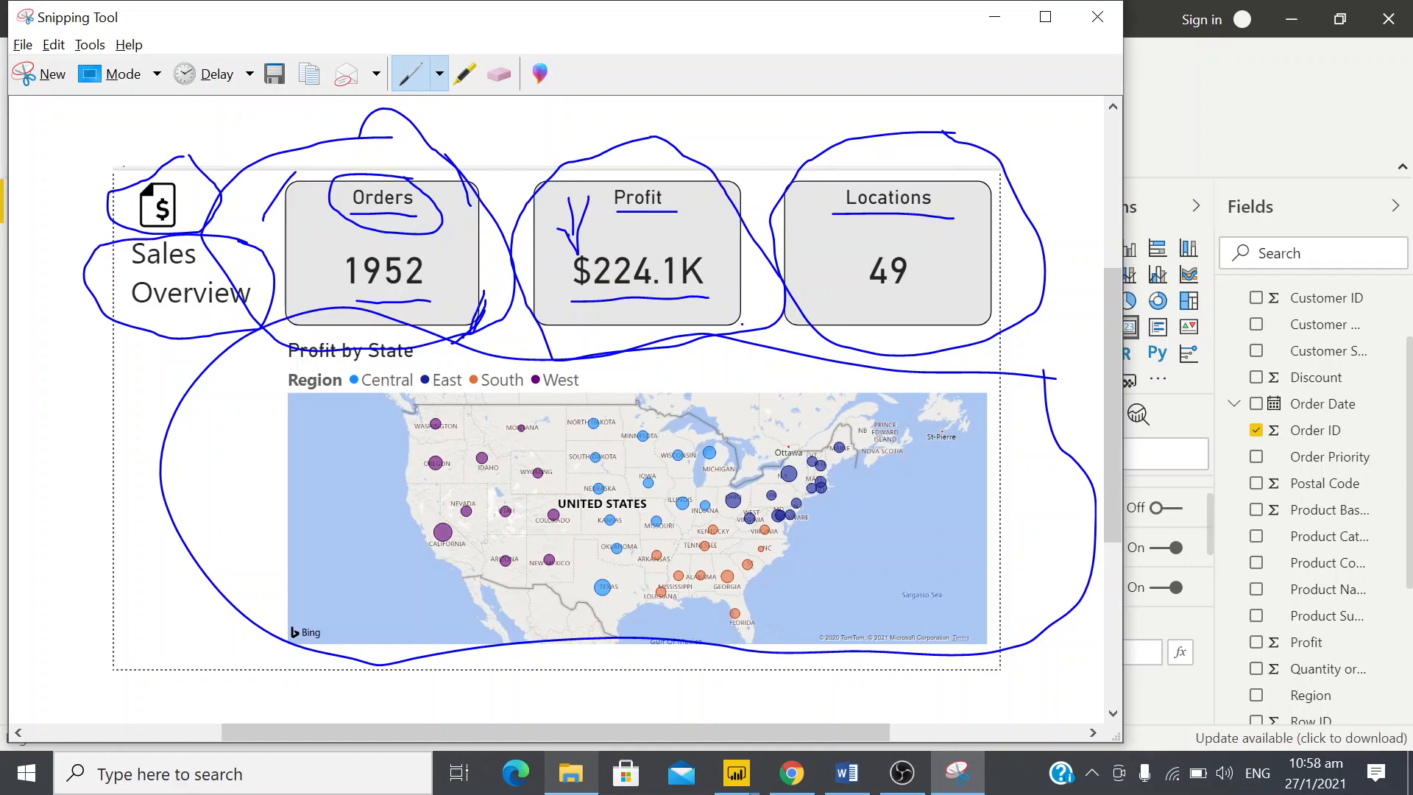
pyautogui.hotkey('alt', 'Tab')
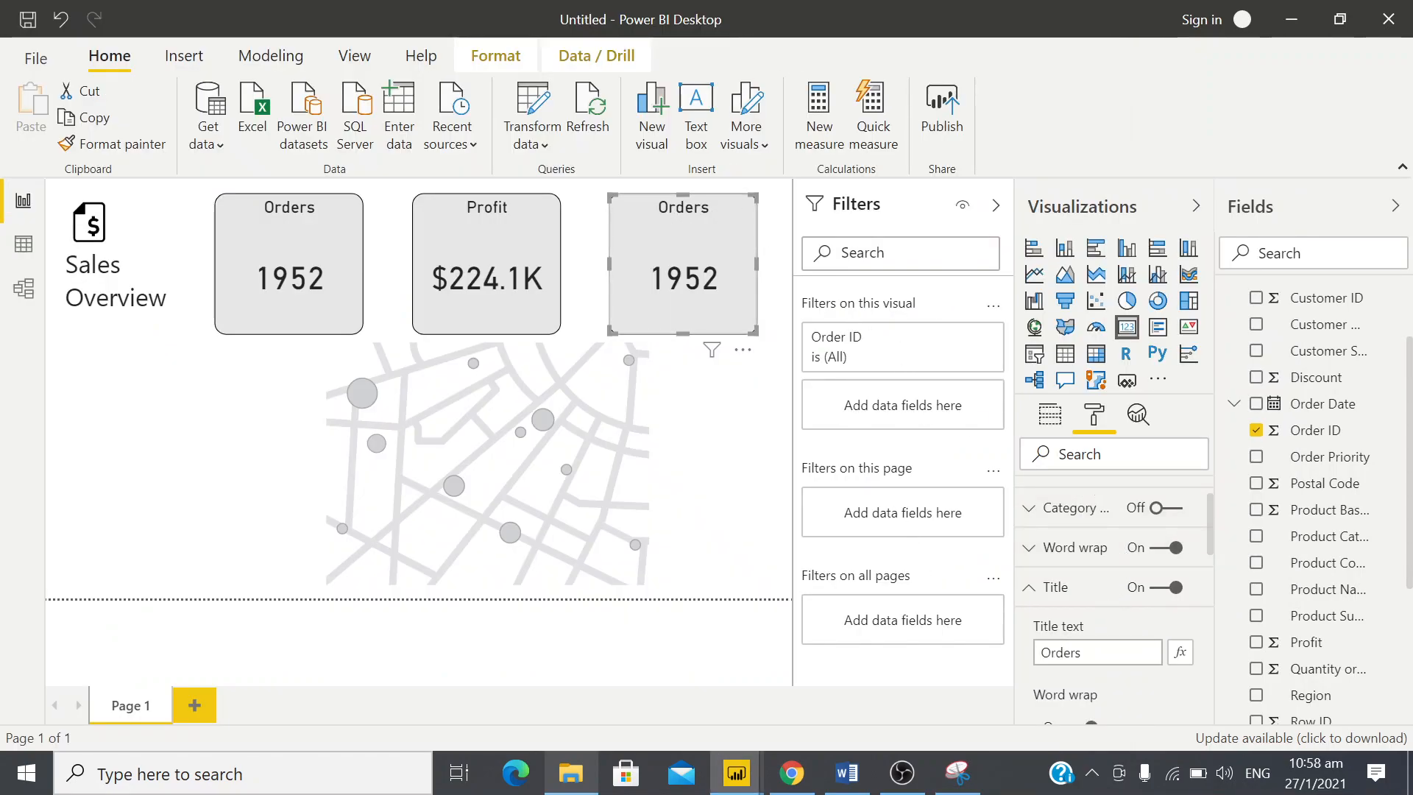
pyautogui.click(1078, 652)
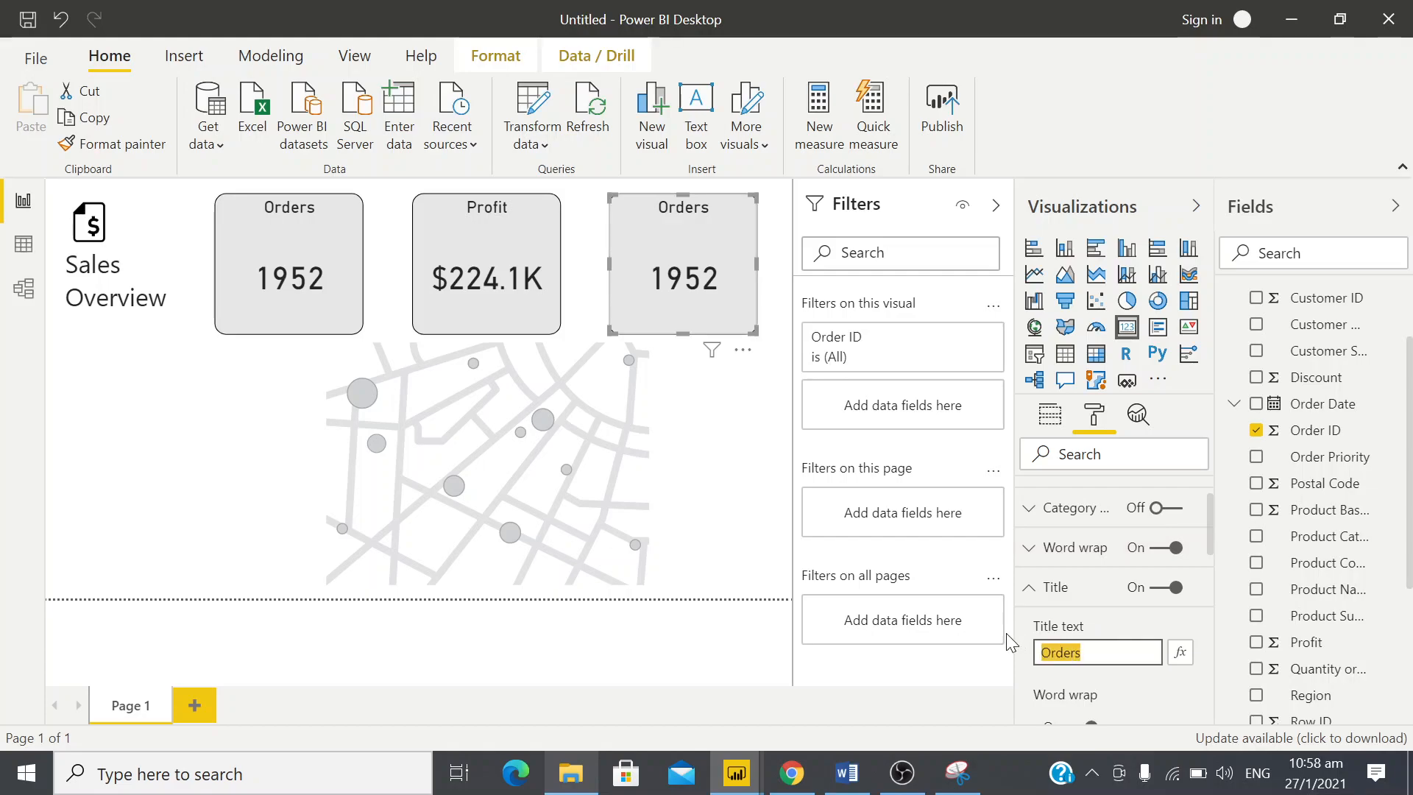
pyautogui.write('Locations')
# Replace Order ID with State or Province in the Locations card and summarize it as Count (Distinct)
pyautogui.click(1051, 416)
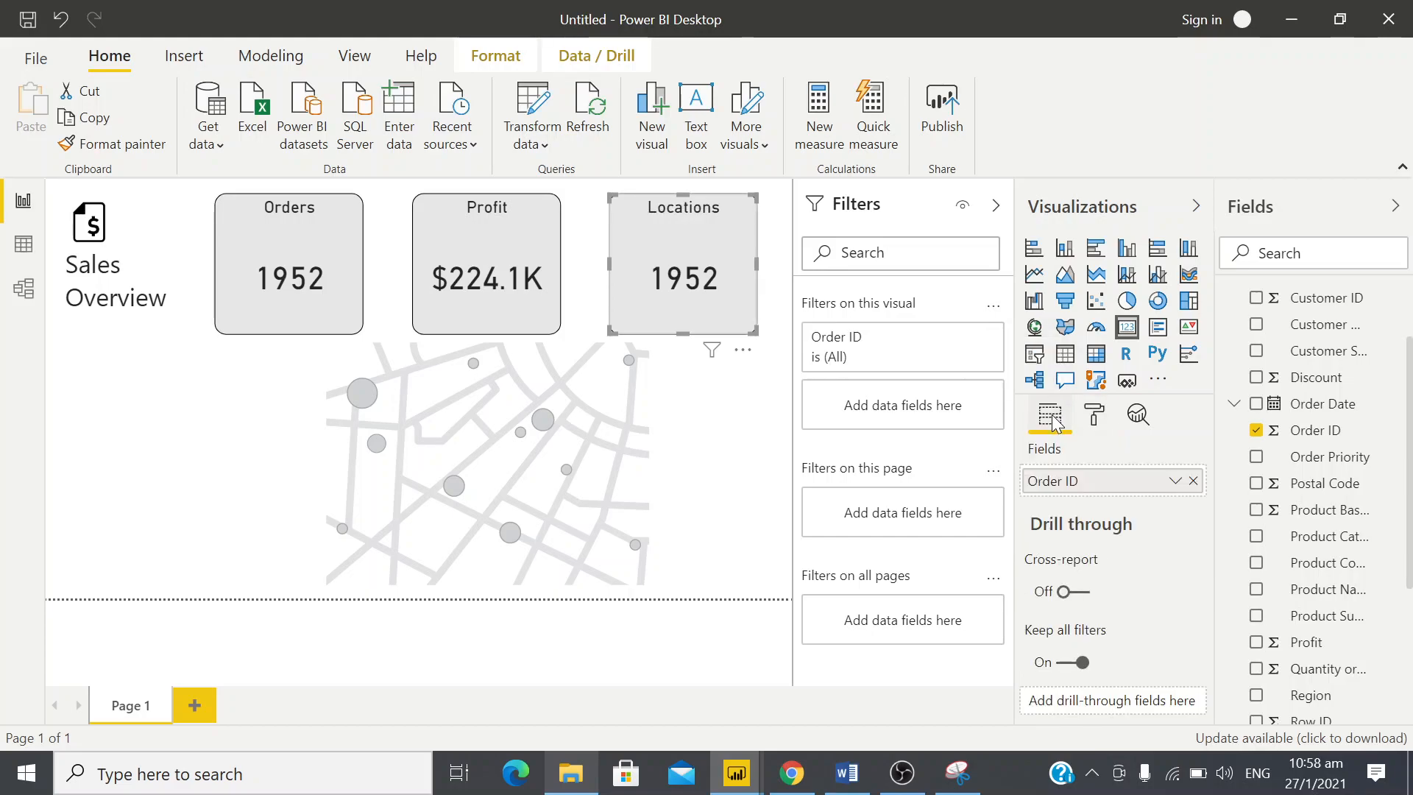
pyautogui.click(1193, 482)
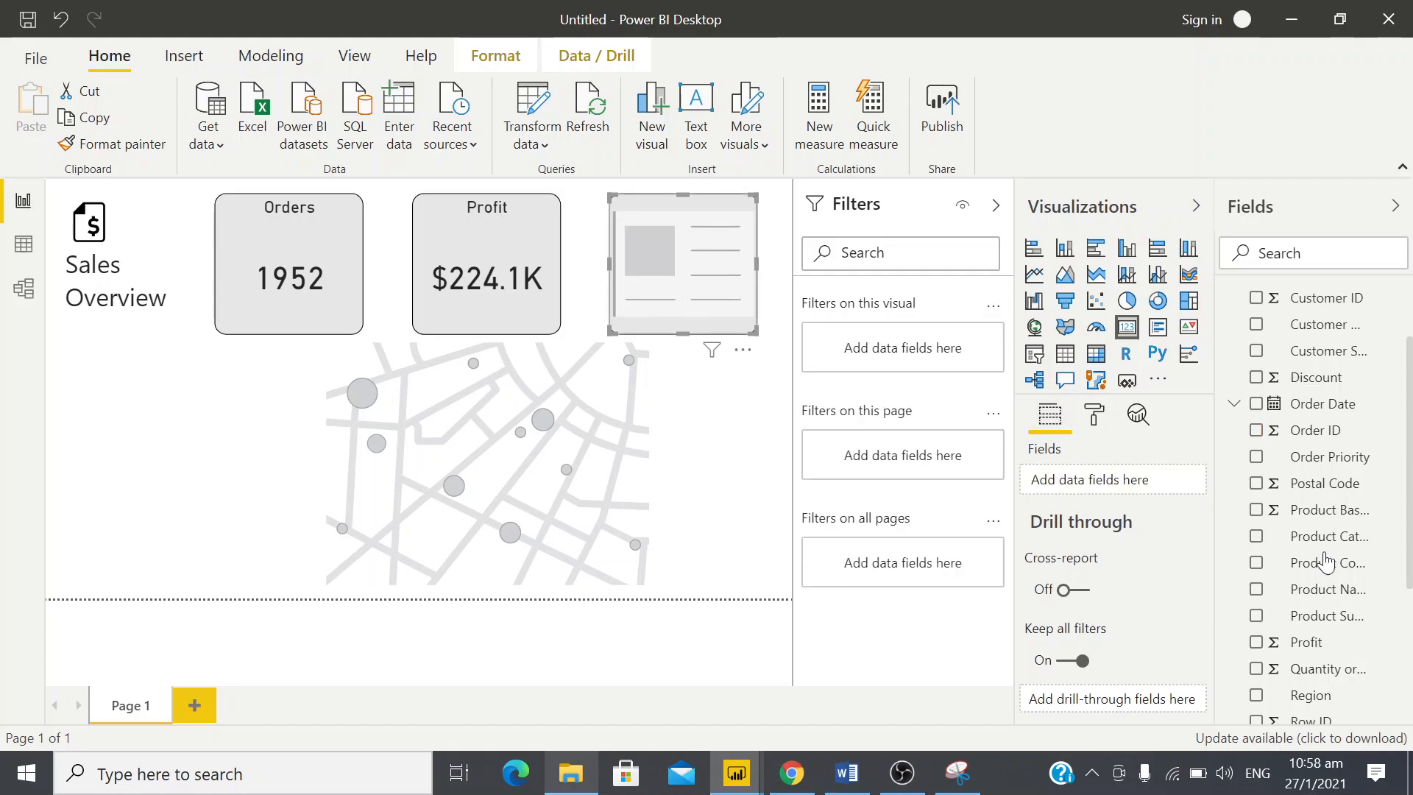
pyautogui.scroll(-3, 1325, 562)
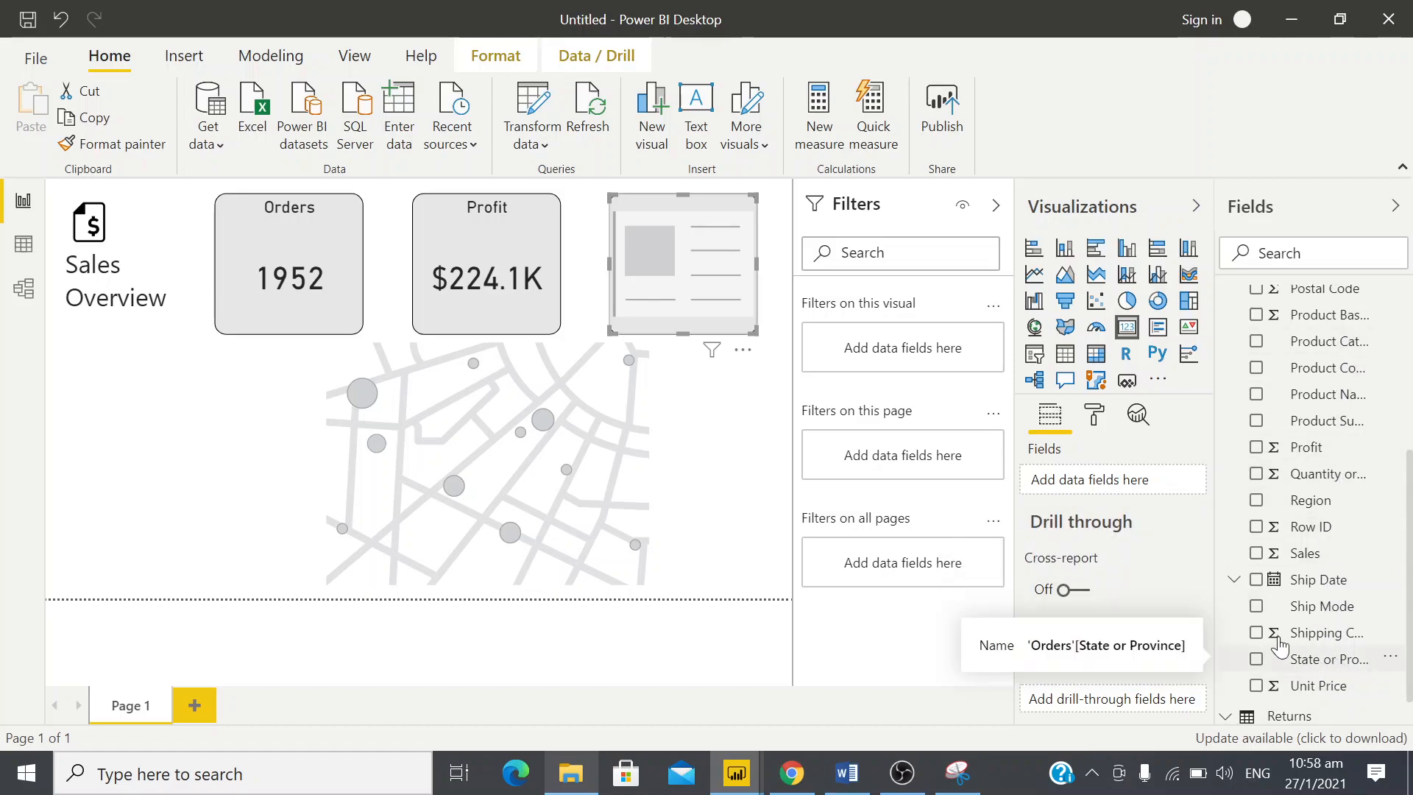
pyautogui.moveTo(1329, 660); pyautogui.dragTo(1119, 480)
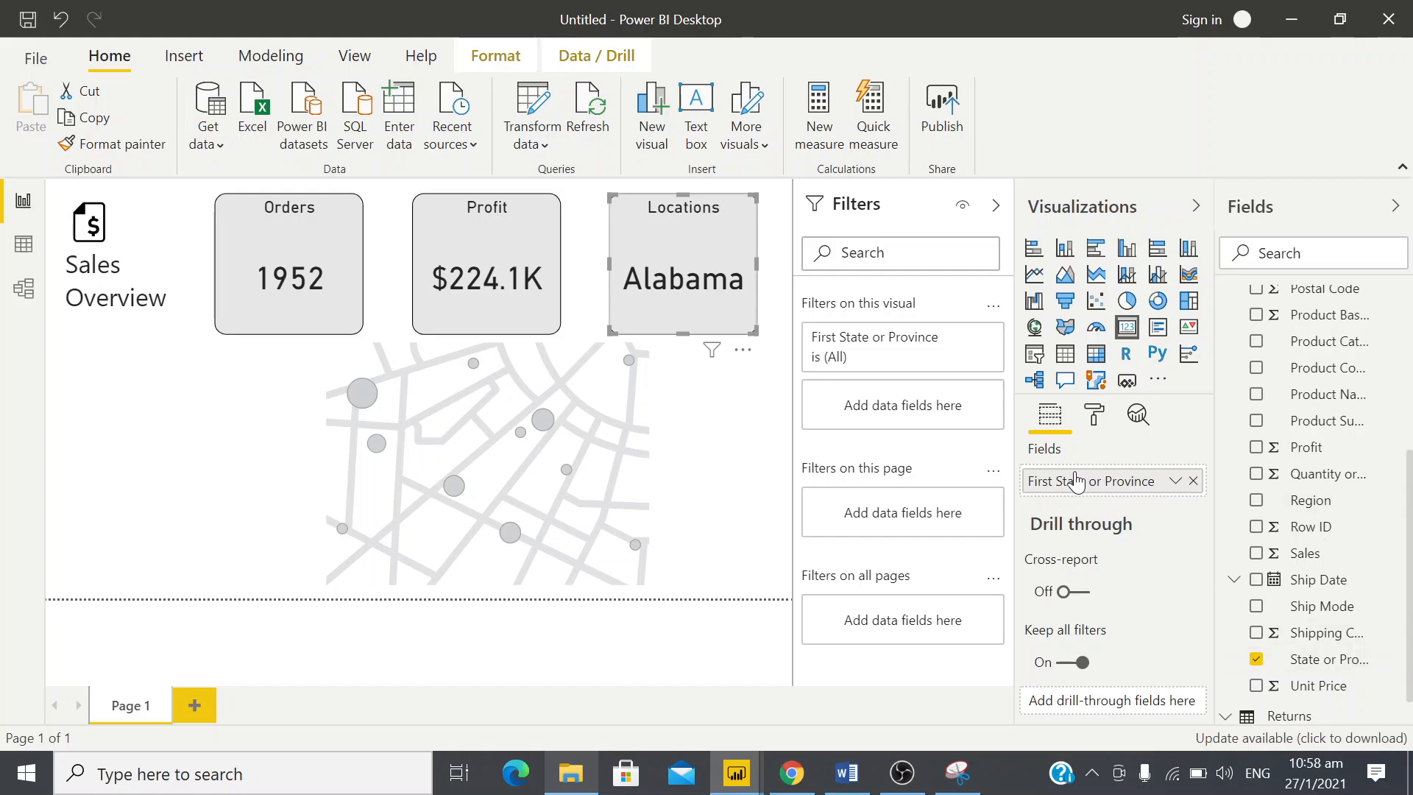
pyautogui.click(1176, 483)
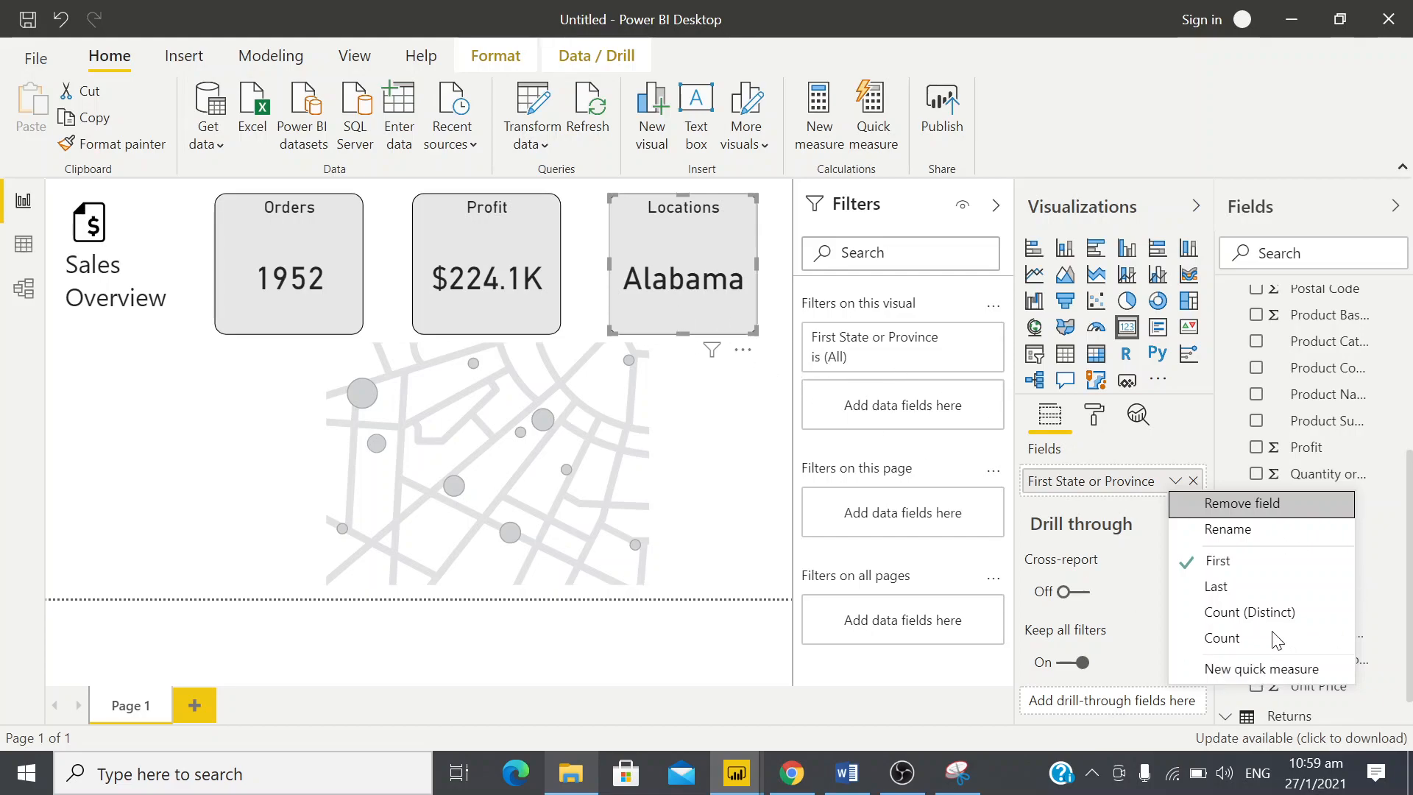
pyautogui.click(1234, 613)
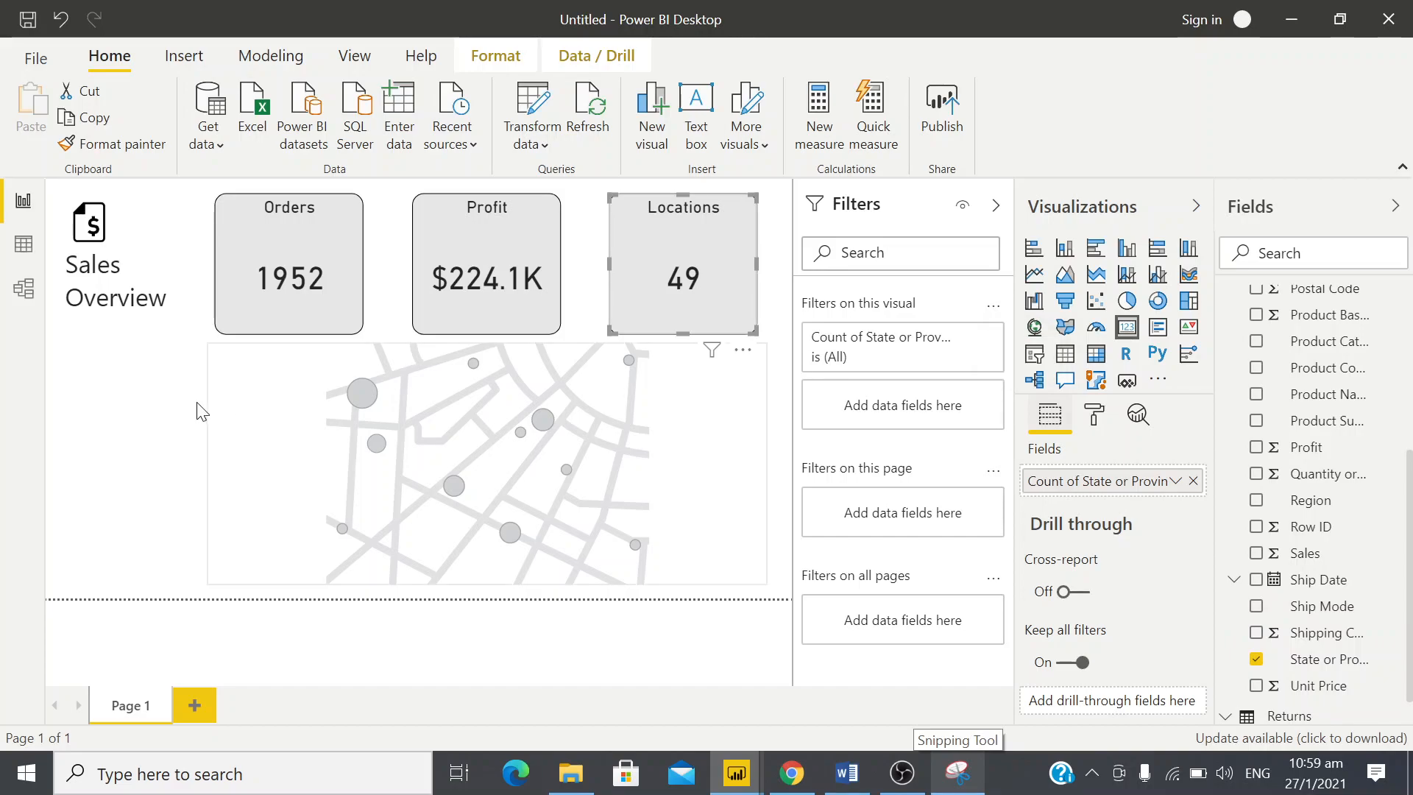
# Select the empty map visual, underline the Profit by State title in the design snip, and return to the report
pyautogui.click(650, 424)
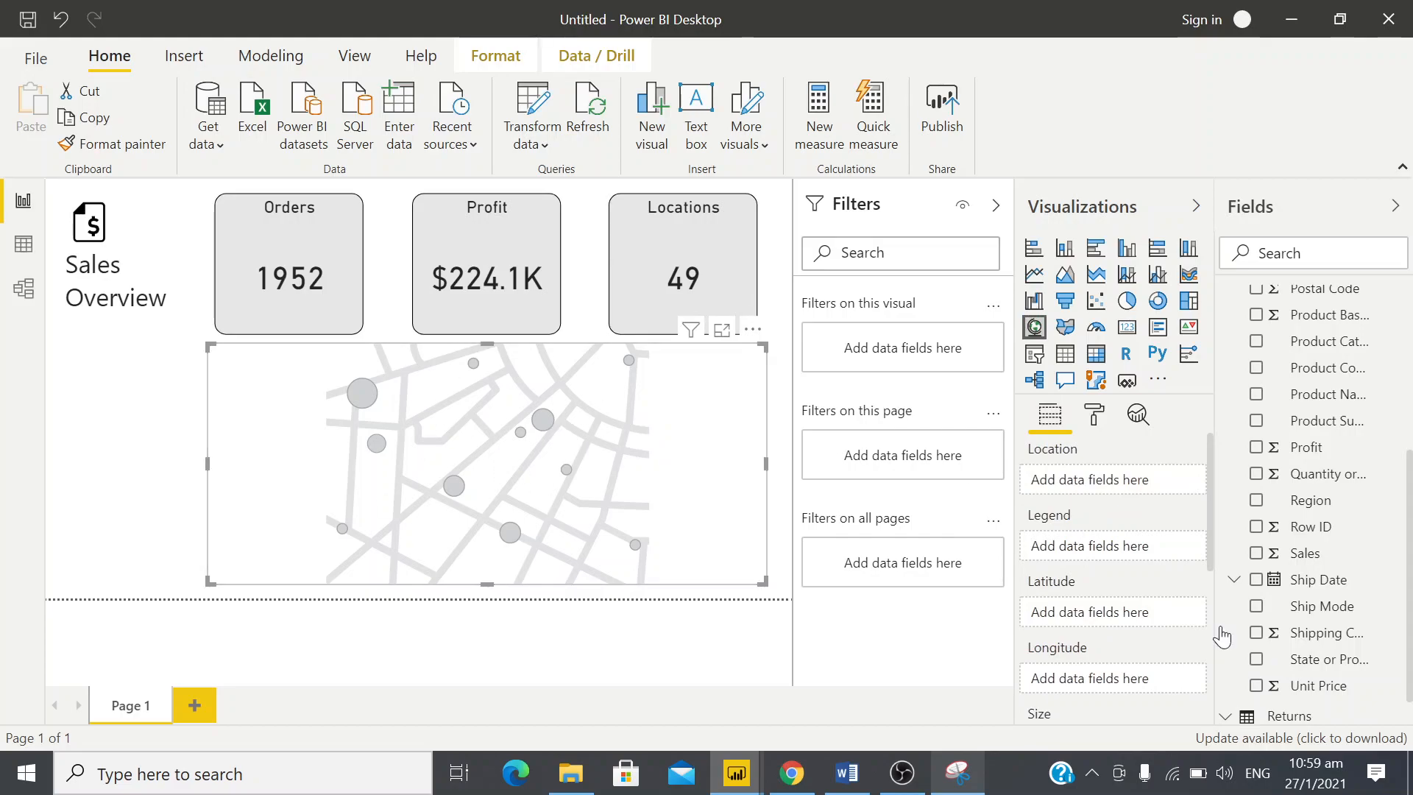
pyautogui.scroll(5, 1333, 471)
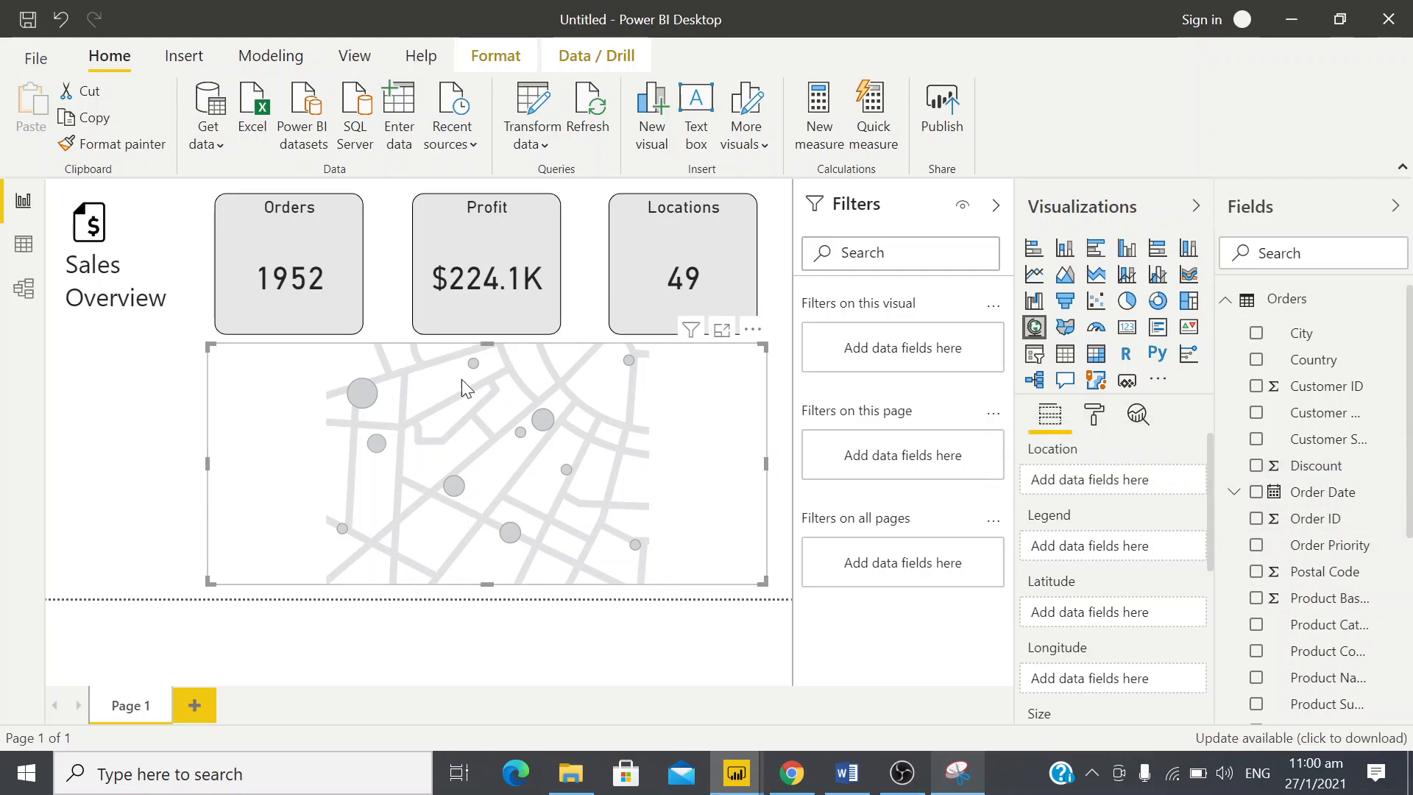
pyautogui.hotkey('alt', 'Tab')
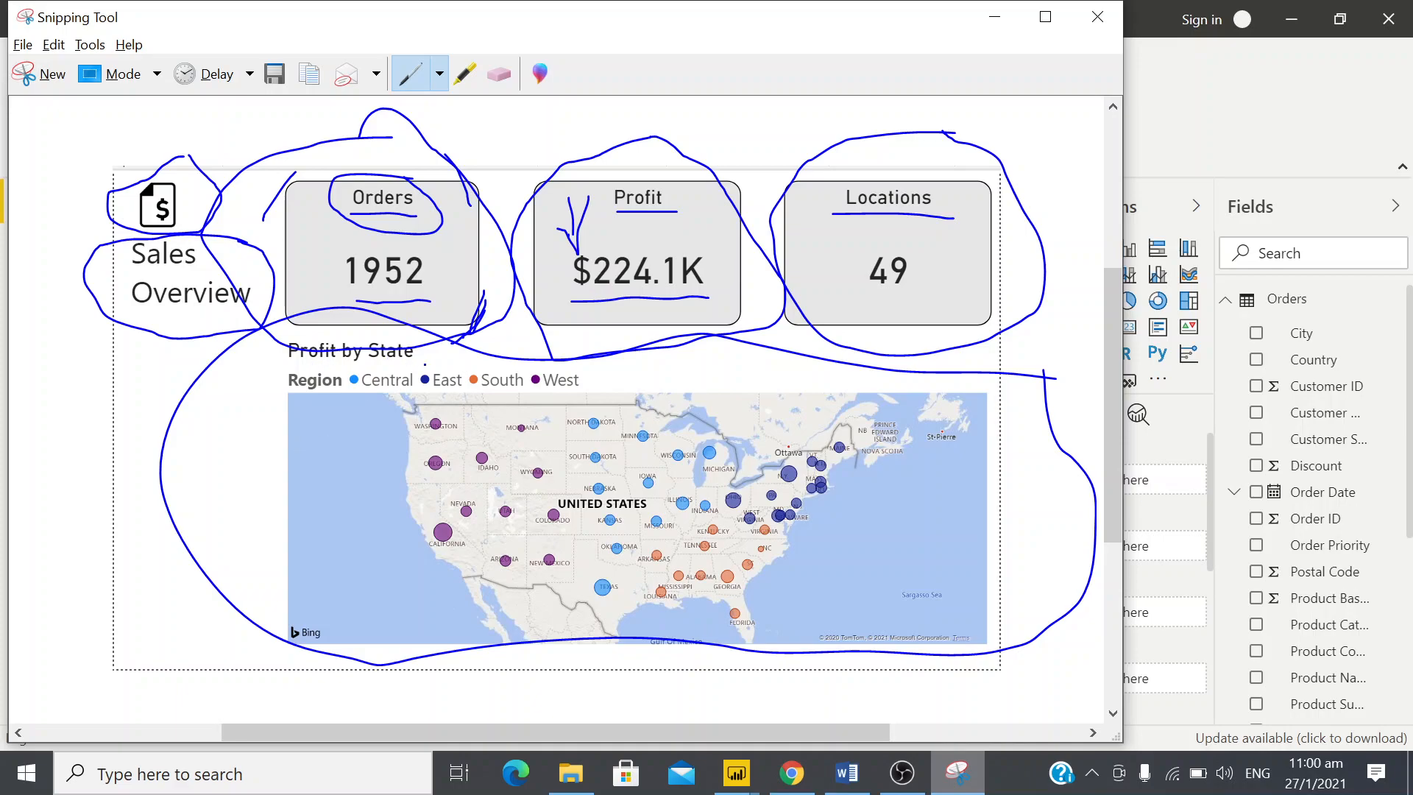
pyautogui.moveTo(298, 362); pyautogui.dragTo(415, 364)
pyautogui.hotkey('alt', 'Tab')
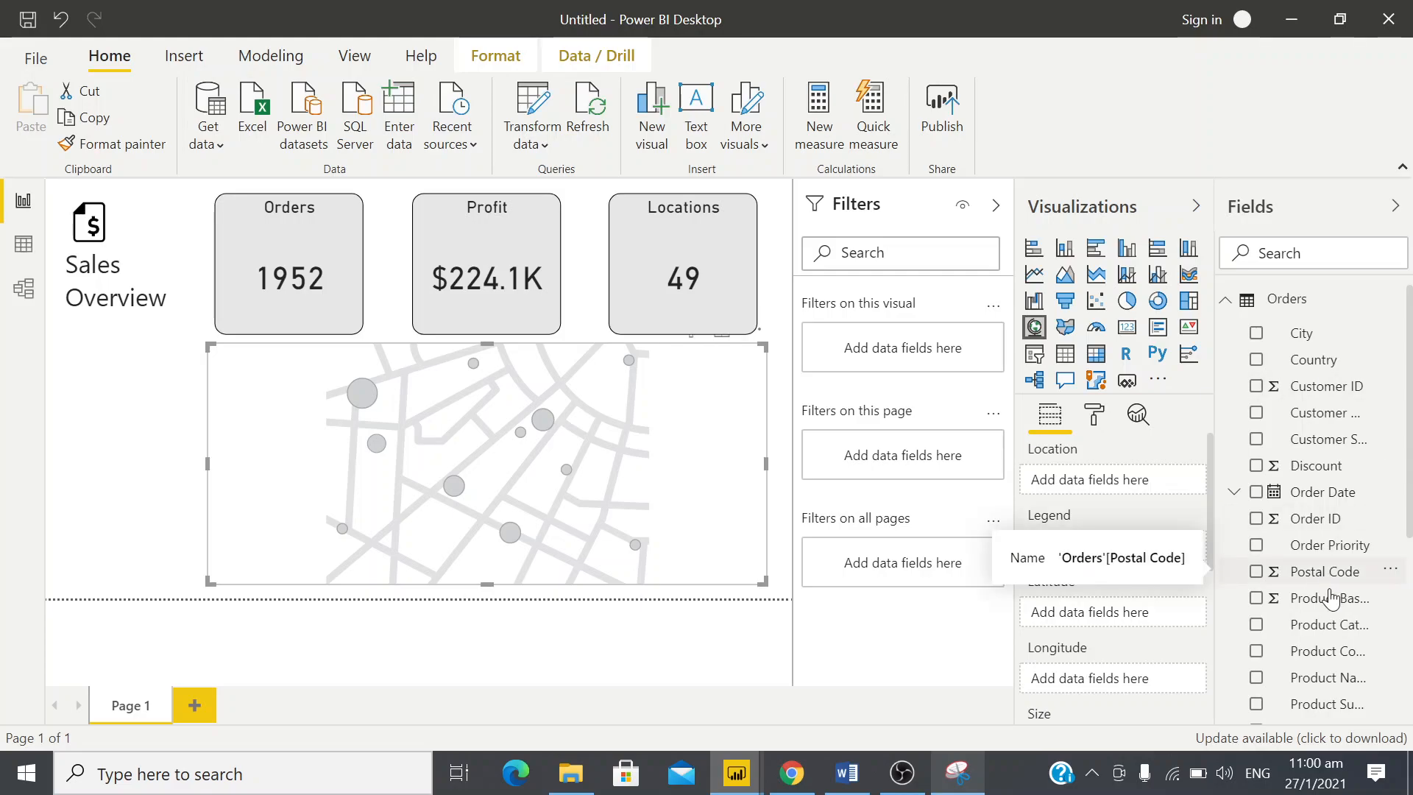
# Assign the Profit field to the map's bubble size
pyautogui.scroll(-3, 1344, 633)
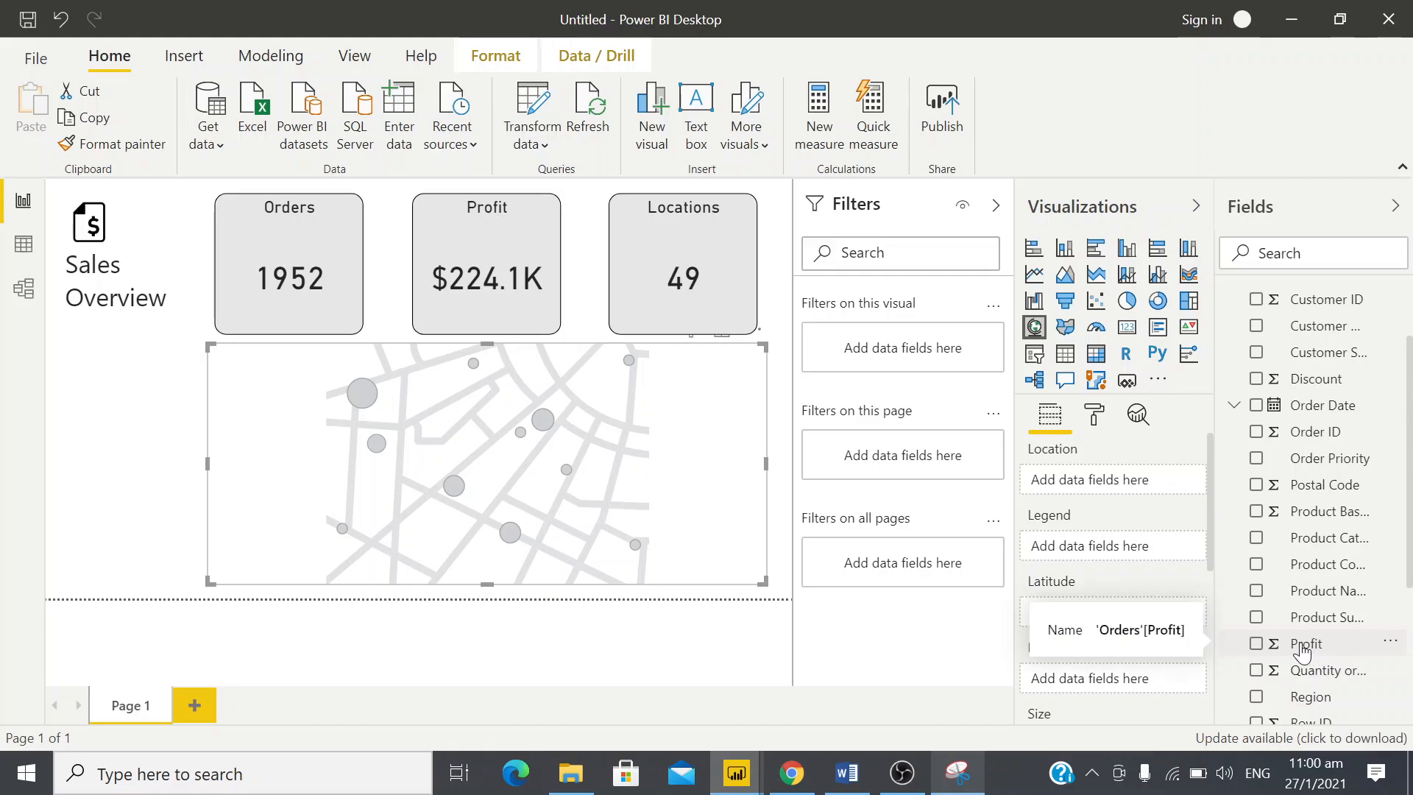
pyautogui.moveTo(1302, 651); pyautogui.dragTo(1171, 599)
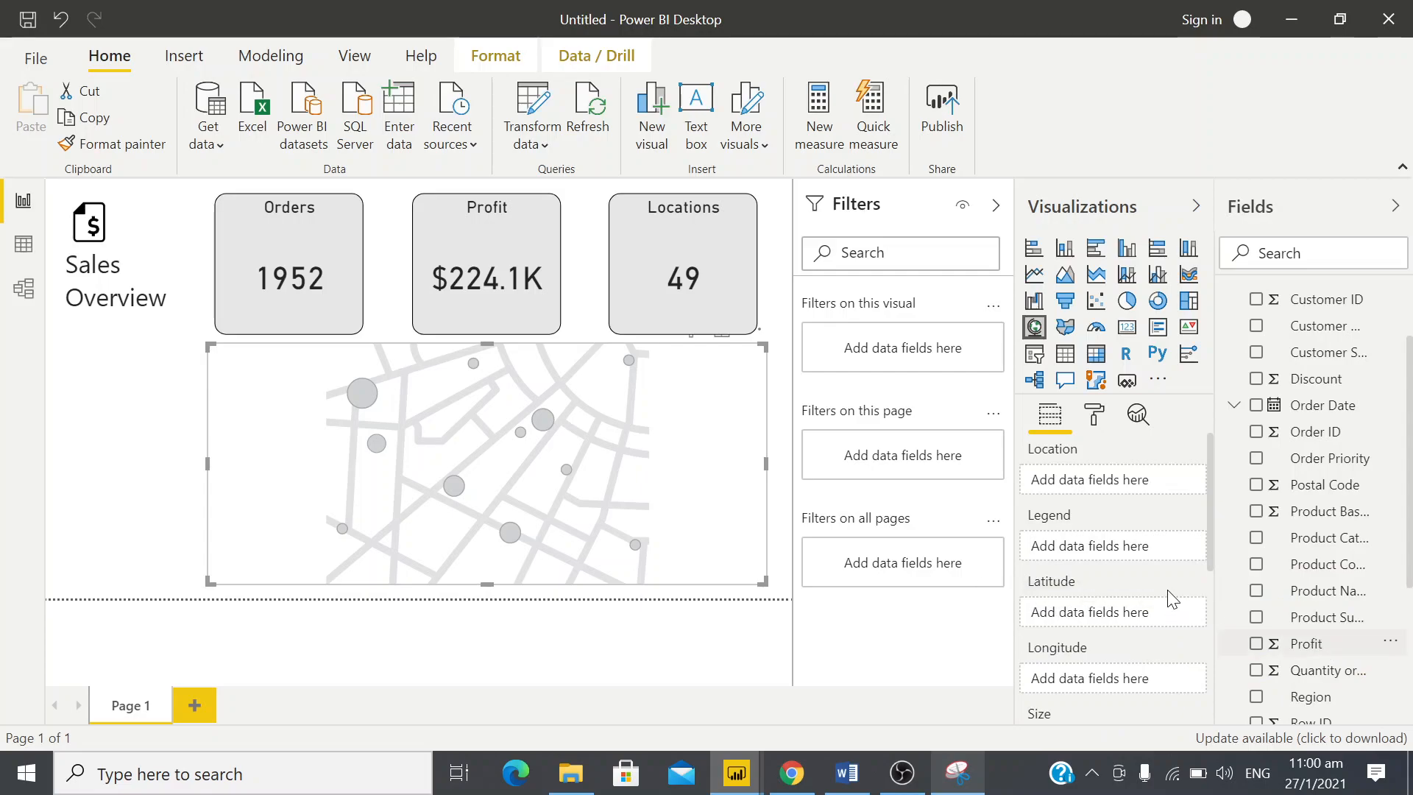
pyautogui.scroll(1, 1173, 600)
pyautogui.scroll(-1, 1172, 600)
pyautogui.hotkey('alt', 'Tab')
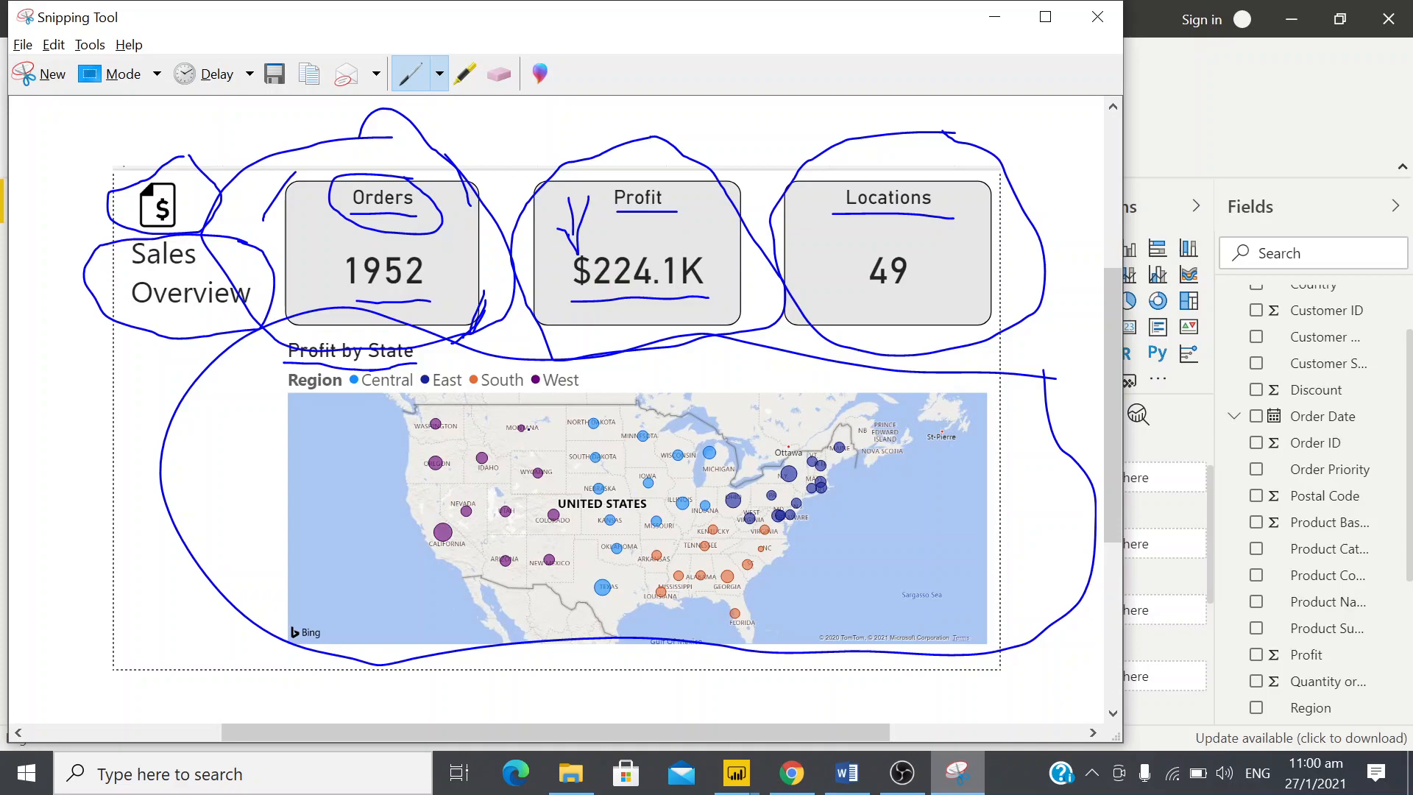
pyautogui.hotkey('alt', 'Tab')
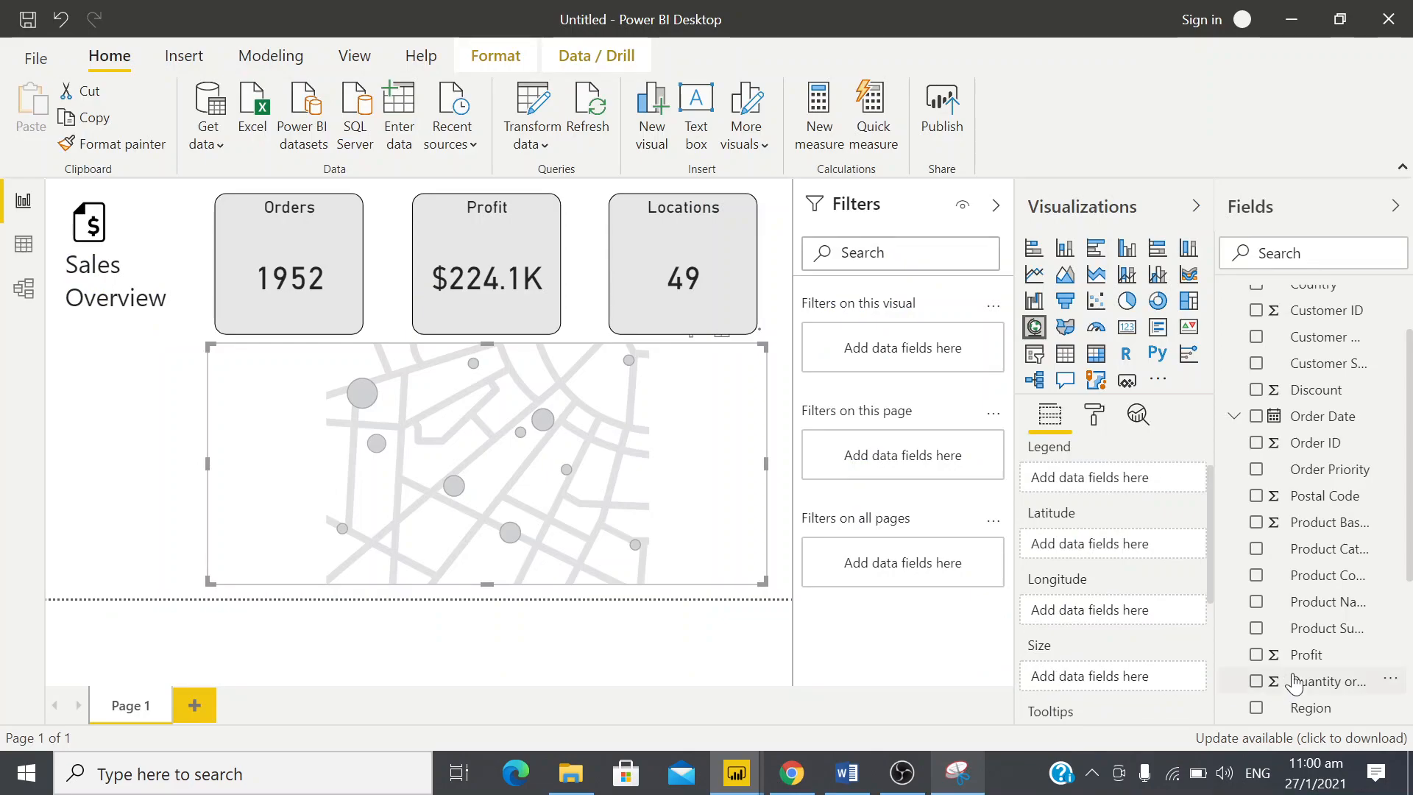
pyautogui.moveTo(1299, 654); pyautogui.dragTo(1077, 675)
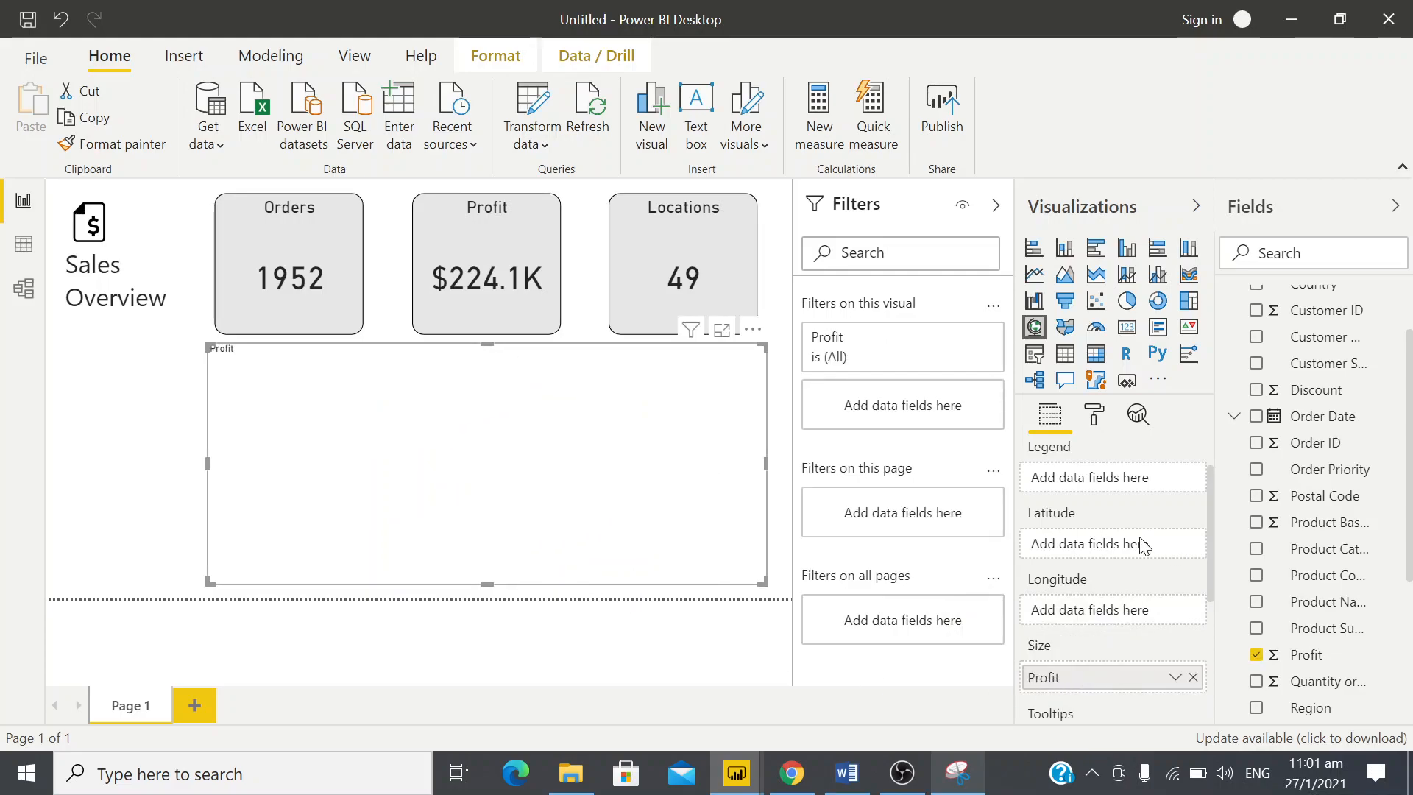
# Assign the State or Province field to the map's location and compare the map with the design snip
pyautogui.scroll(2, 1137, 544)
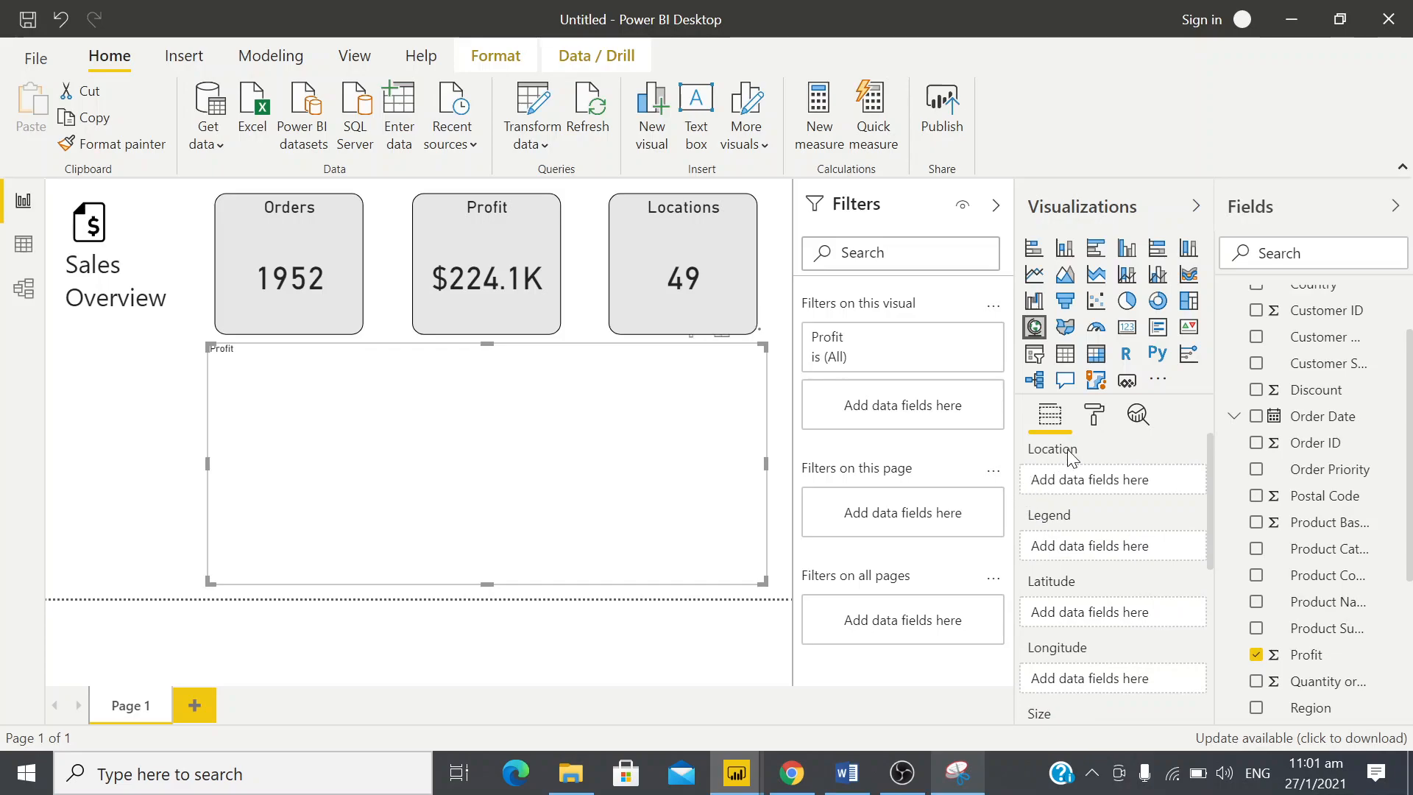
pyautogui.scroll(-3, 1316, 629)
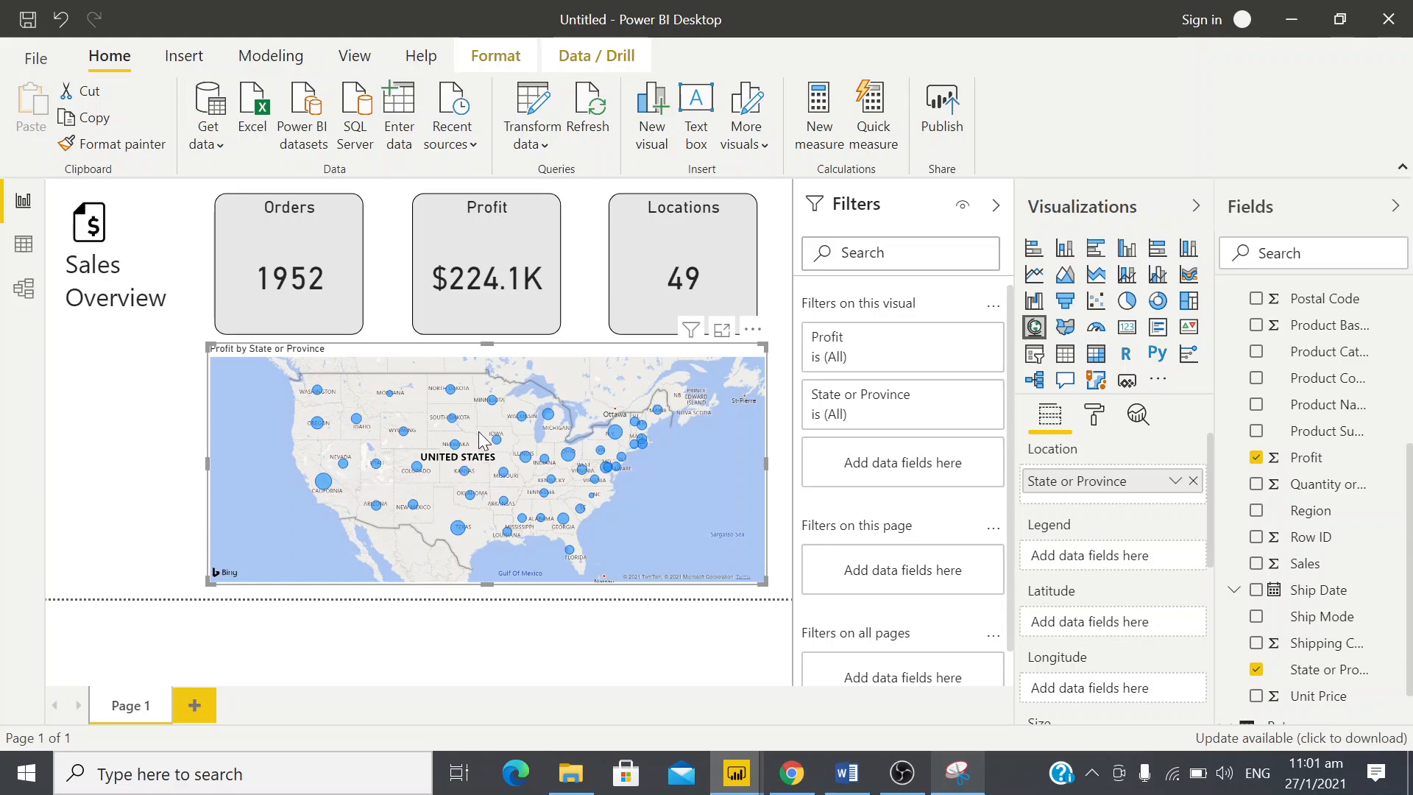
pyautogui.hotkey('alt', 'Tab')
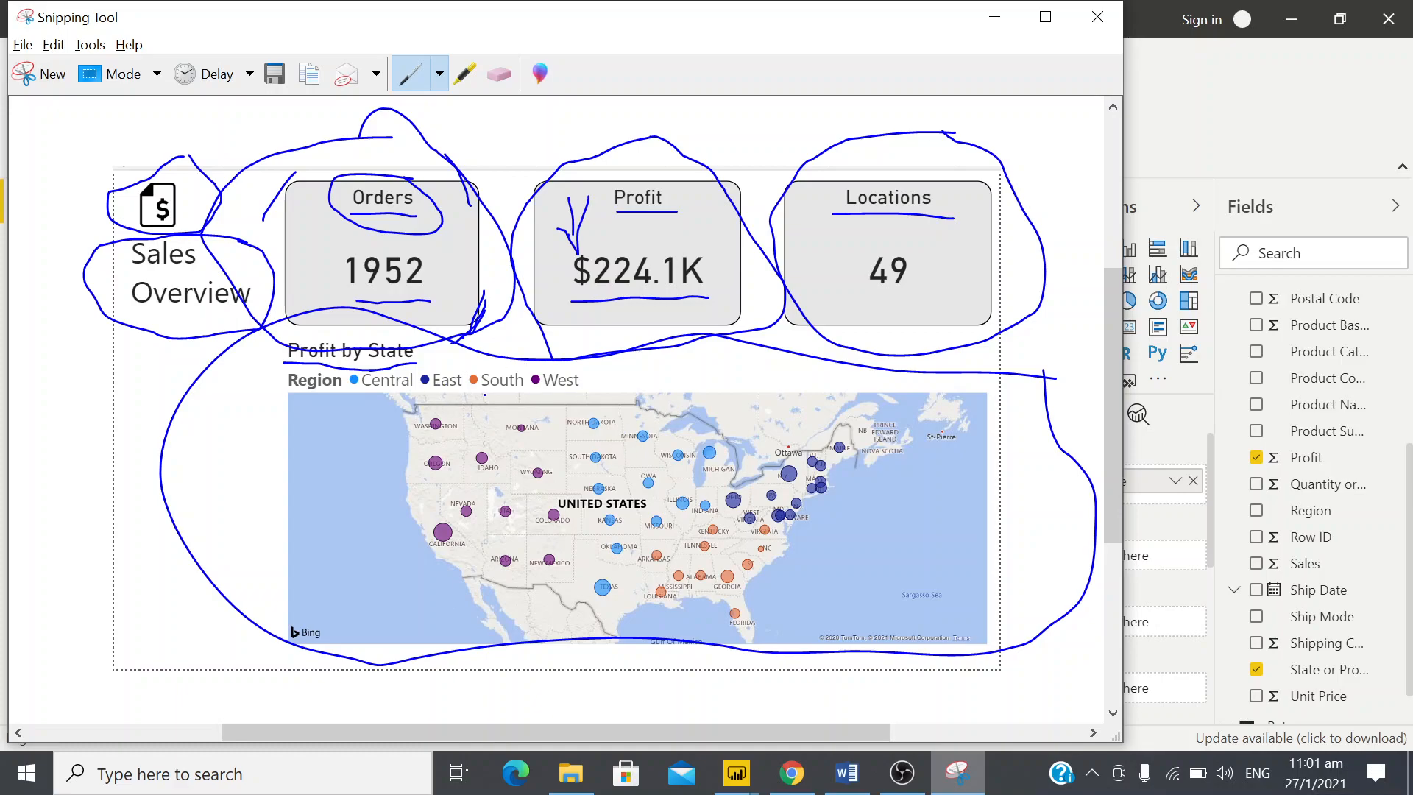
pyautogui.hotkey('alt', 'Tab')
pyautogui.moveTo(502, 406); pyautogui.dragTo(864, 480)
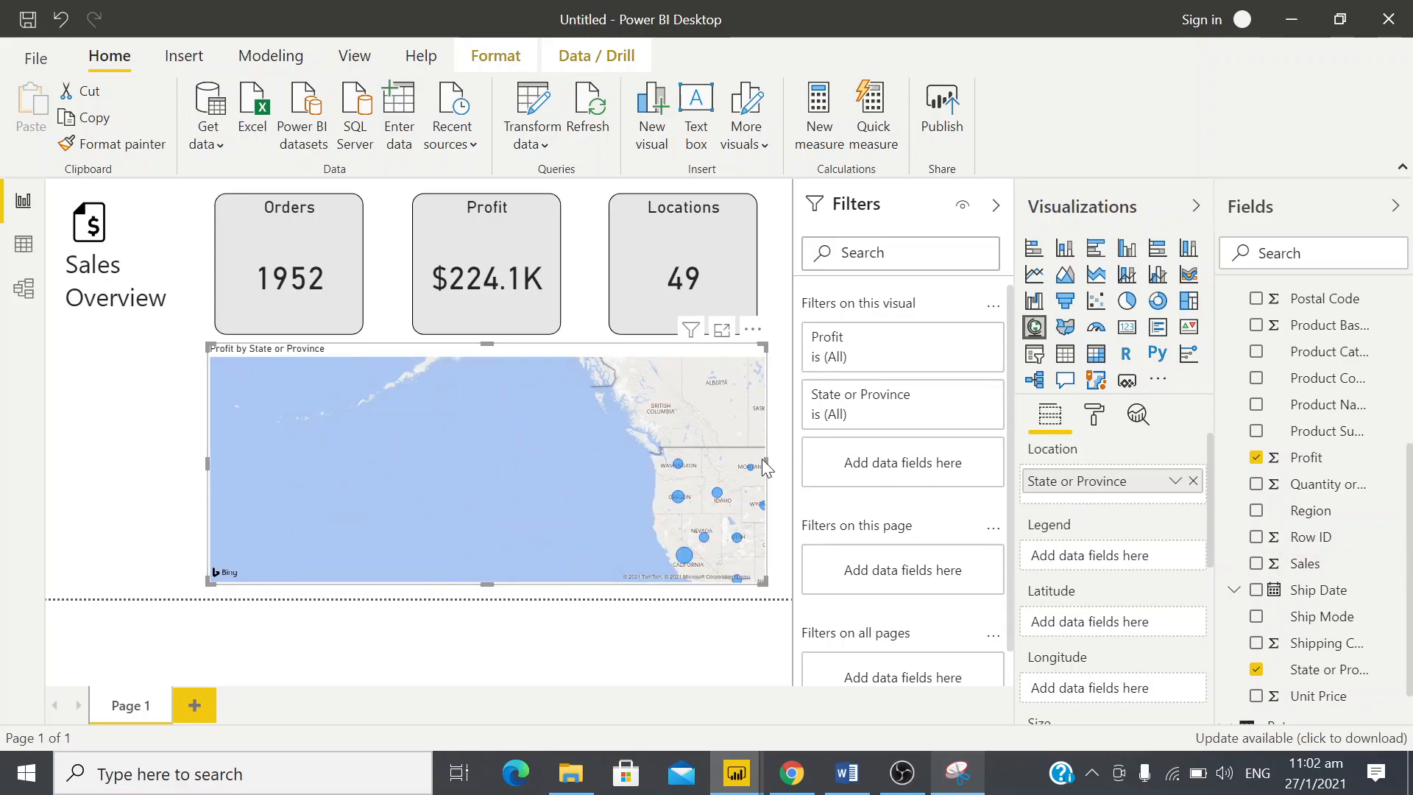
pyautogui.moveTo(700, 413); pyautogui.dragTo(336, 360)
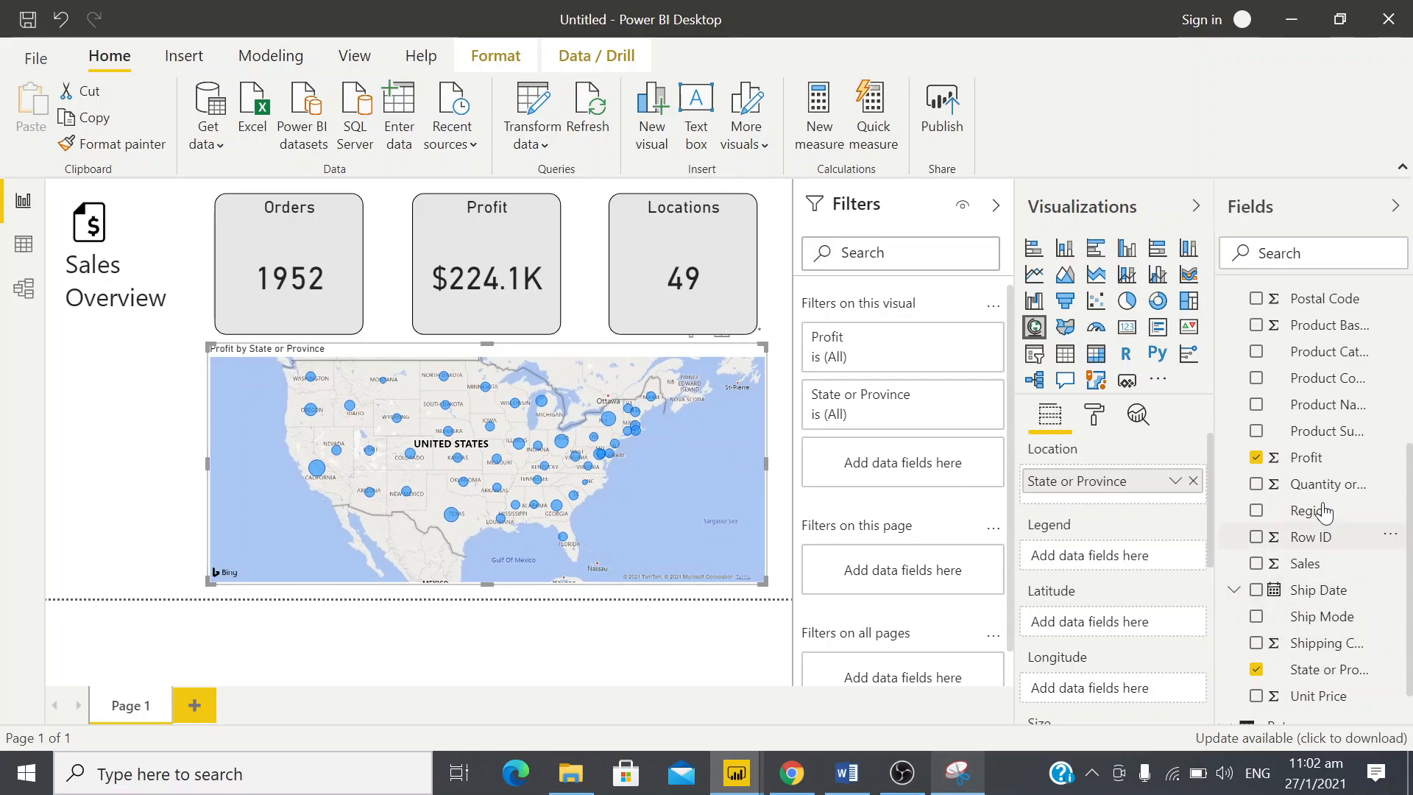
# Assign the Region field to the map's legend and compare the map with the design snip
pyautogui.moveTo(1323, 519); pyautogui.dragTo(1120, 562)
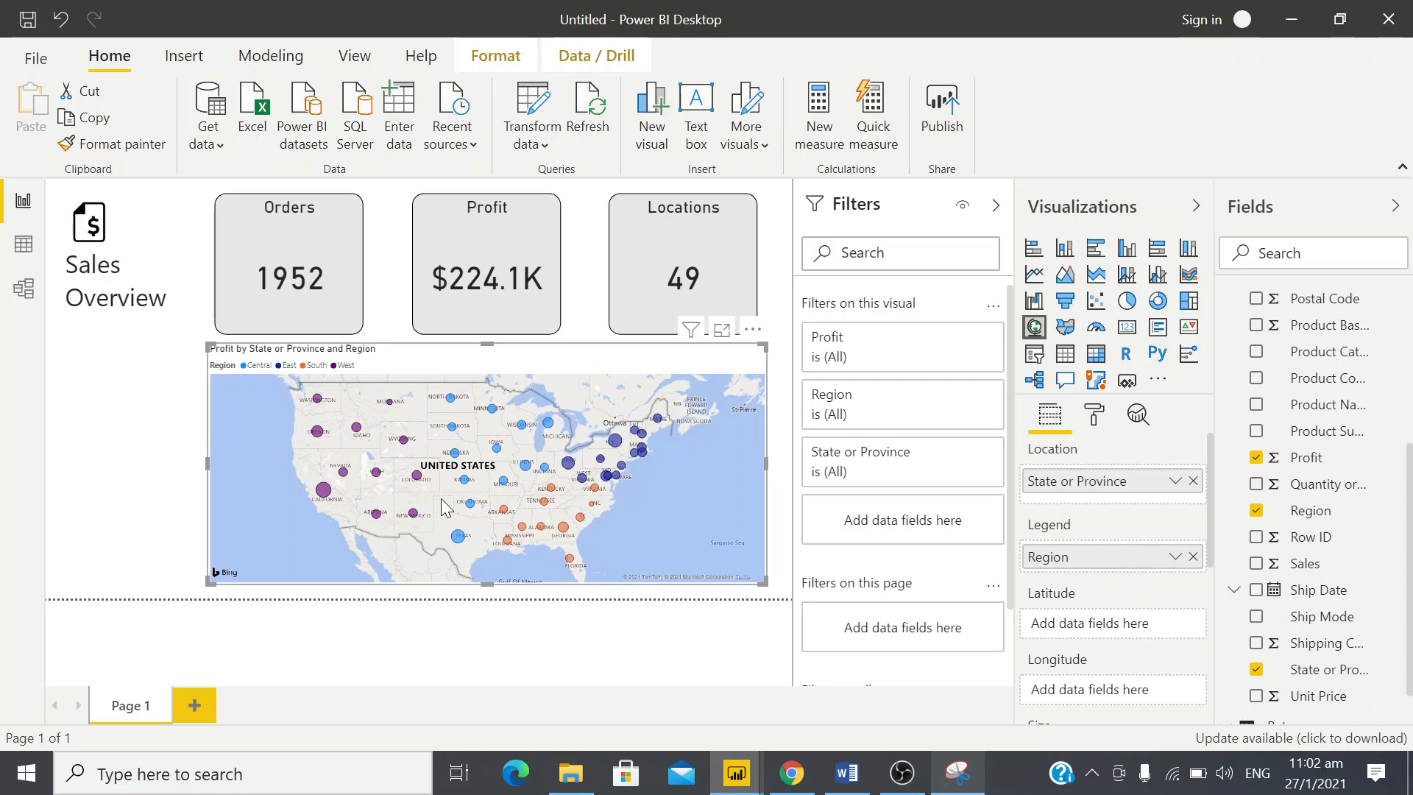
pyautogui.hotkey('alt', 'Tab')
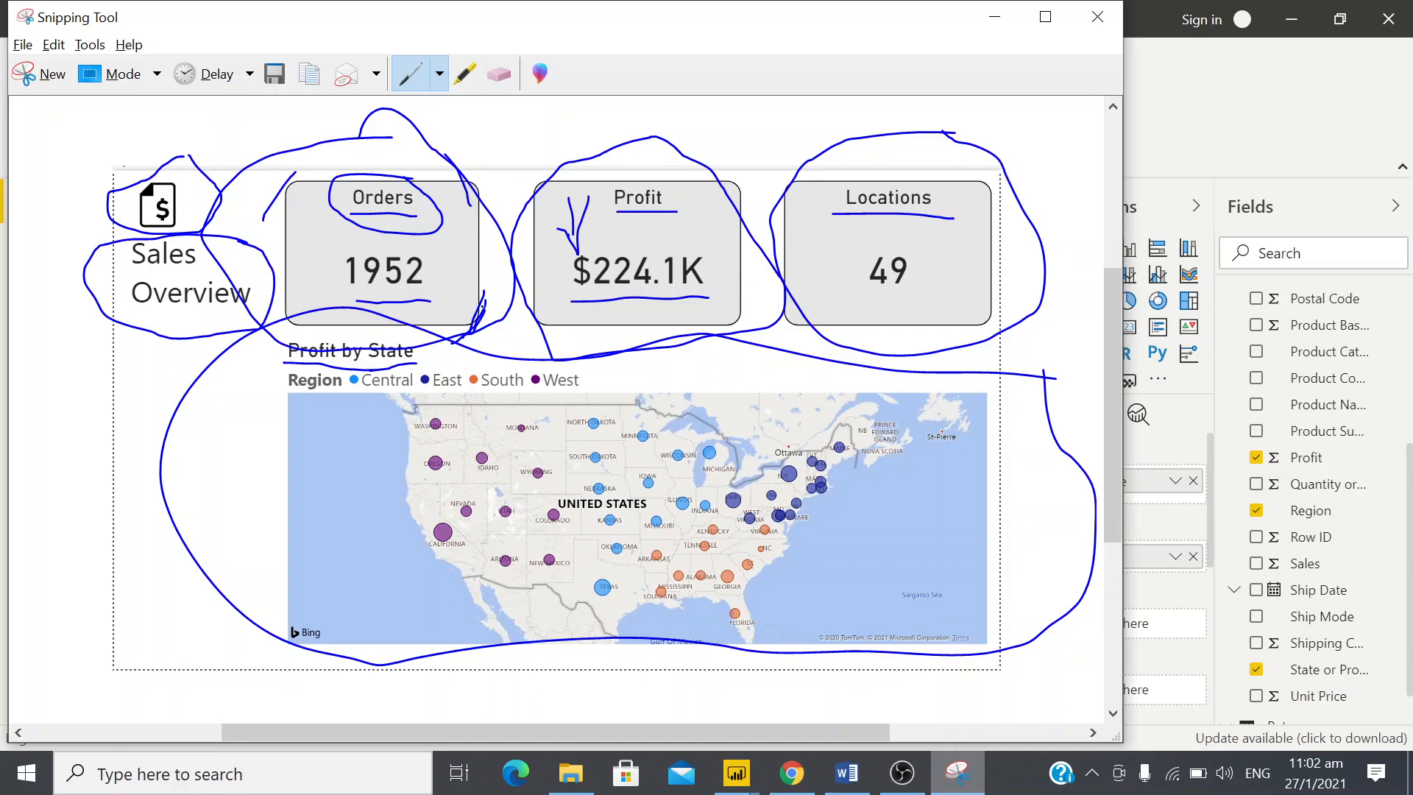
pyautogui.hotkey('alt', 'Tab')
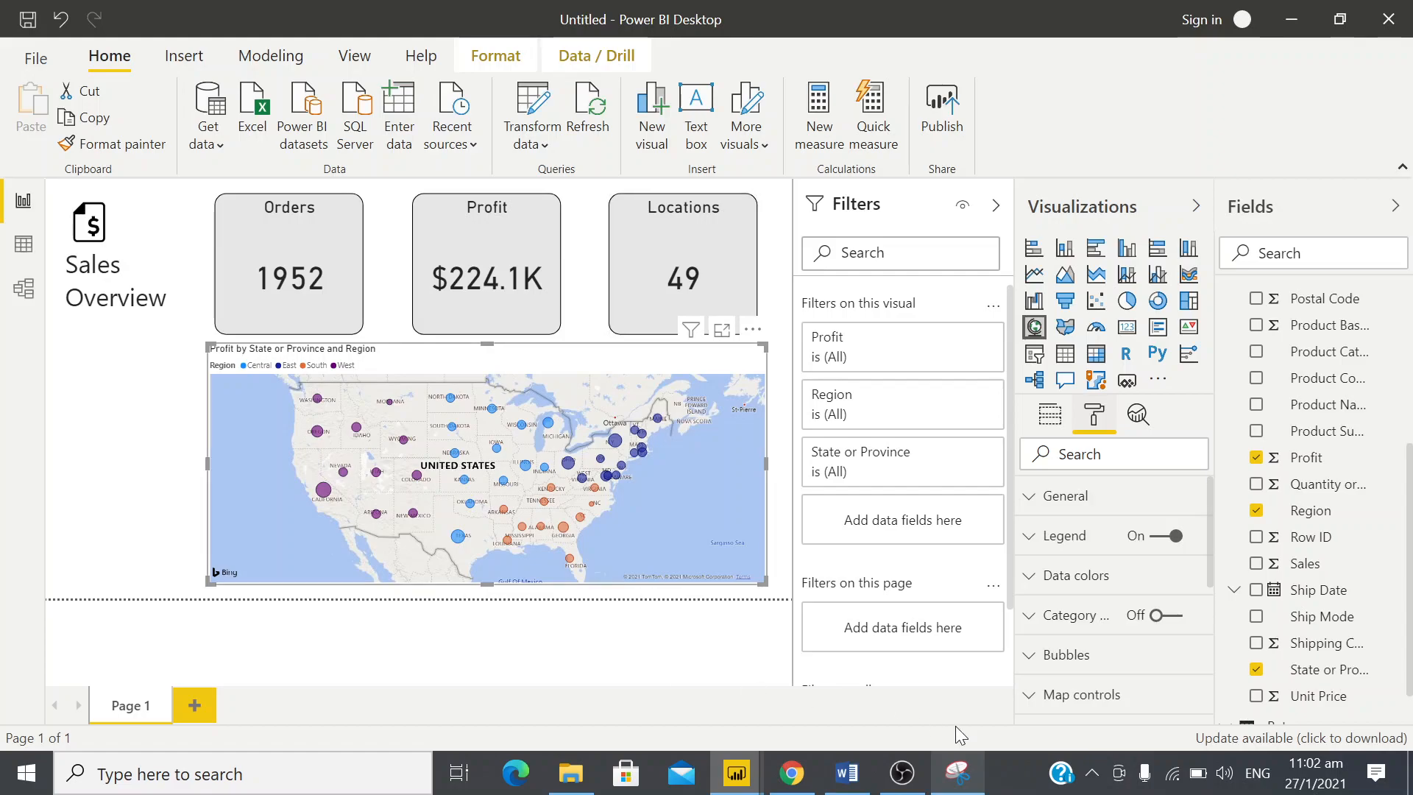
# Switch to the Job11Answer report and view its Page 2
pyautogui.moveTo(734, 776)
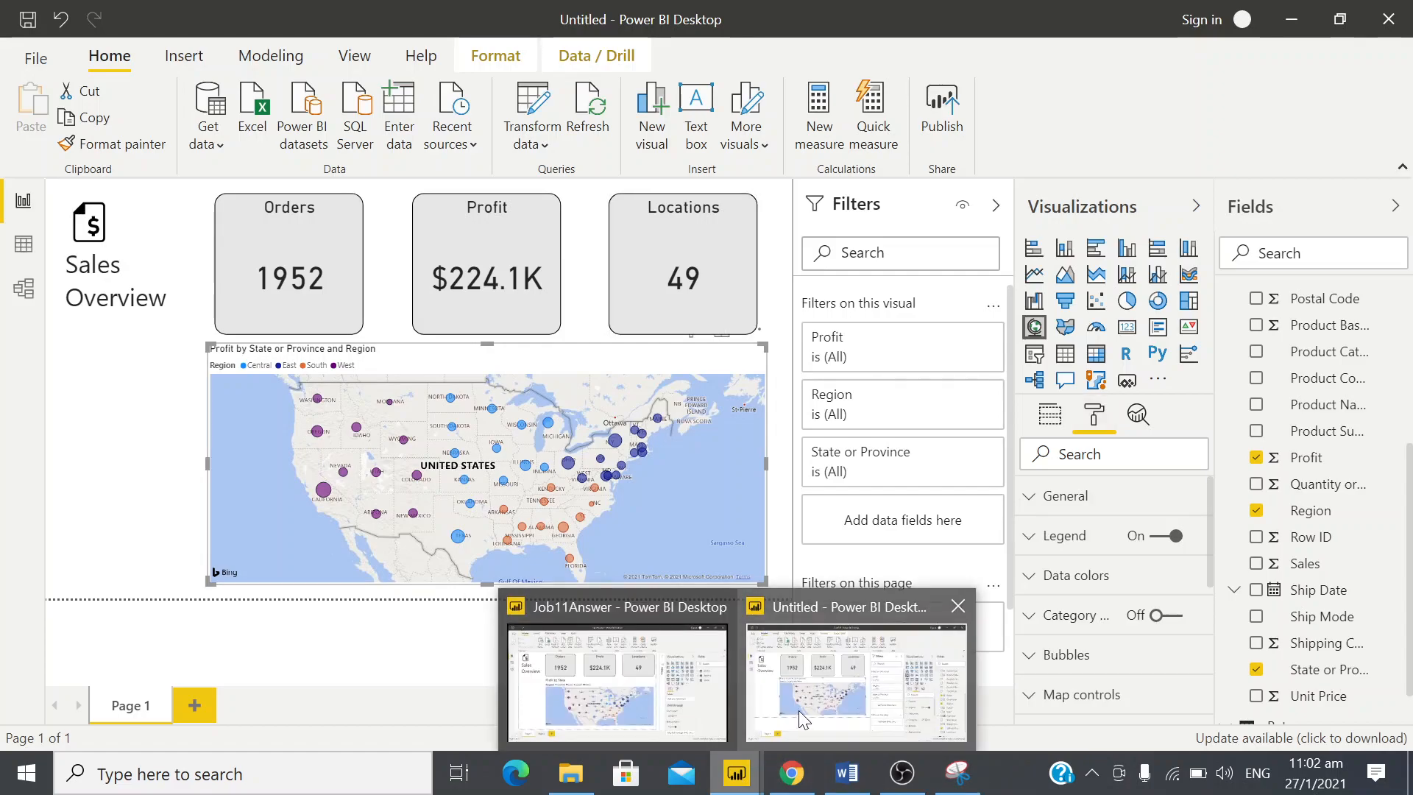
pyautogui.click(592, 710)
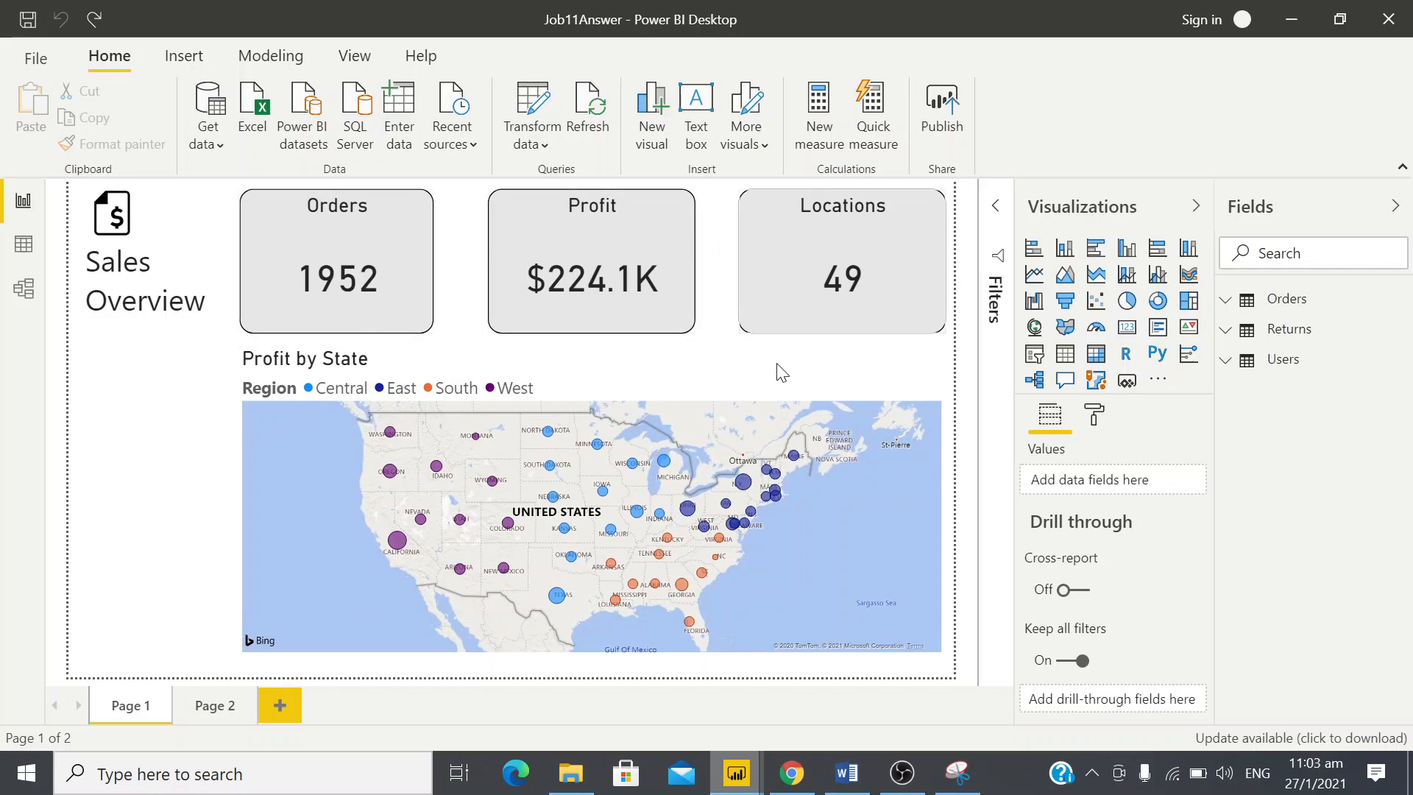
pyautogui.click(210, 711)
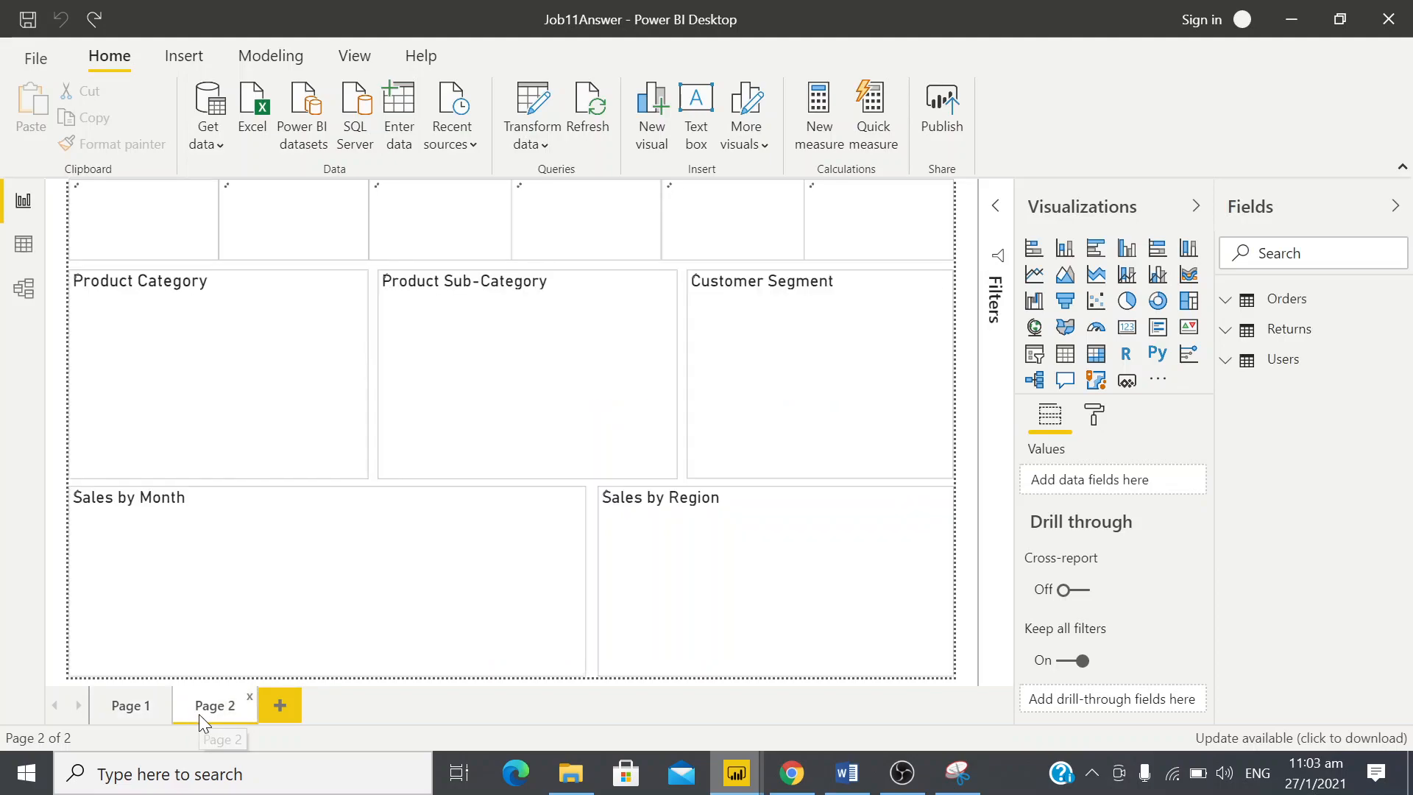